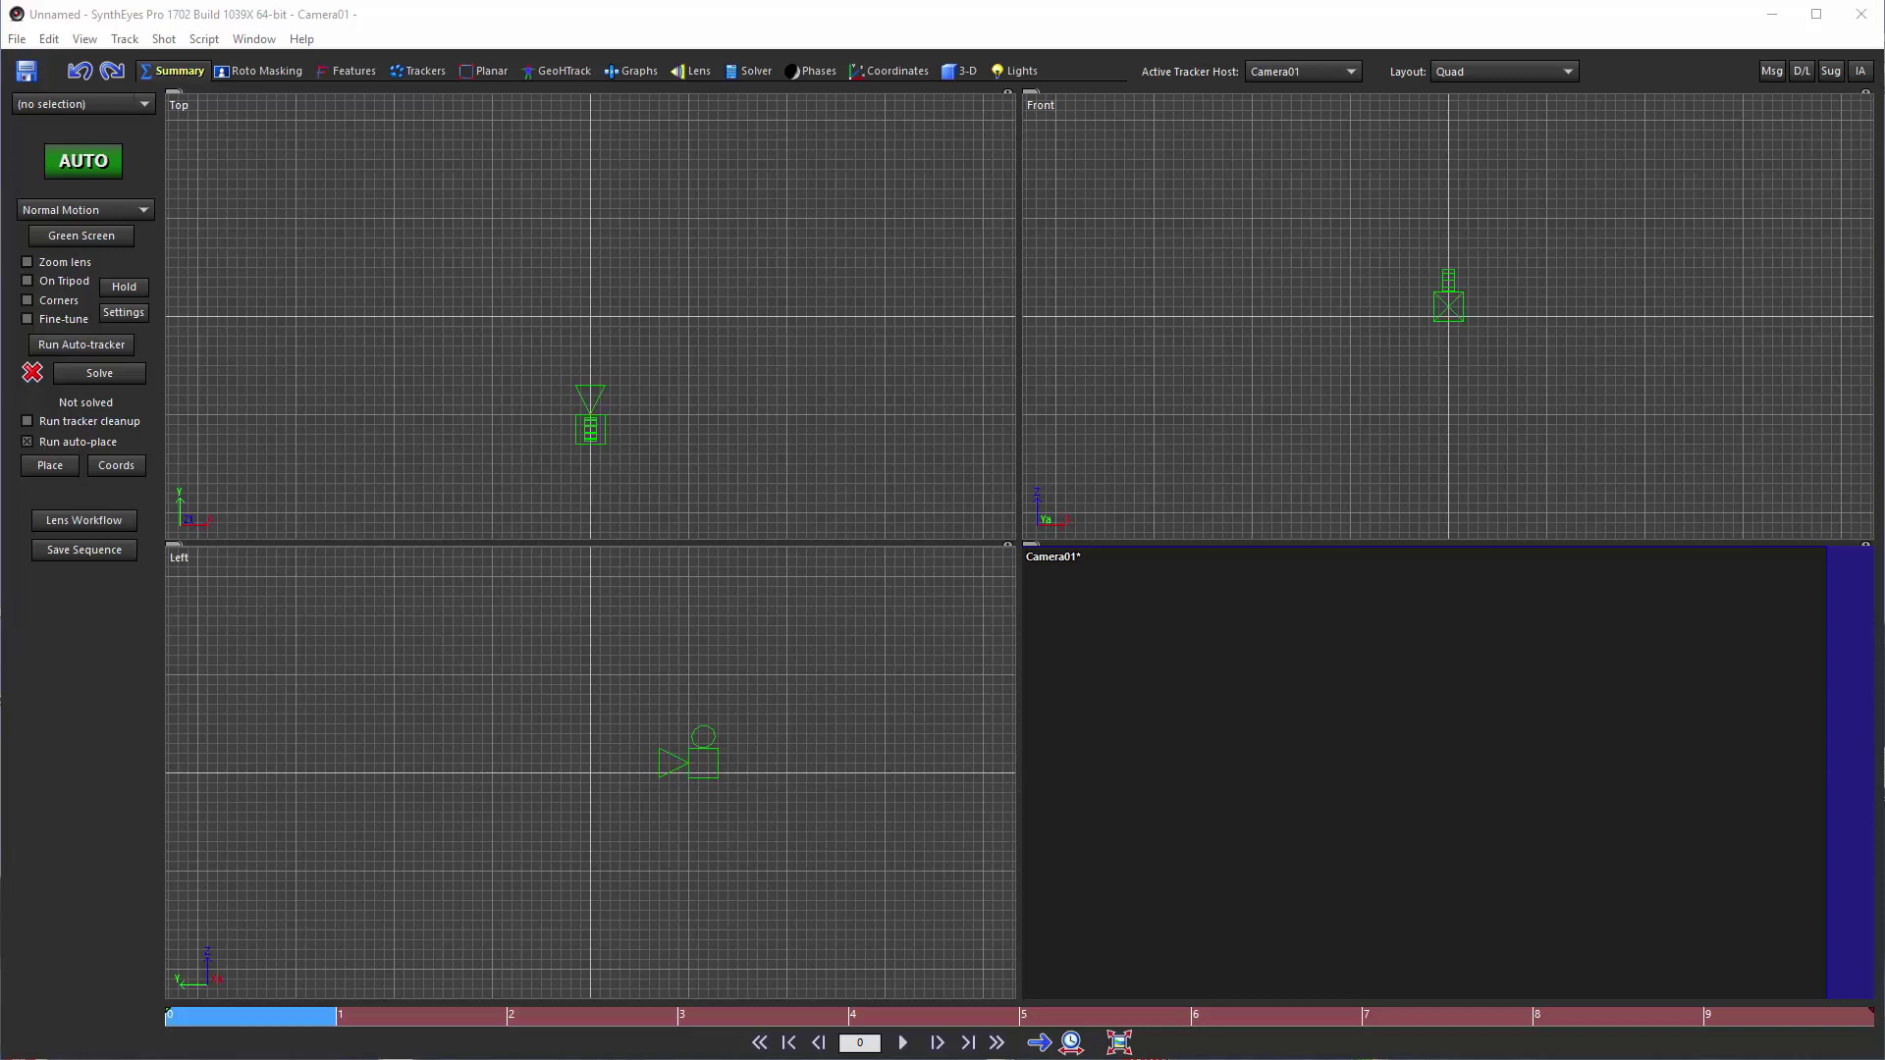
Create a new scene from R0010073_er.MP4 with the shot's end frame set to 2000.
left_click(18, 39)
left_click(23, 63)
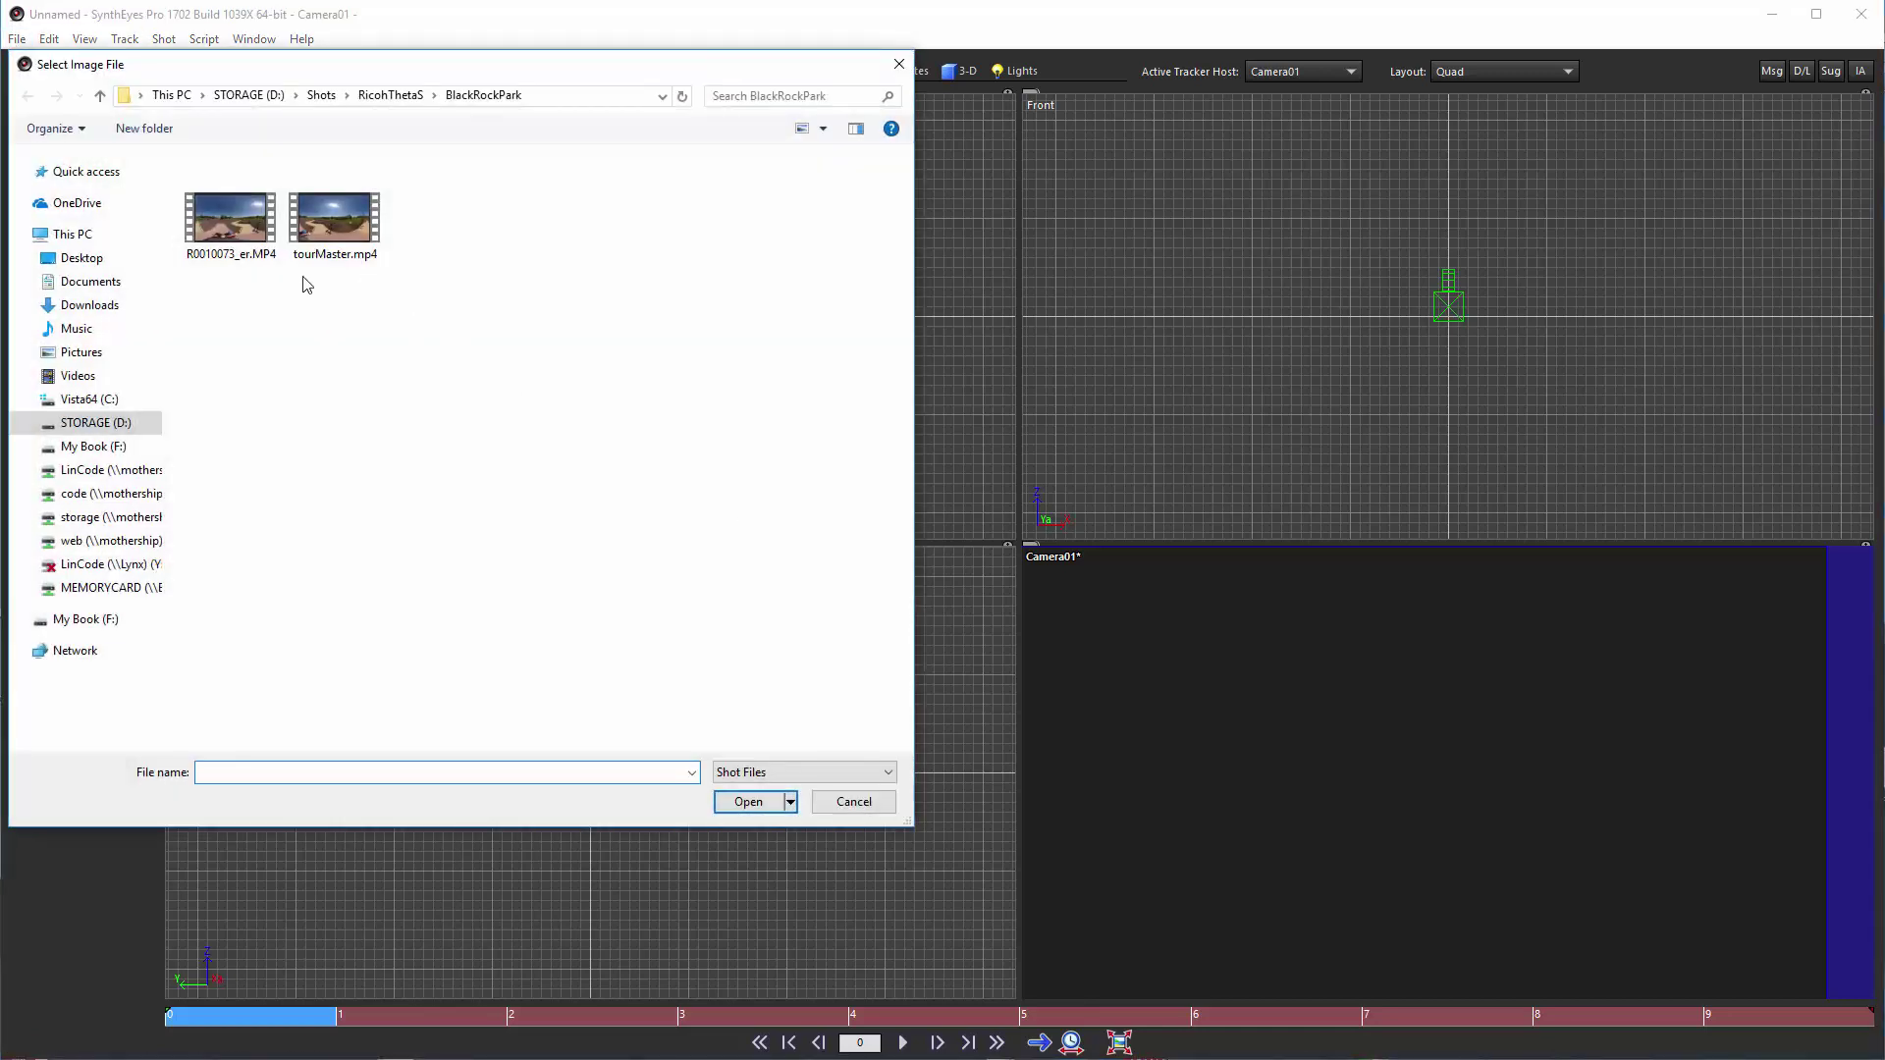
left_click(236, 216)
double_click(240, 227)
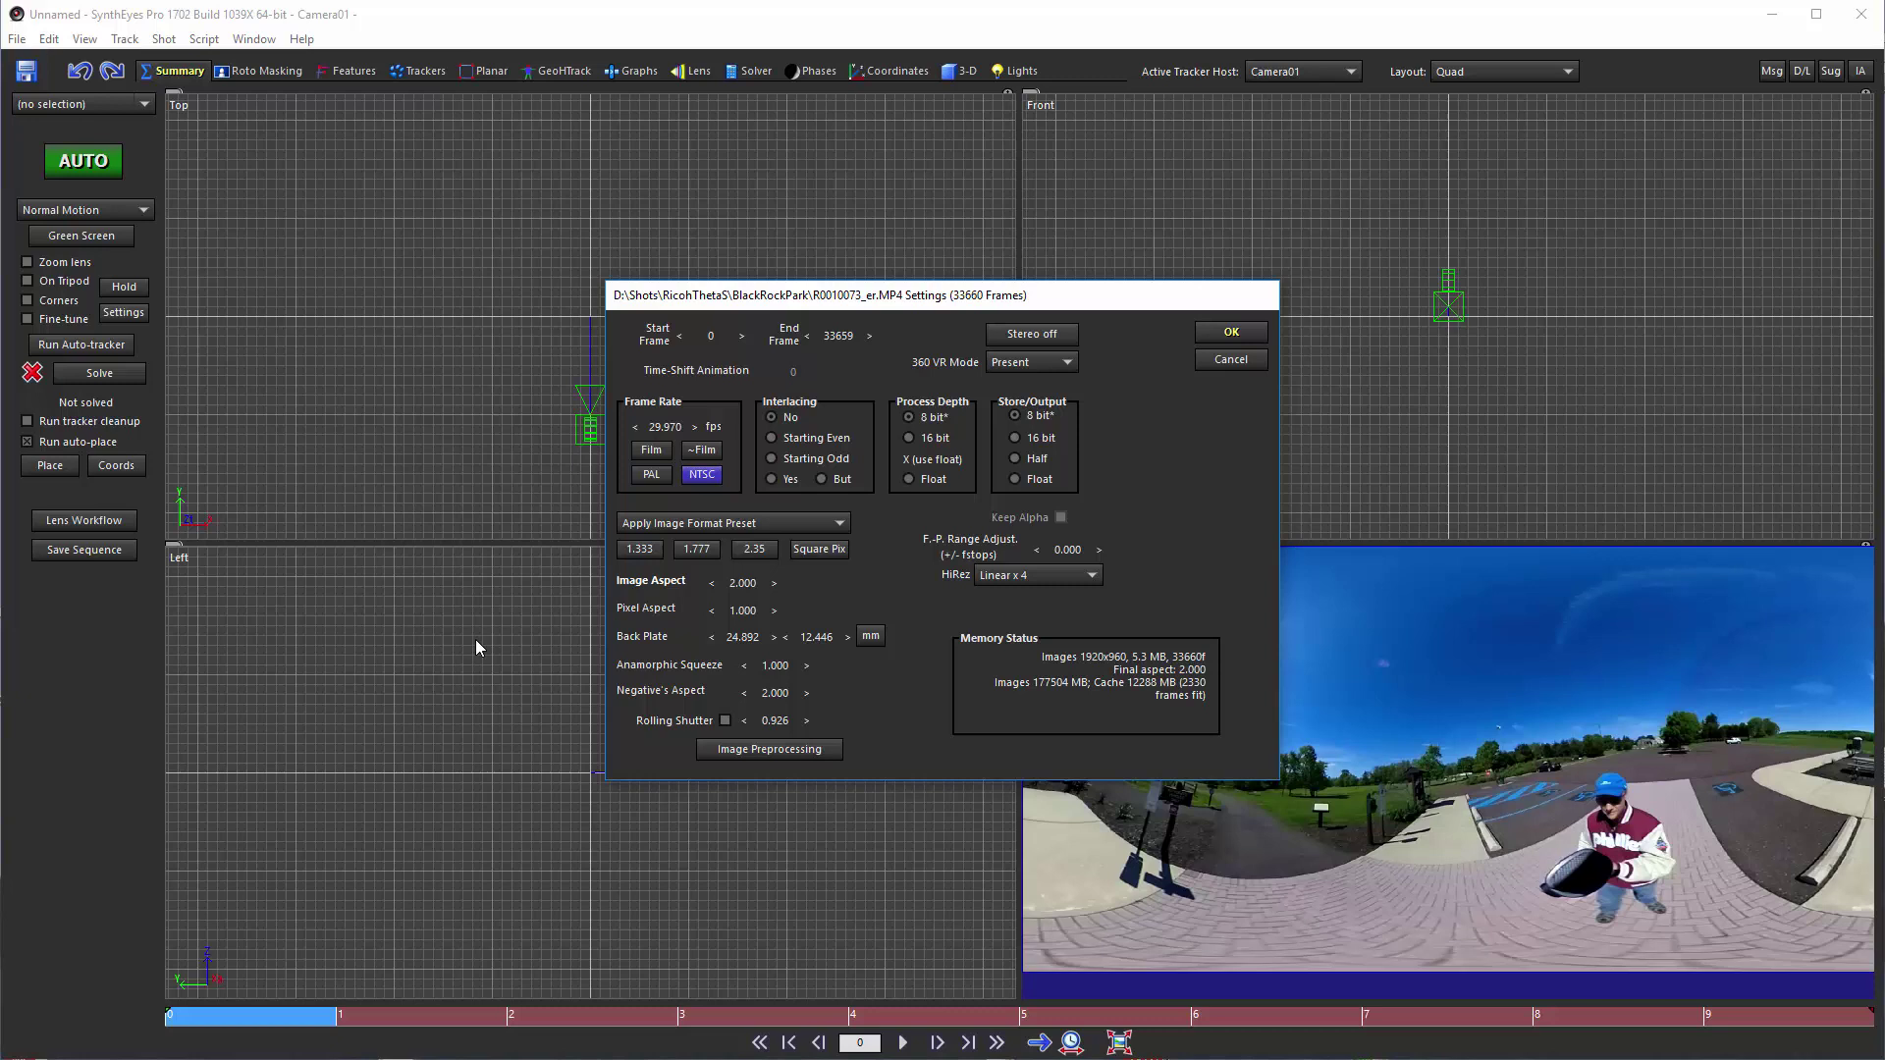
double_click(837, 337)
type("2000")
key("Tab")
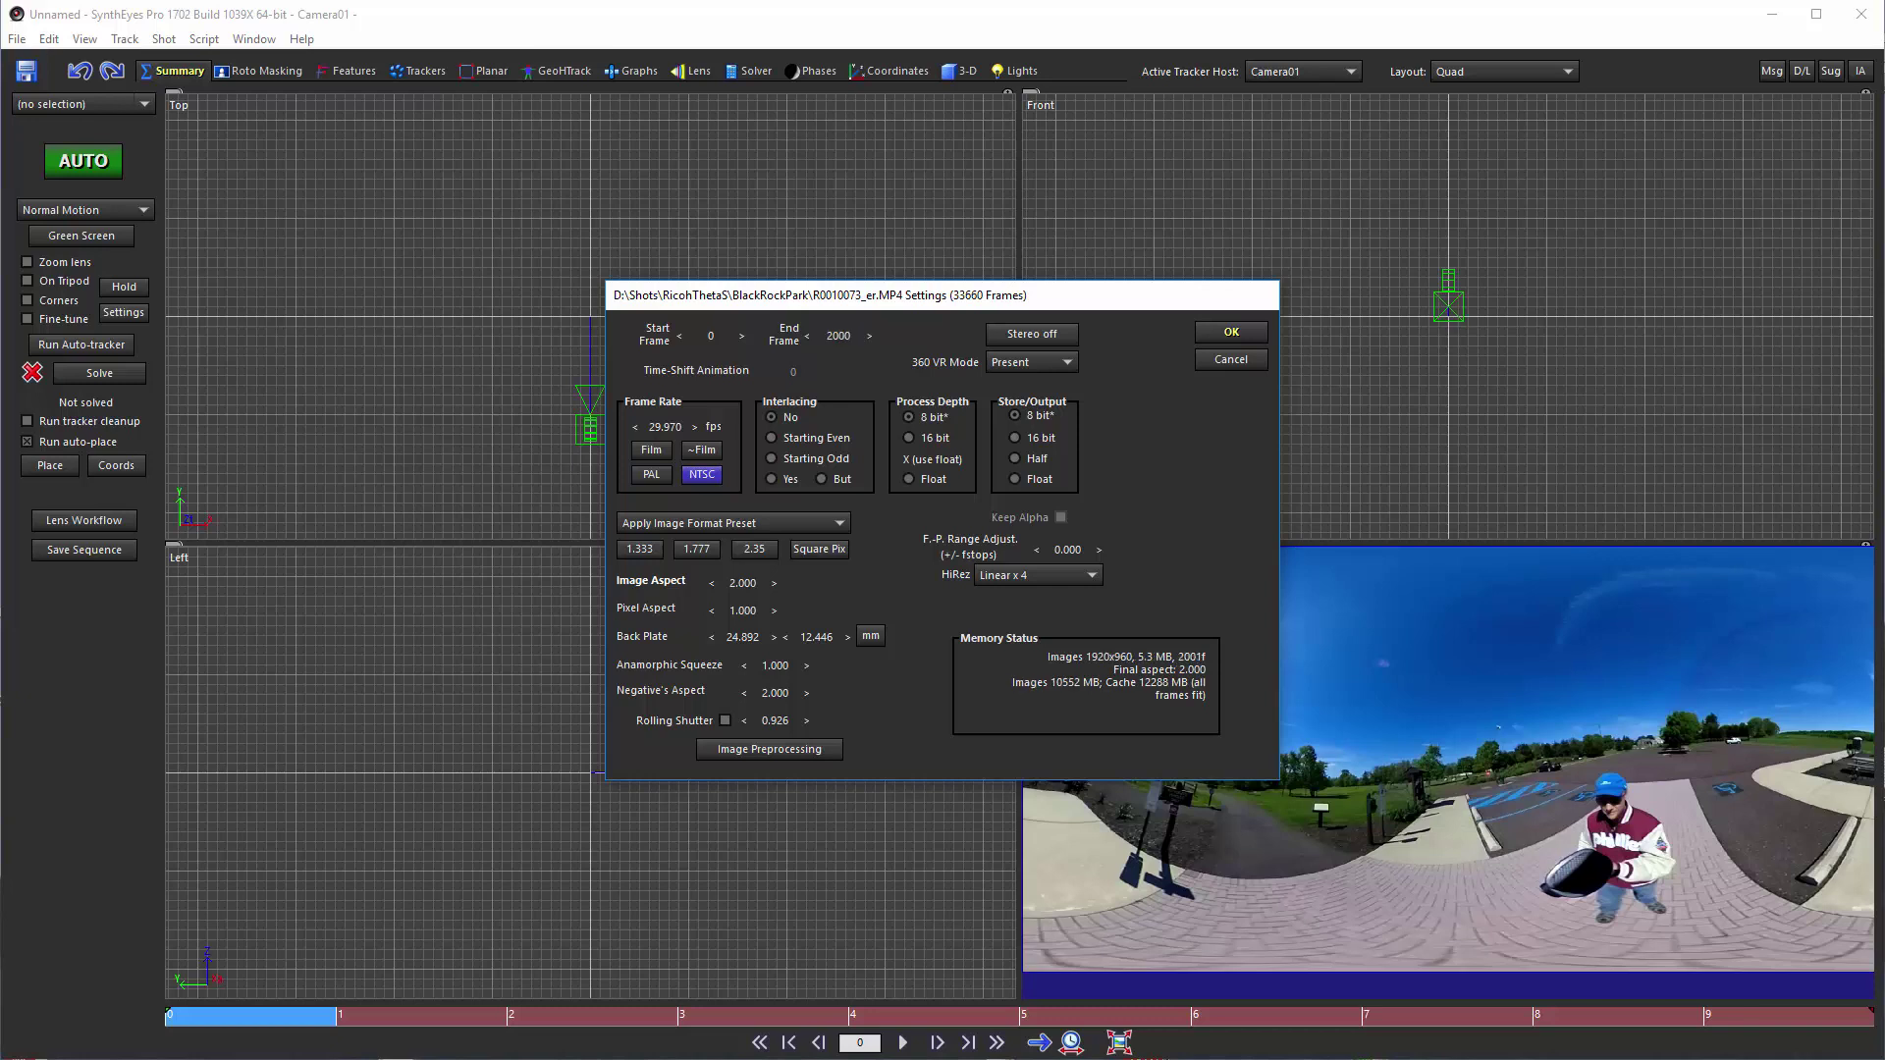
key("Return")
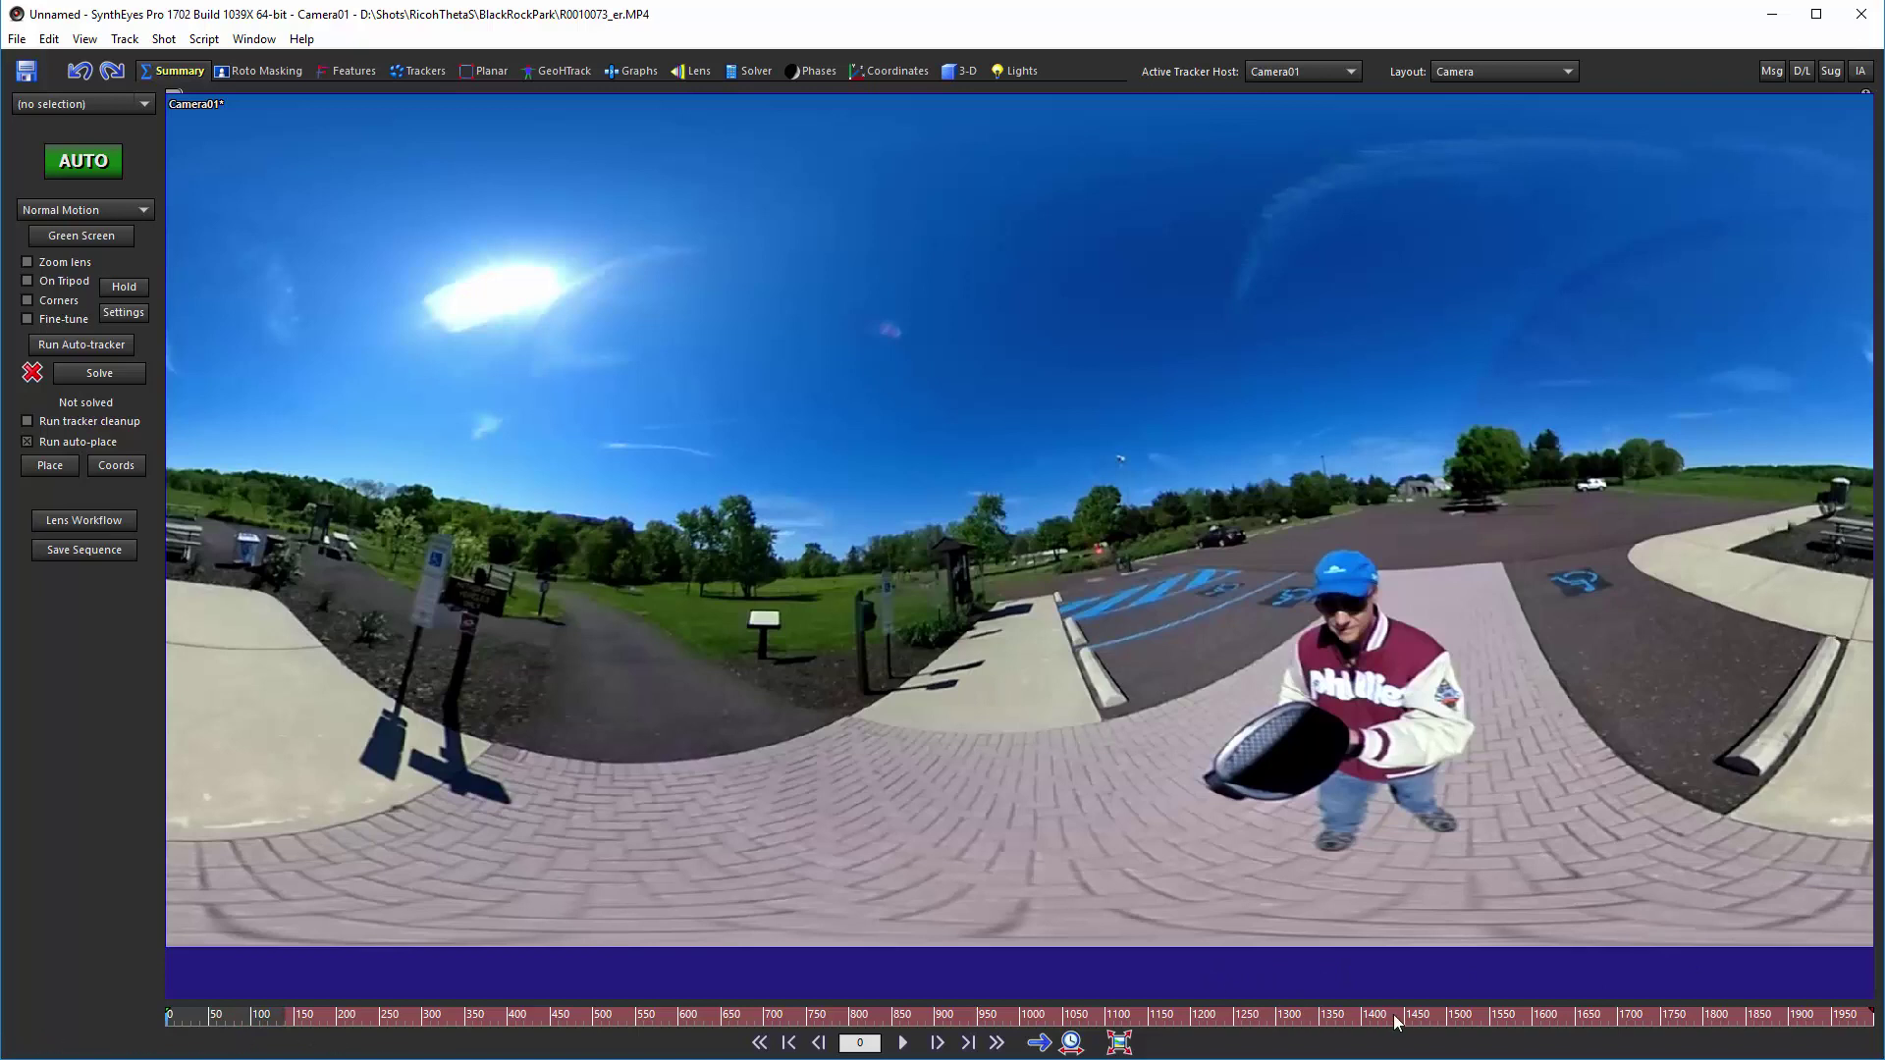
In the Features room's advanced settings, set Minimum Trackers/Frame to 60 and Maximum Tracker Count to 600.
left_click(336, 73)
left_click(68, 312)
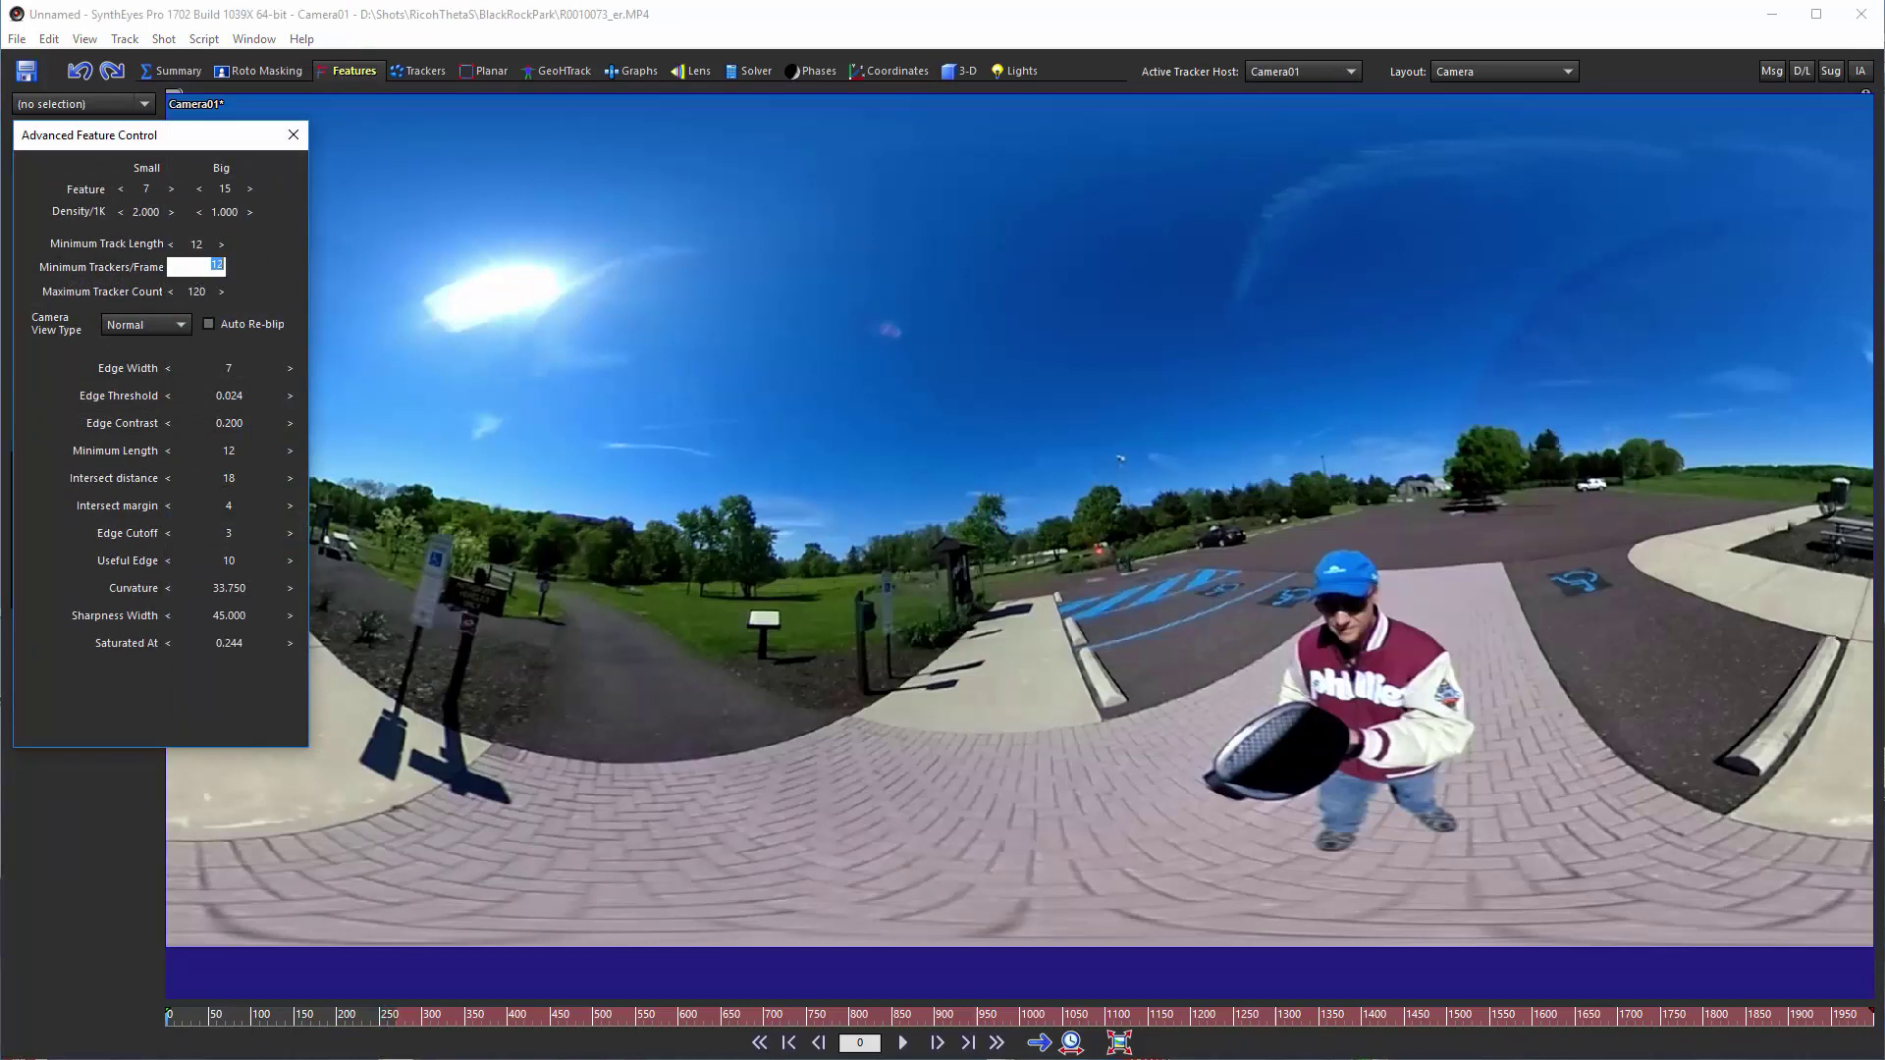
type("60")
key("Tab")
type("600")
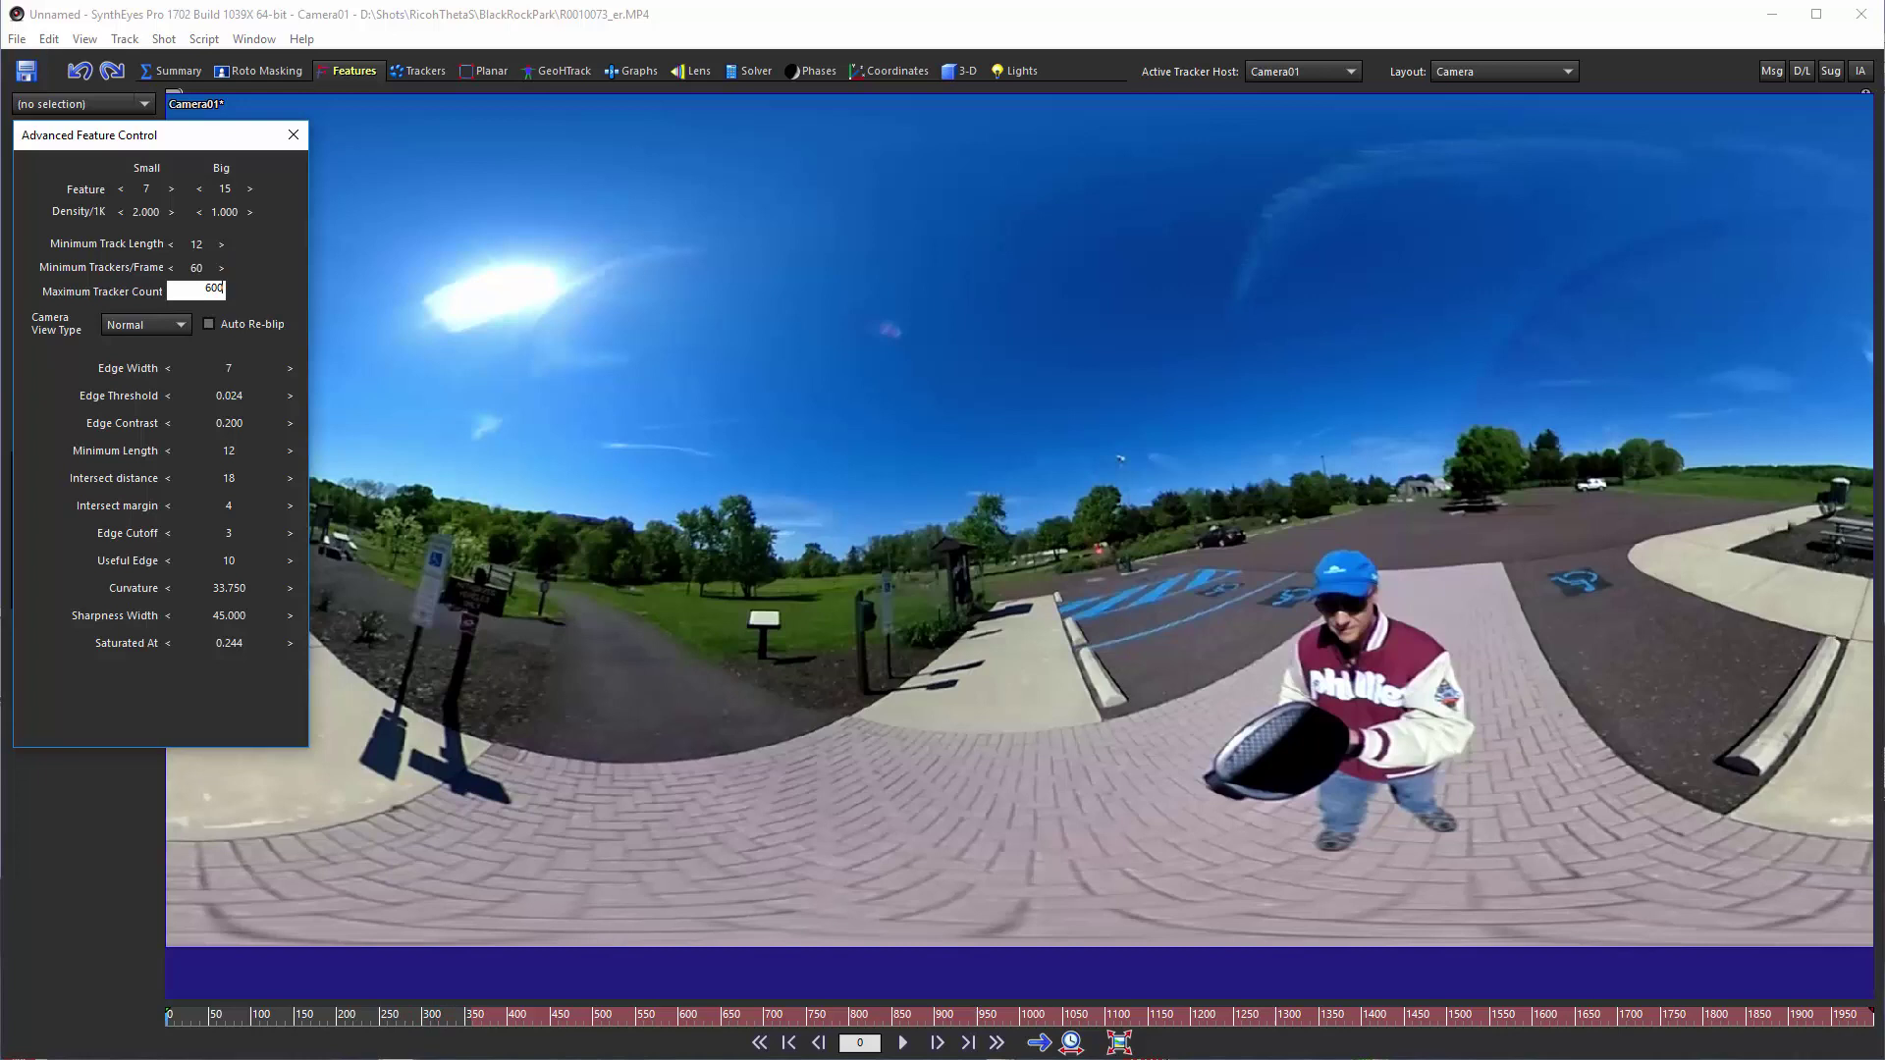
key("Return")
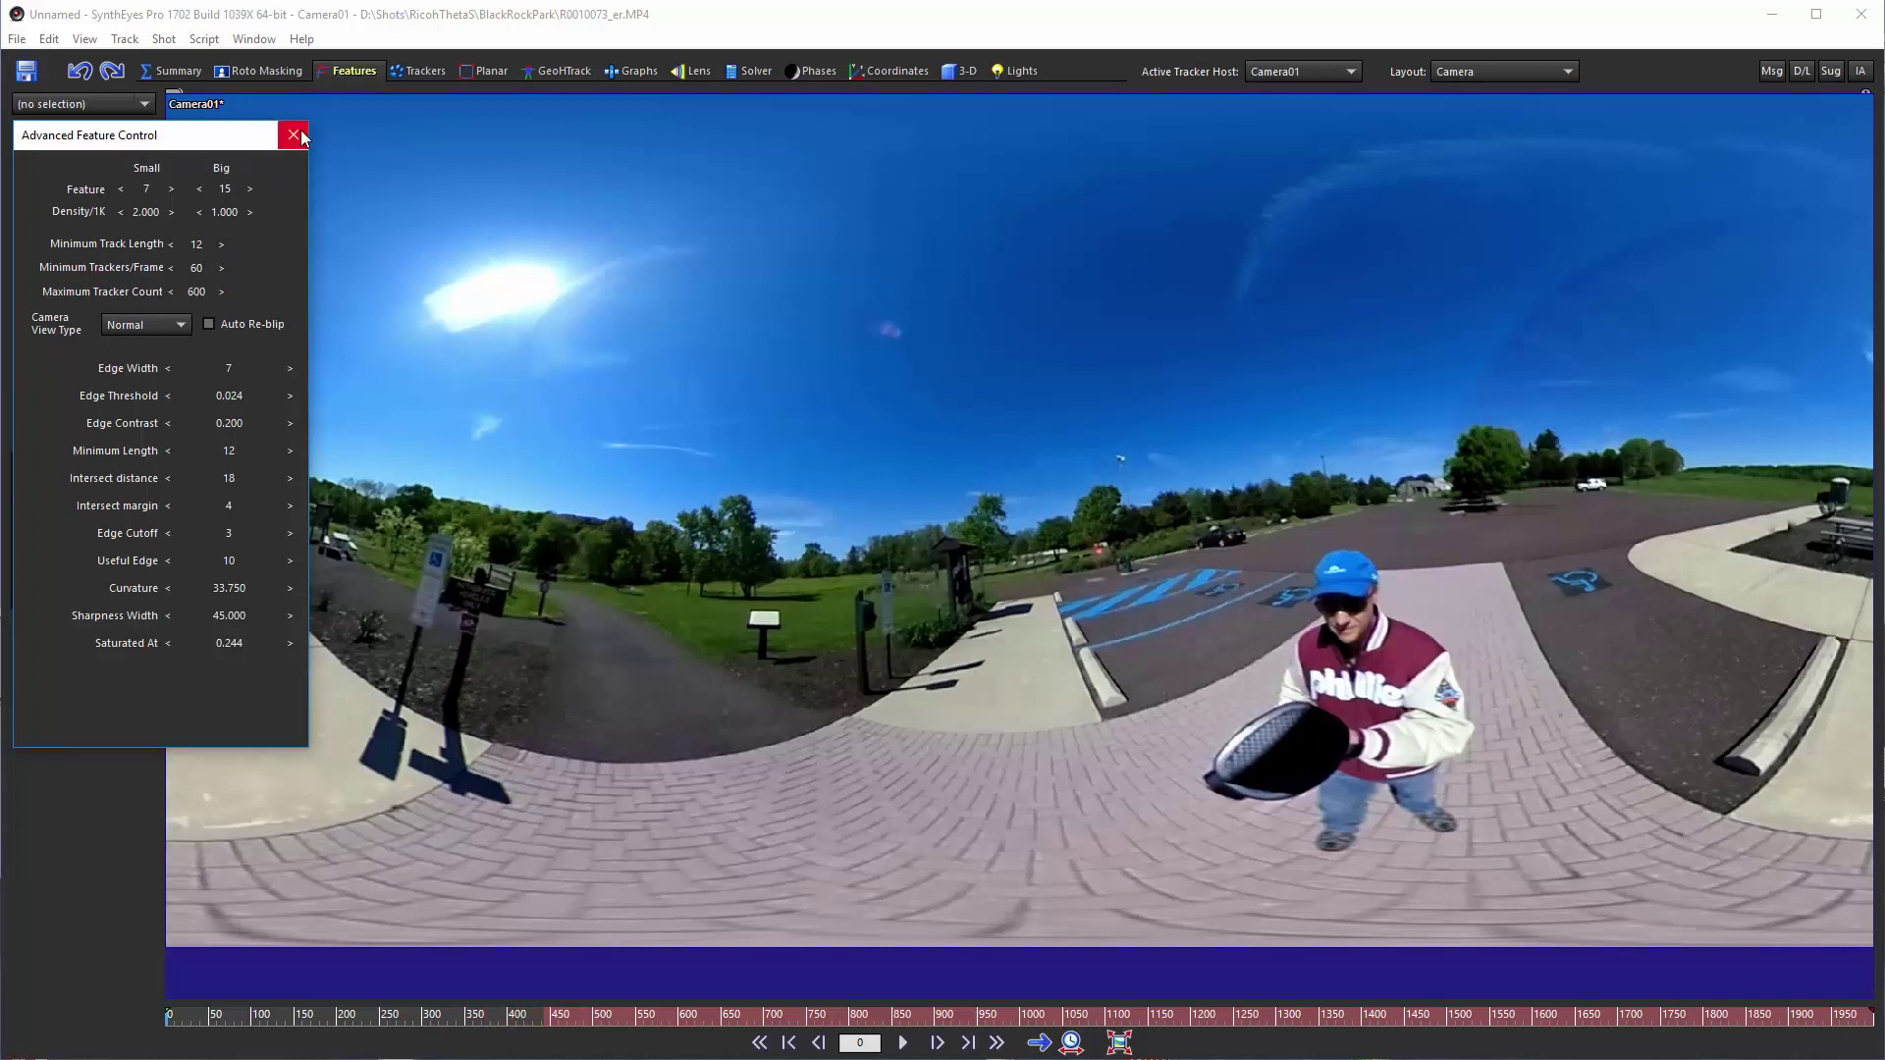
left_click(299, 134)
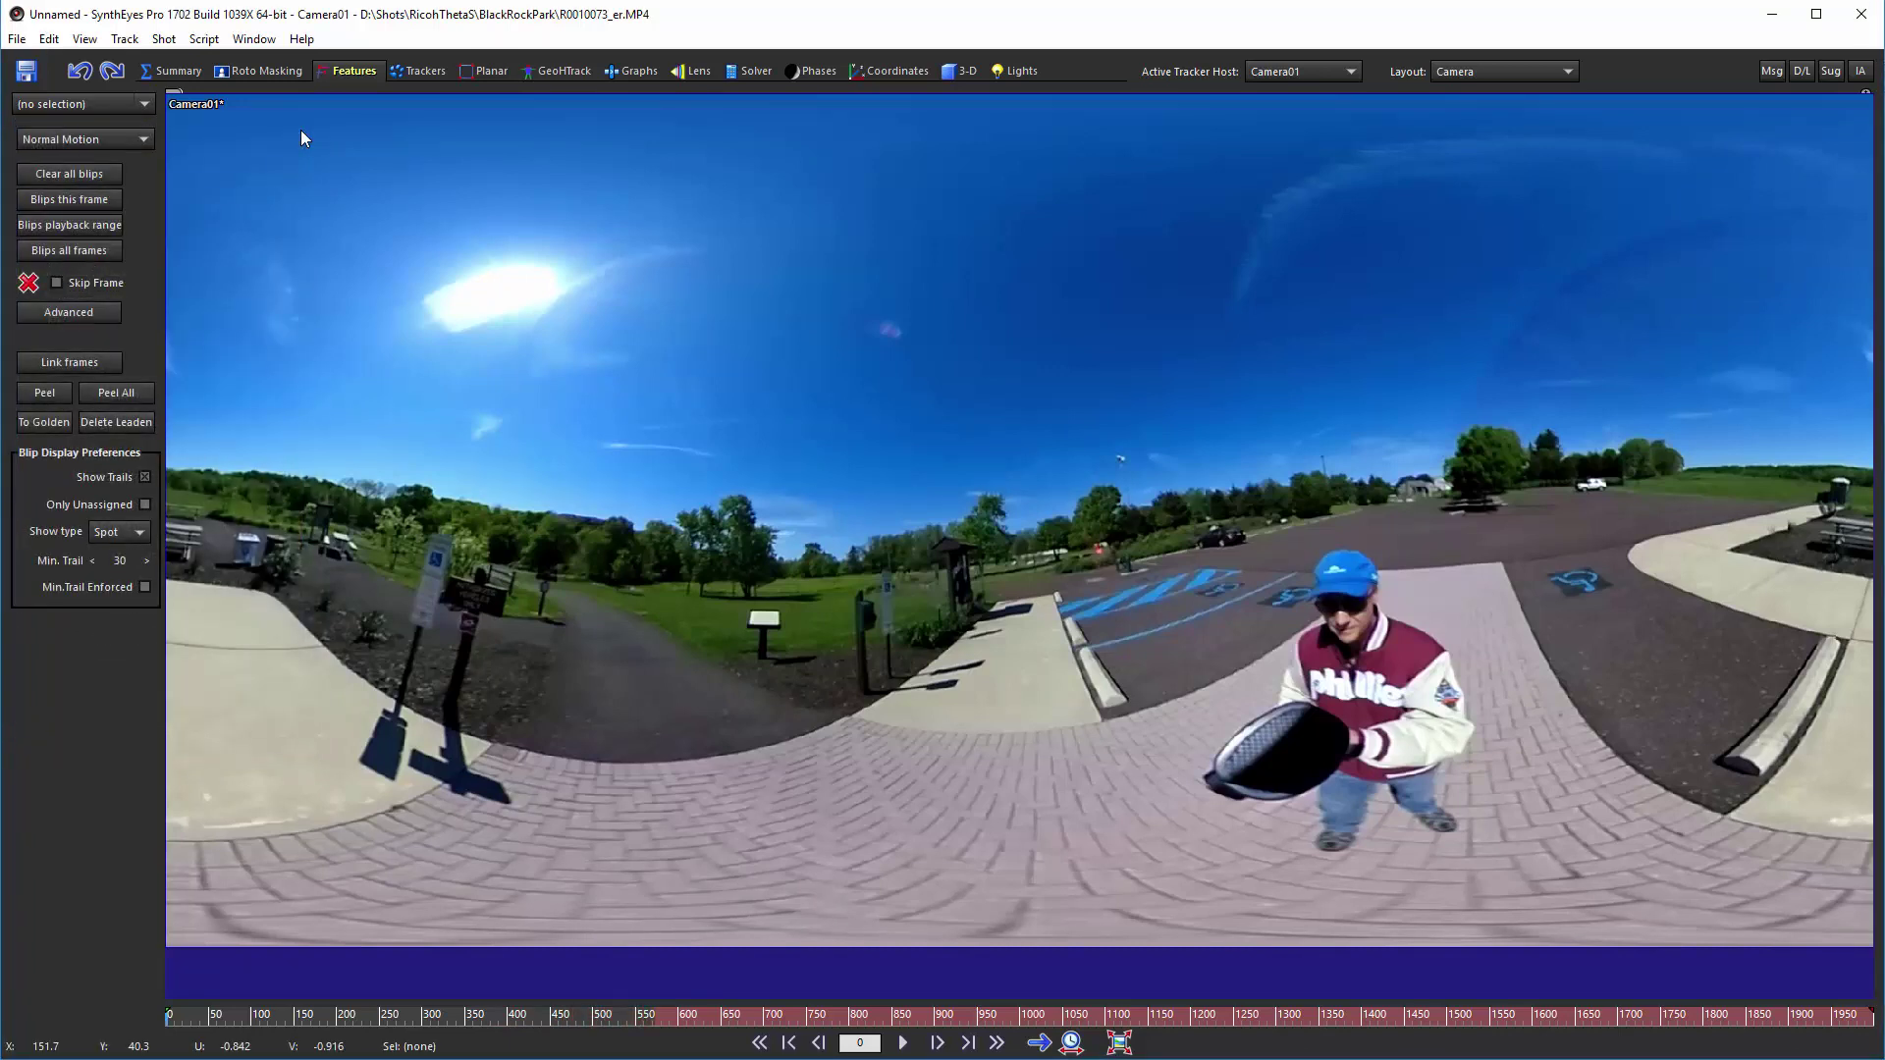
Save the scene as pc1.
left_click(26, 71)
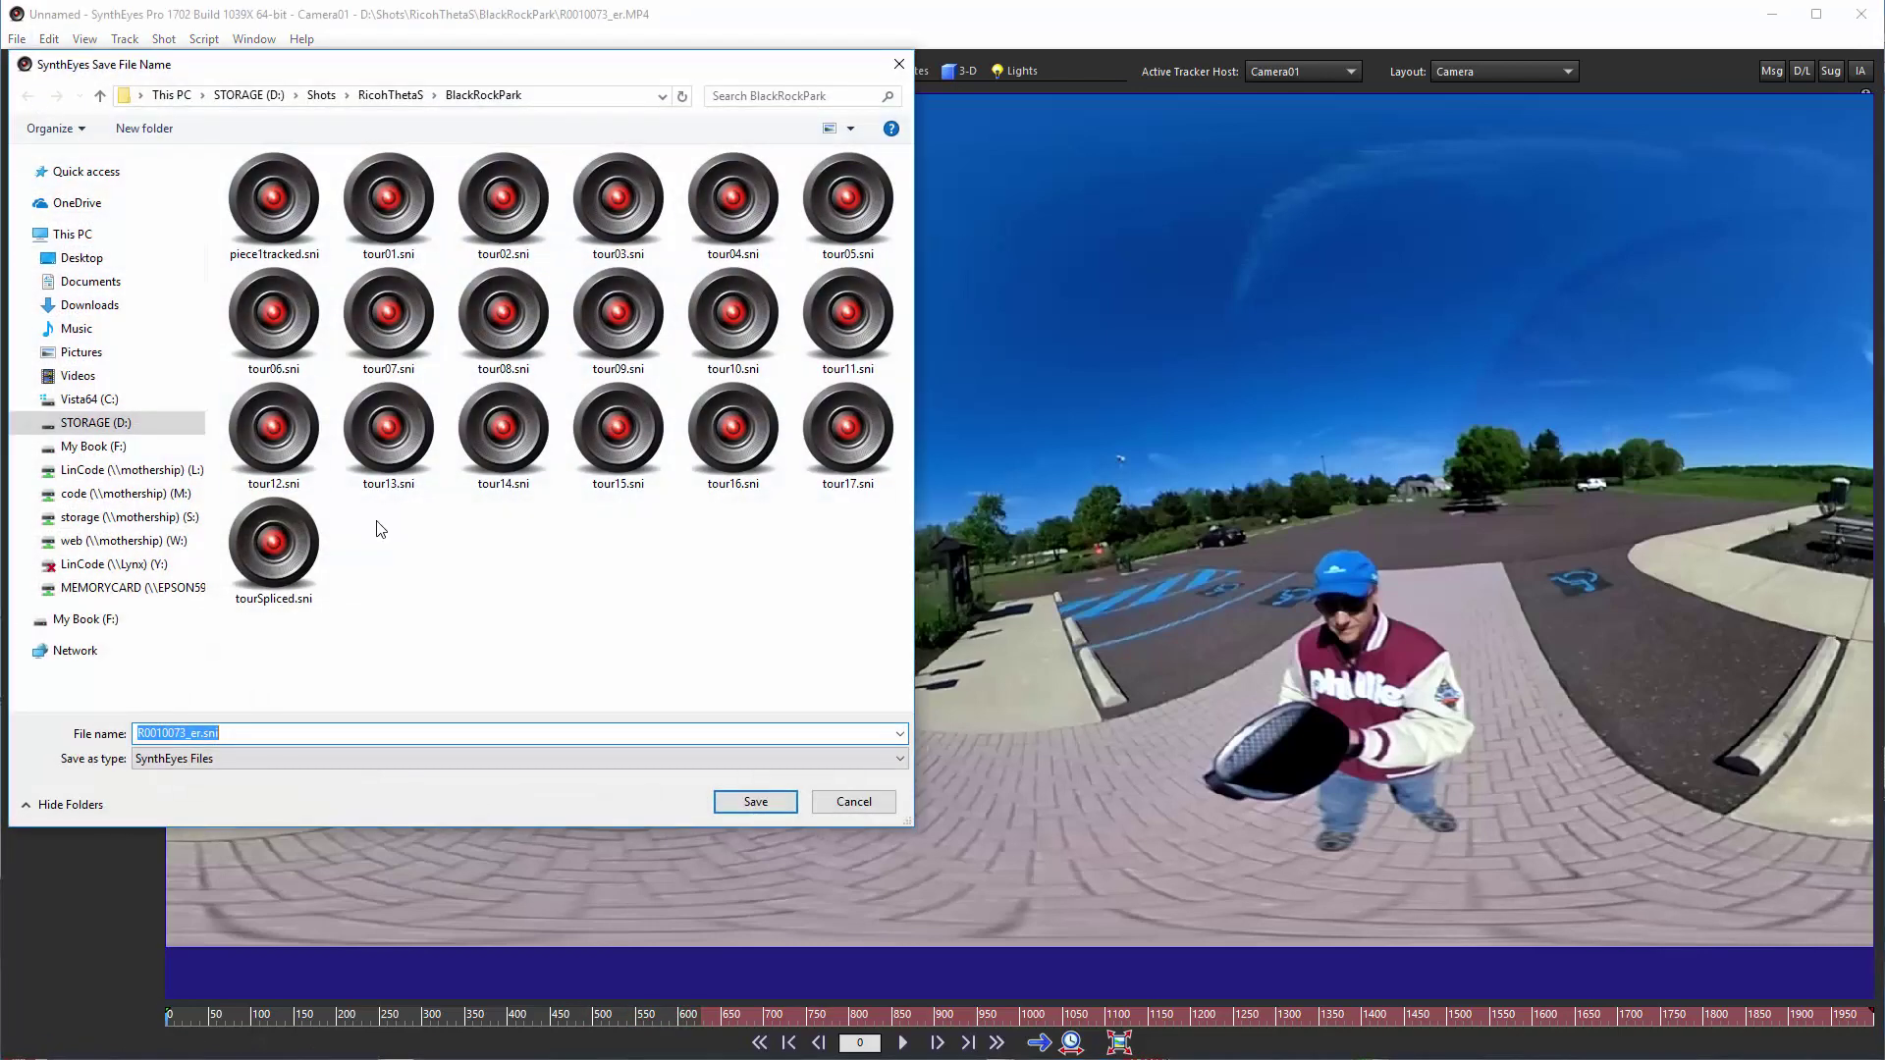
type("pc1")
key("Return")
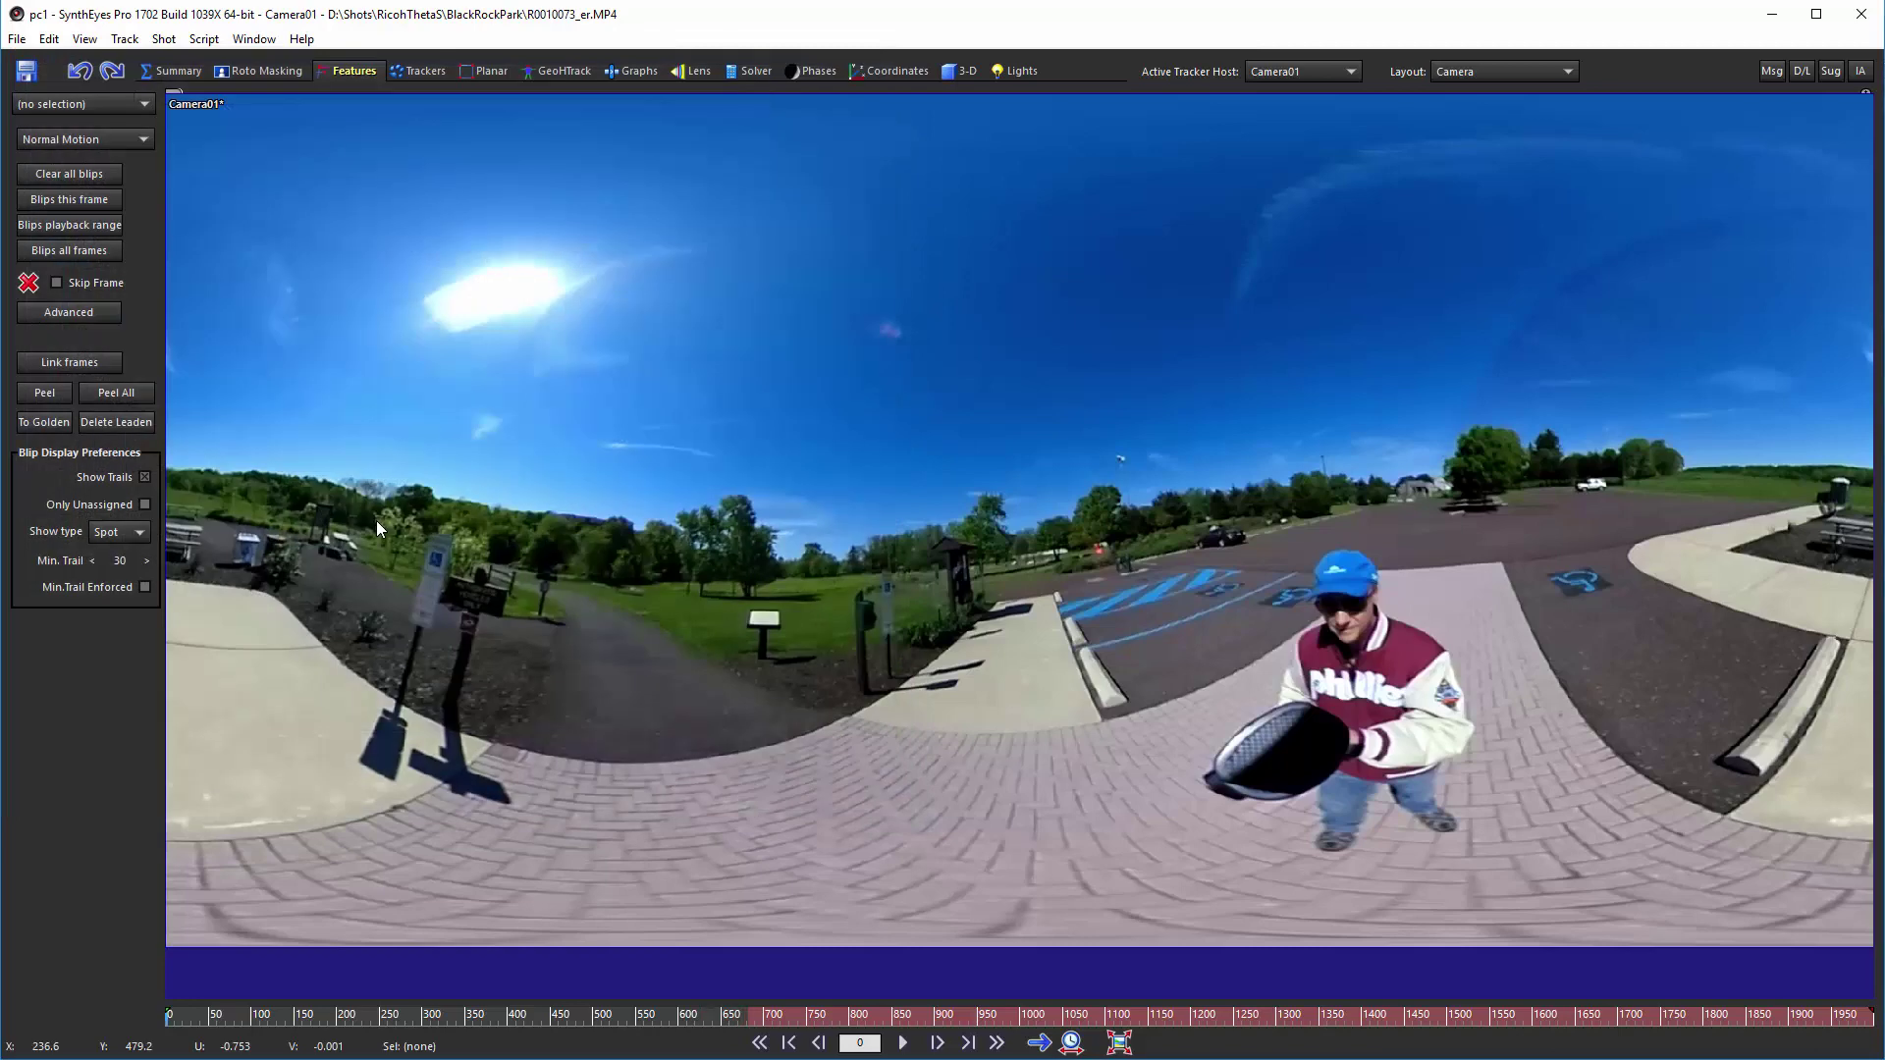
Export the camera/object path to pc1.txt, accepting the default export settings.
left_click(17, 39)
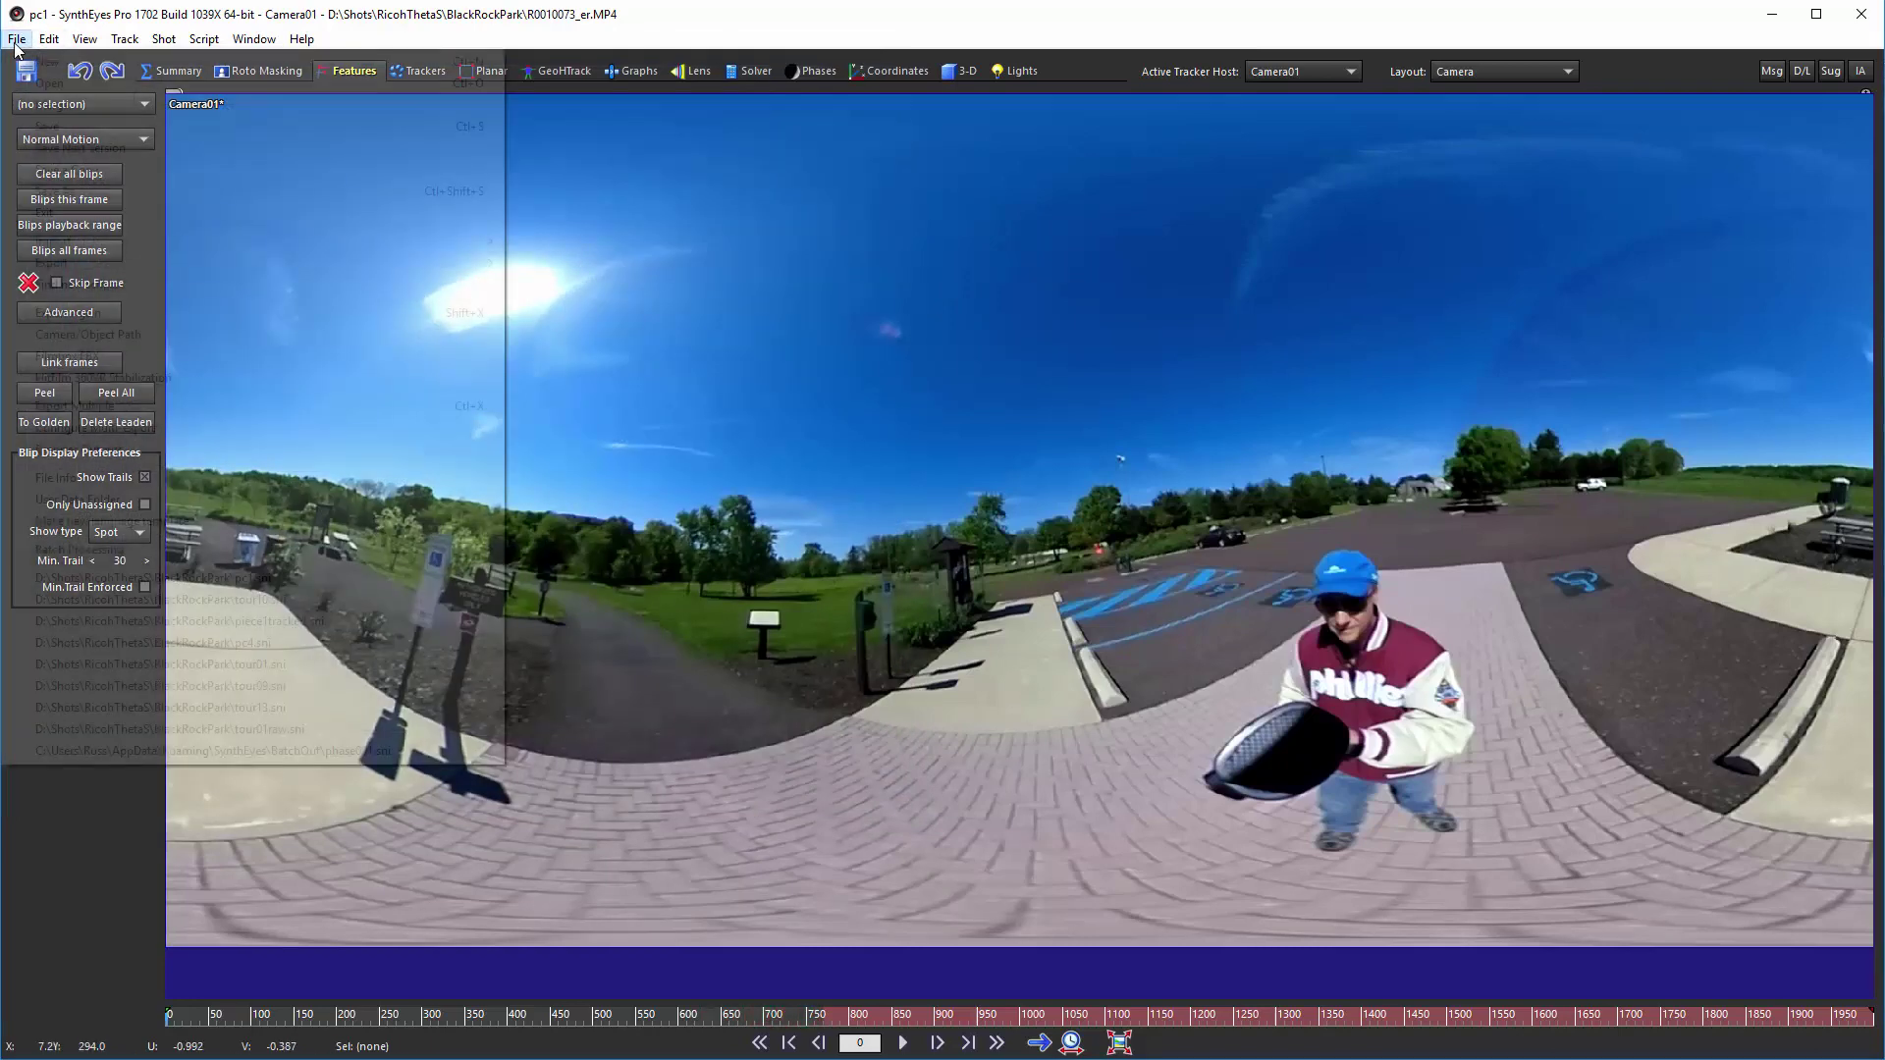
left_click(140, 336)
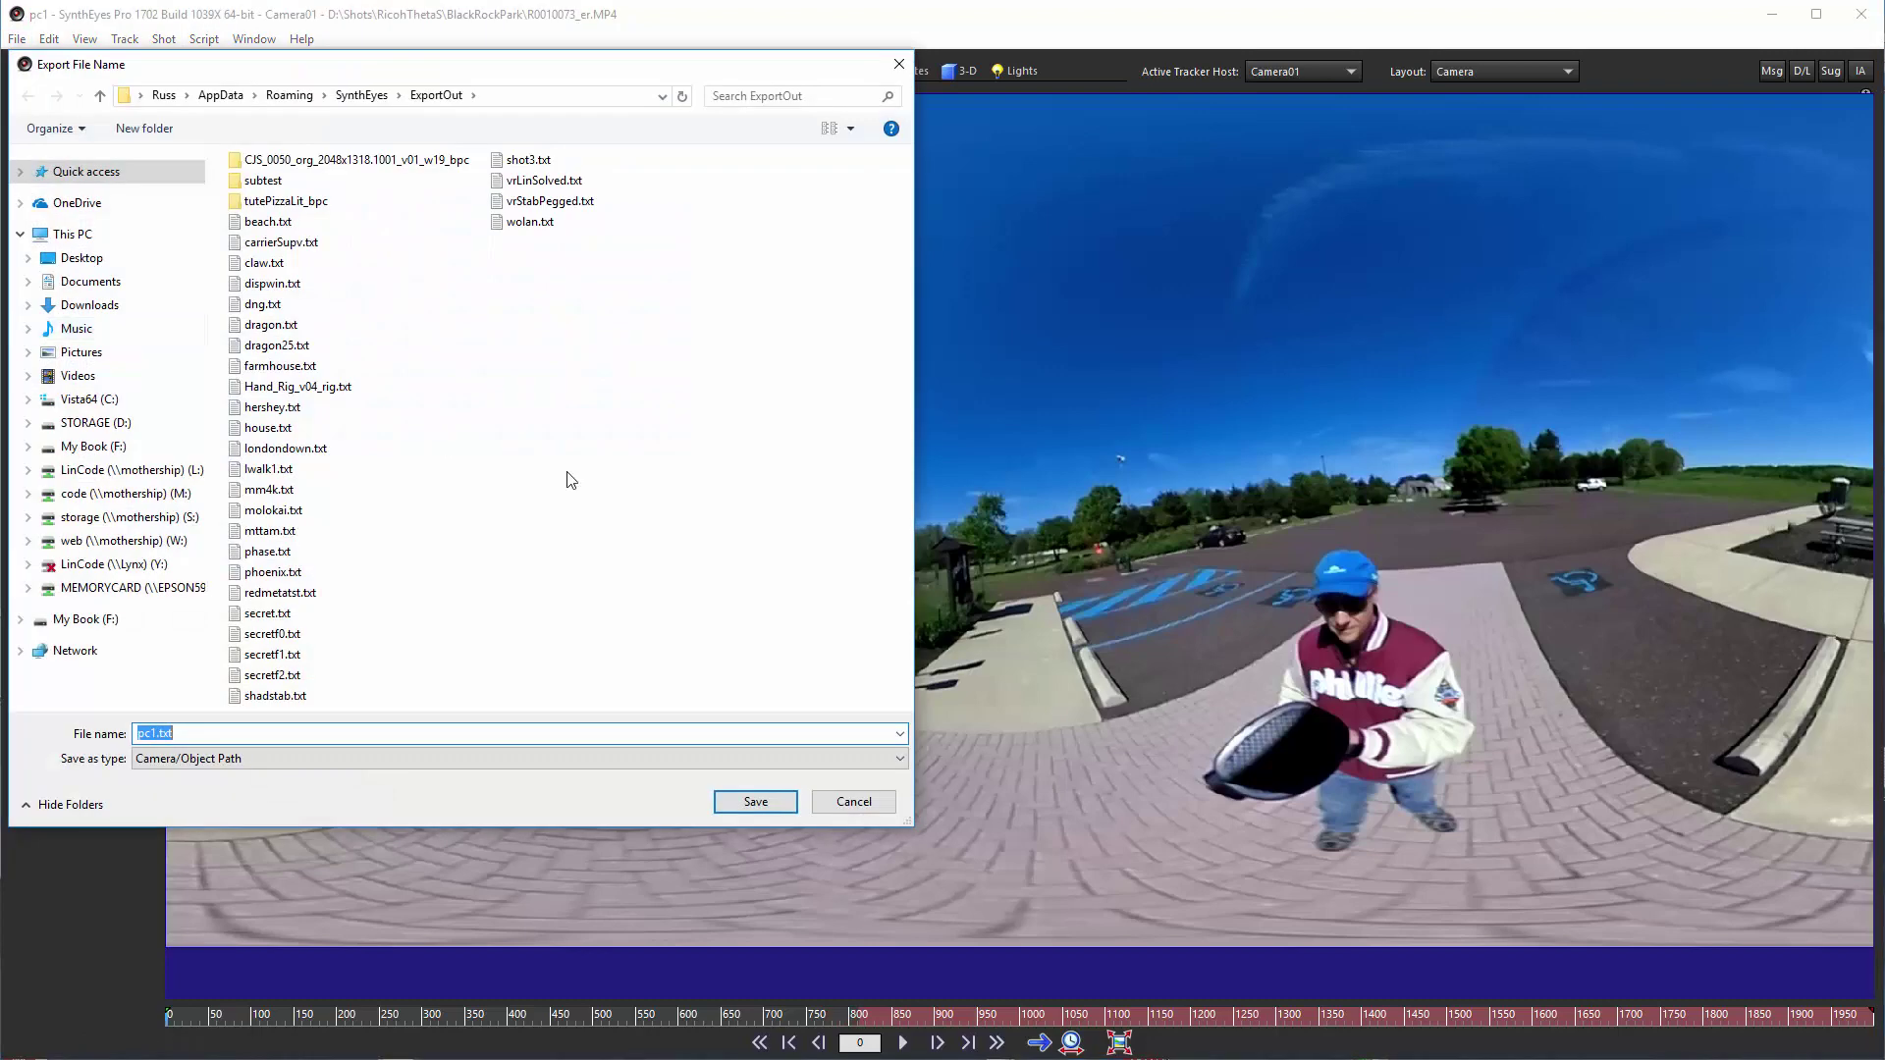
left_click(776, 803)
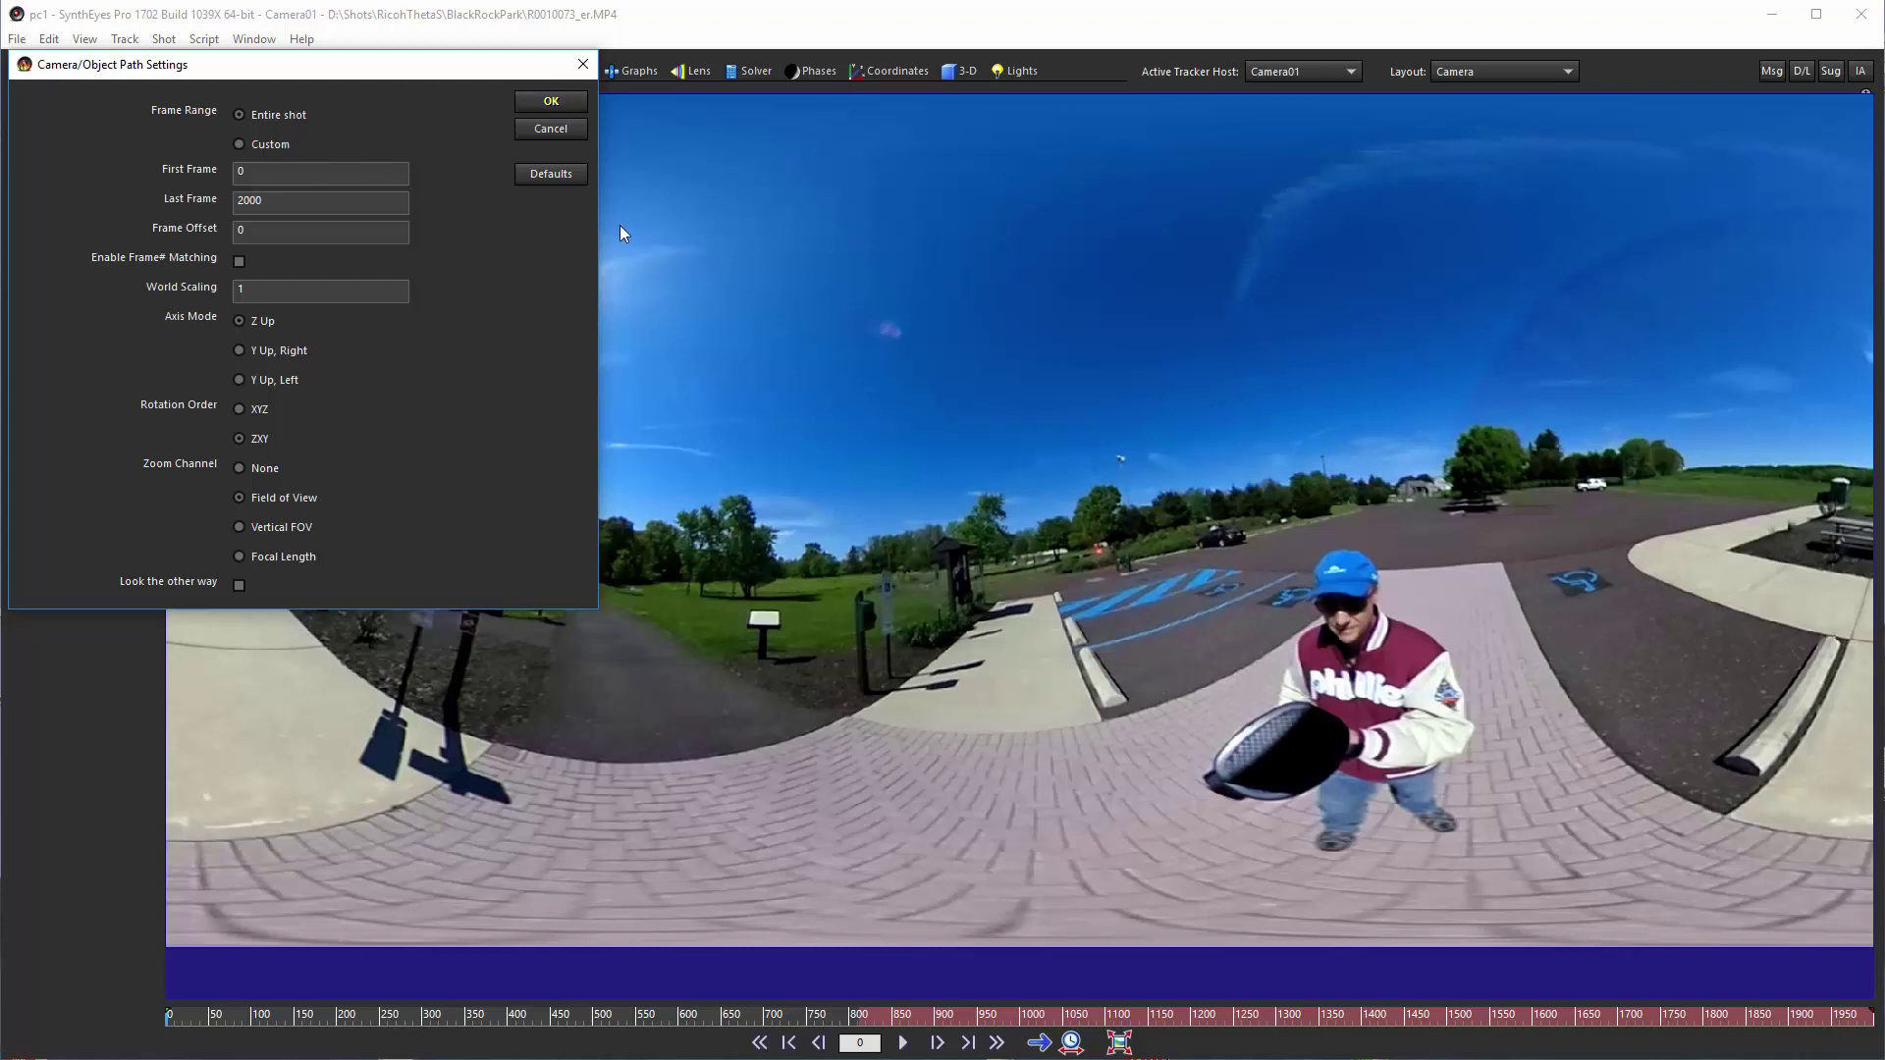
left_click(582, 107)
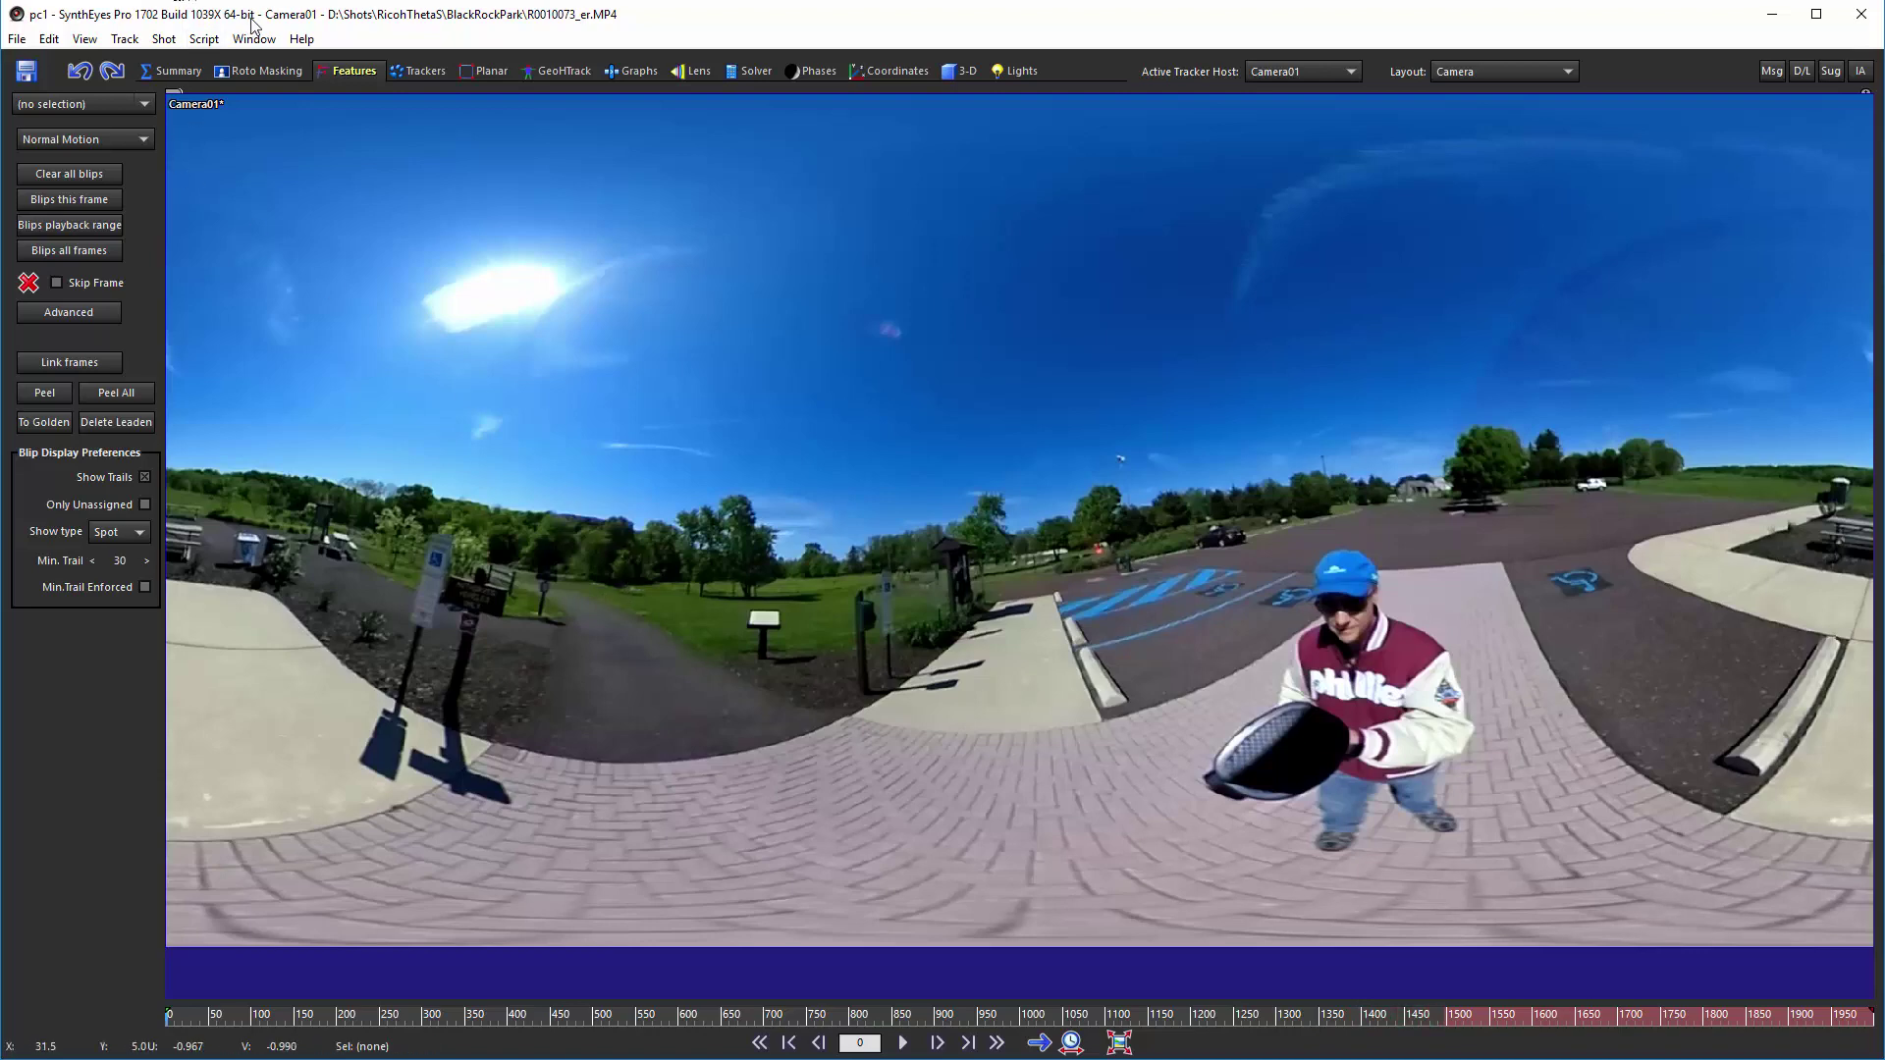
Run the 360 VR Create Next Piece (Pro) script to make scene pc2 from frame 1800.
left_click(205, 41)
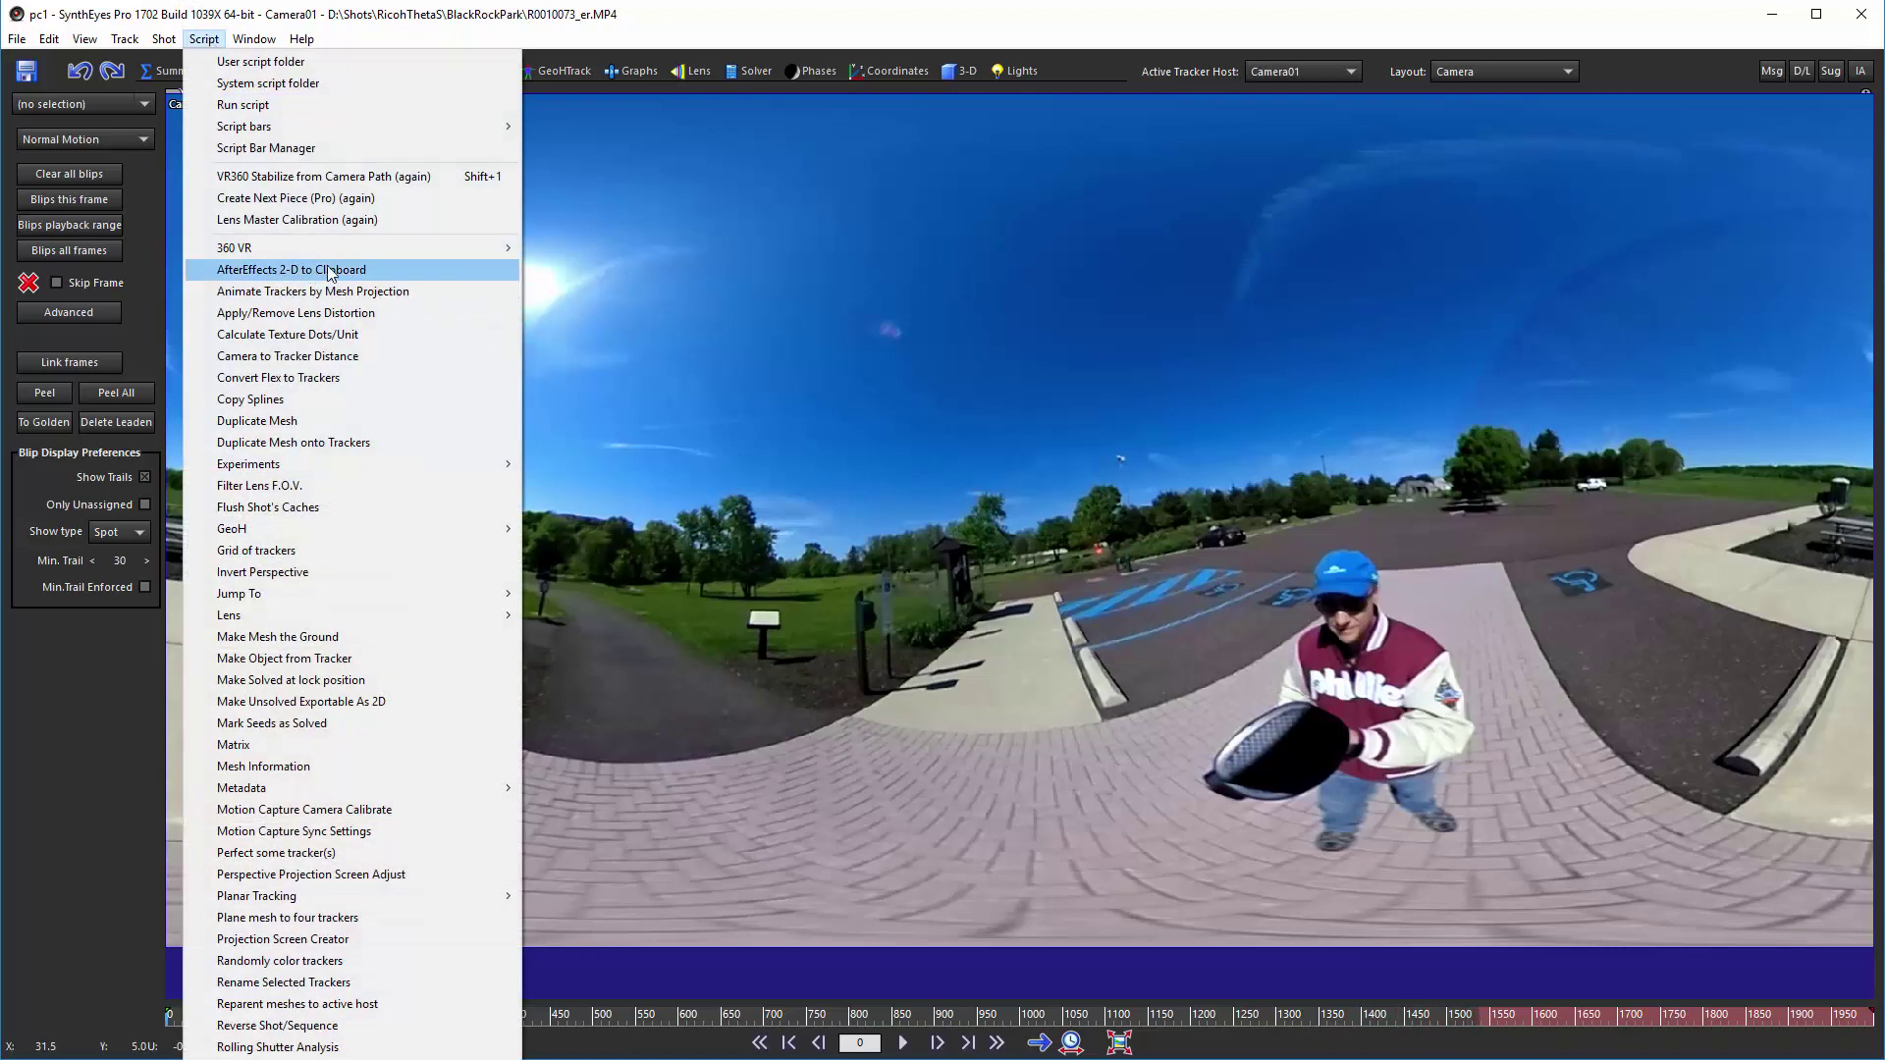
mouse_move(384, 257)
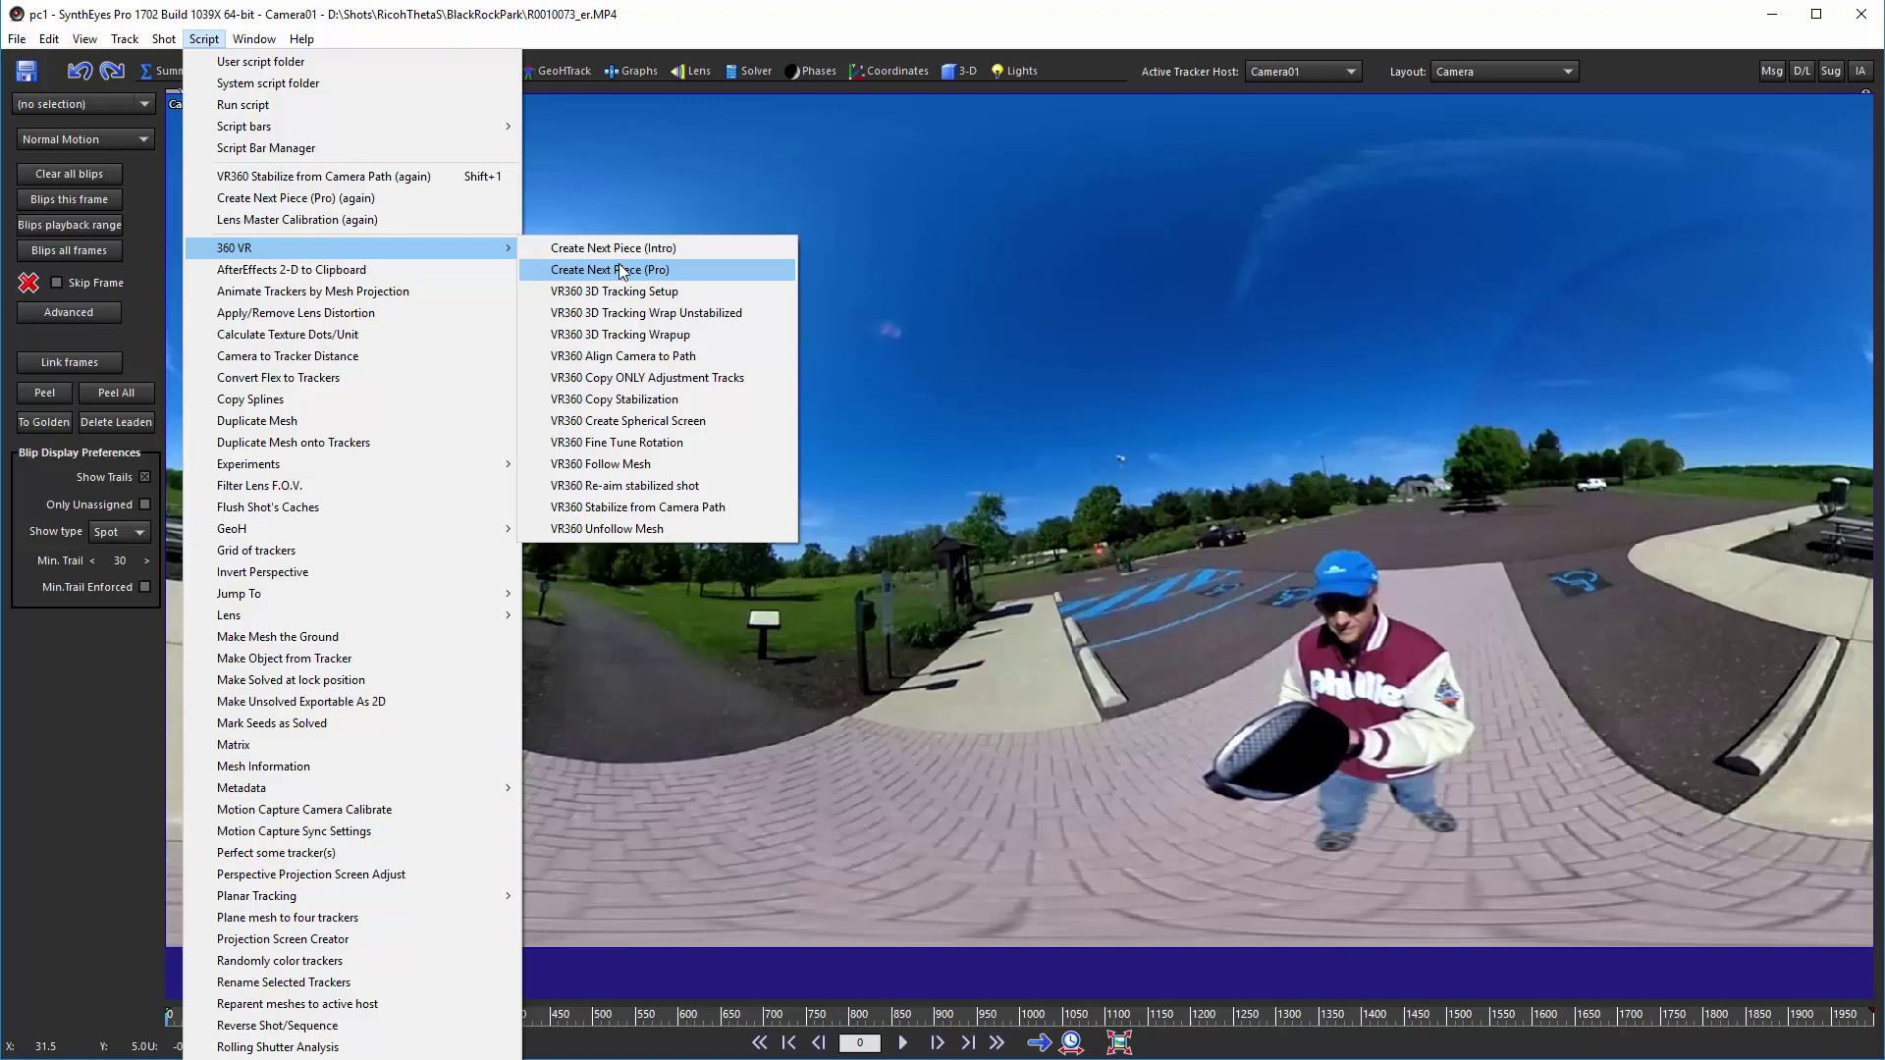
left_click(621, 271)
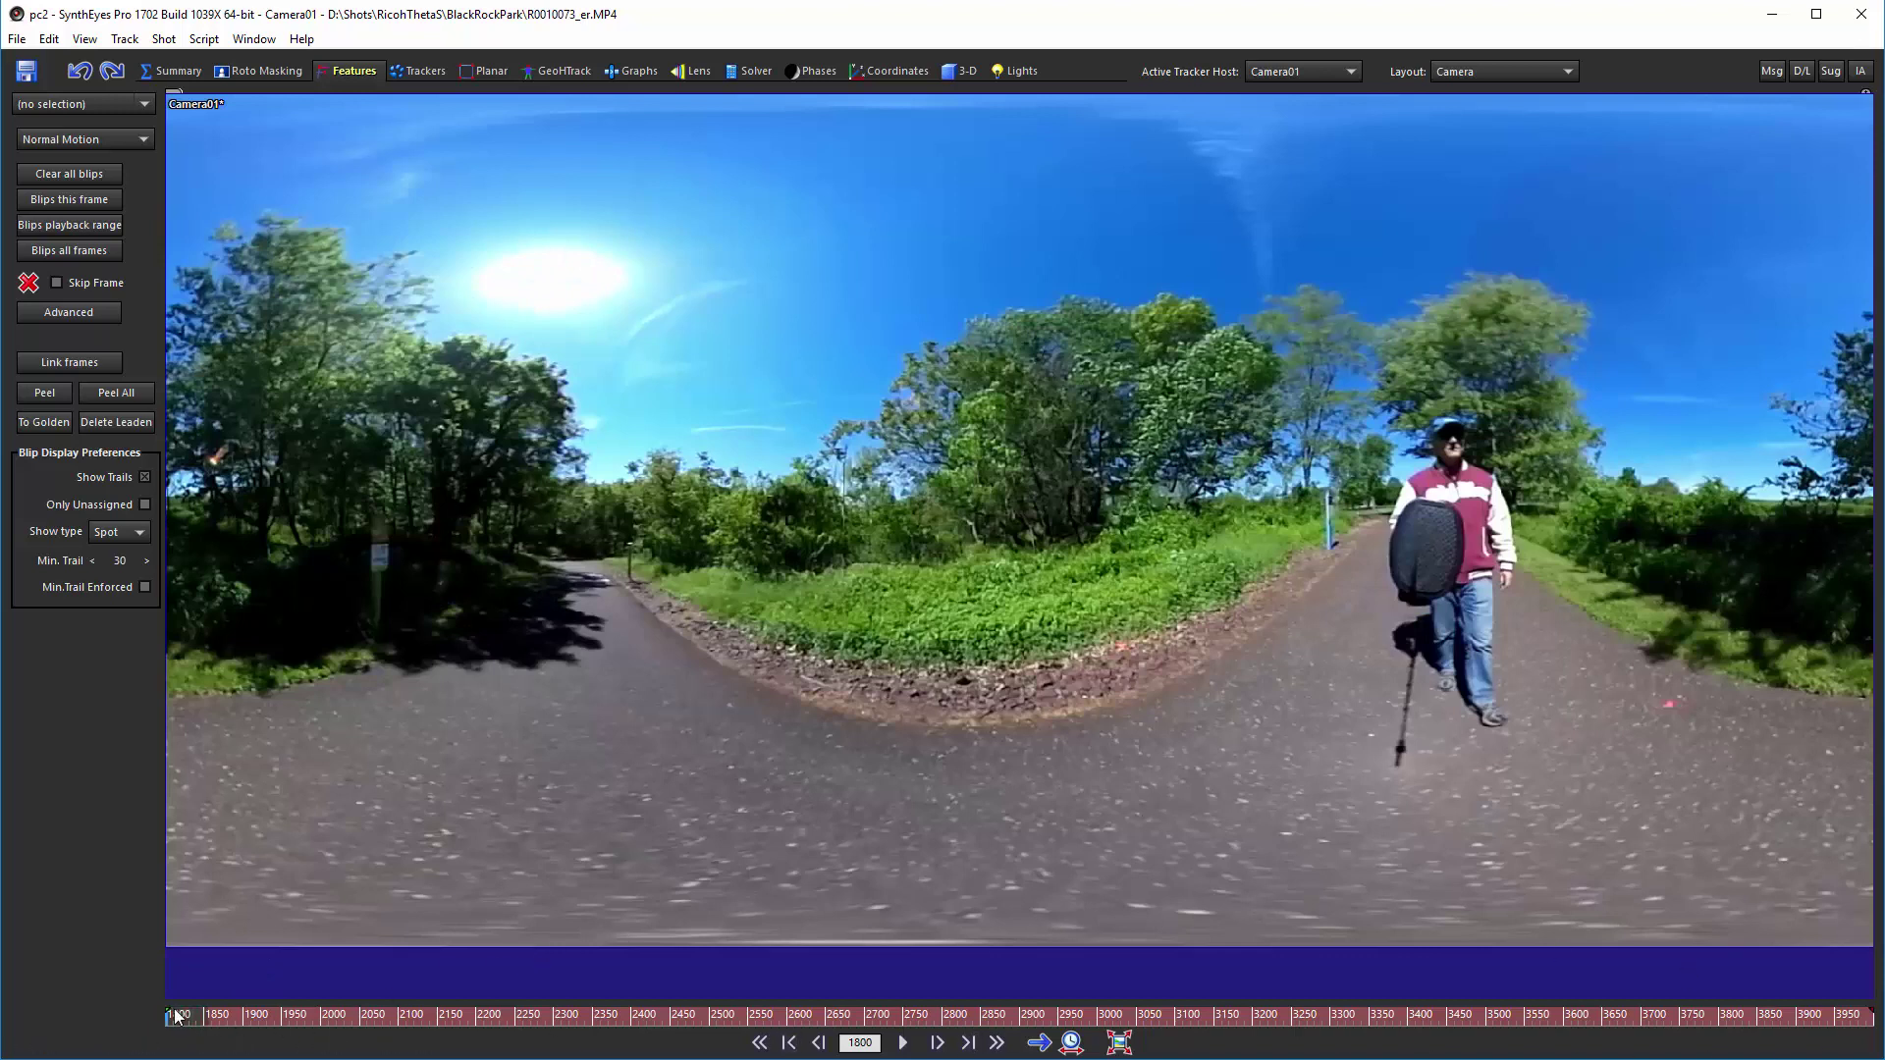
left_click(1608, 1016)
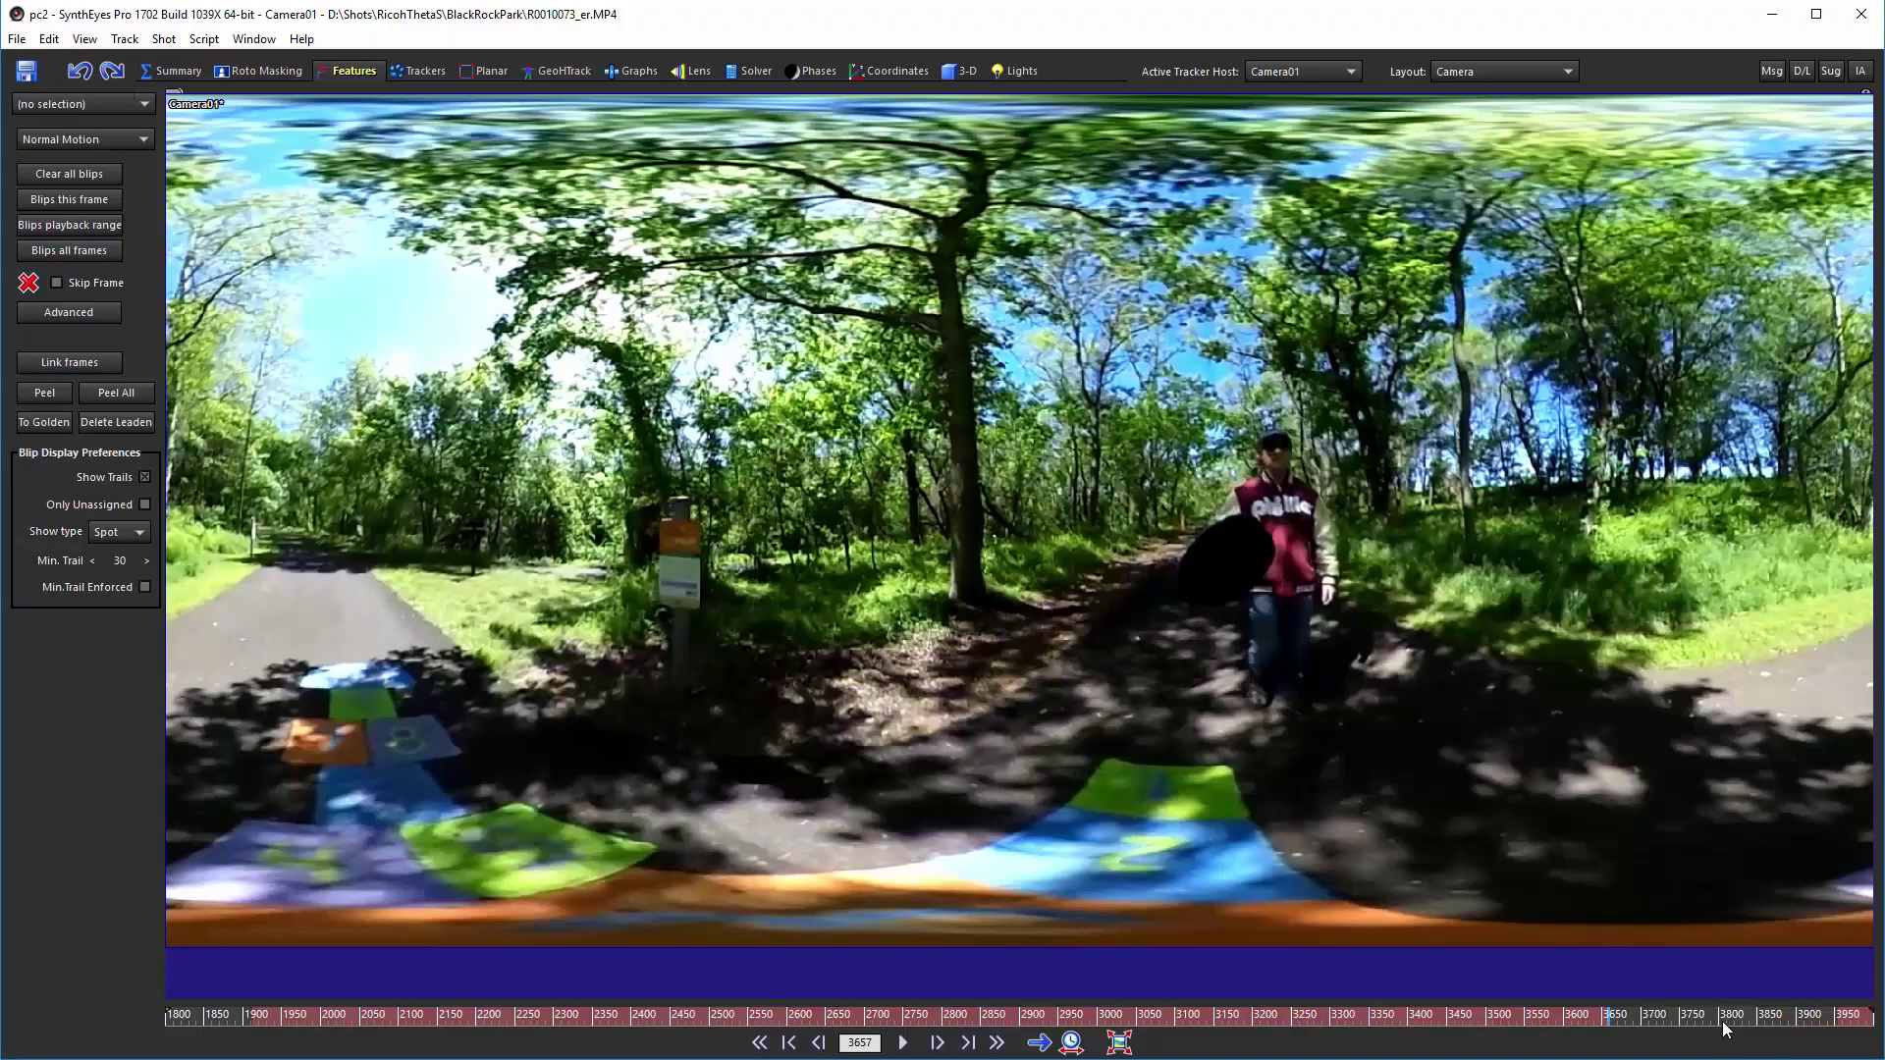
left_click_drag(1725, 1028, 1794, 1026)
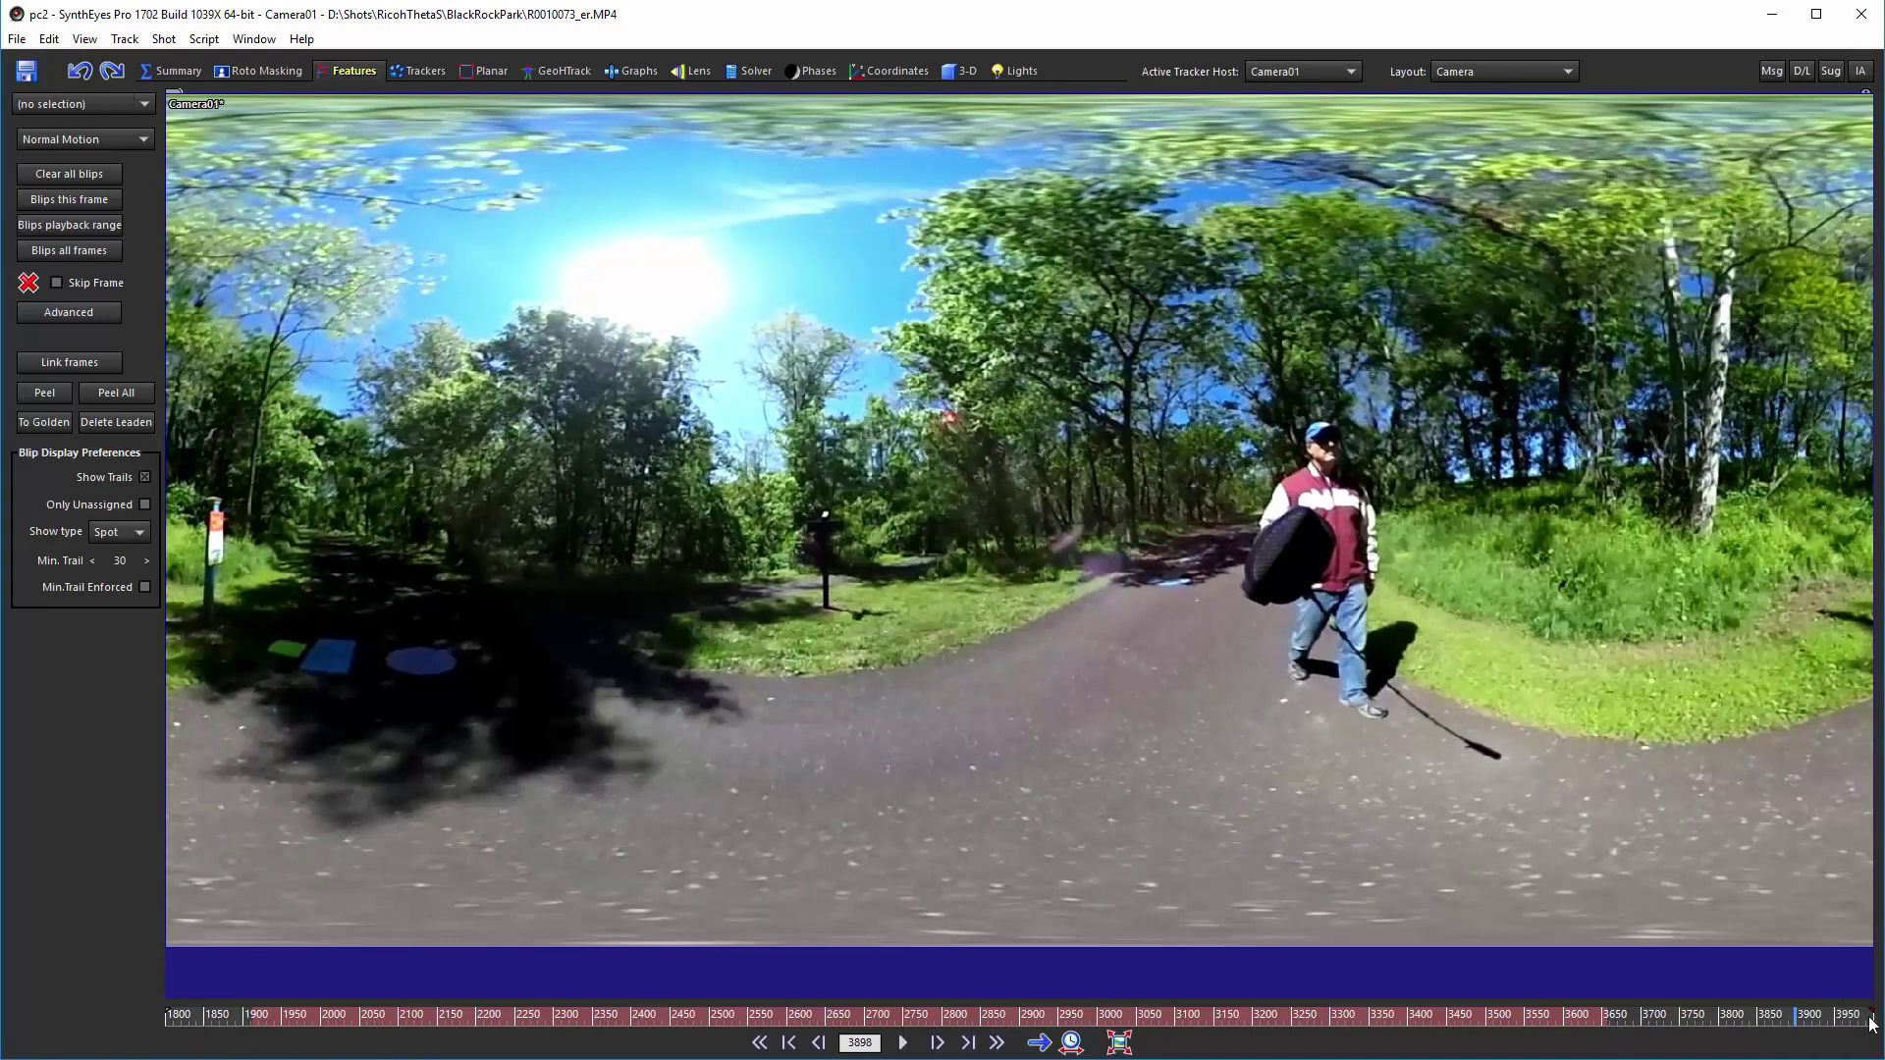
left_click_drag(1848, 1021, 1673, 1033)
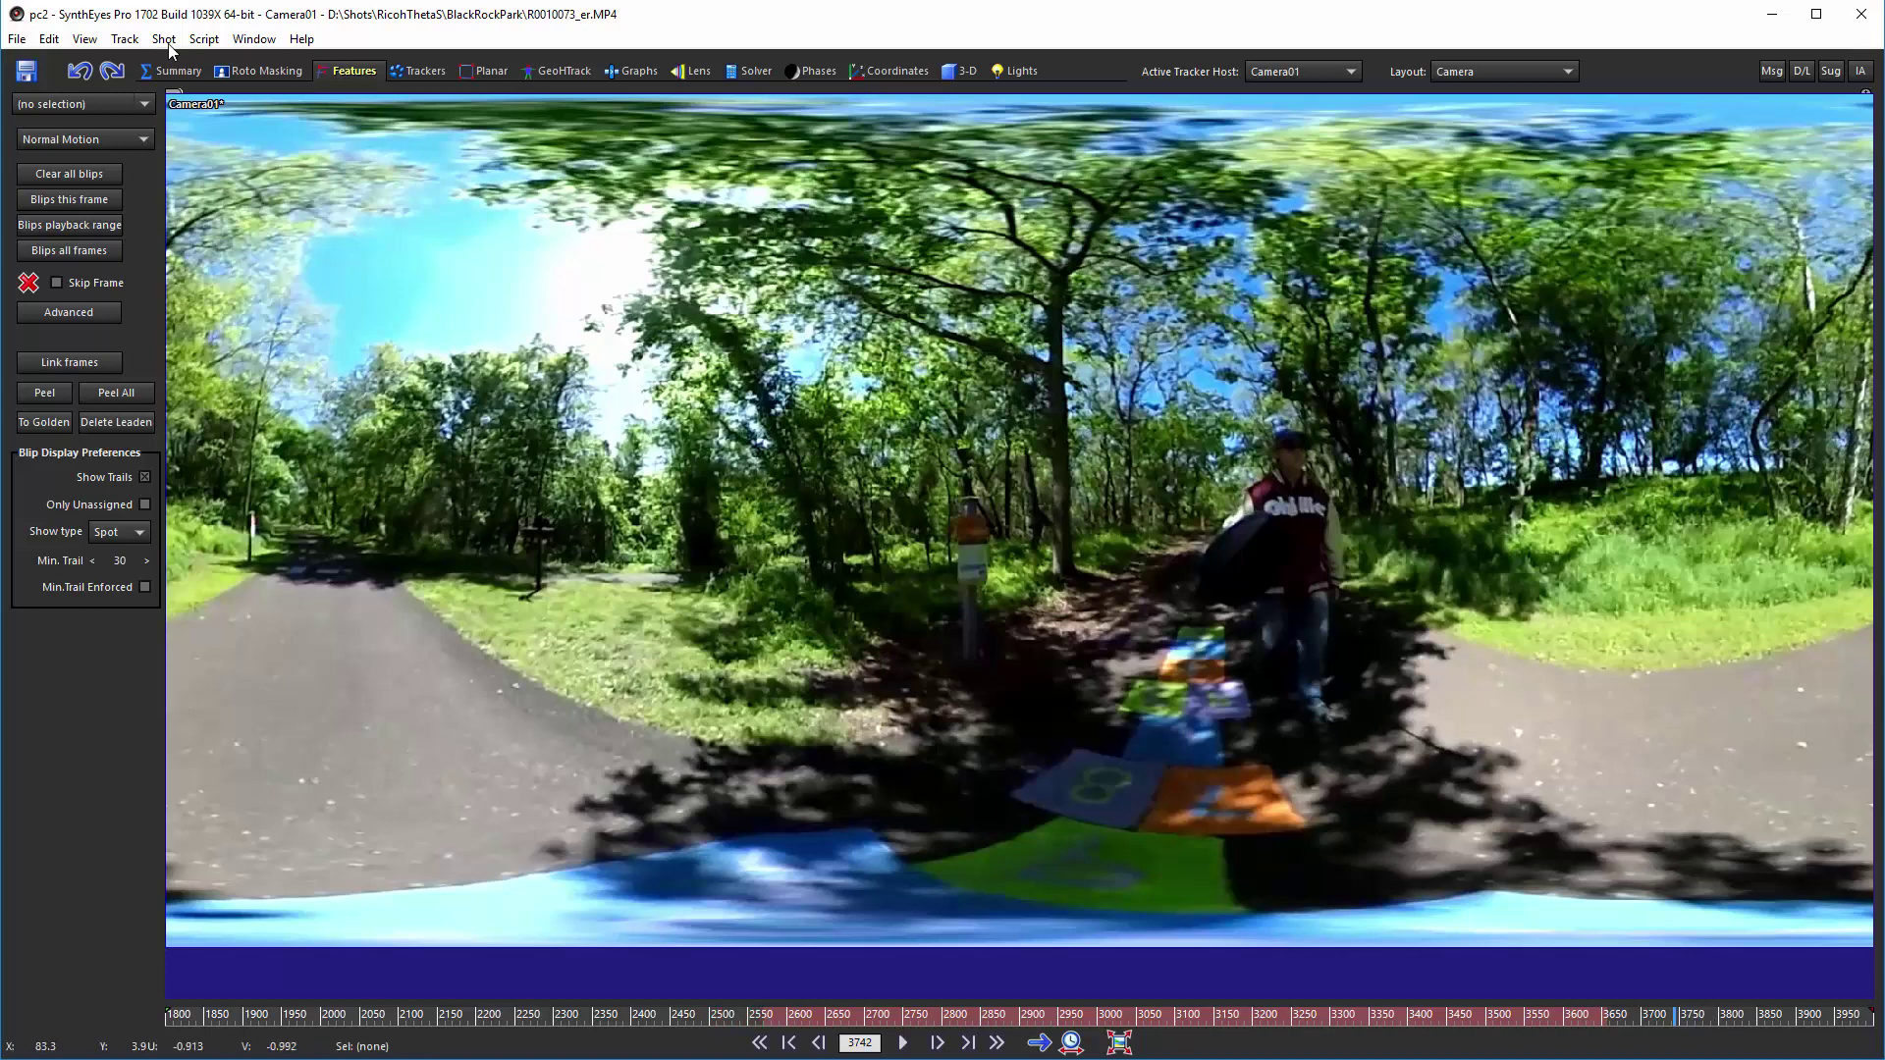
Run Create Next Piece (Pro) again to make scene pc3 from frame 3800, then show the Summary room.
left_click(205, 39)
left_click(277, 176)
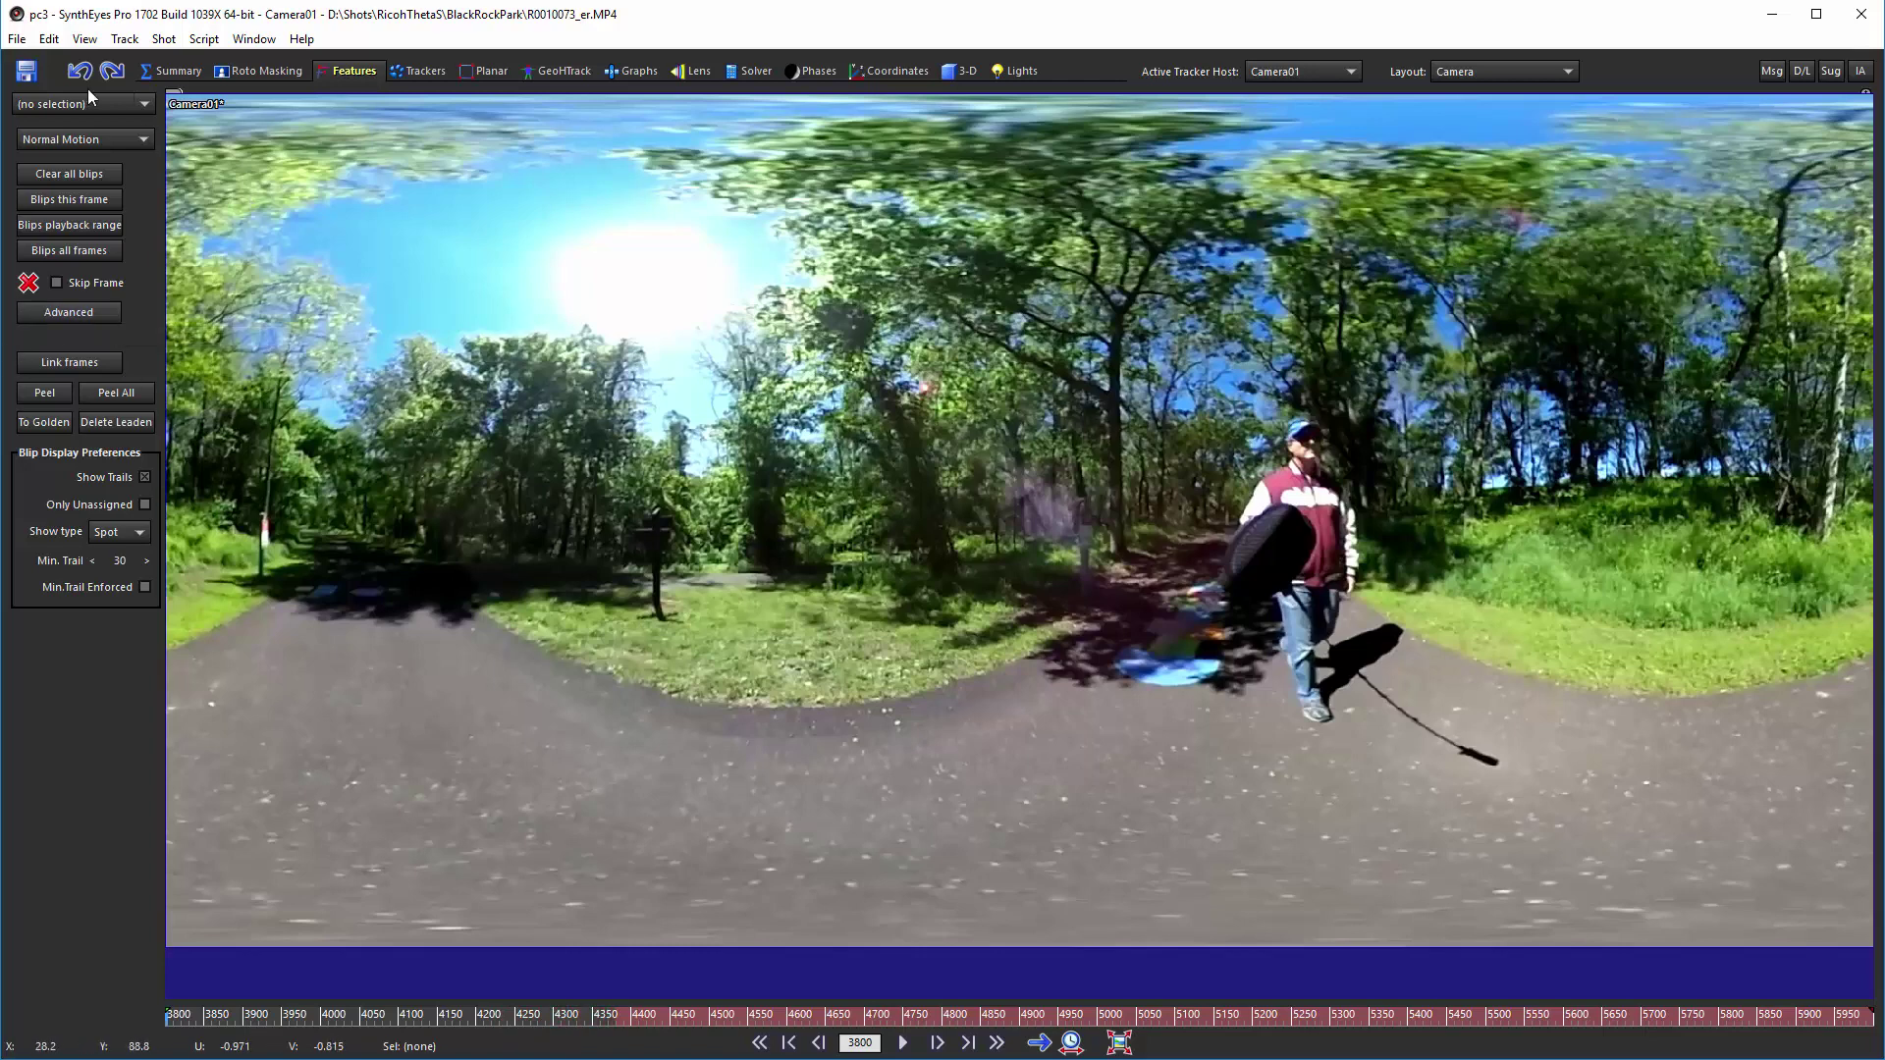
left_click(172, 71)
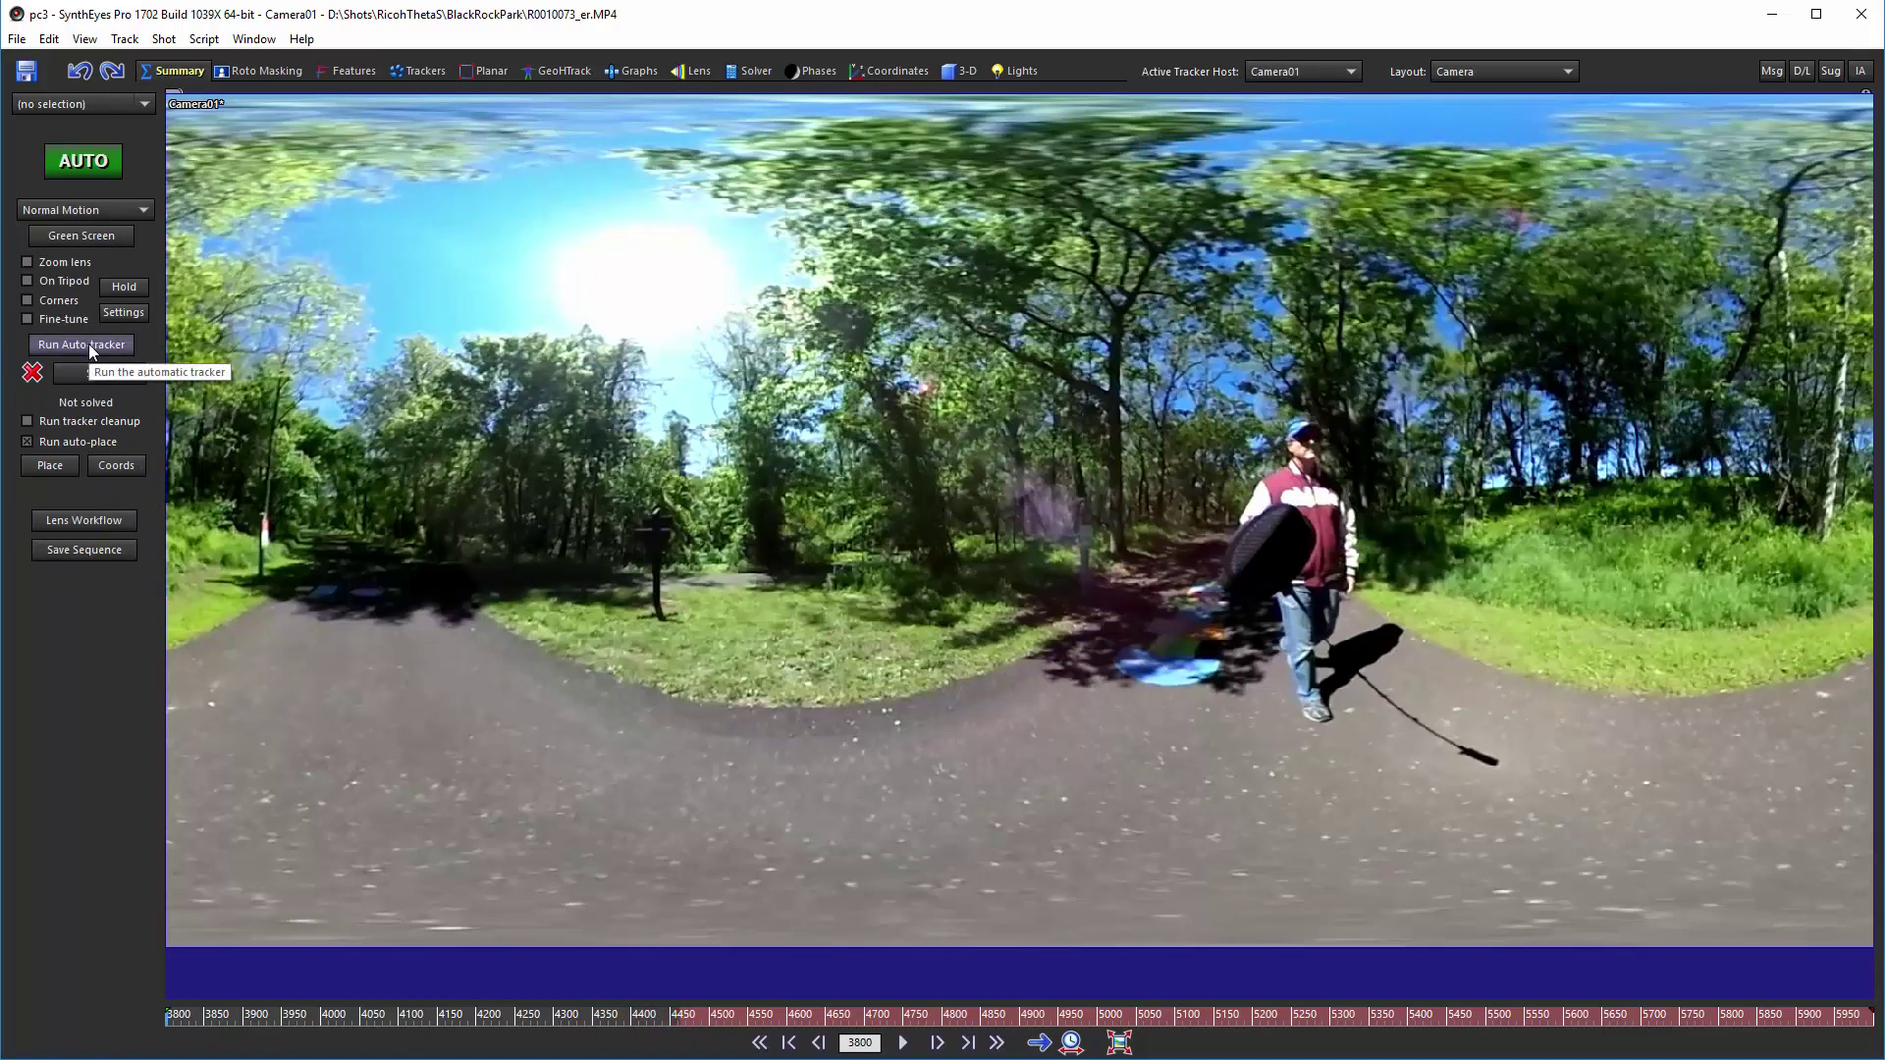
Return the pc3 scene to the Features room controls.
left_click(345, 71)
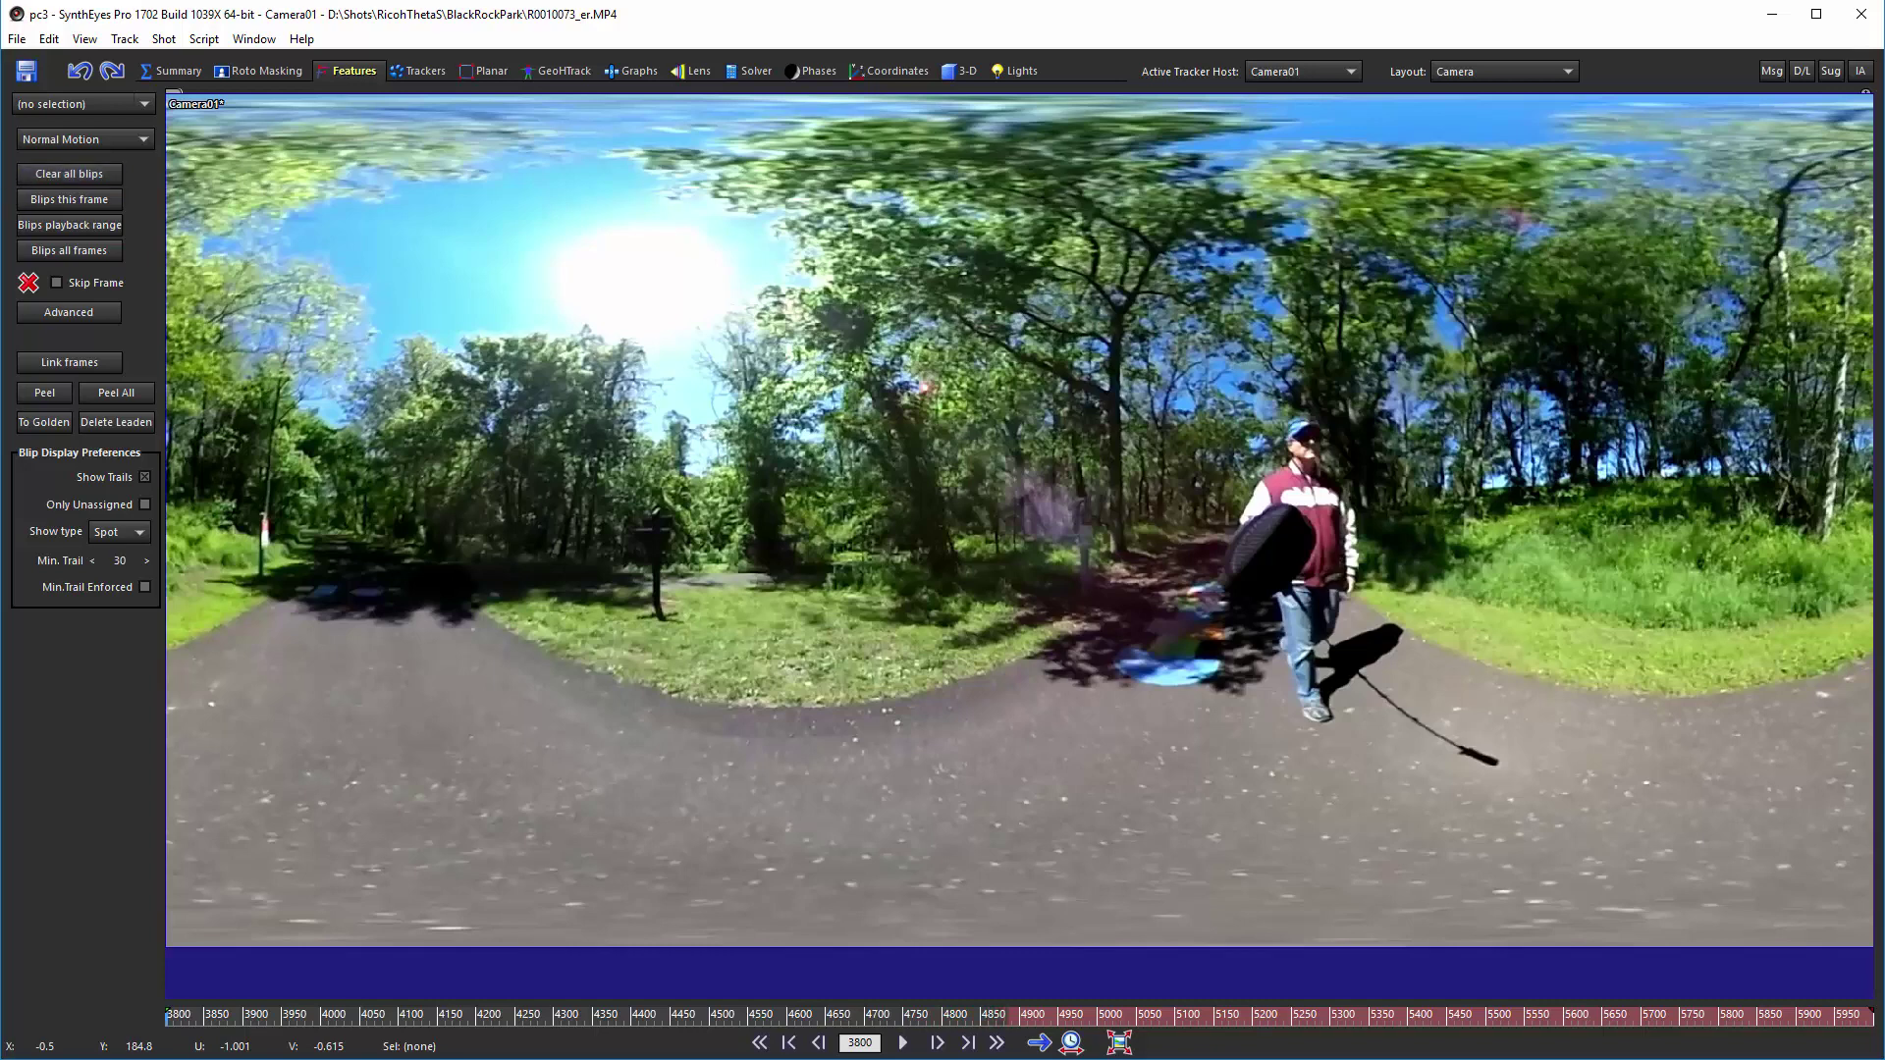
Open the piece1tracked.sni scene file.
left_click(16, 40)
left_click(47, 85)
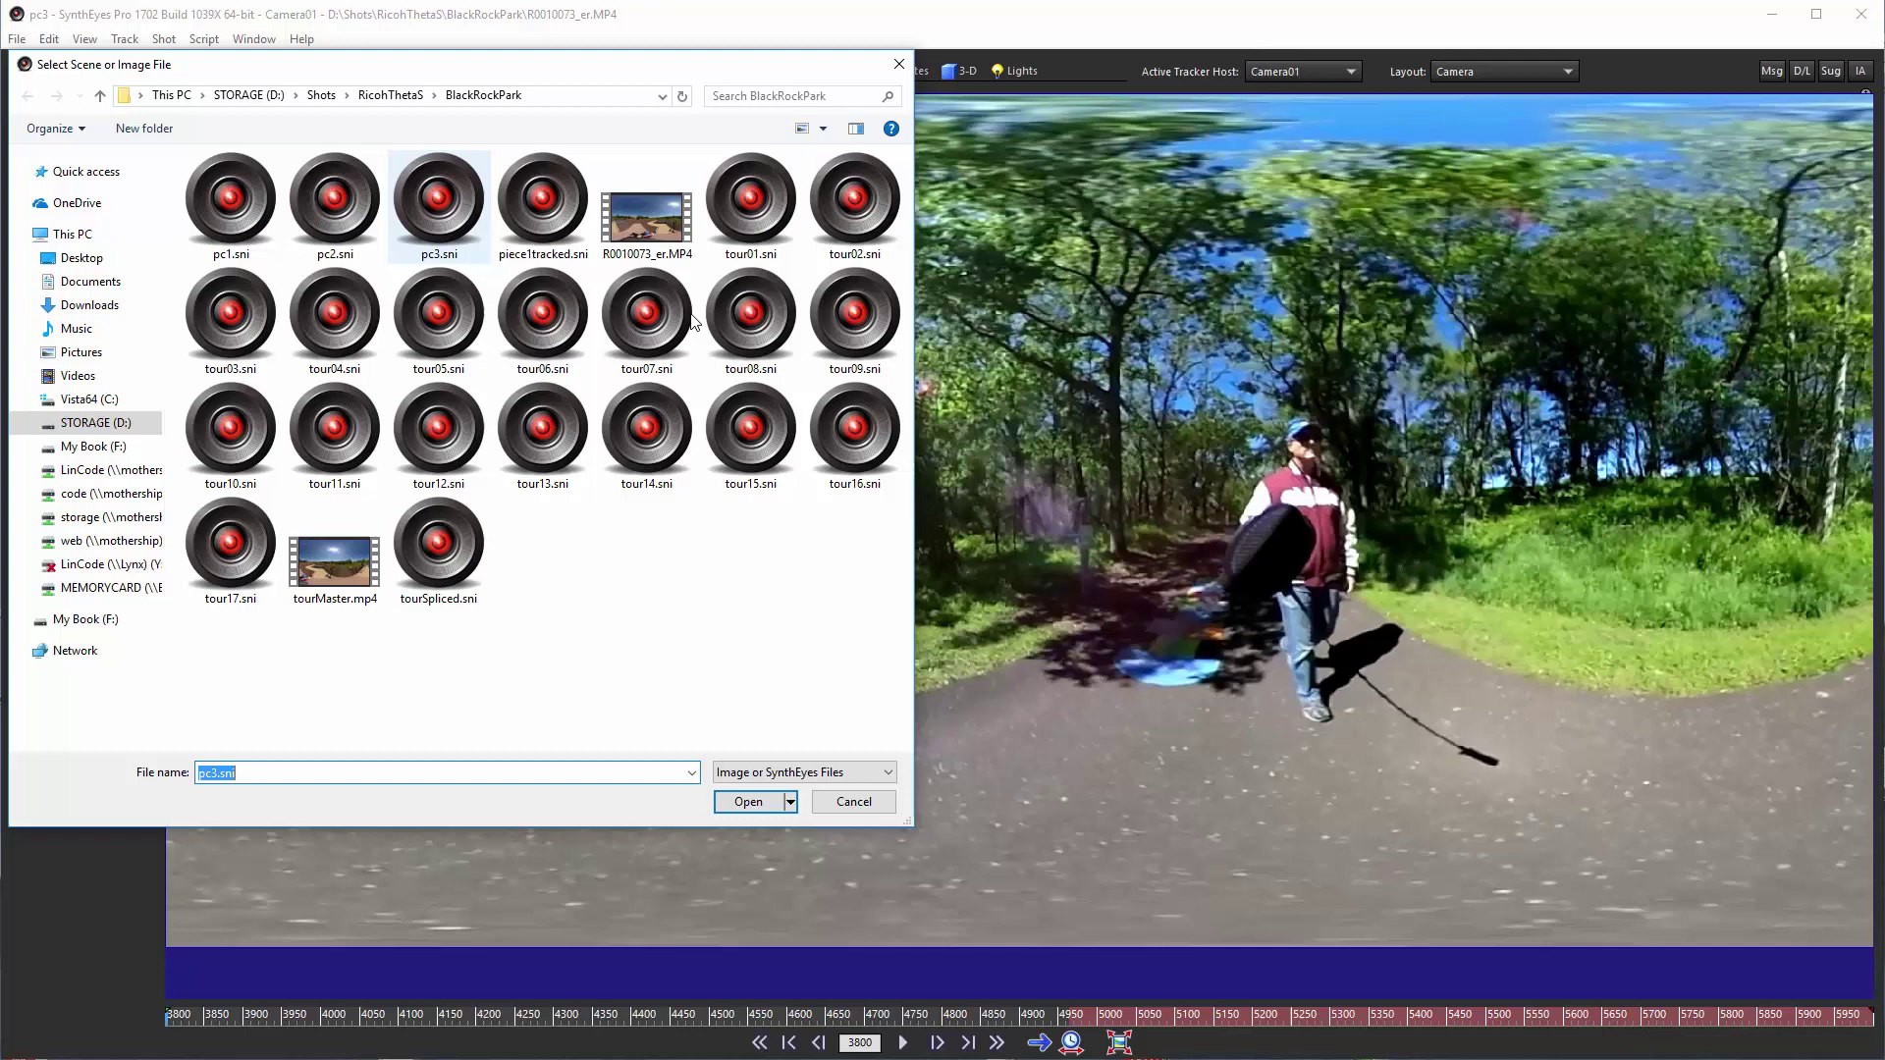
double_click(533, 208)
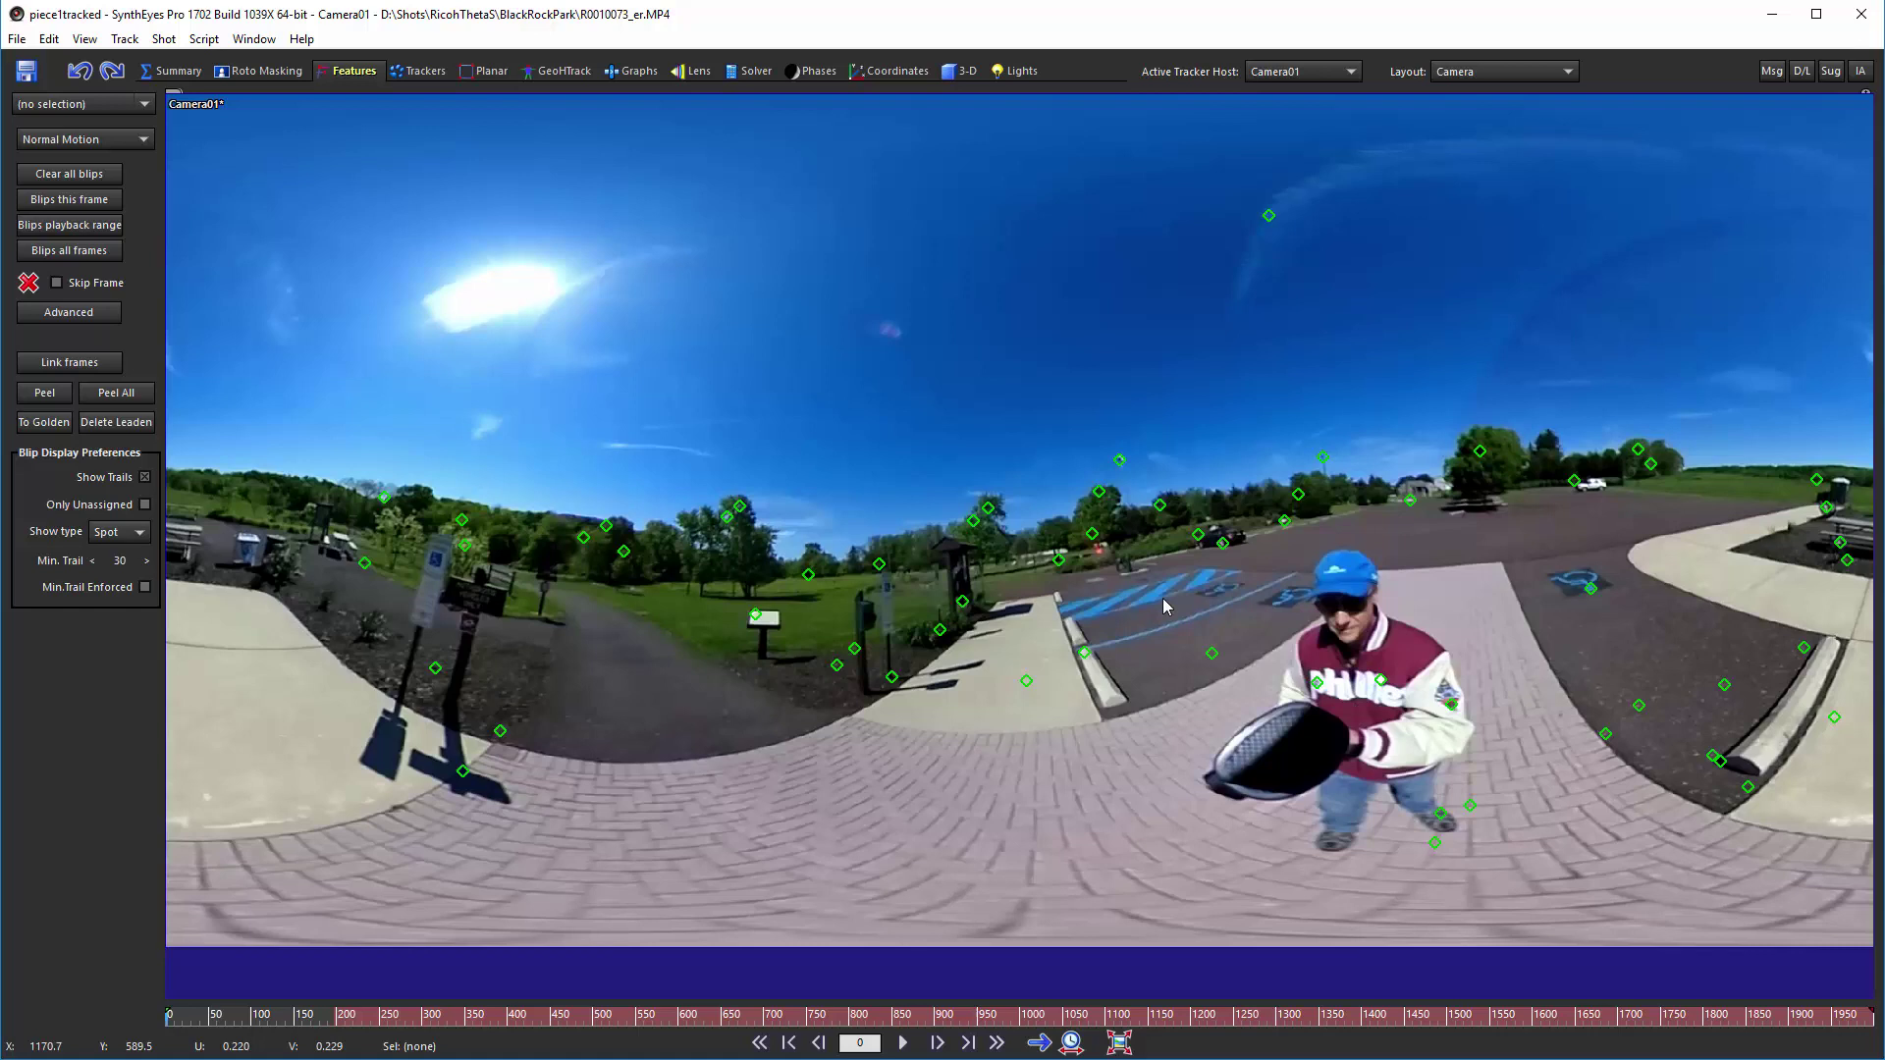
Delete the three stray trackers on the person's jacket and sleeve.
left_click(423, 73)
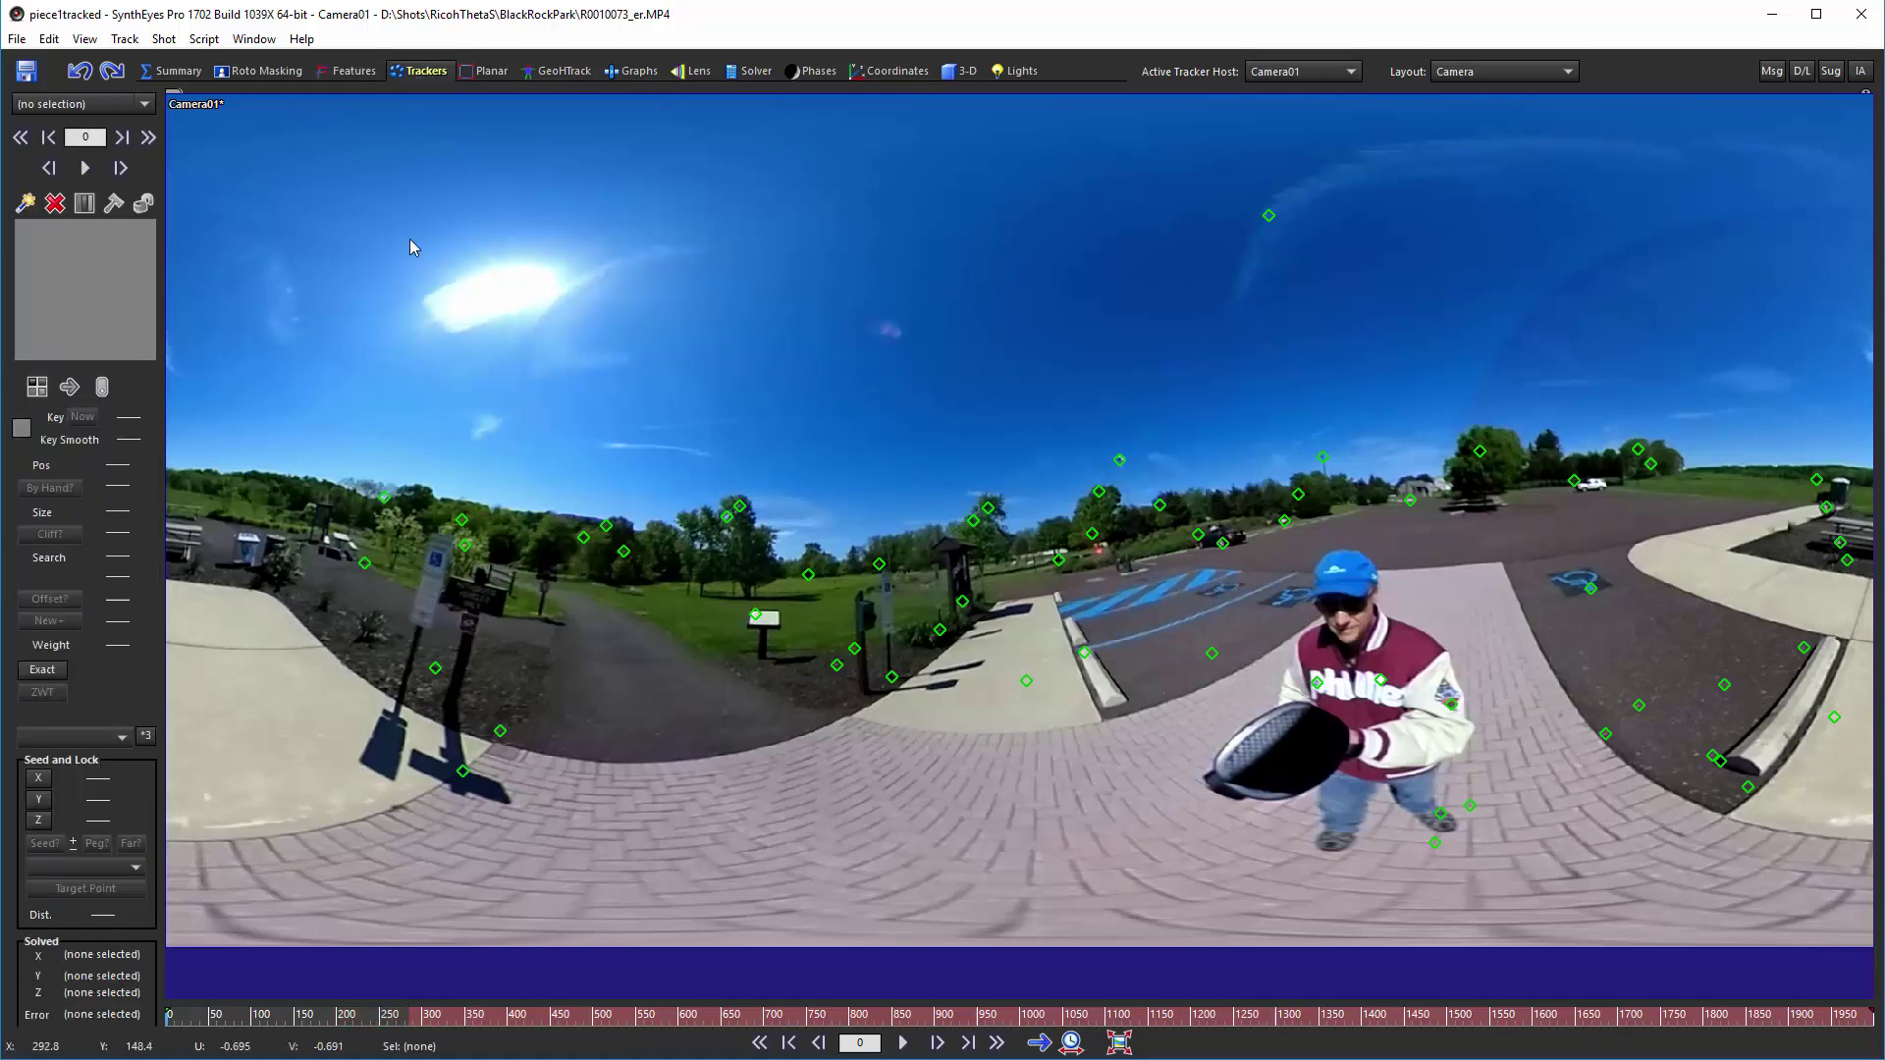
left_click(55, 203)
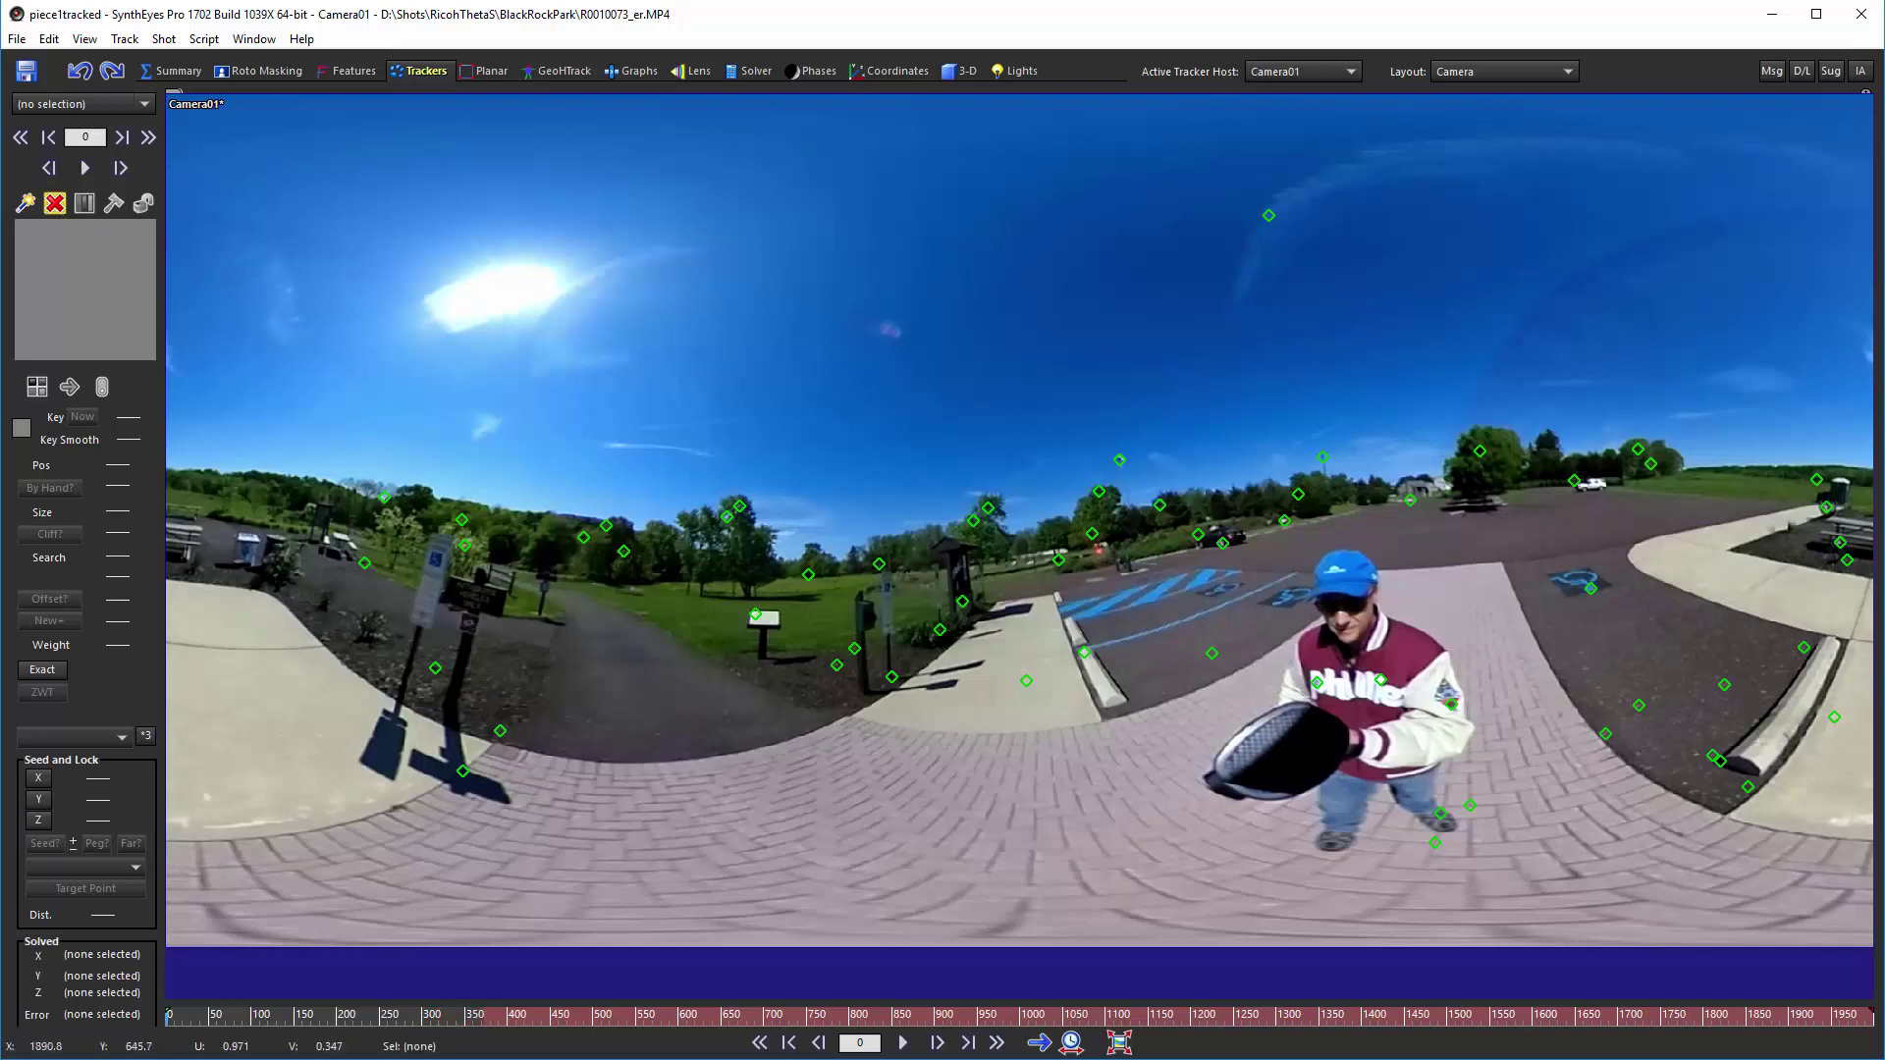
left_click(1318, 681)
left_click(1380, 680)
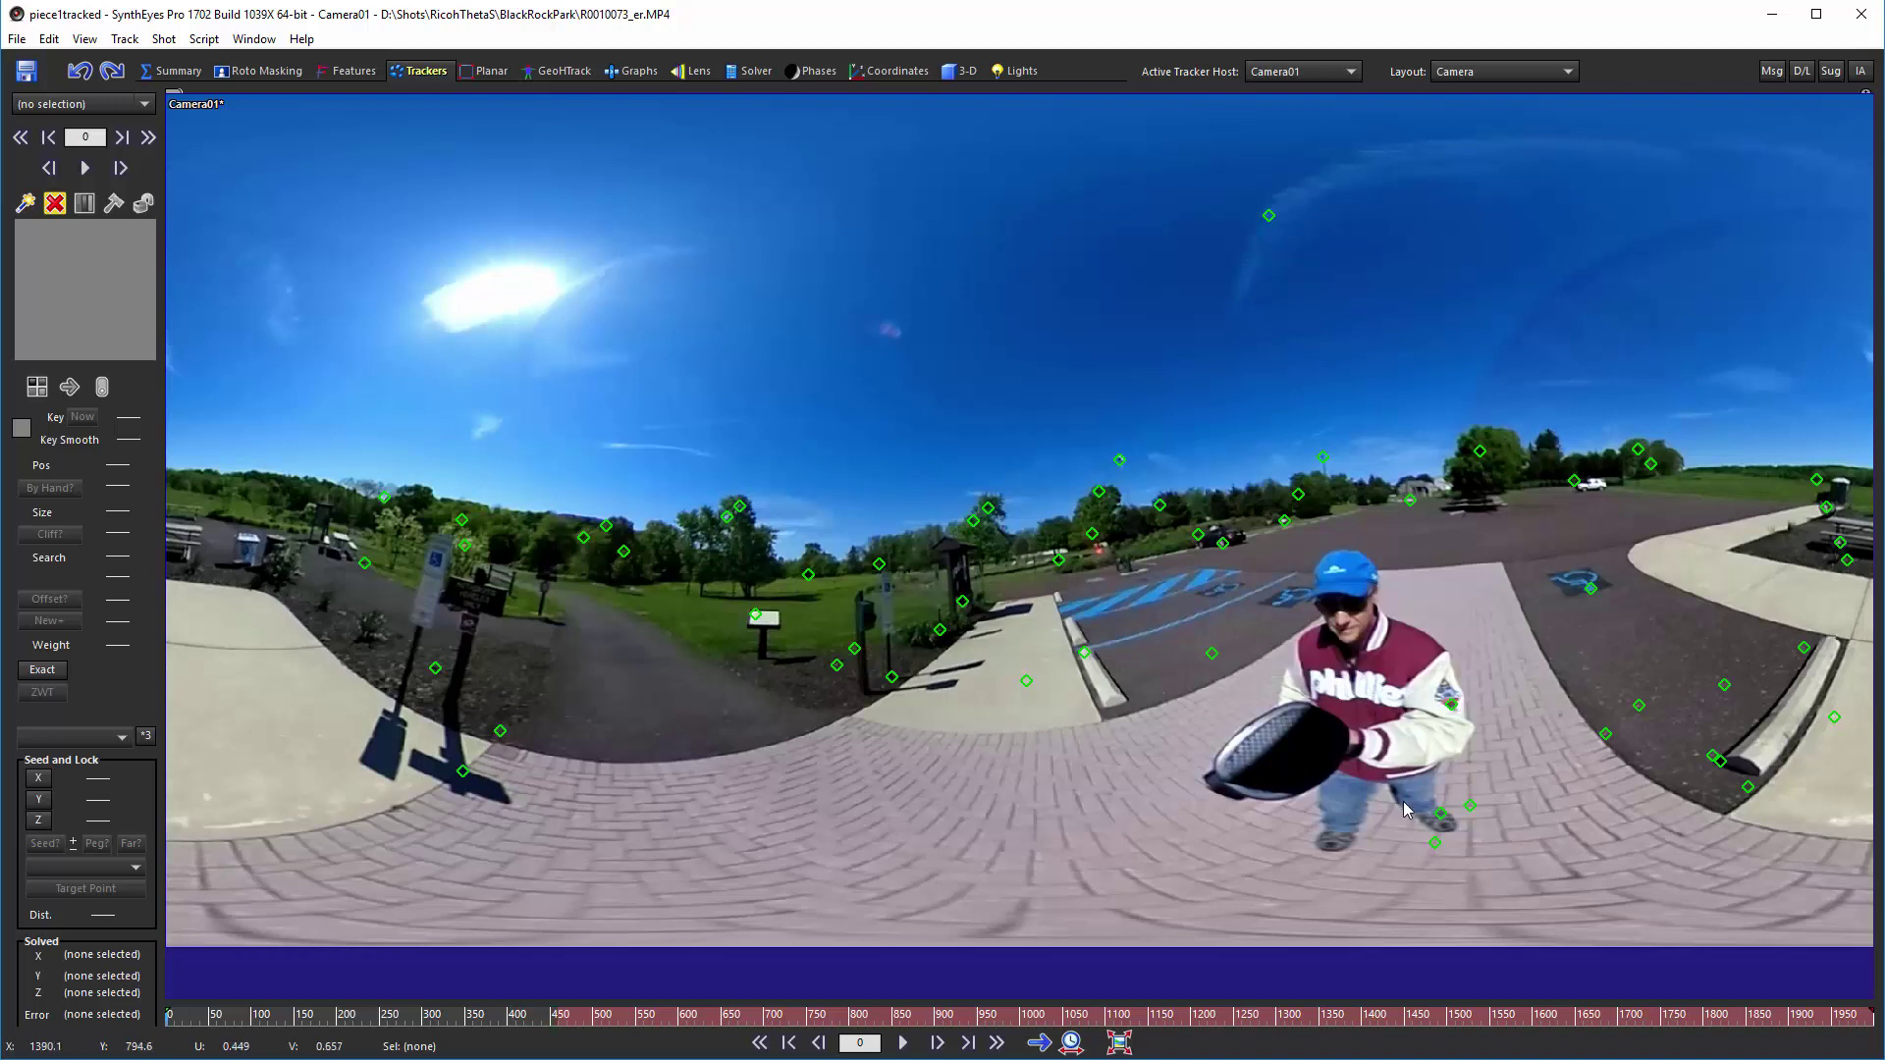
left_click(1451, 704)
Recolour all trackers pink (RGB 255, 0, 128), then deselect them.
key("ctrl+a")
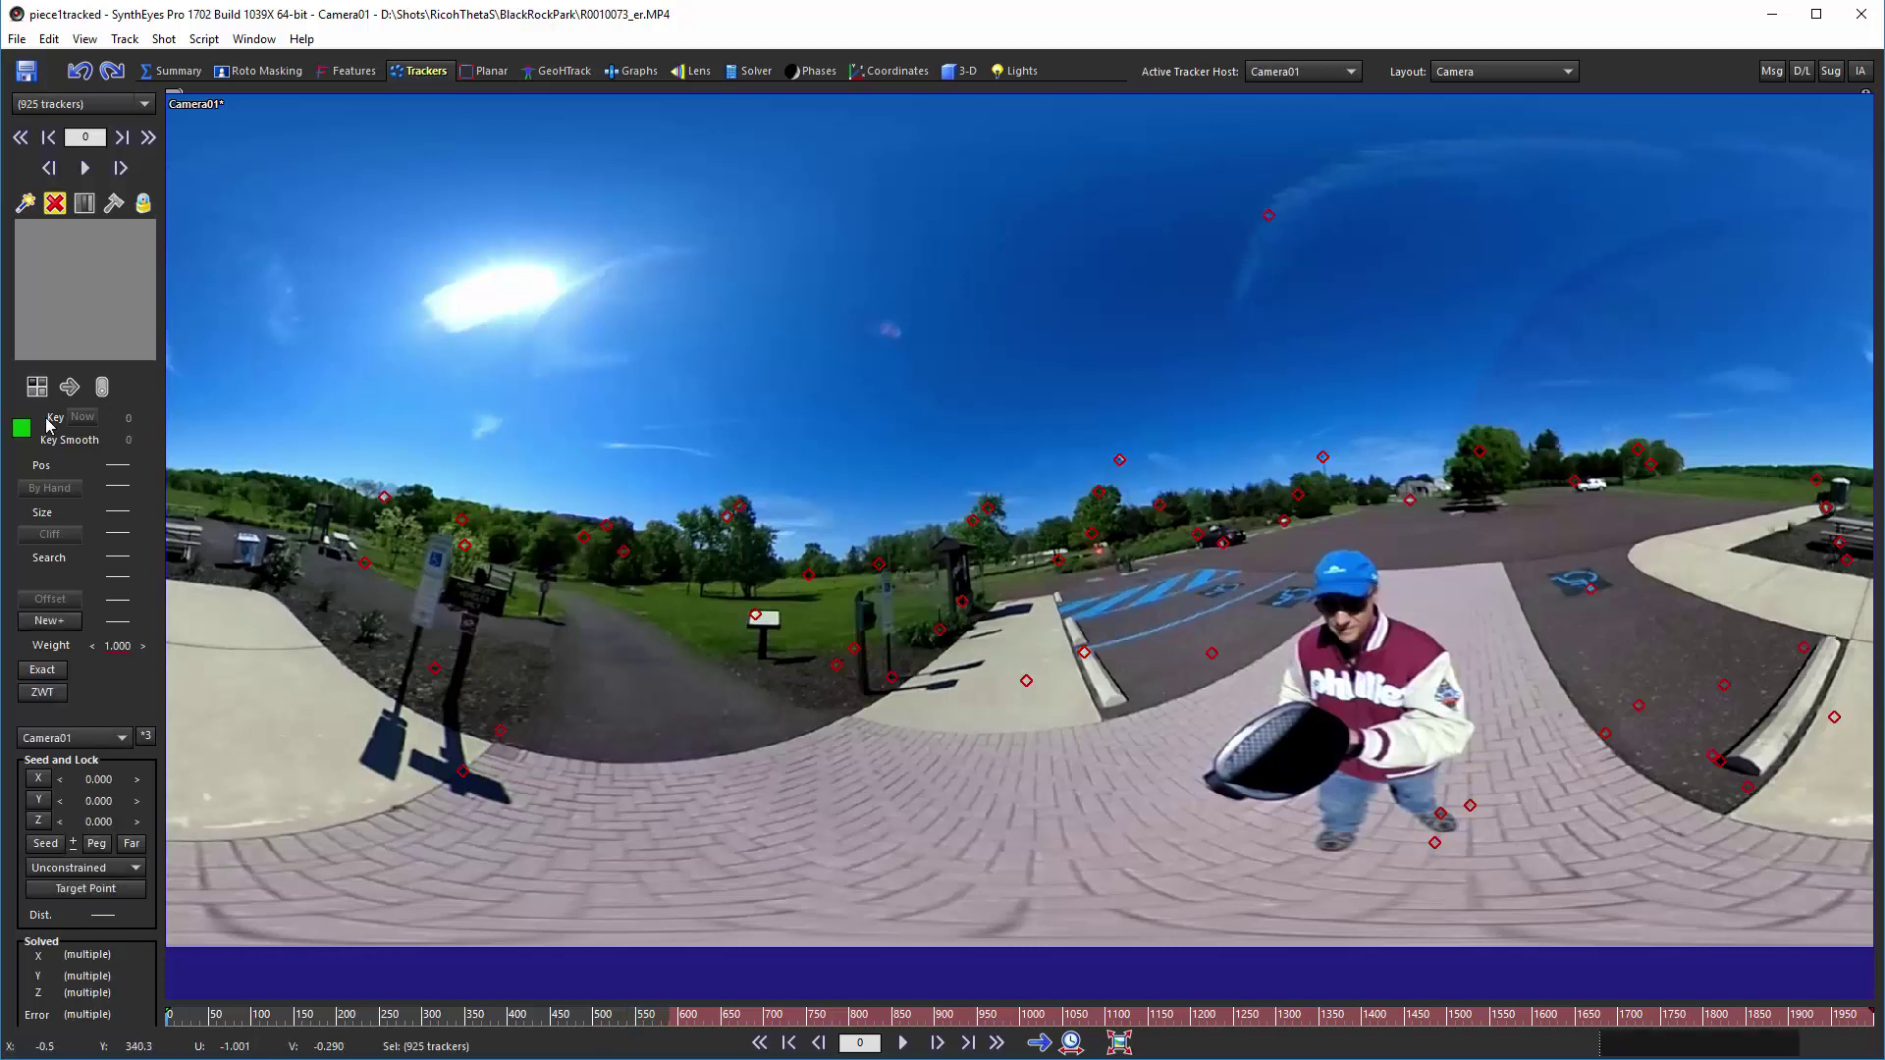
left_click(24, 429)
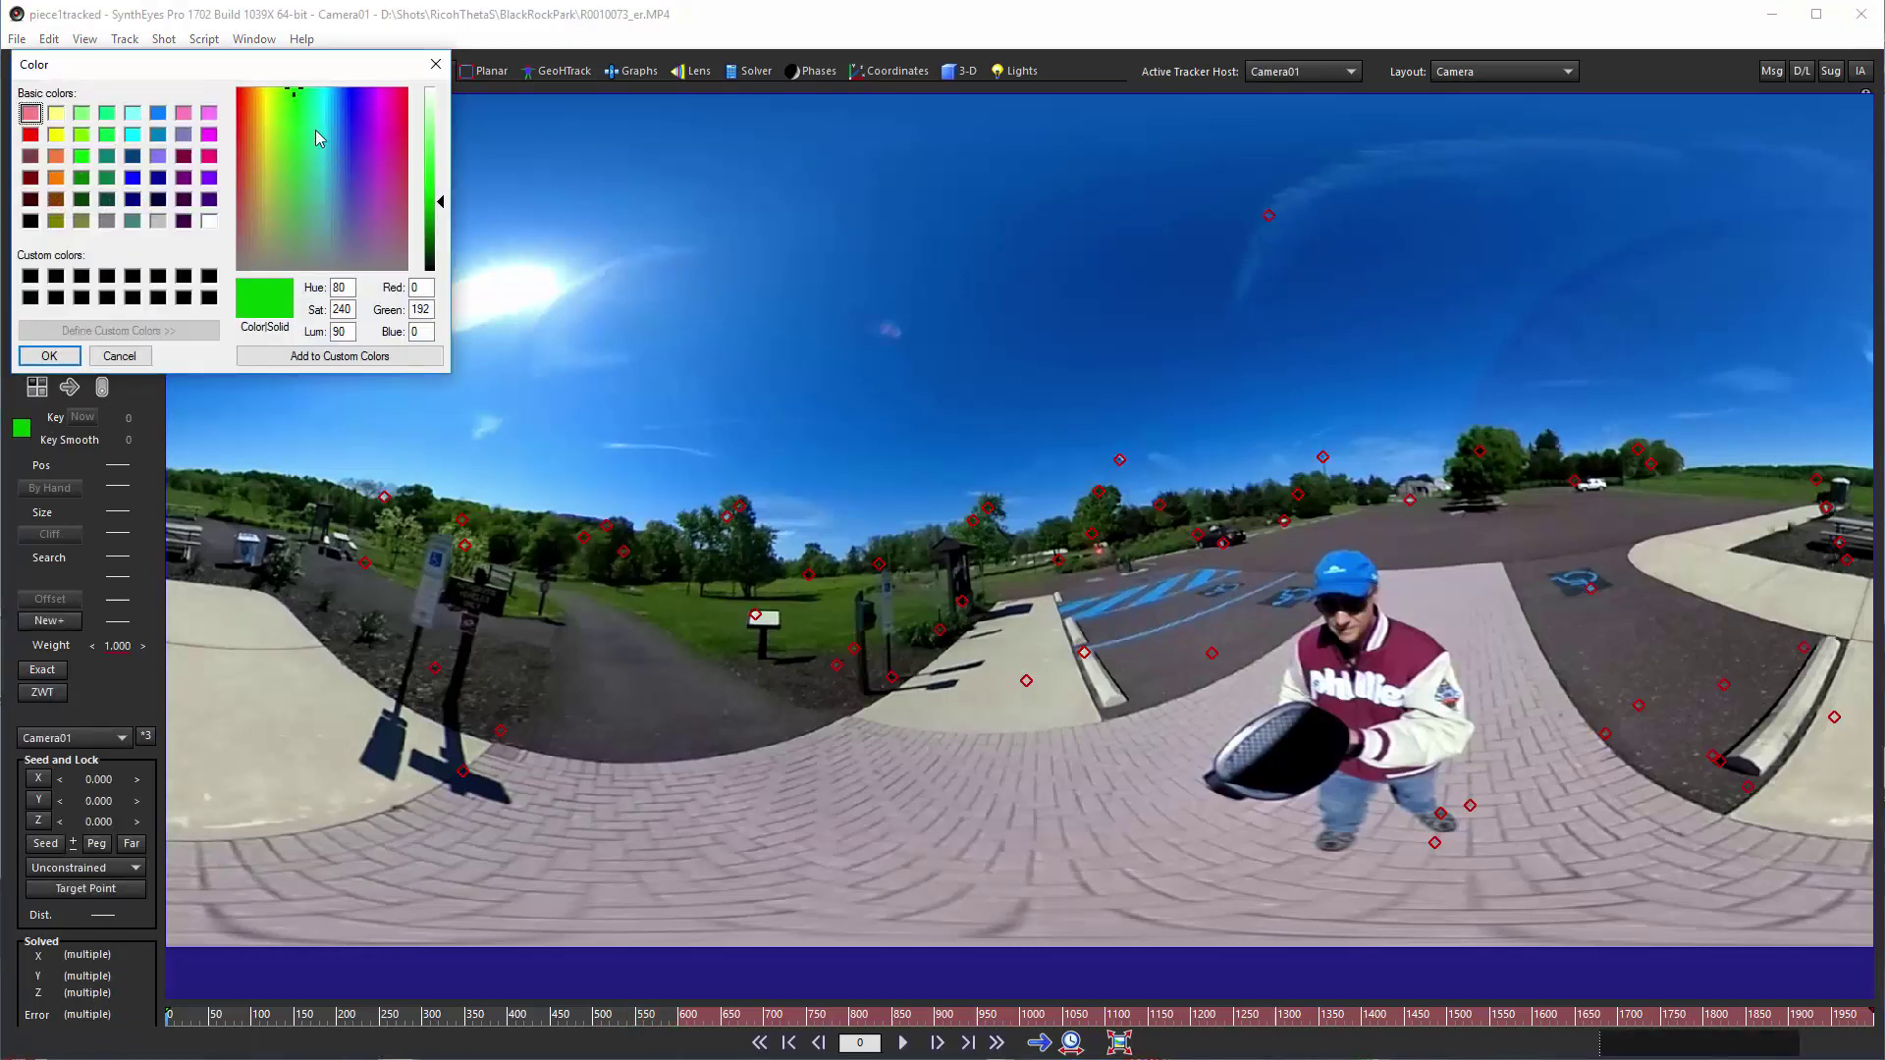
left_click(209, 157)
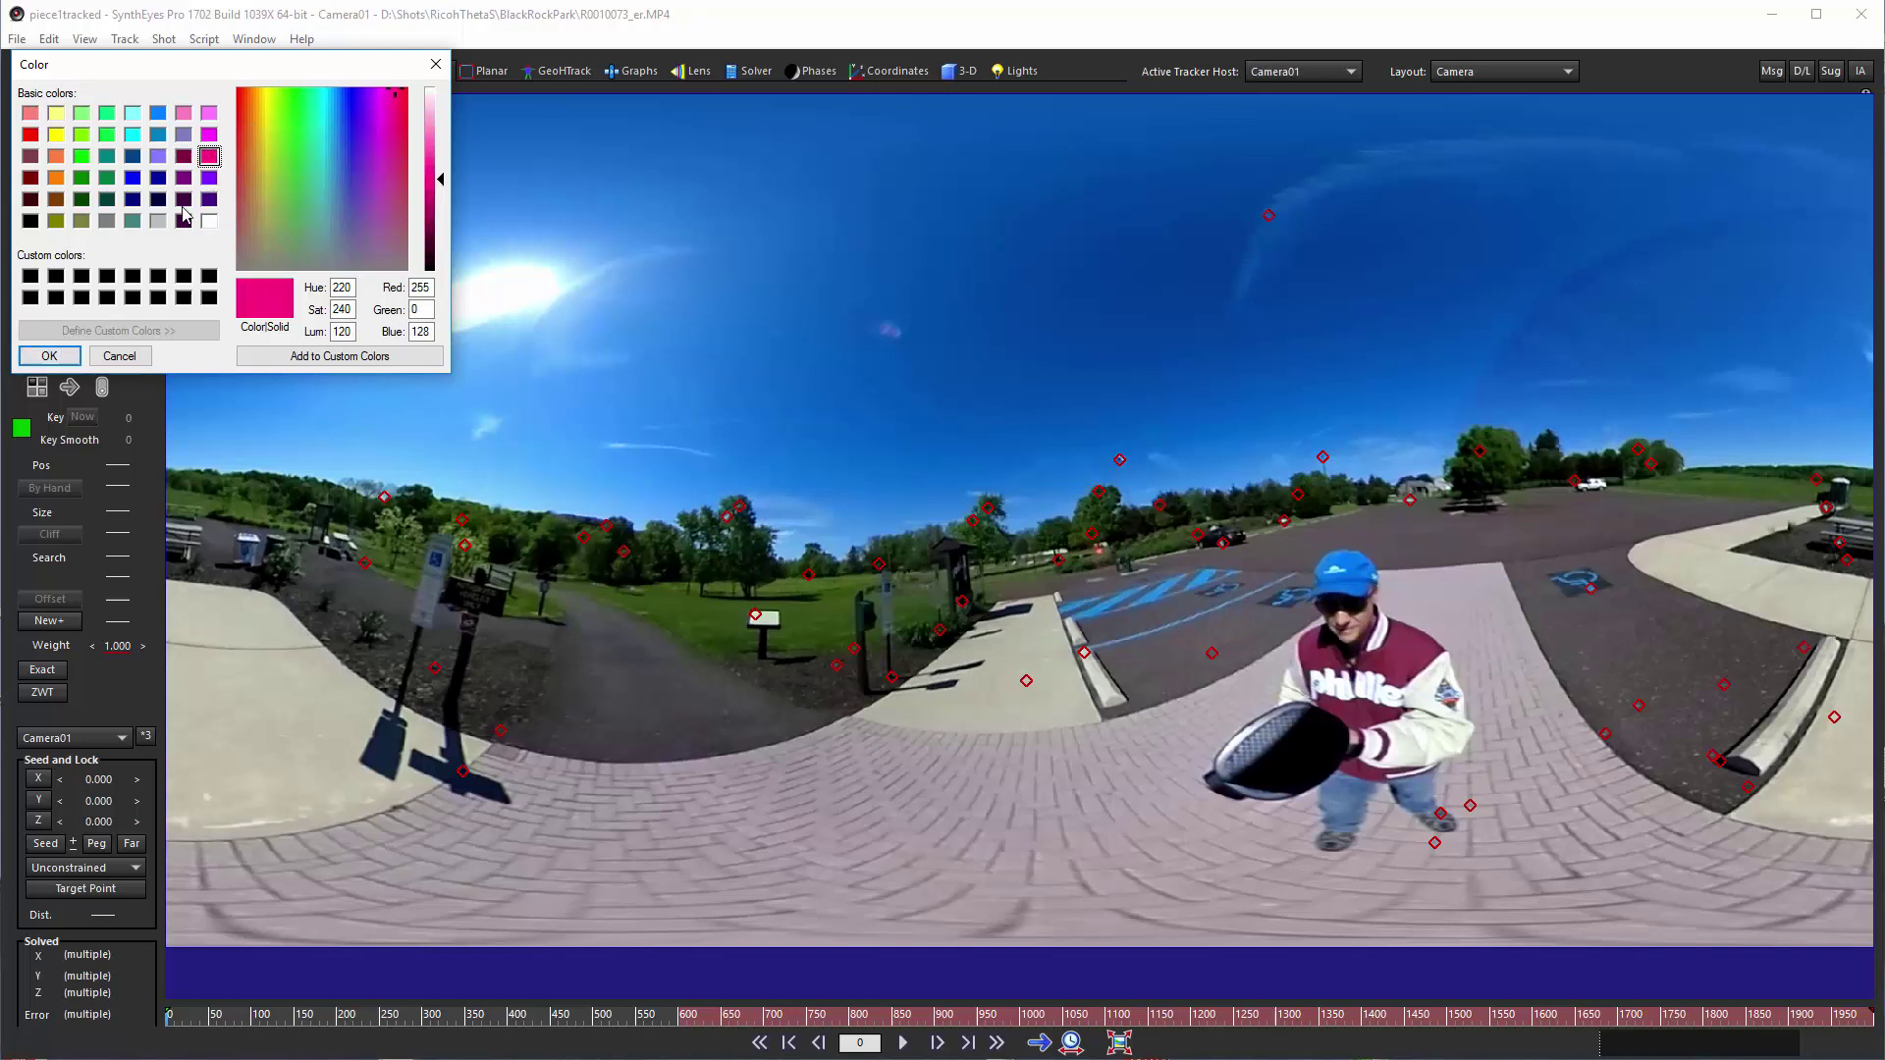
left_click(47, 356)
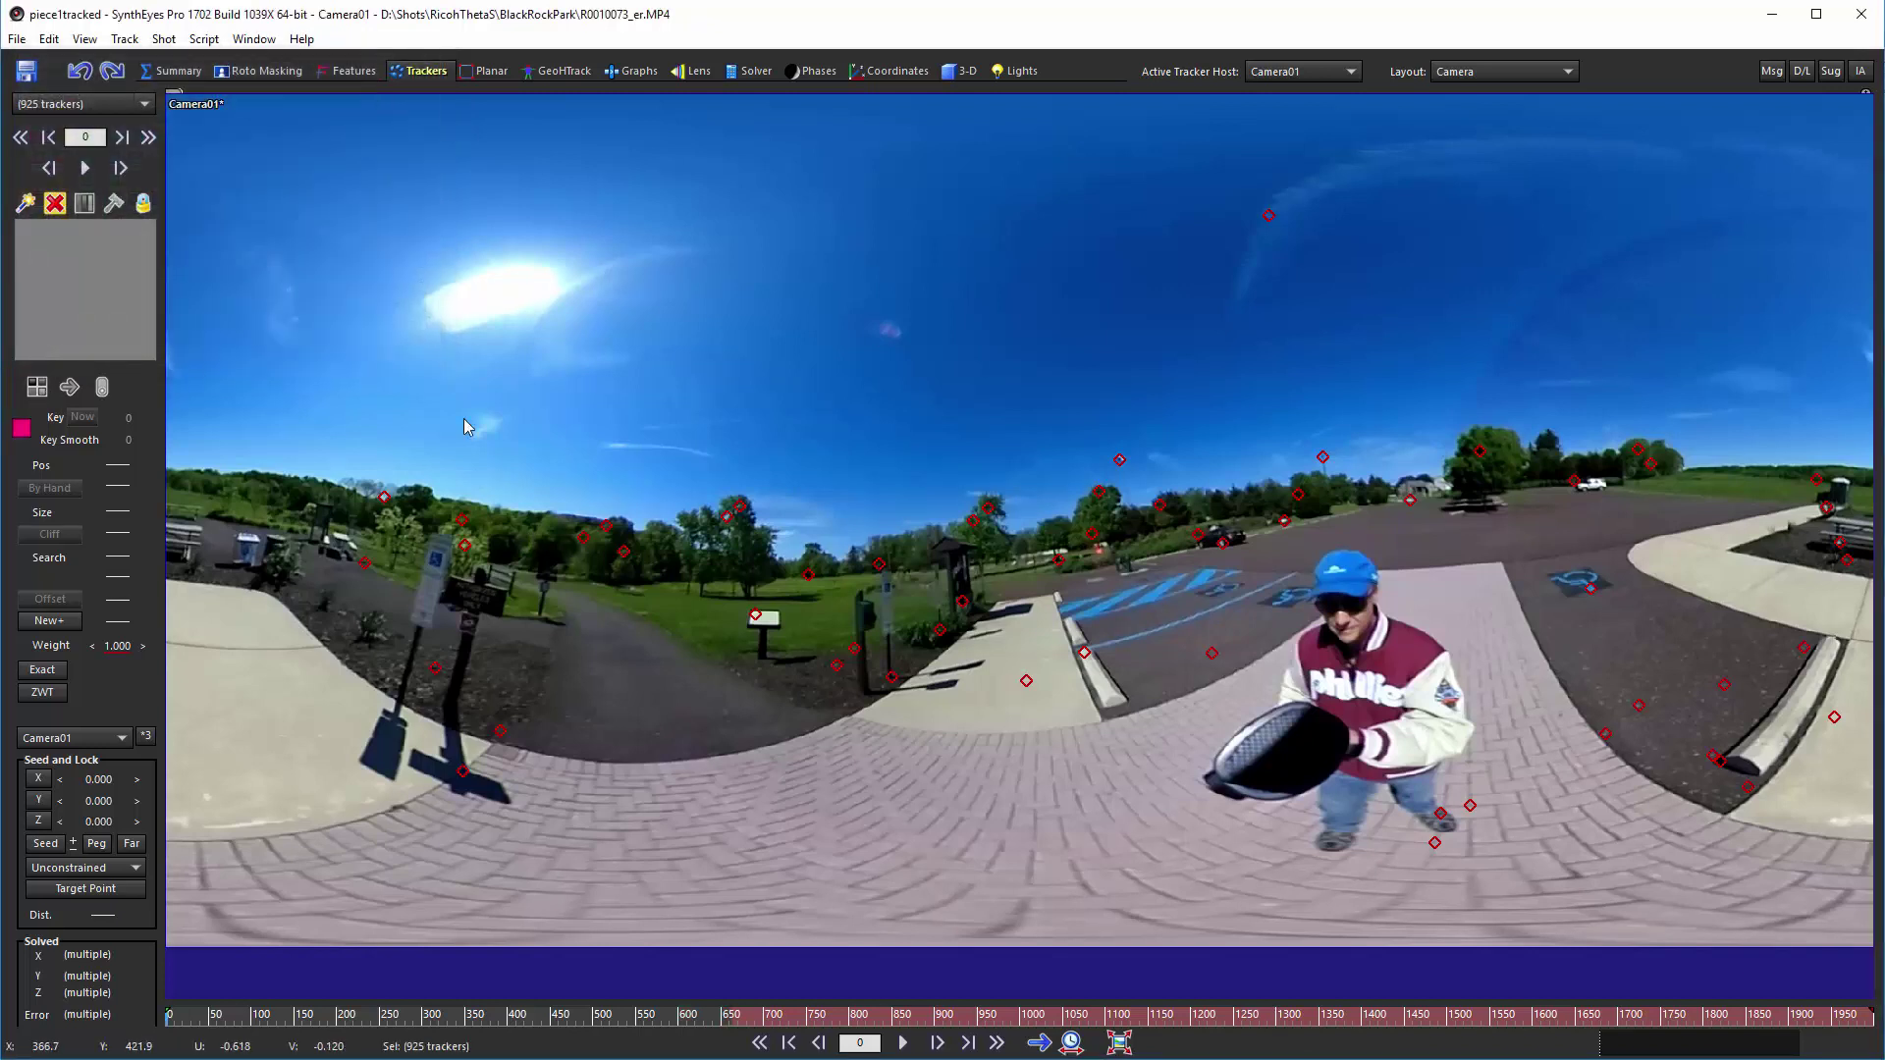
left_click(465, 314)
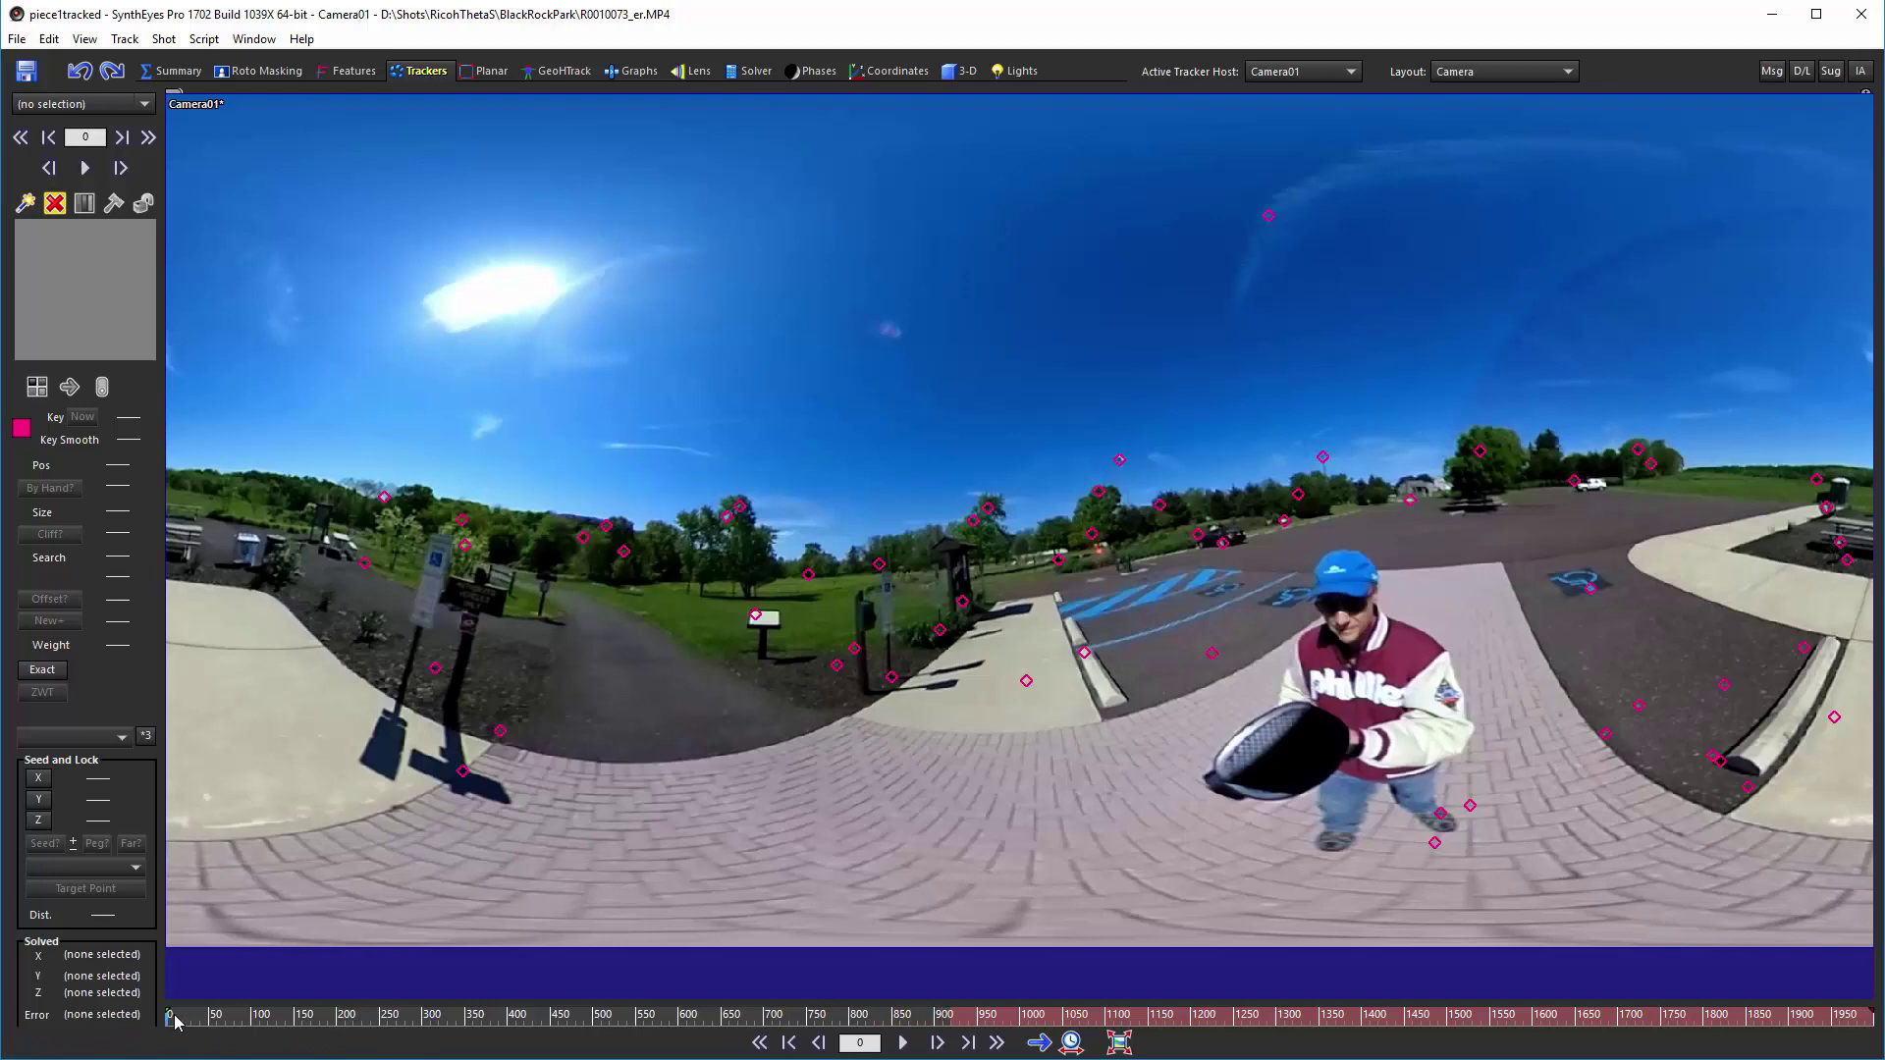
key("Right")
key("Right")
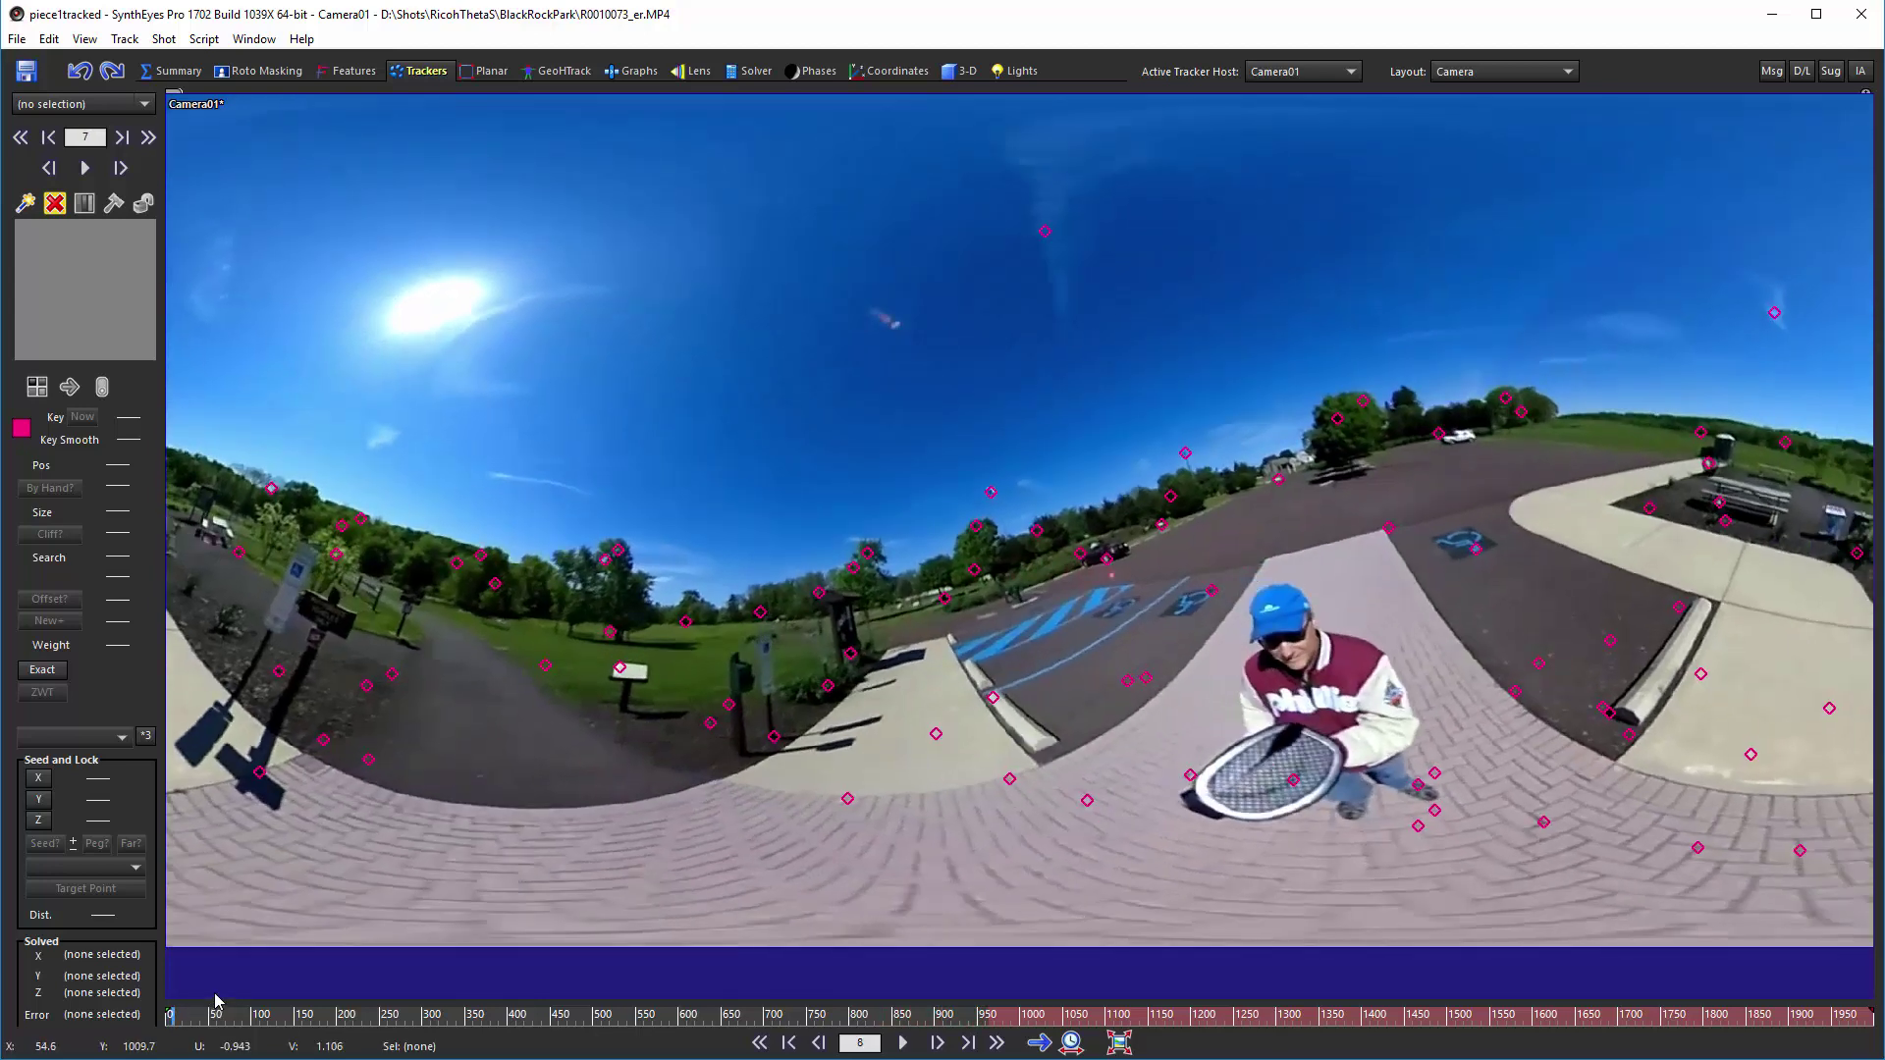
key("Right")
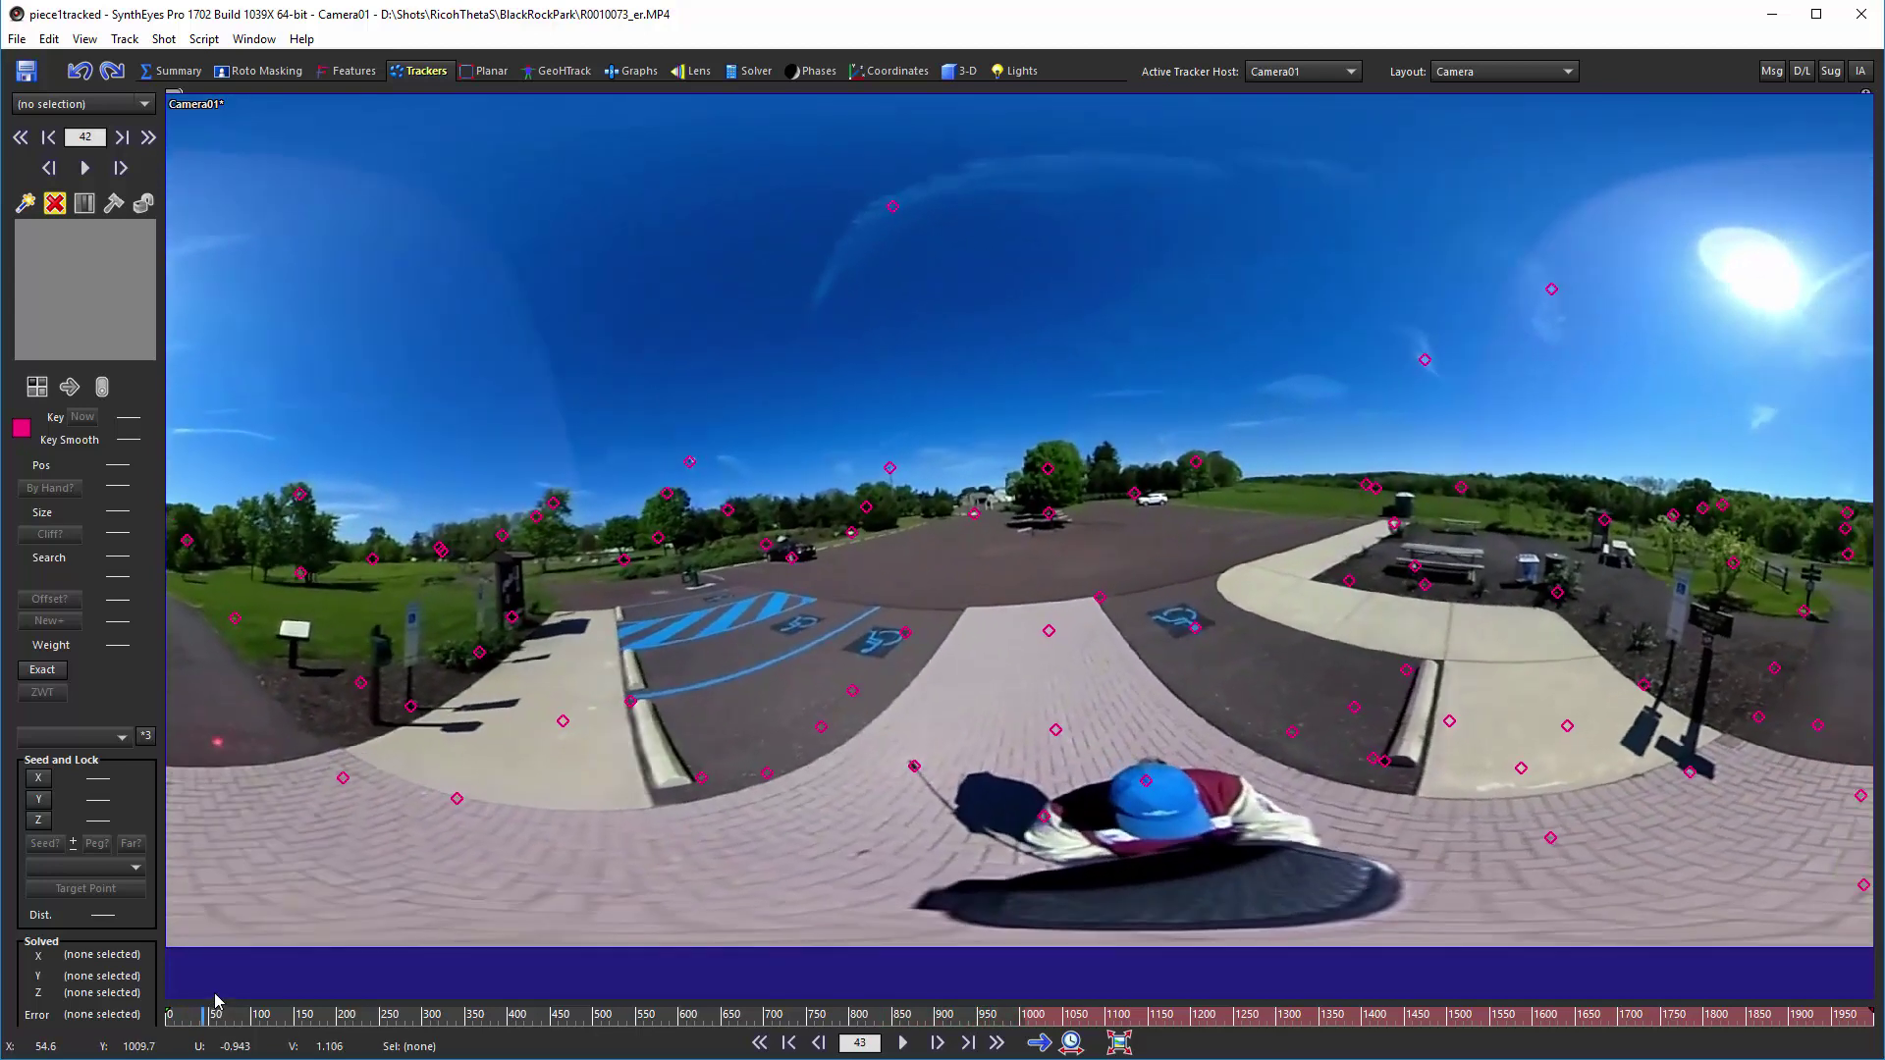
key("Left")
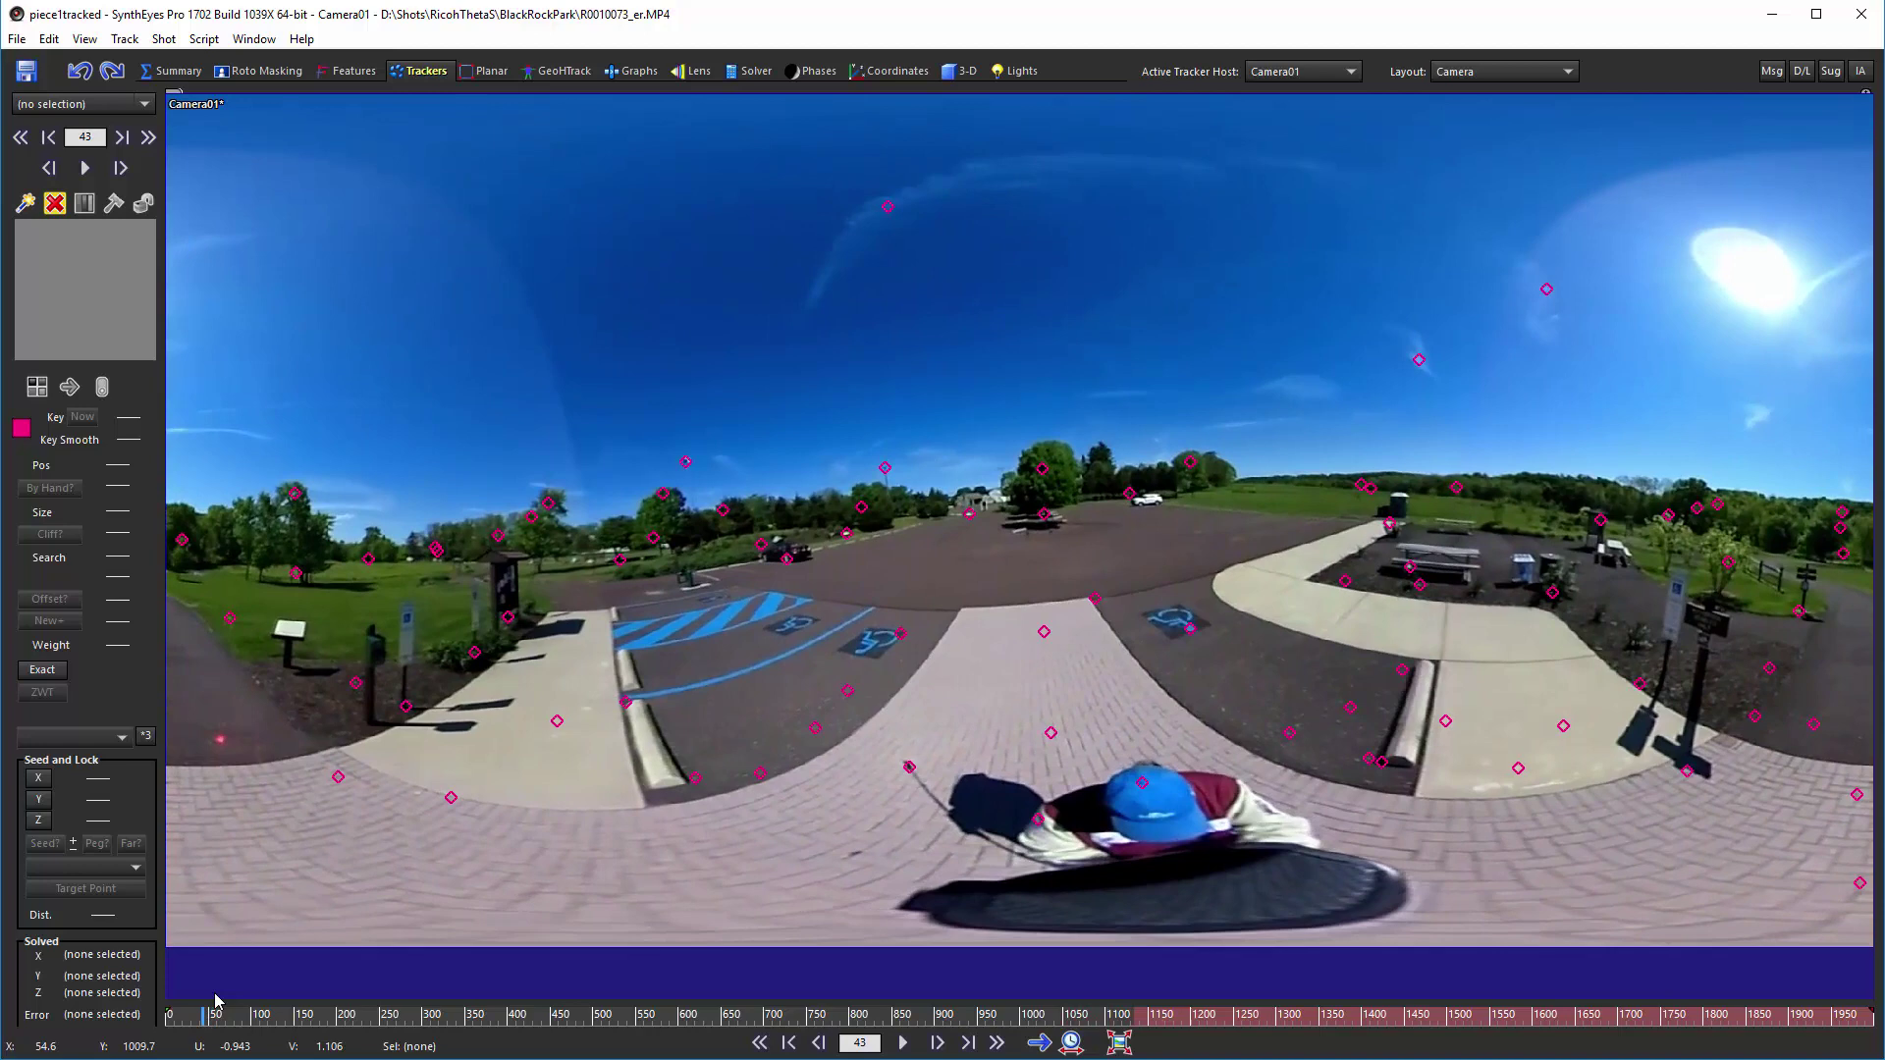
key("Home")
key("End")
key("Home")
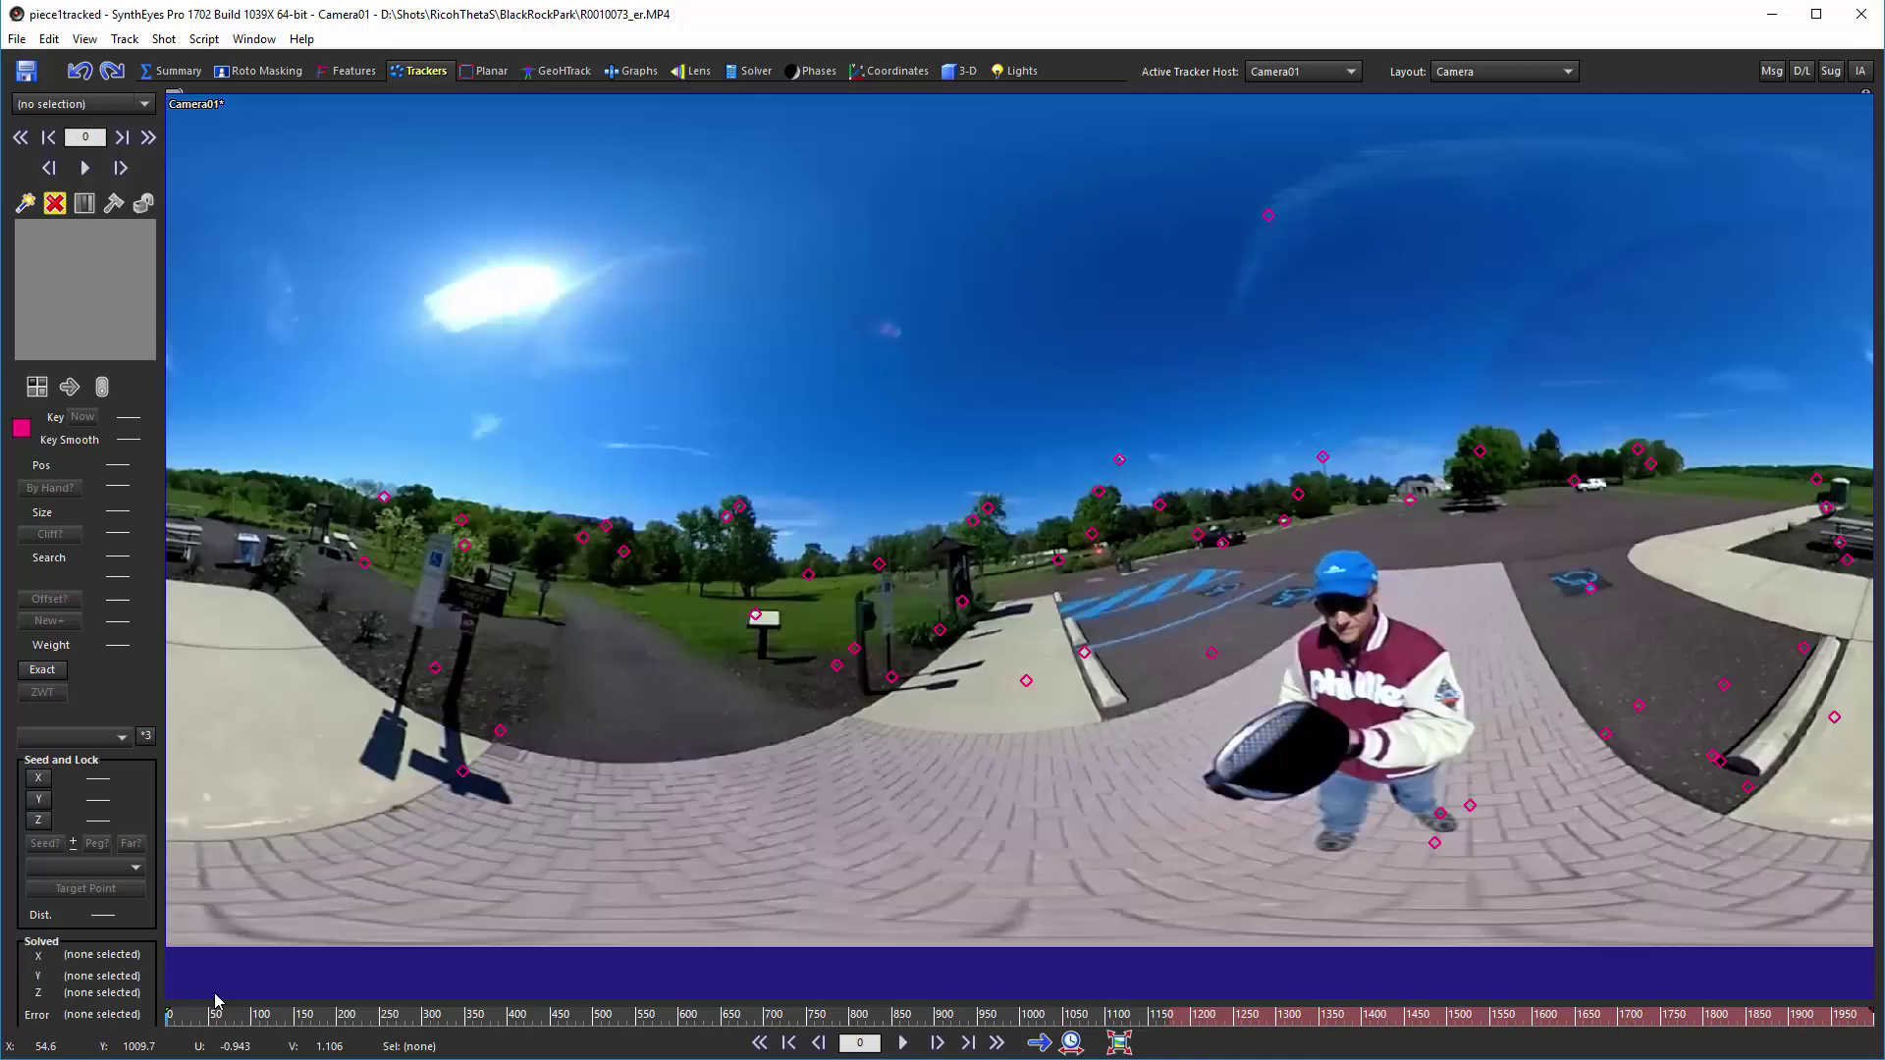
key("Right")
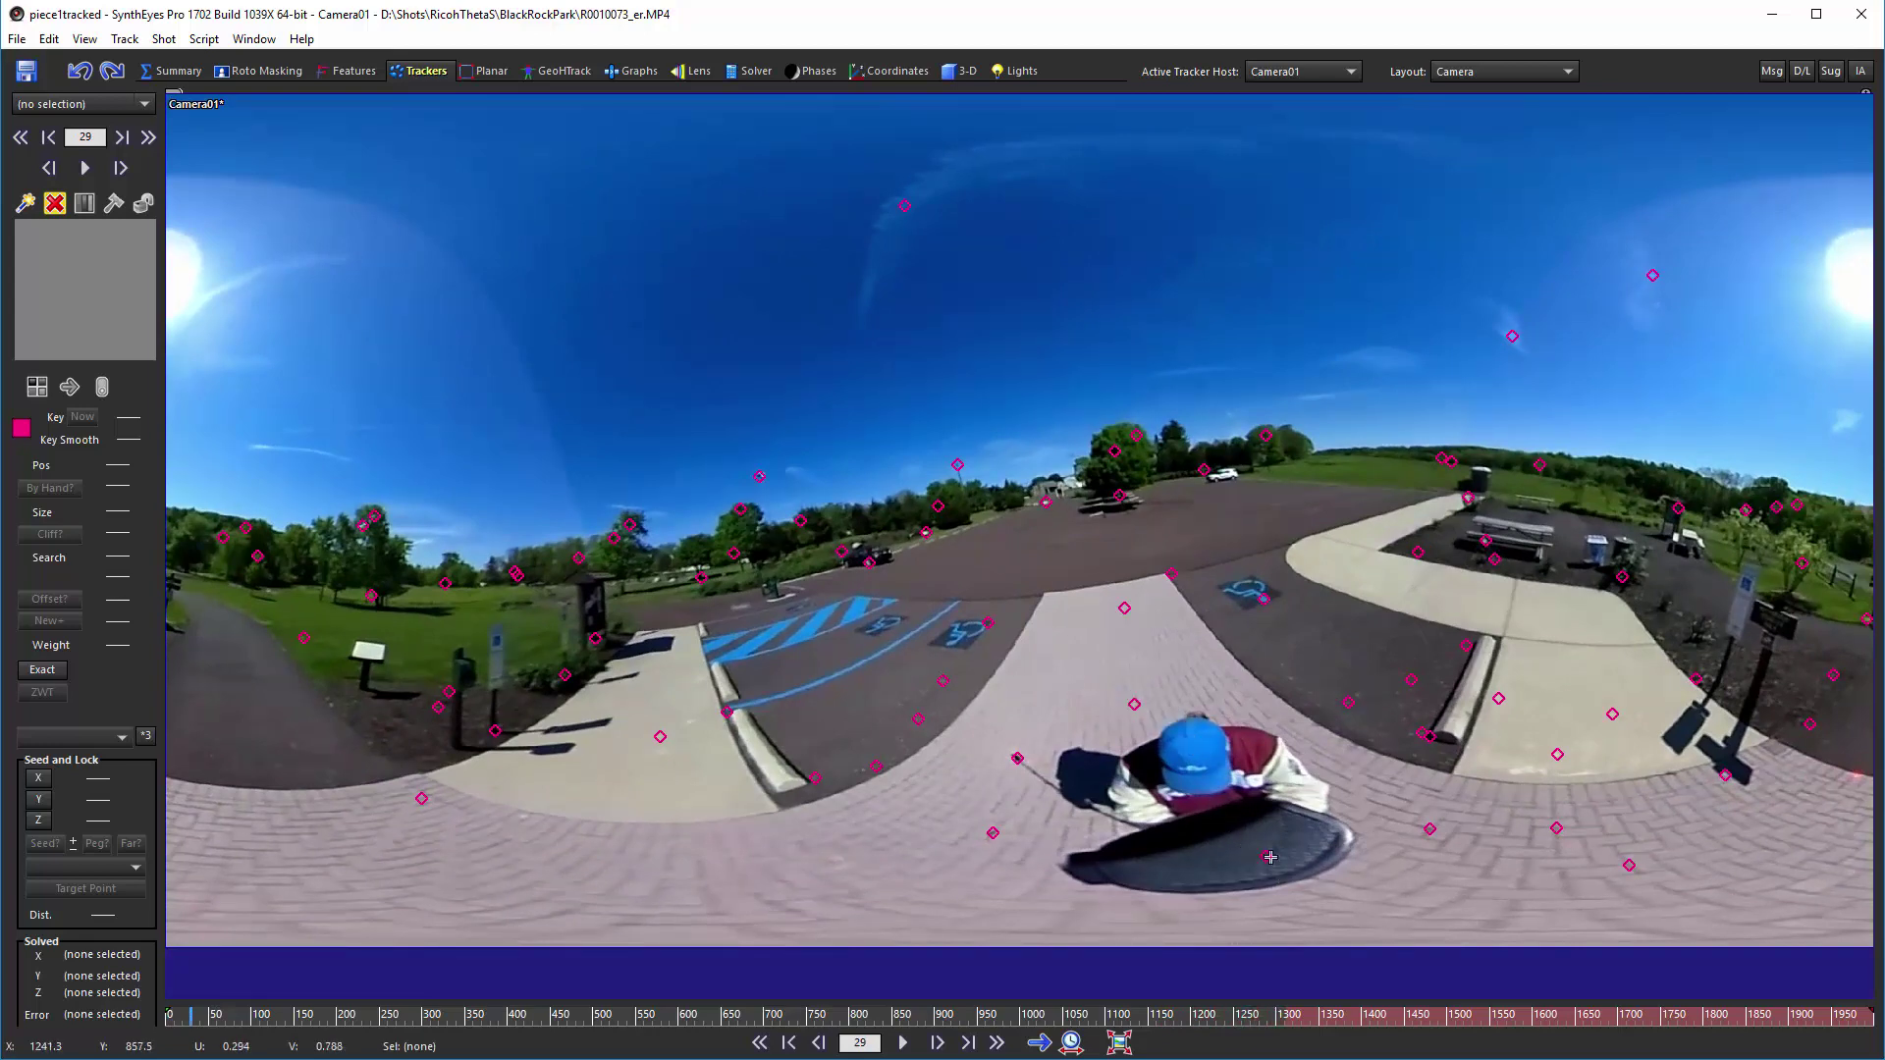
key("Right")
key("Right")
key("Right")
key("Right")
key("Right")
key("Right")
key("Right")
key("Right")
key("Right")
key("Right")
key("Right")
key("Right")
key("Right")
key("Right")
key("Right")
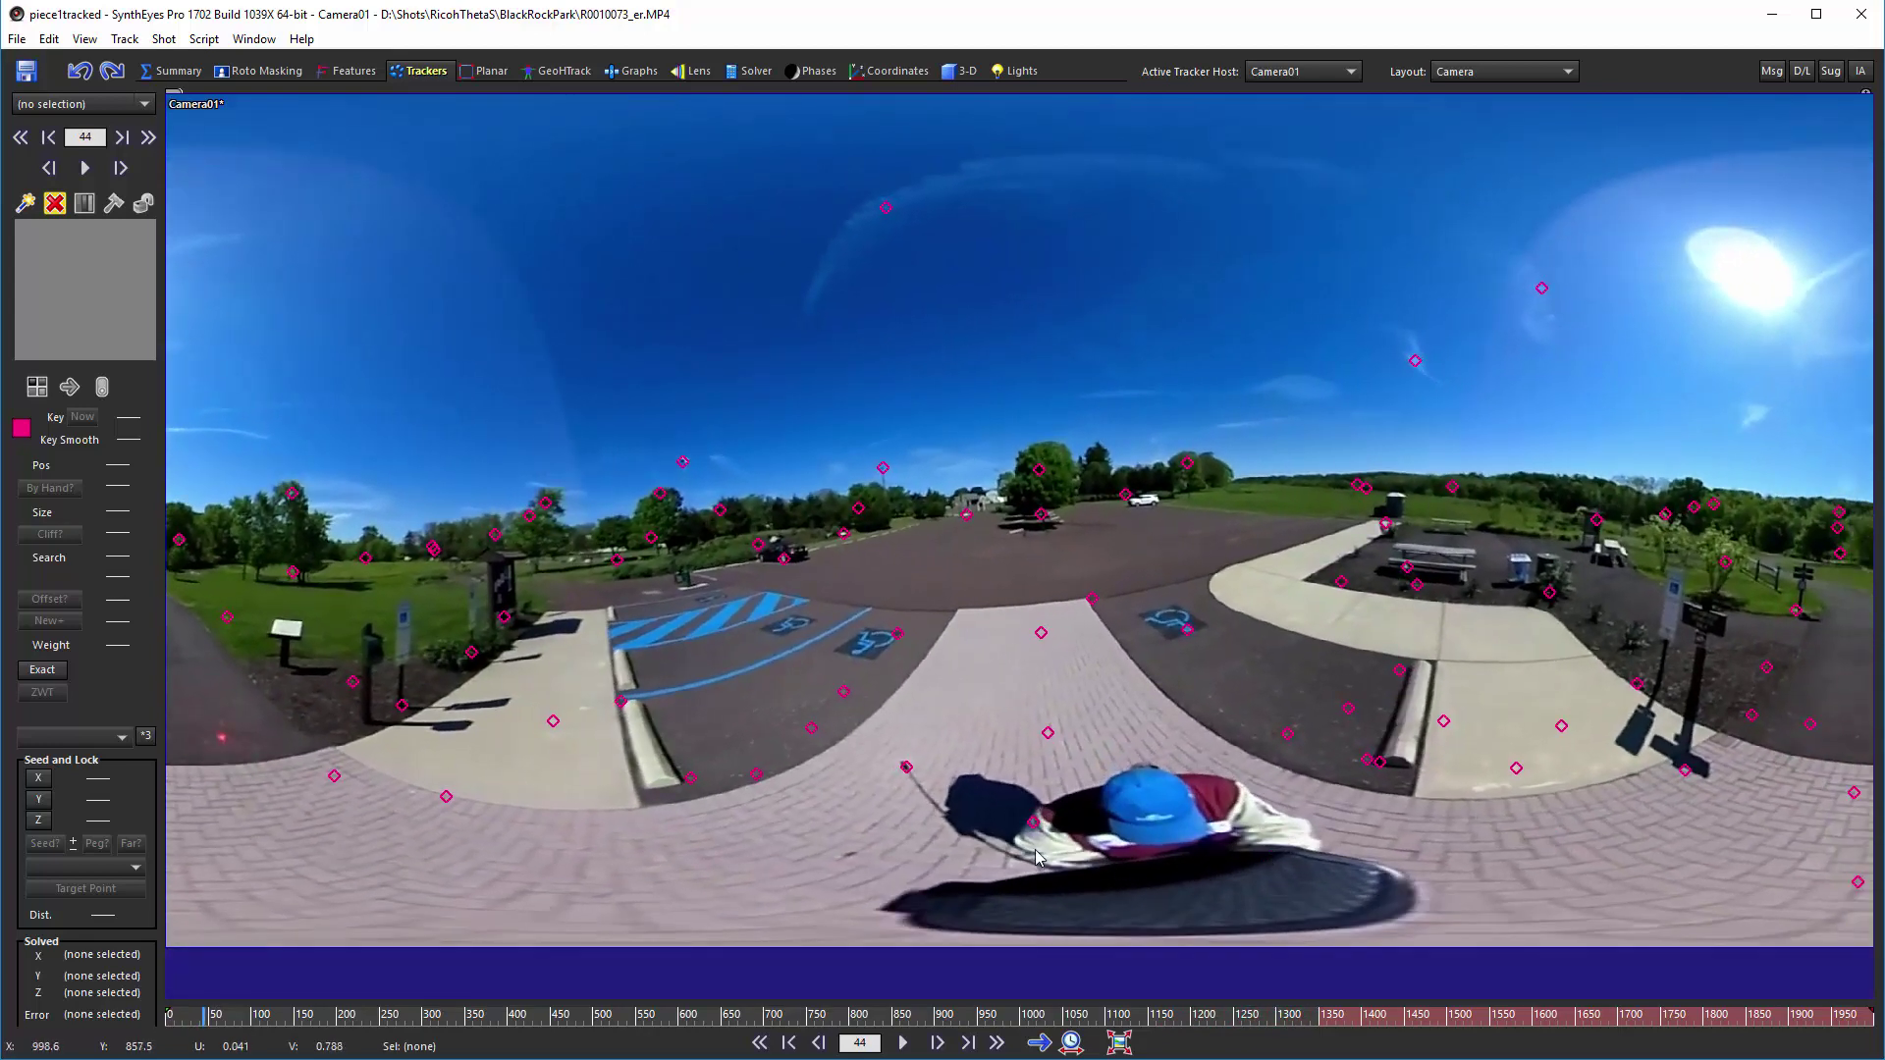
key("Right")
key("Right")
key("Right")
key("Right")
key("Right")
key("Right")
key("Right")
key("Right")
key("Right")
key("Right")
key("Right")
key("Right")
key("Right")
key("Right")
key("Right")
key("Right")
key("Right")
key("Right")
key("Right")
key("Right")
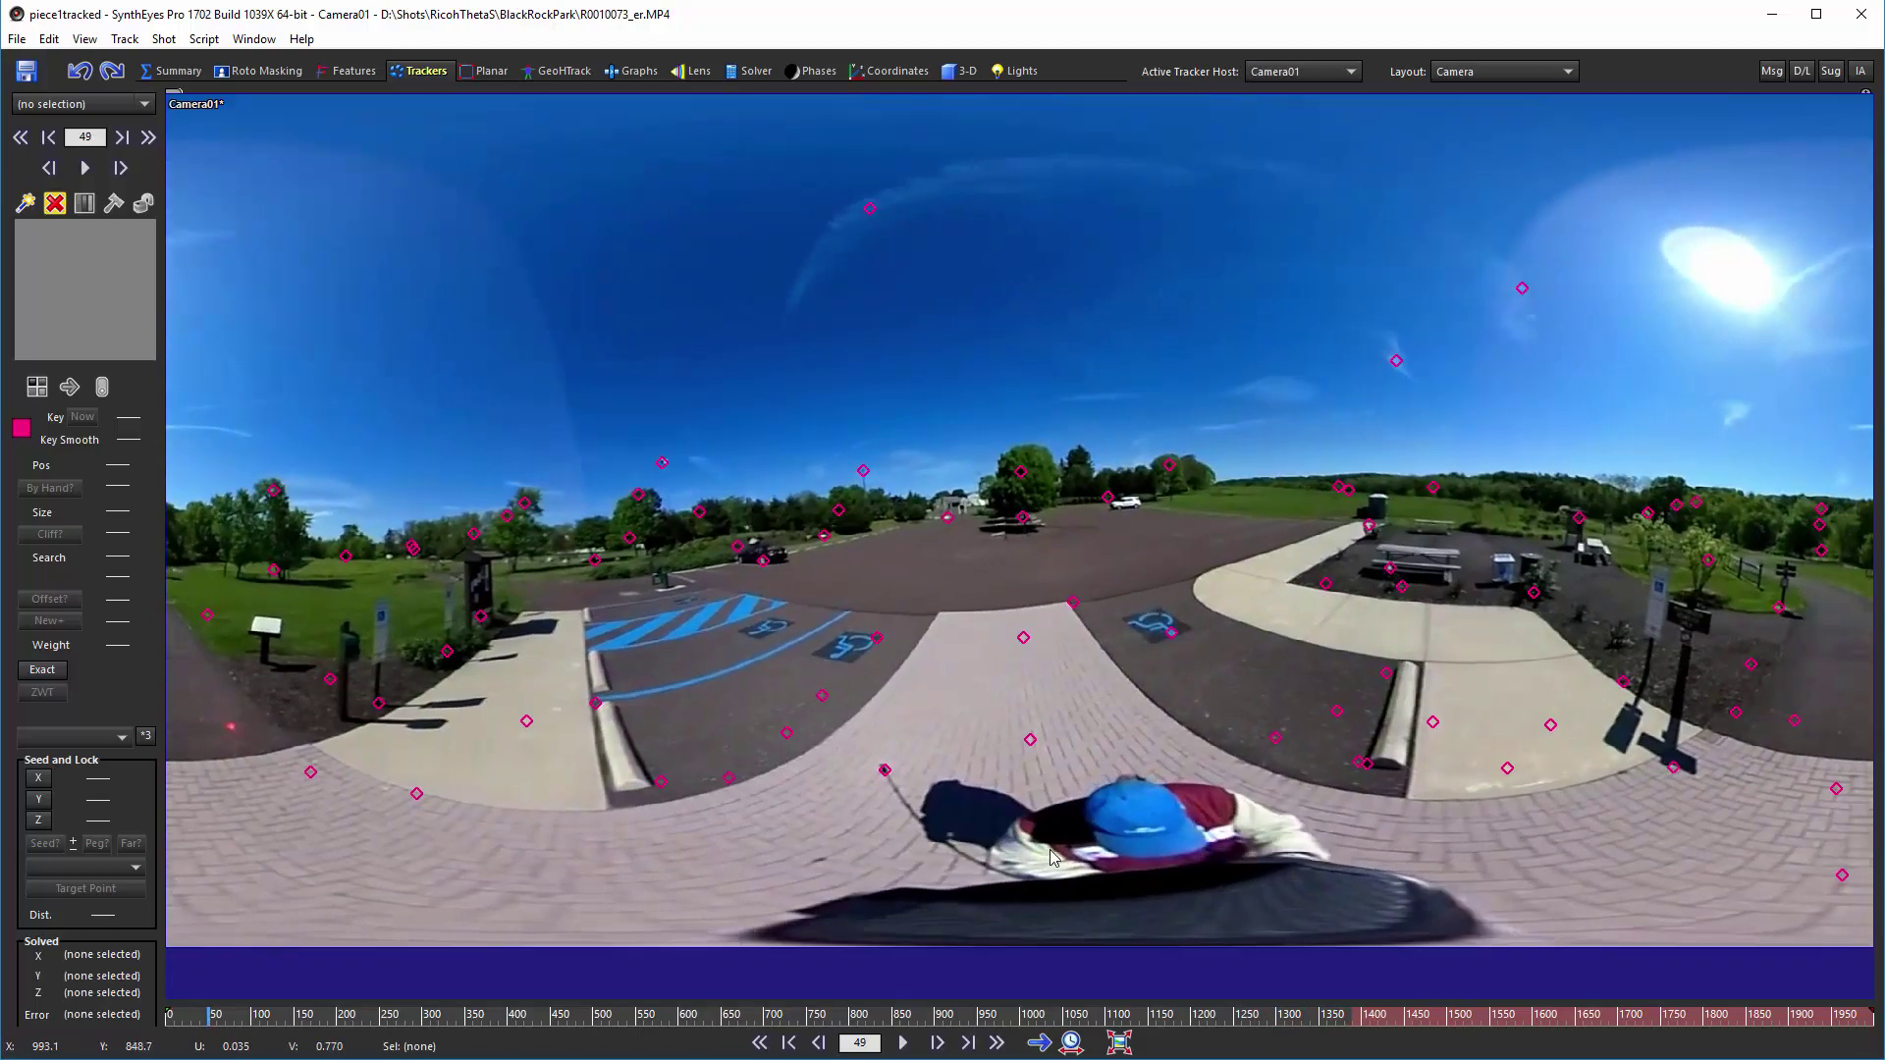
key("Right")
key("Right")
key("Right")
key("Right")
key("Right")
key("Right")
key("Right")
key("Right")
key("Right")
key("Right")
key("Right")
key("Right")
key("Right")
key("Right")
key("Right")
key("Right")
key("Right")
key("Right")
key("Right")
key("Right")
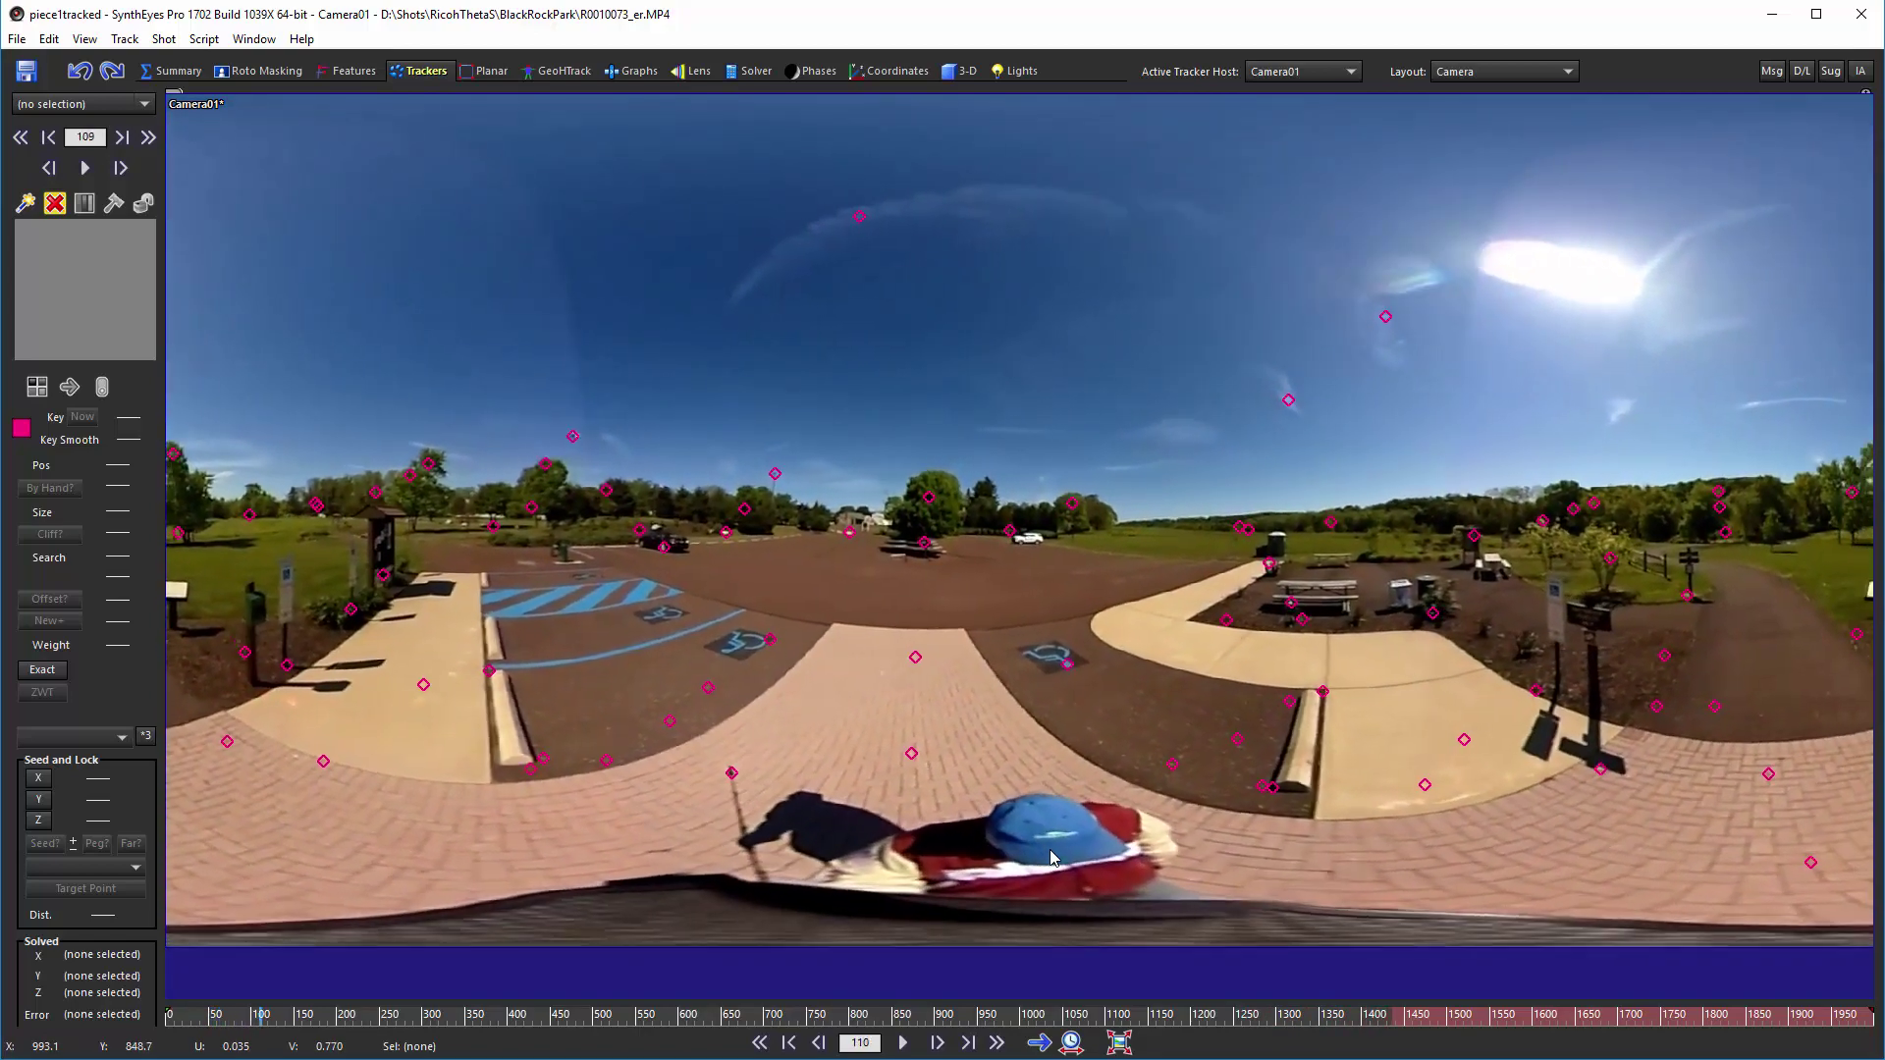
key("Right")
key("Right")
key("Right")
key("Right")
key("Right")
key("Right")
key("Right")
key("Right")
key("Right")
key("Right")
key("Right")
key("Right")
key("Right")
key("Right")
key("Right")
key("Right")
key("Right")
key("Right")
key("Right")
key("Right")
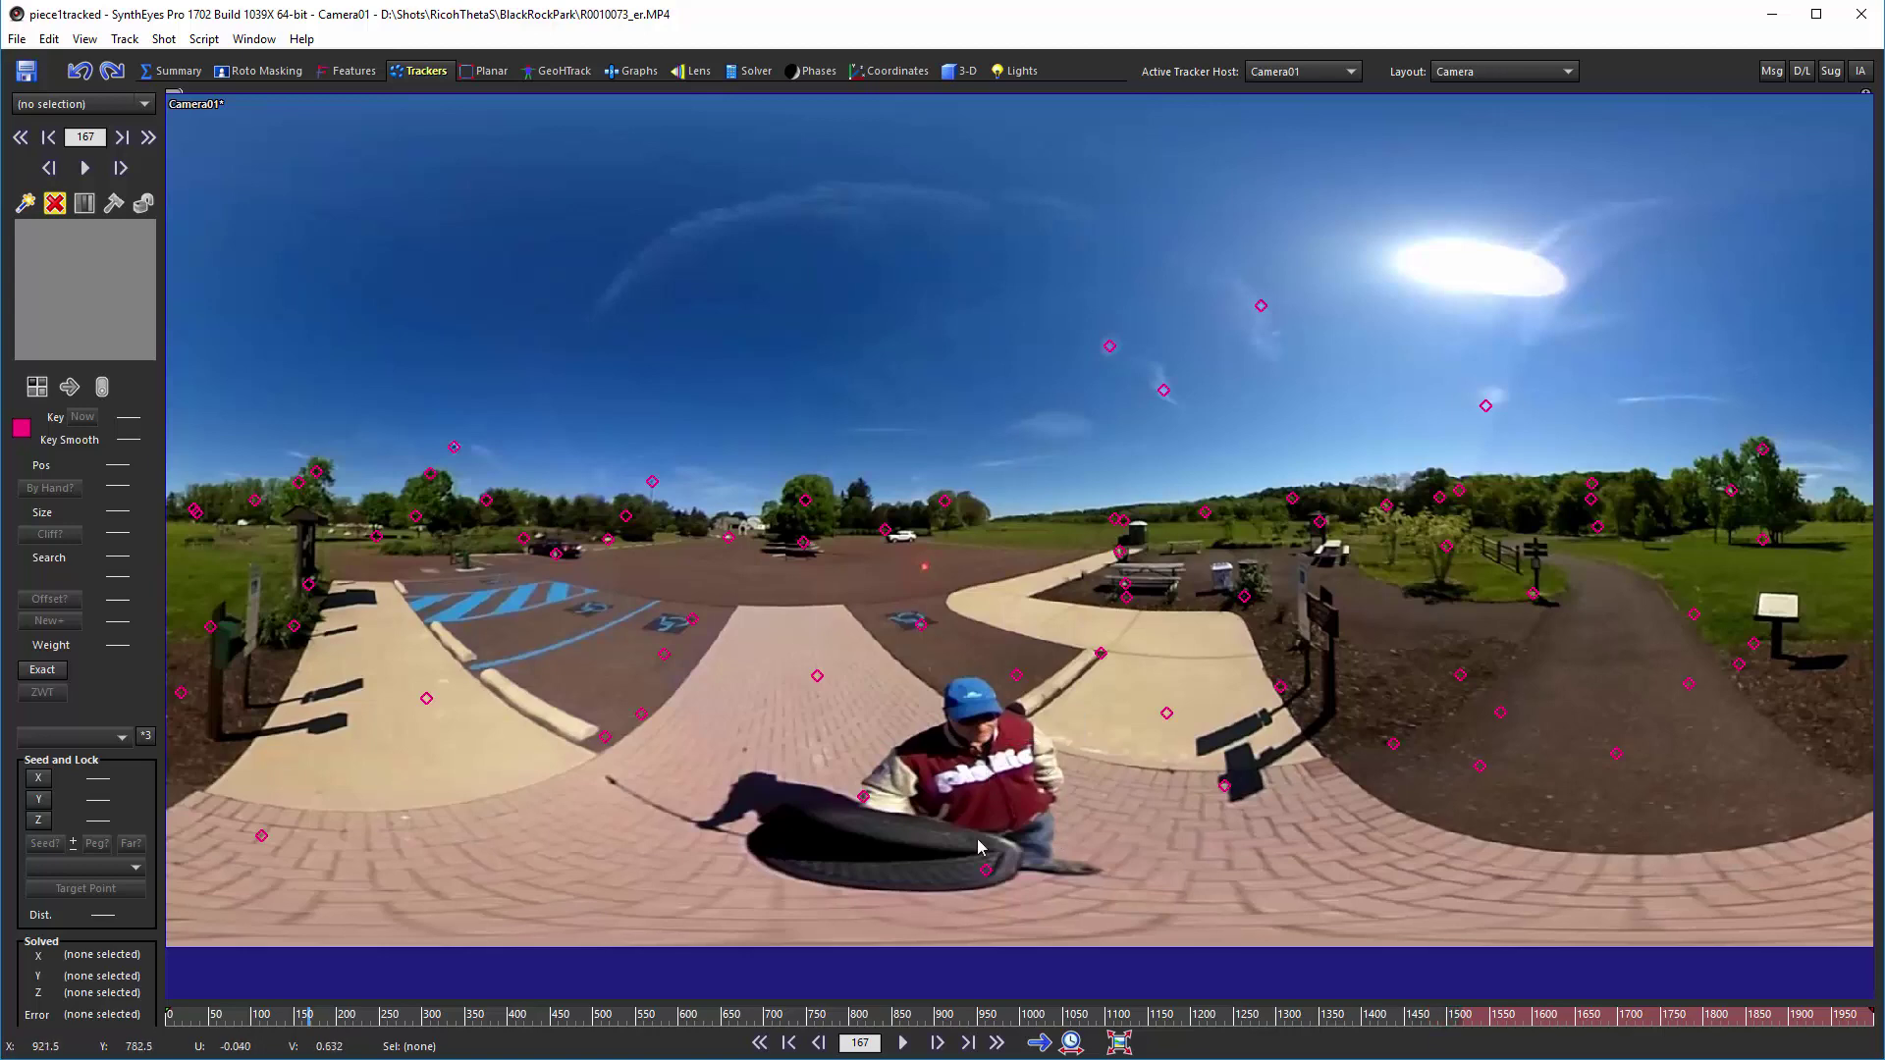
key("space")
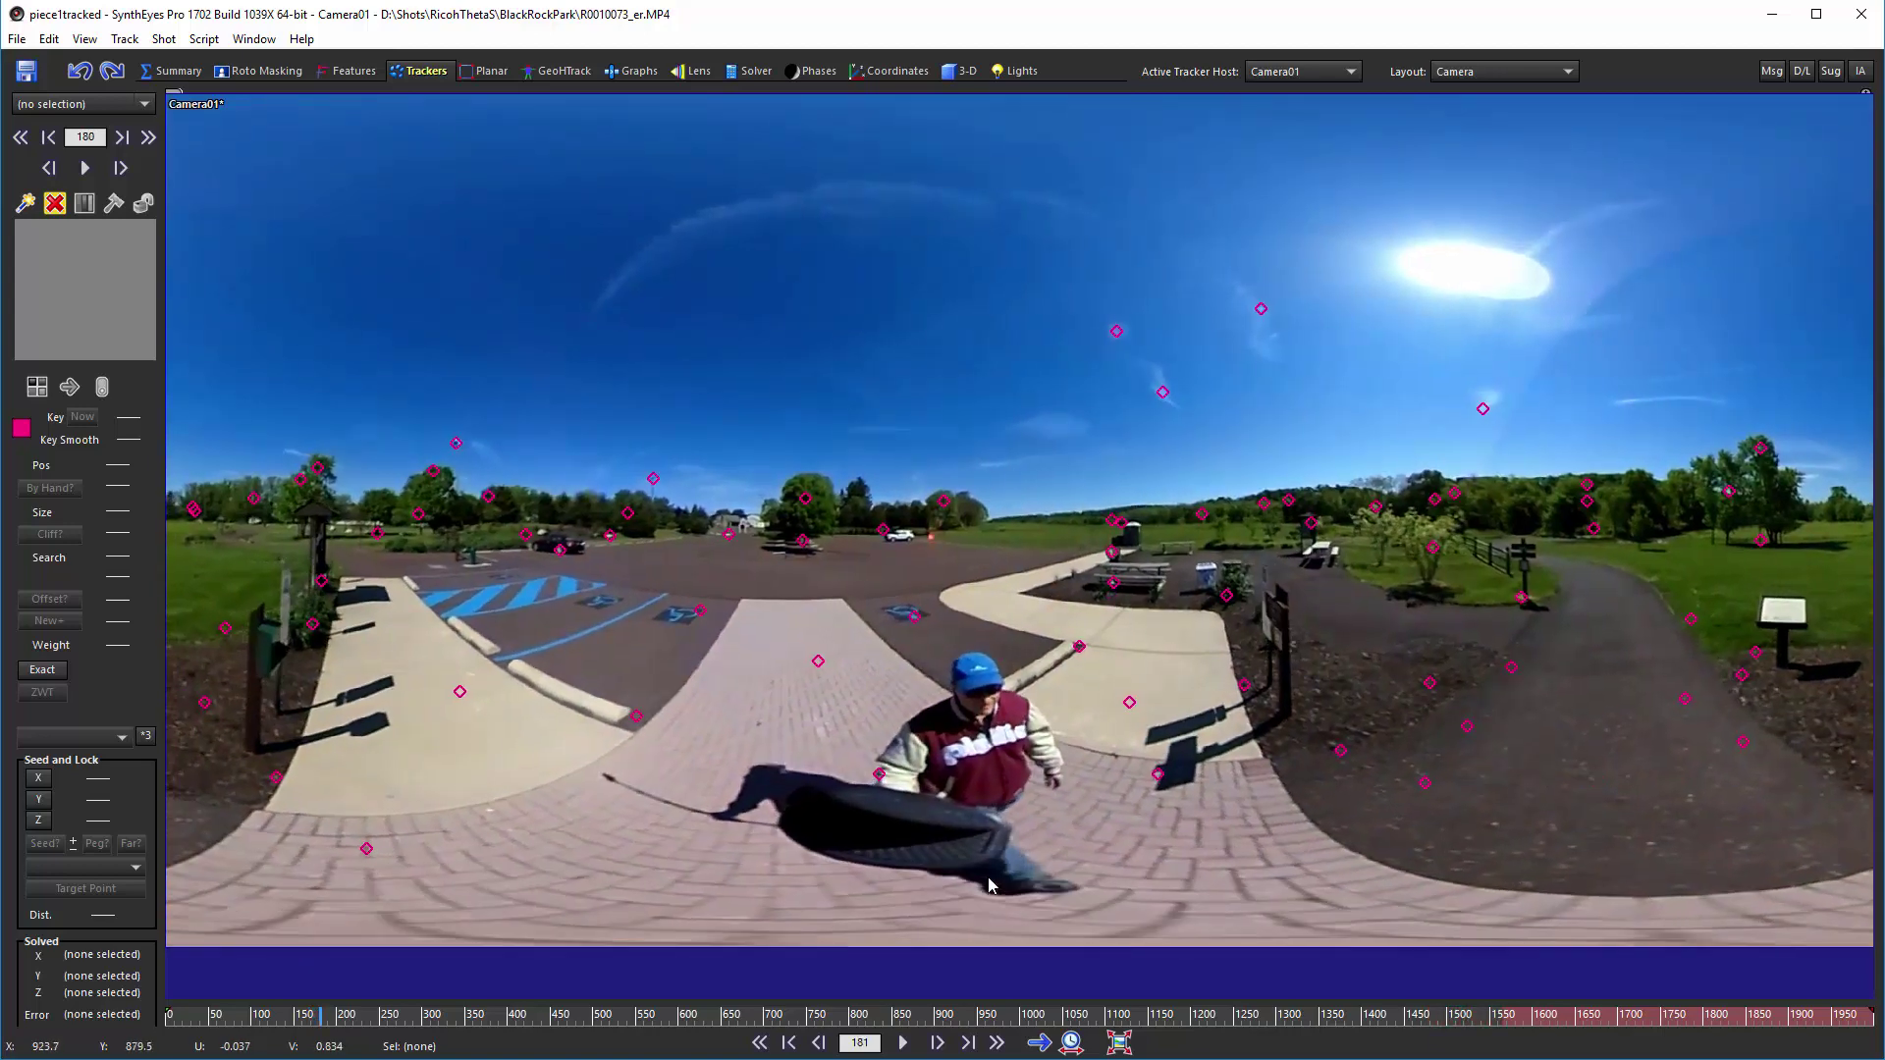
key("space")
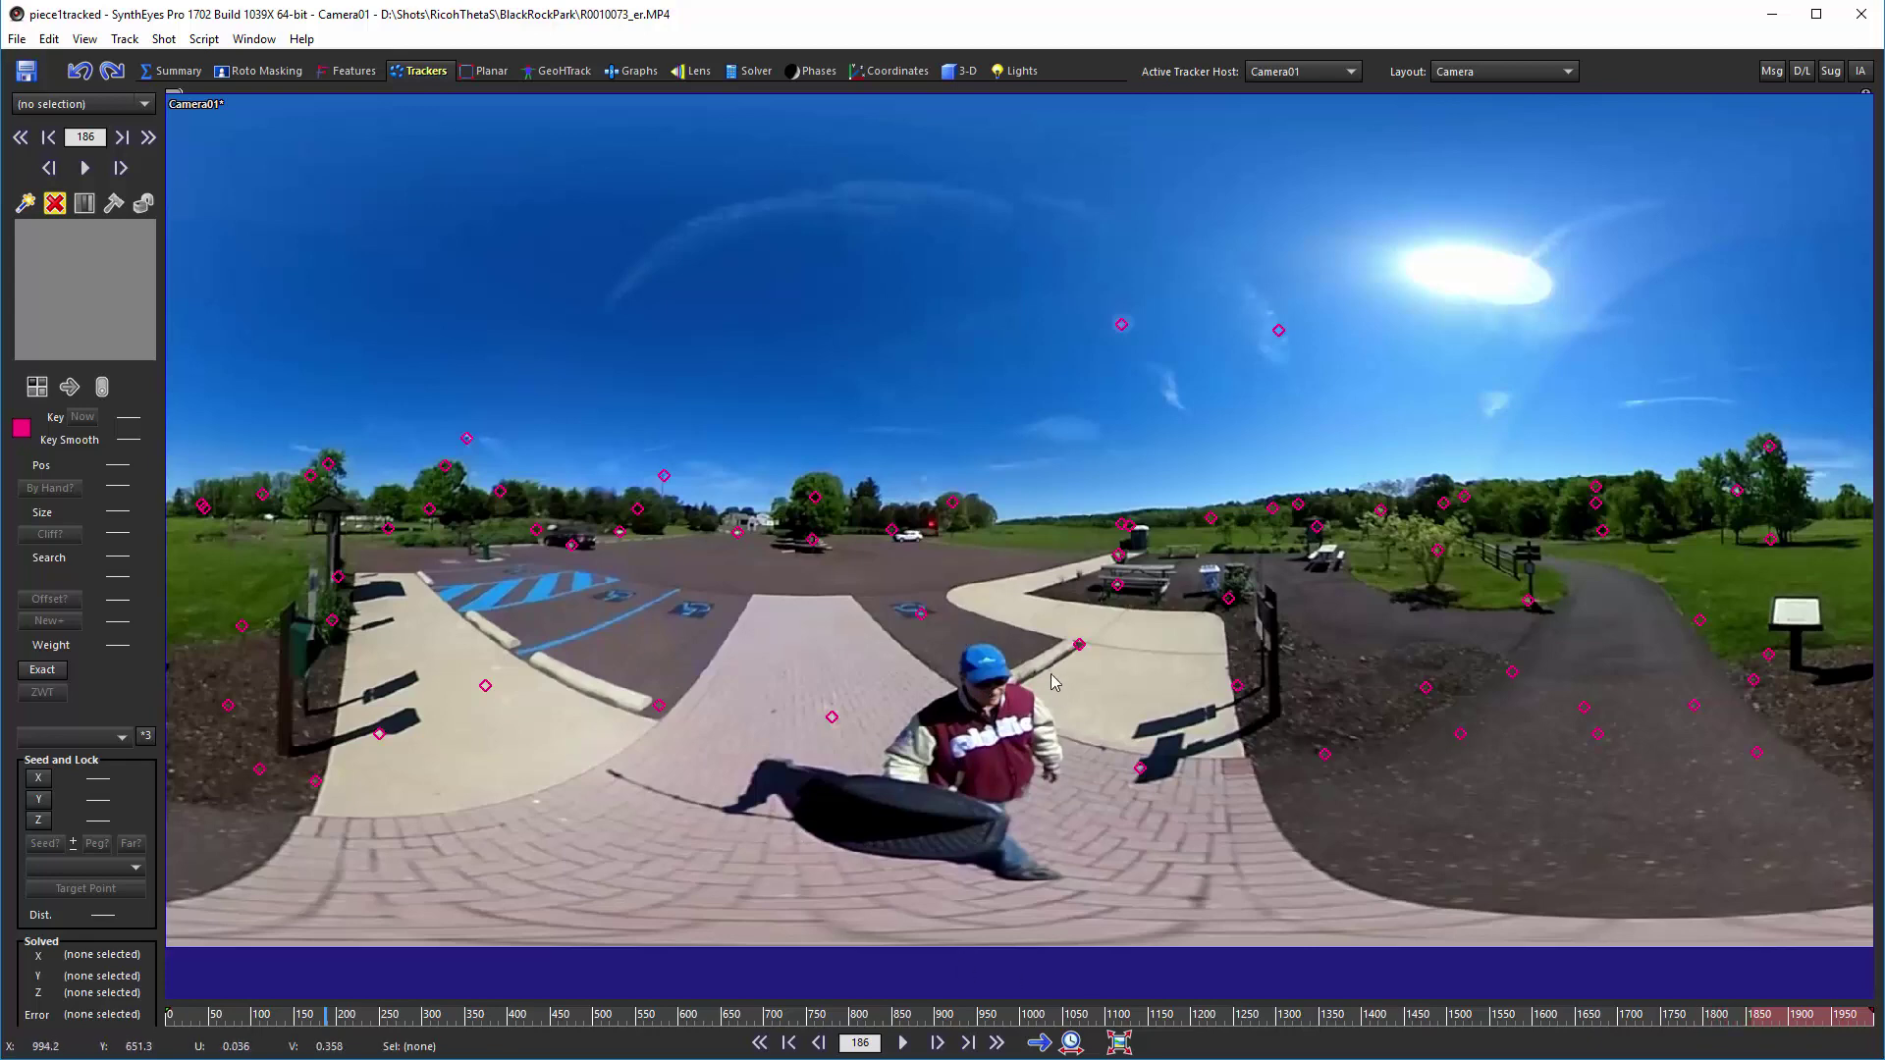
key("space")
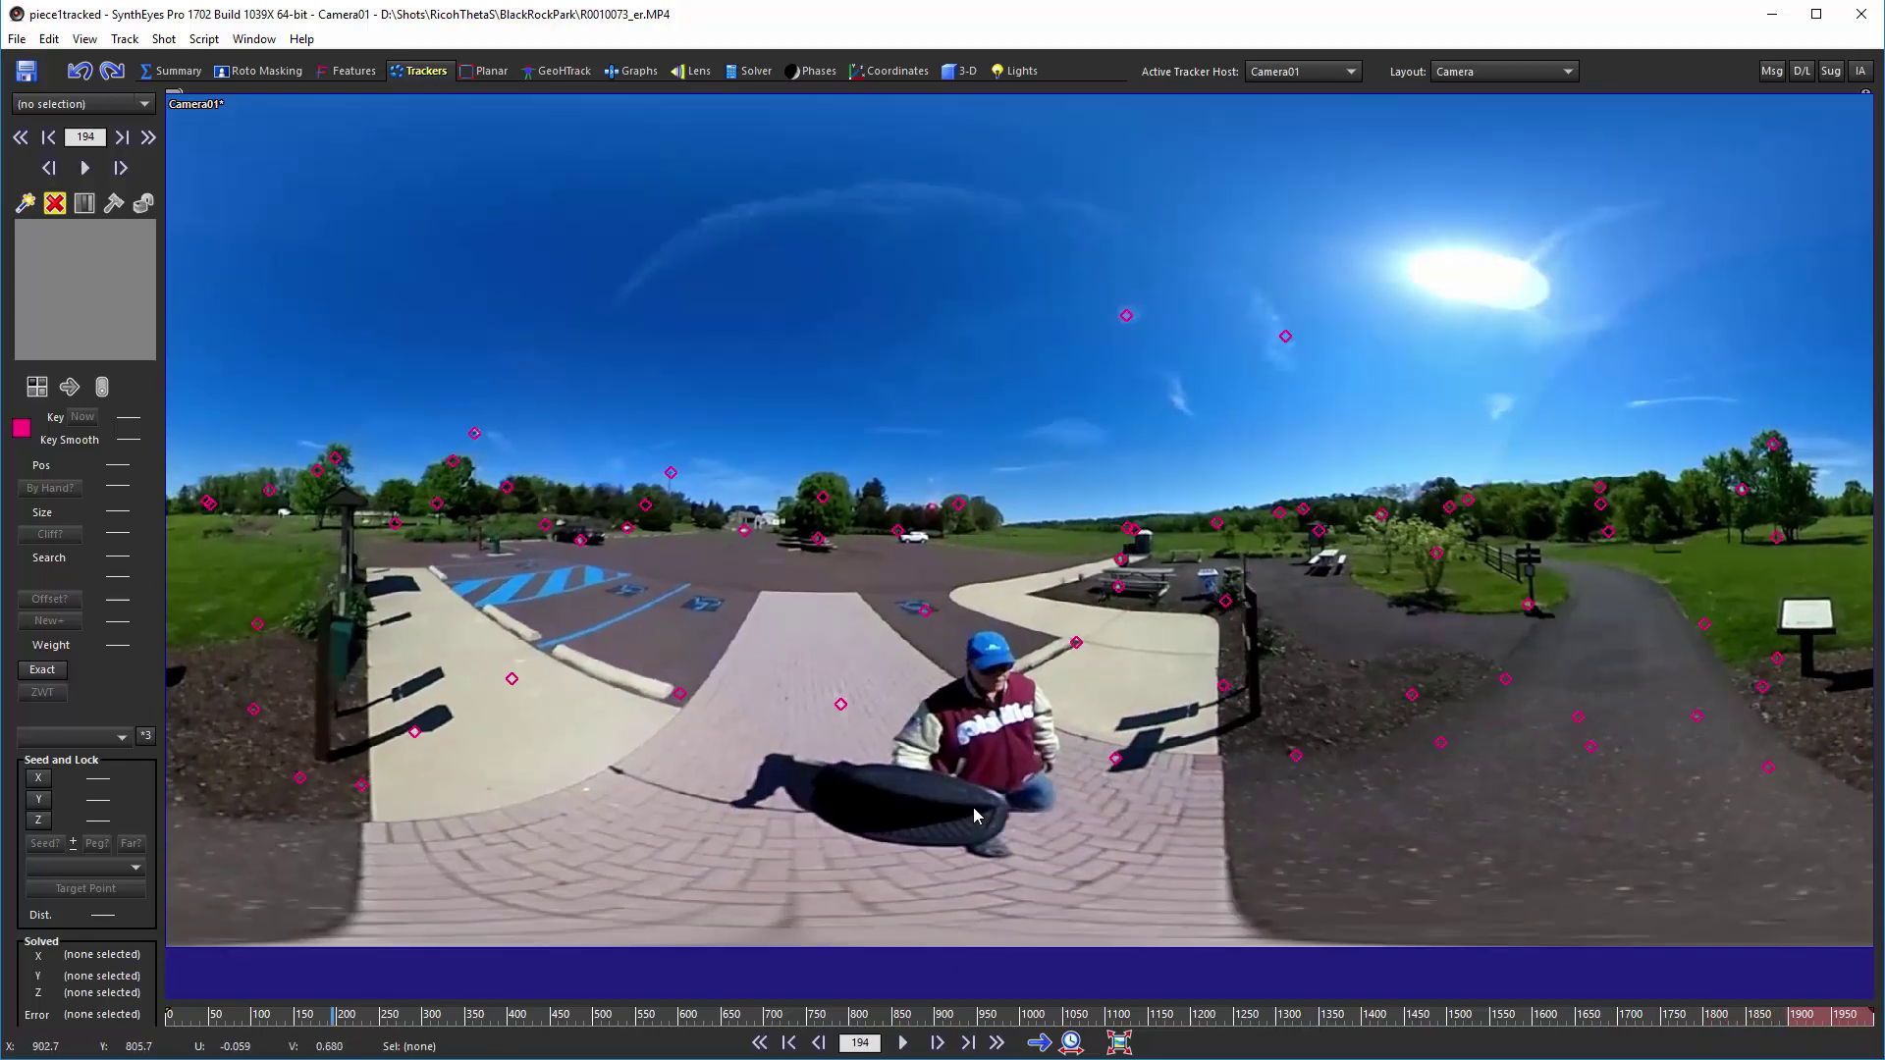
key("space")
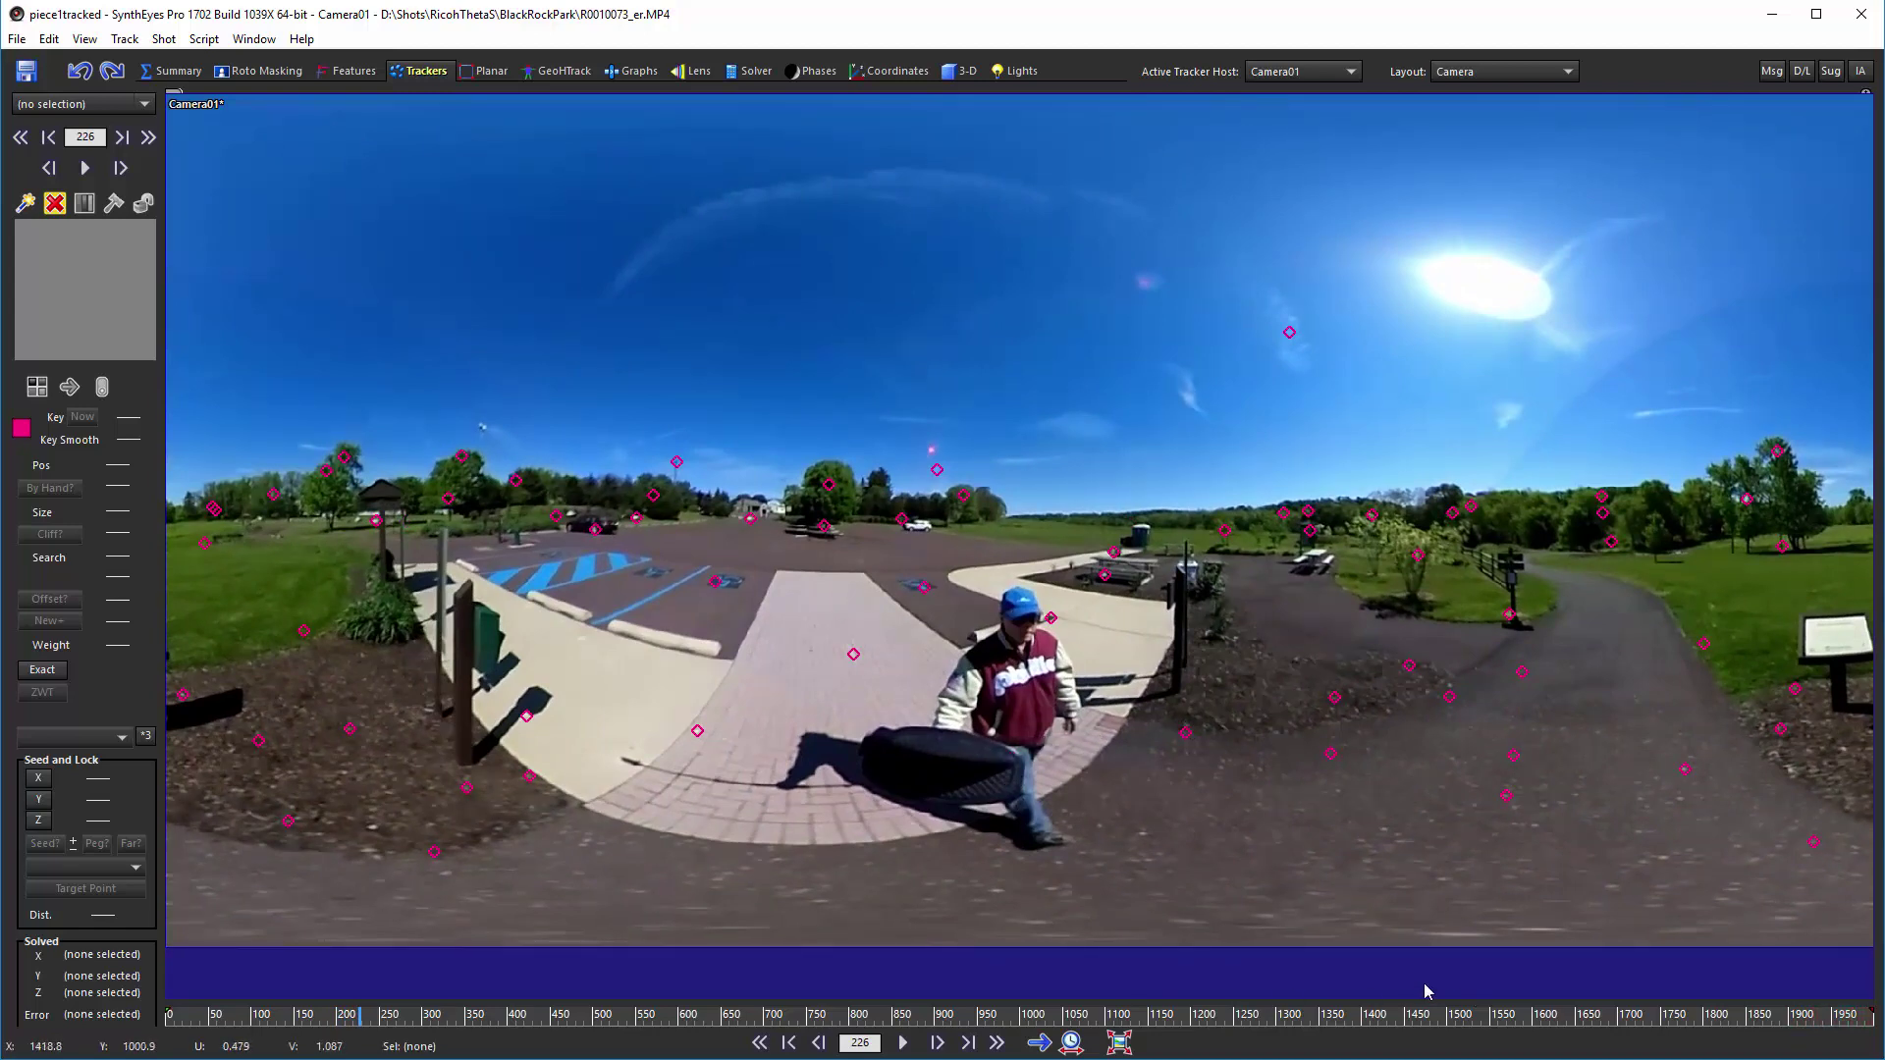
left_click(1796, 1012)
left_click_drag(1766, 1011, 1669, 1012)
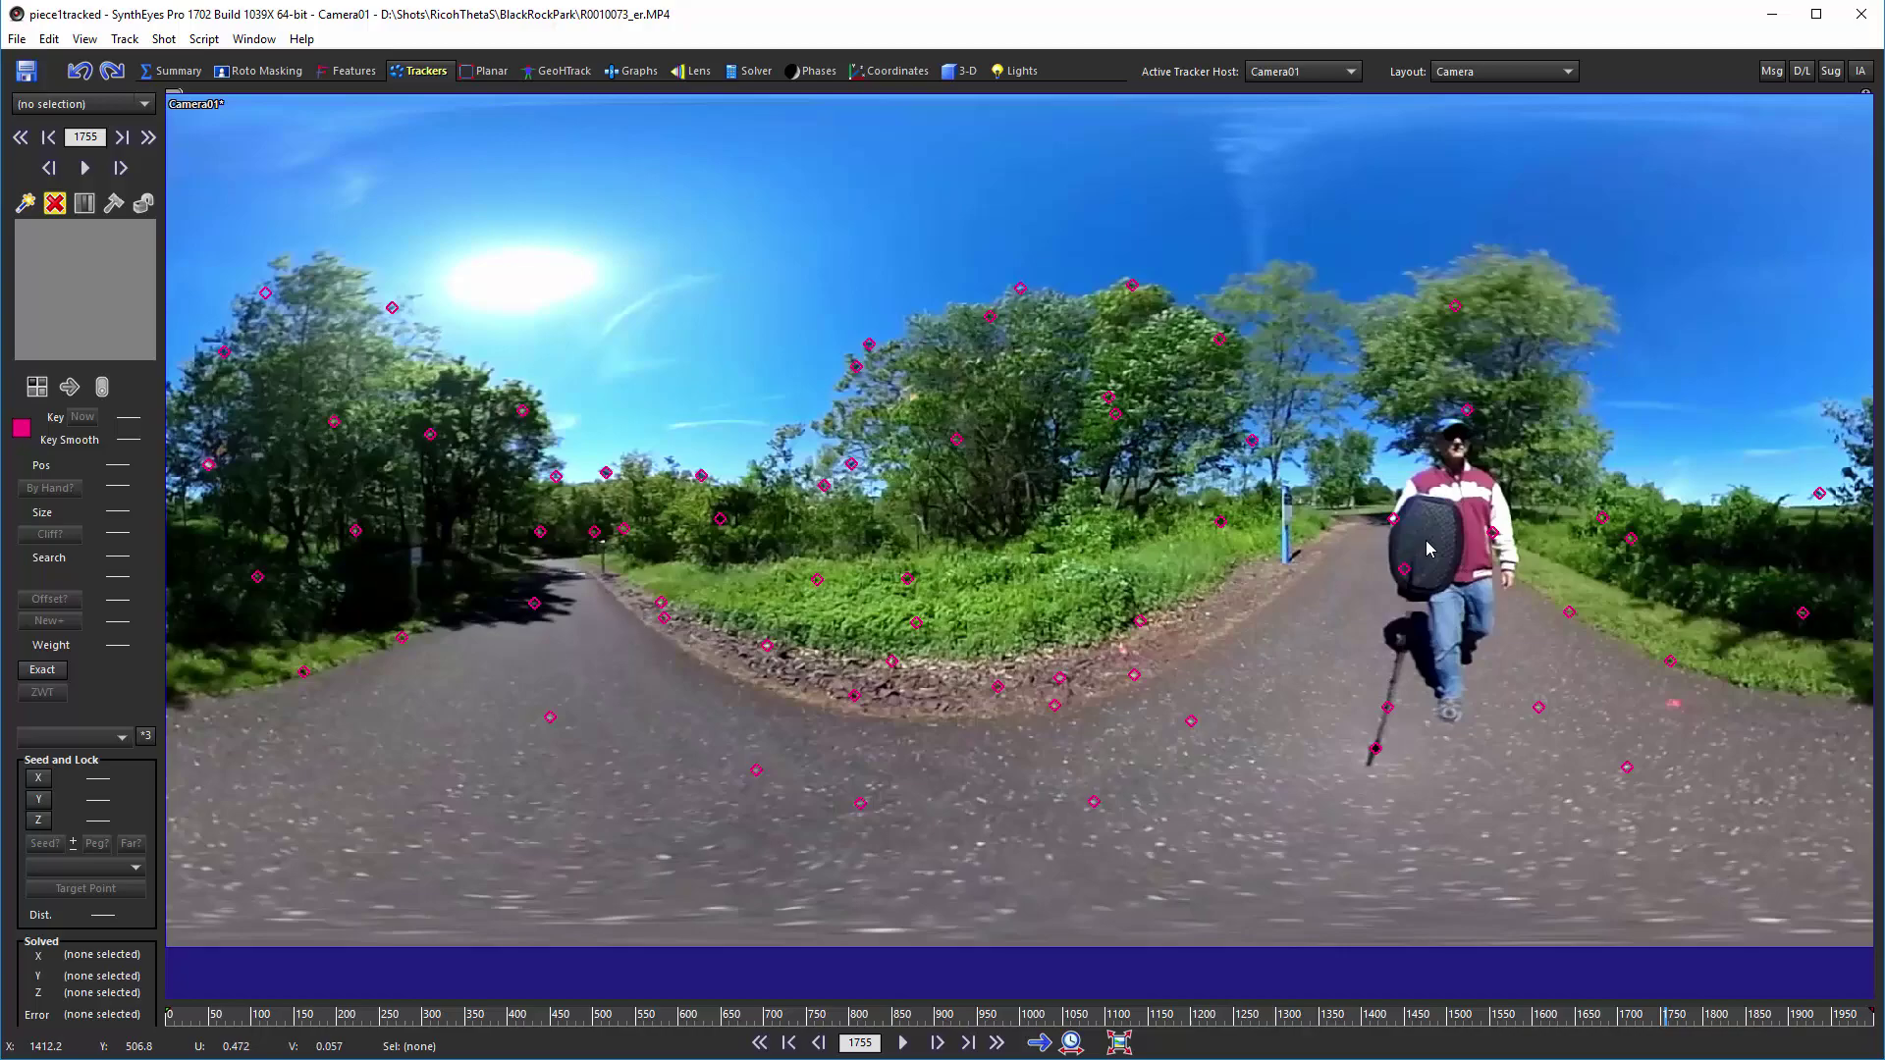
left_click_drag(1745, 1014, 1148, 977)
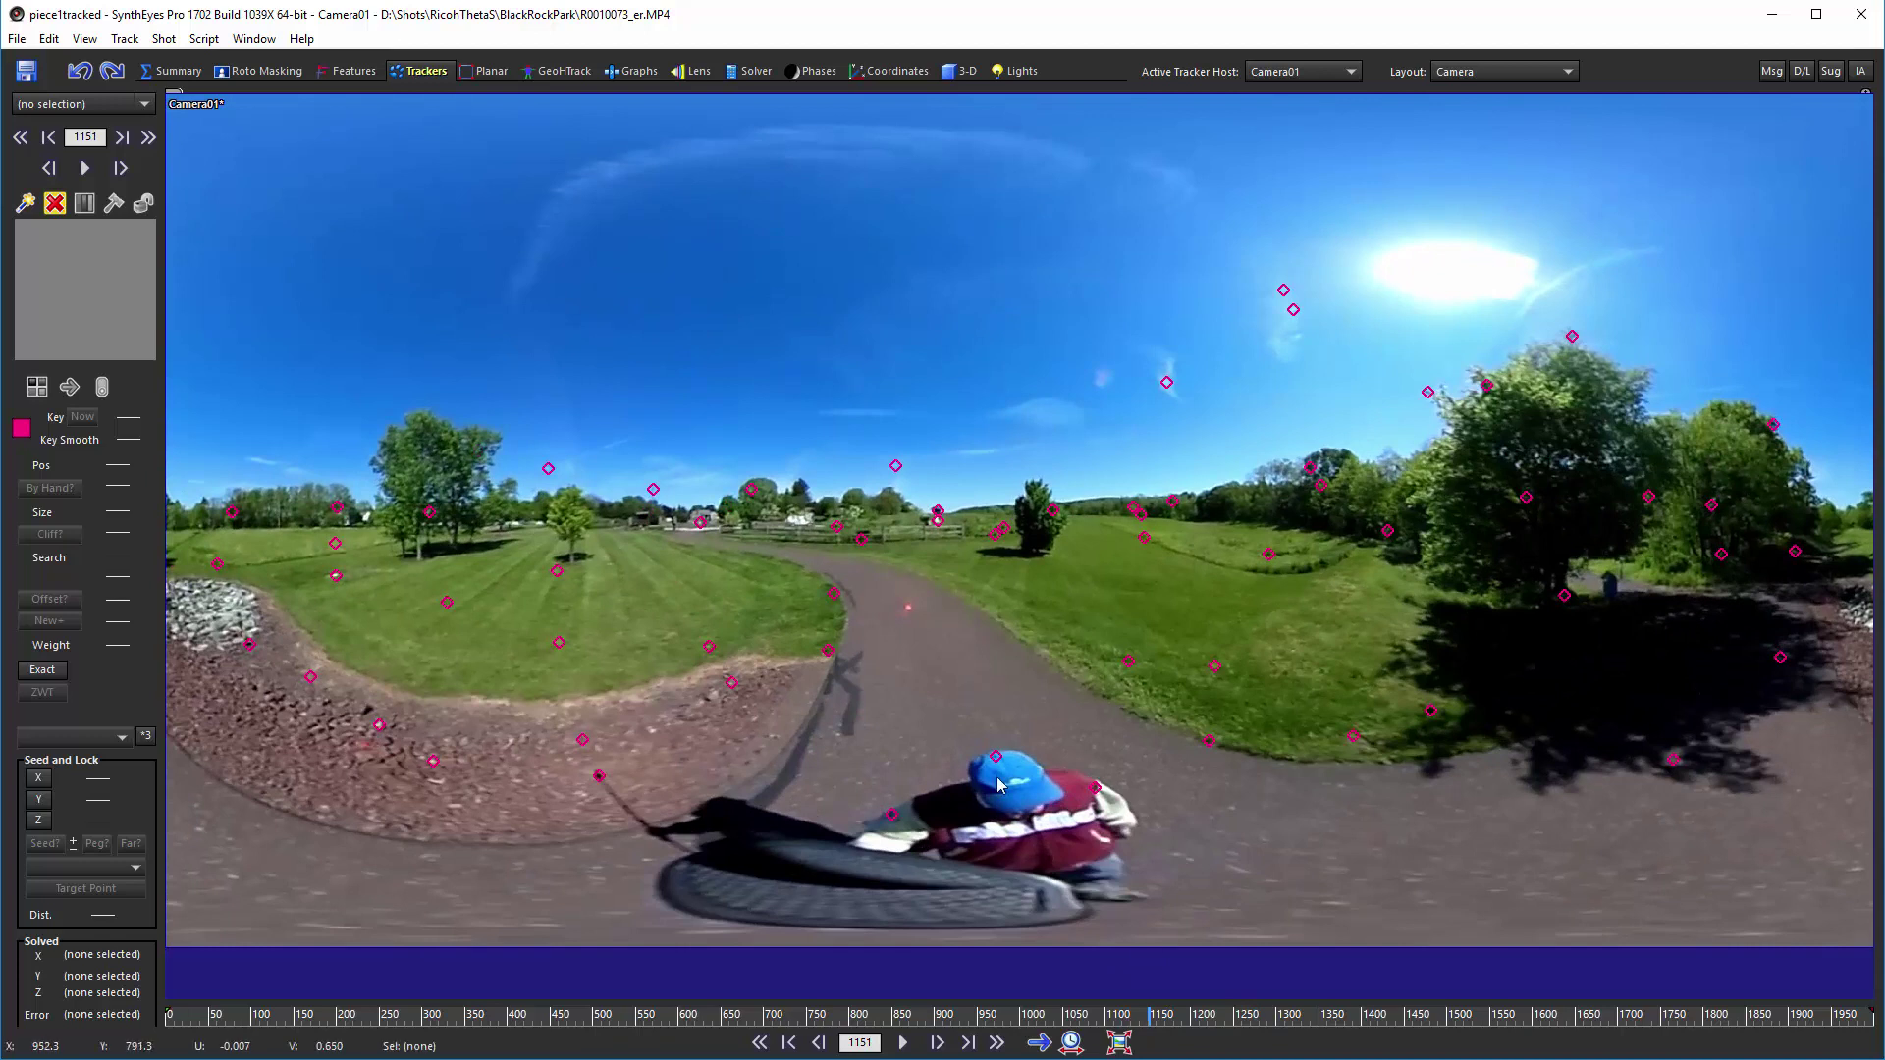
mouse_move(892, 815)
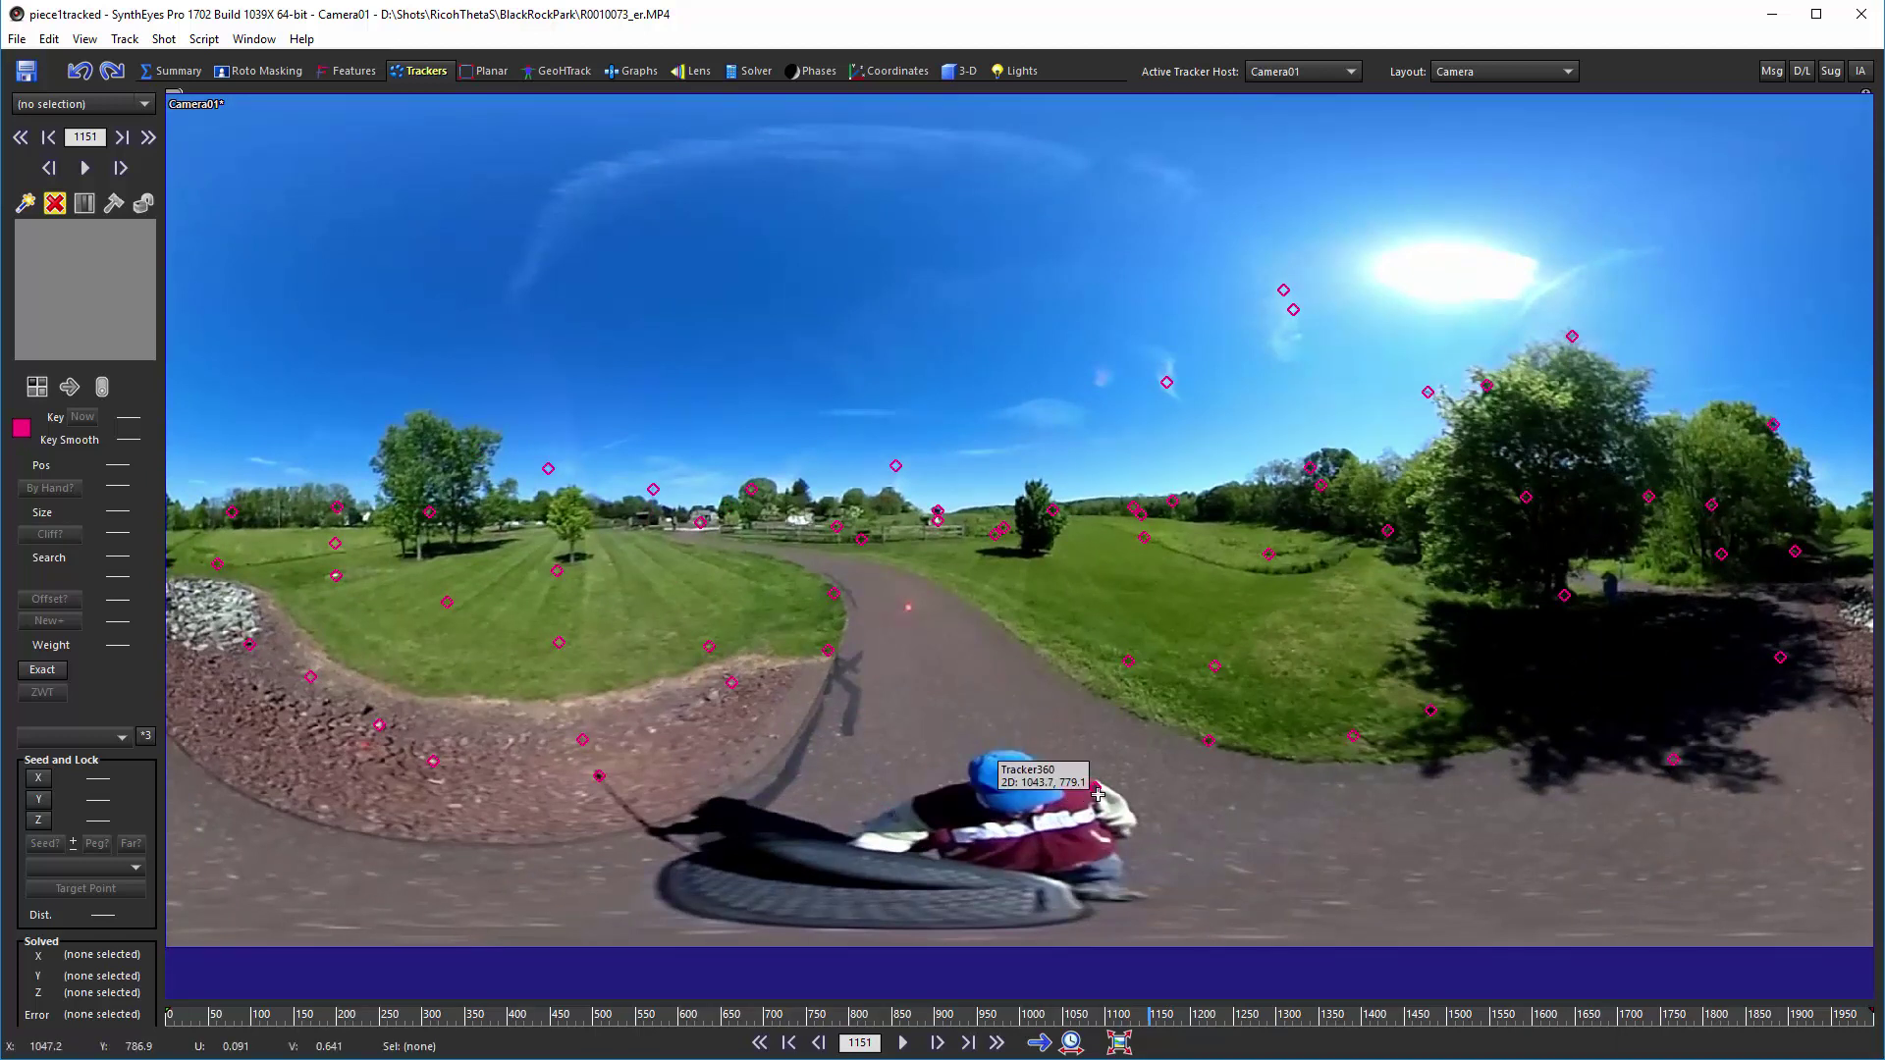
scroll(513, 1017, "up", 20)
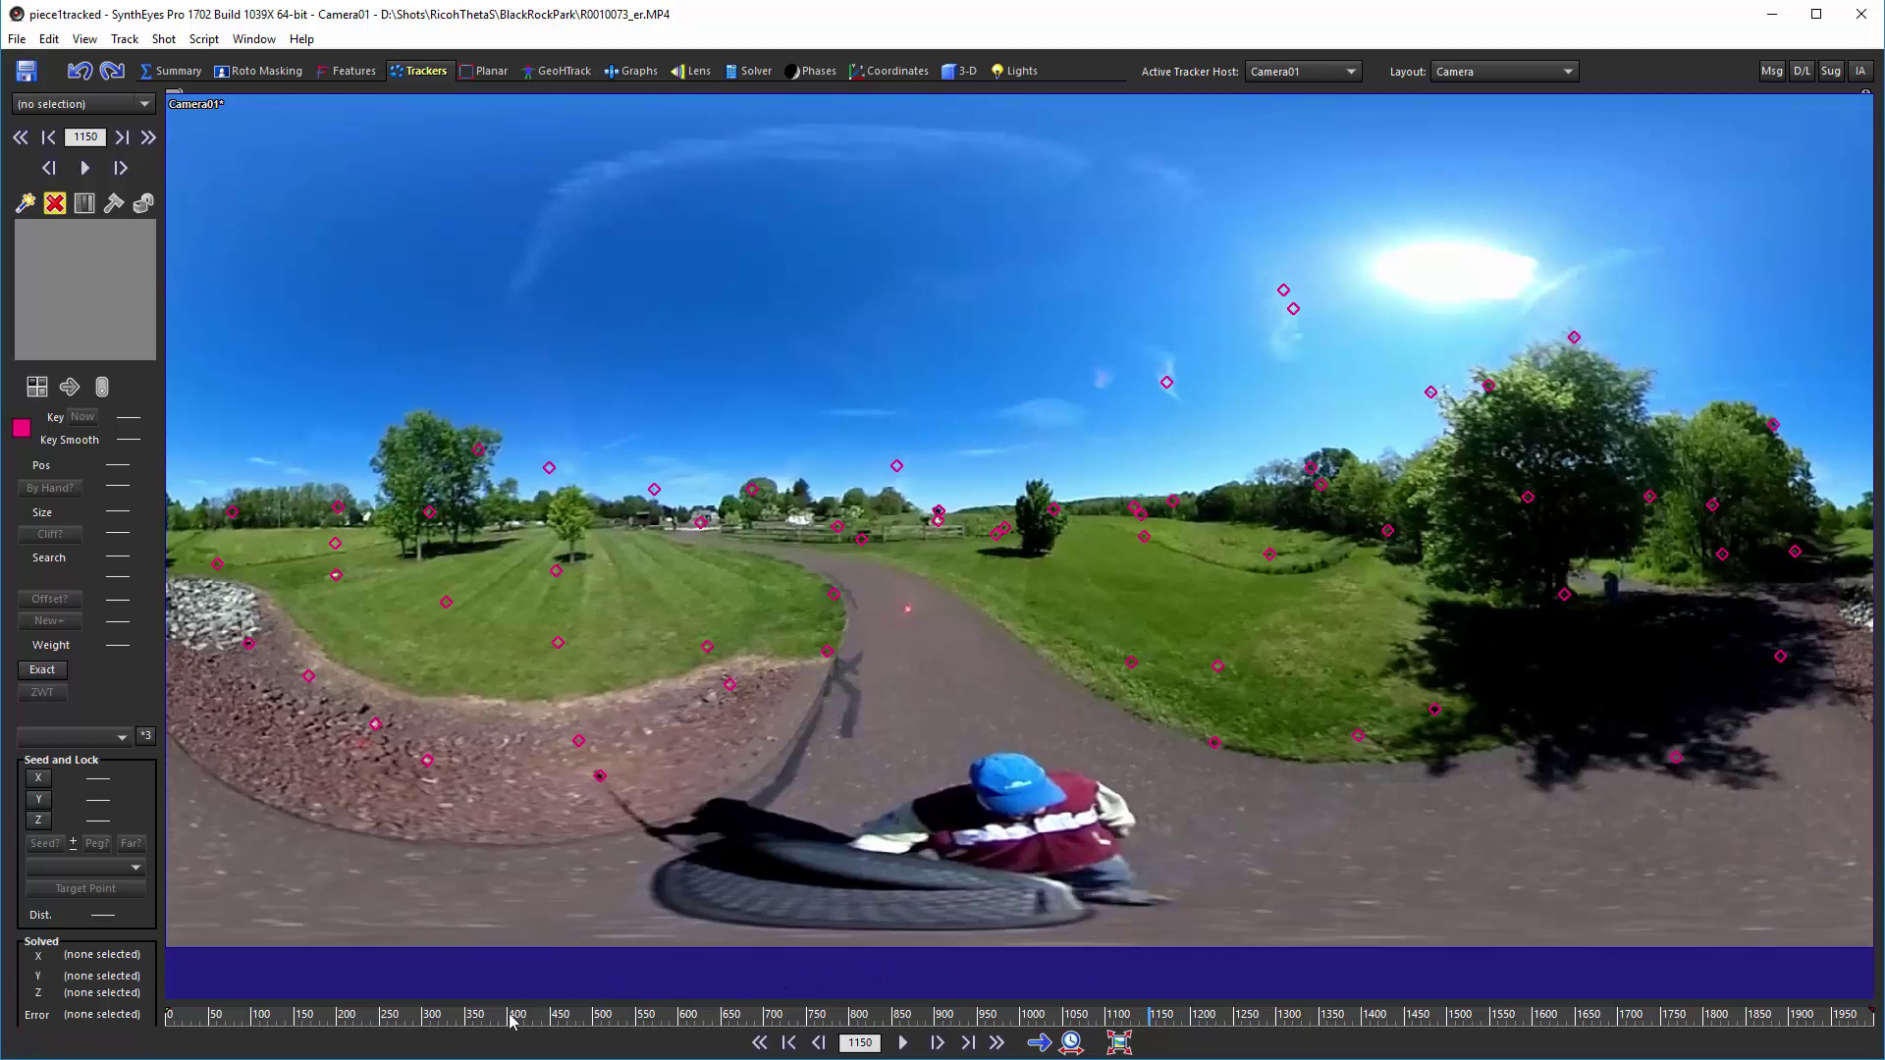
scroll(508, 1019, "up", 1)
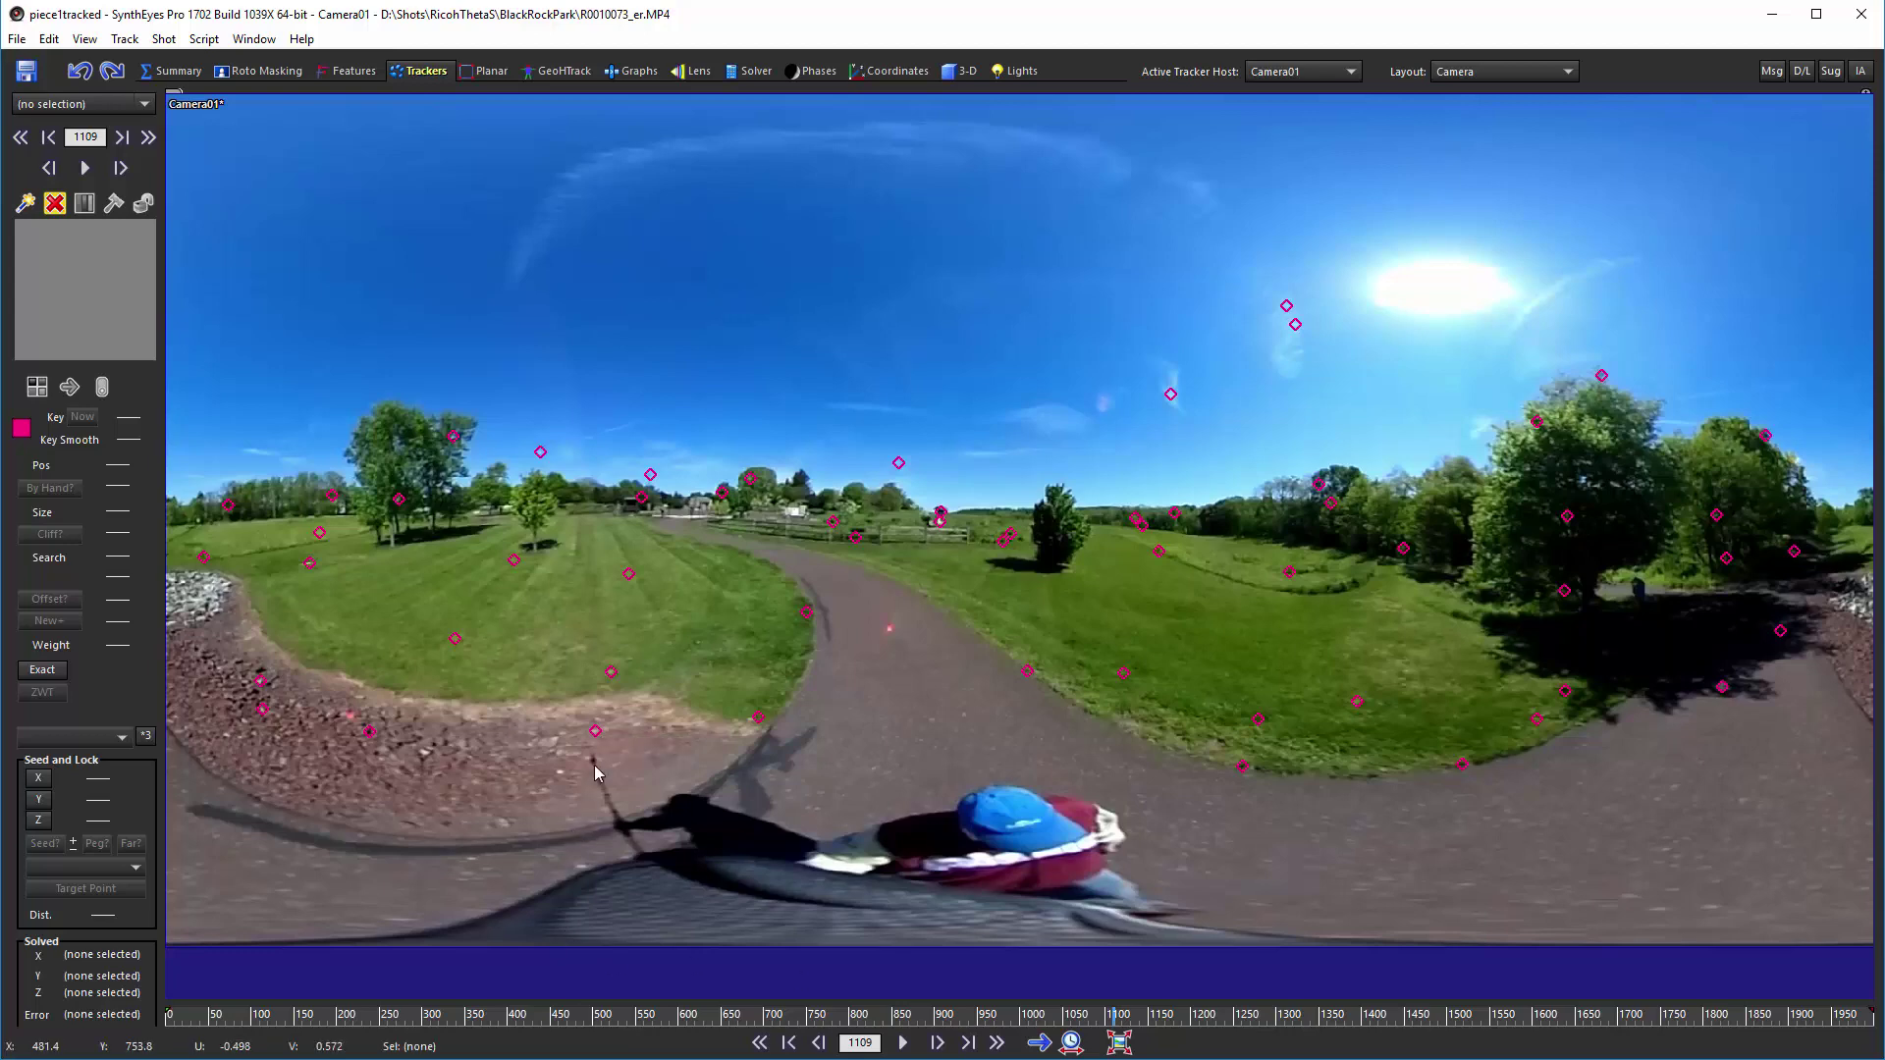
scroll(725, 889, "up", 11)
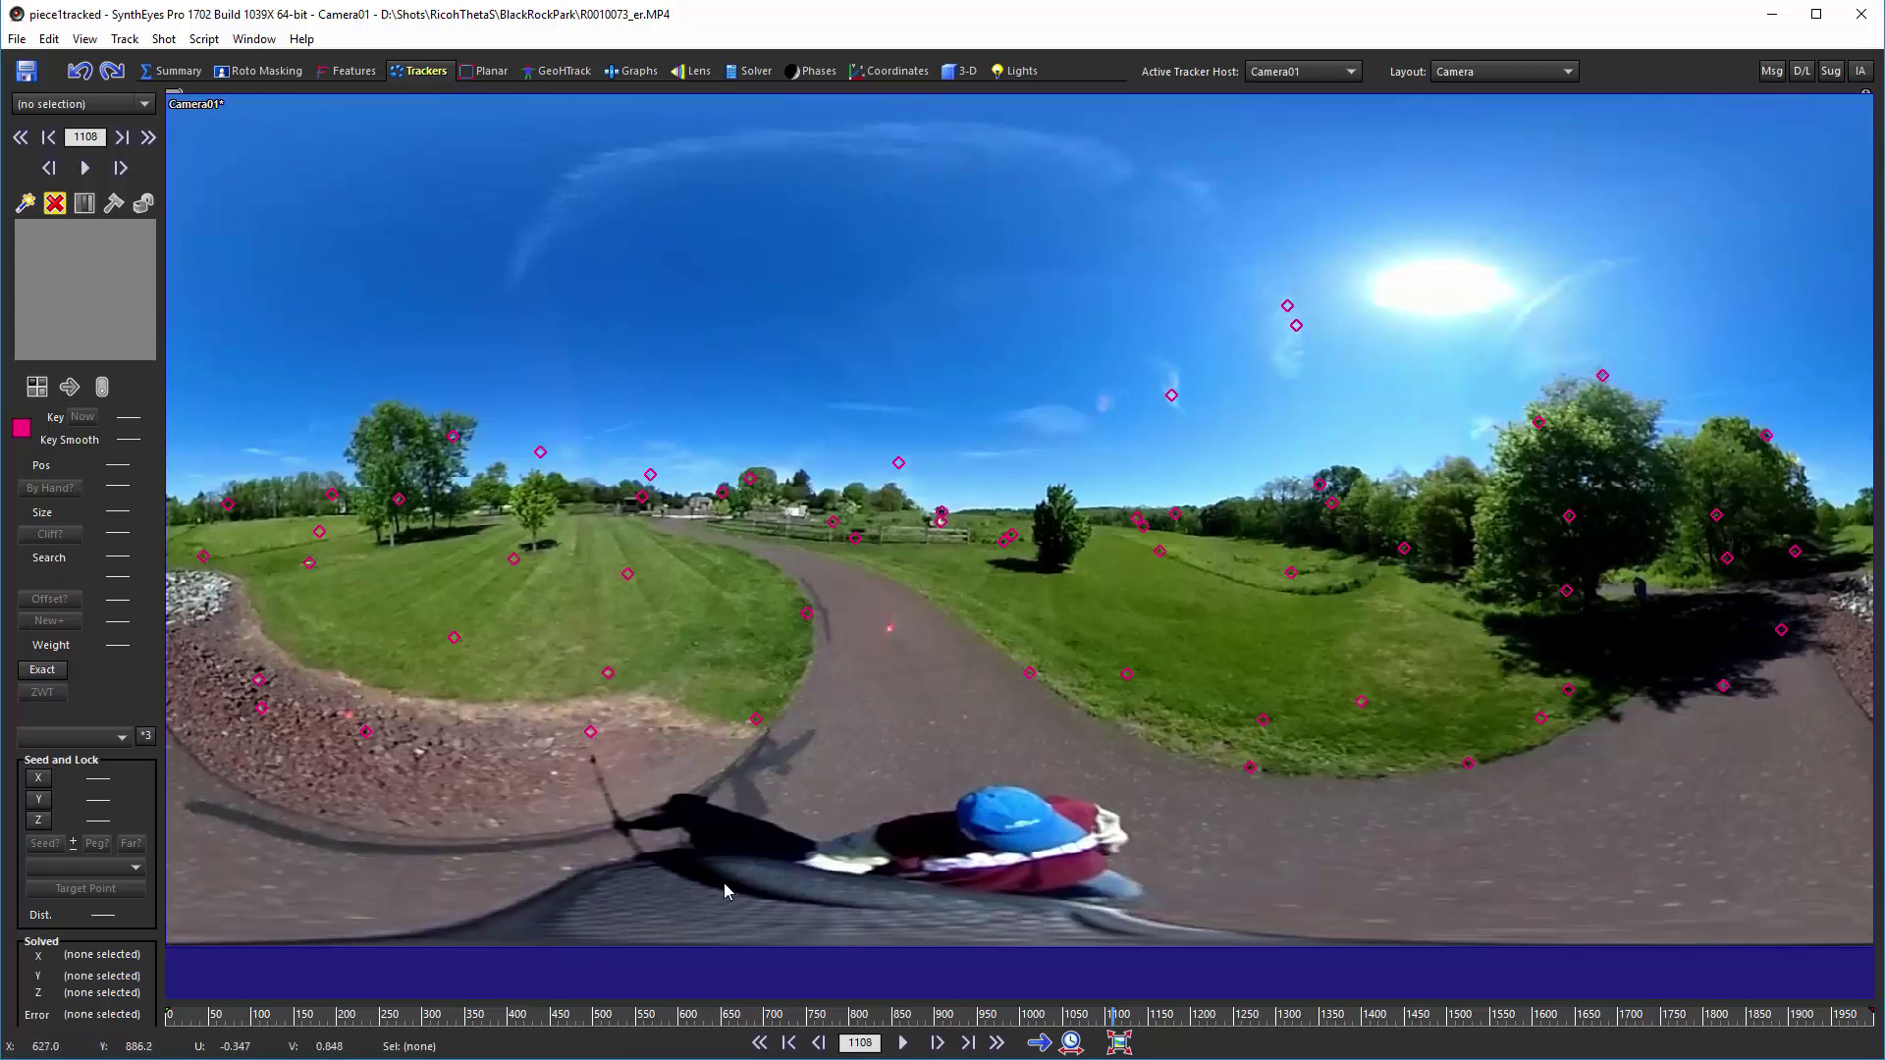
scroll(725, 890, "up", 20)
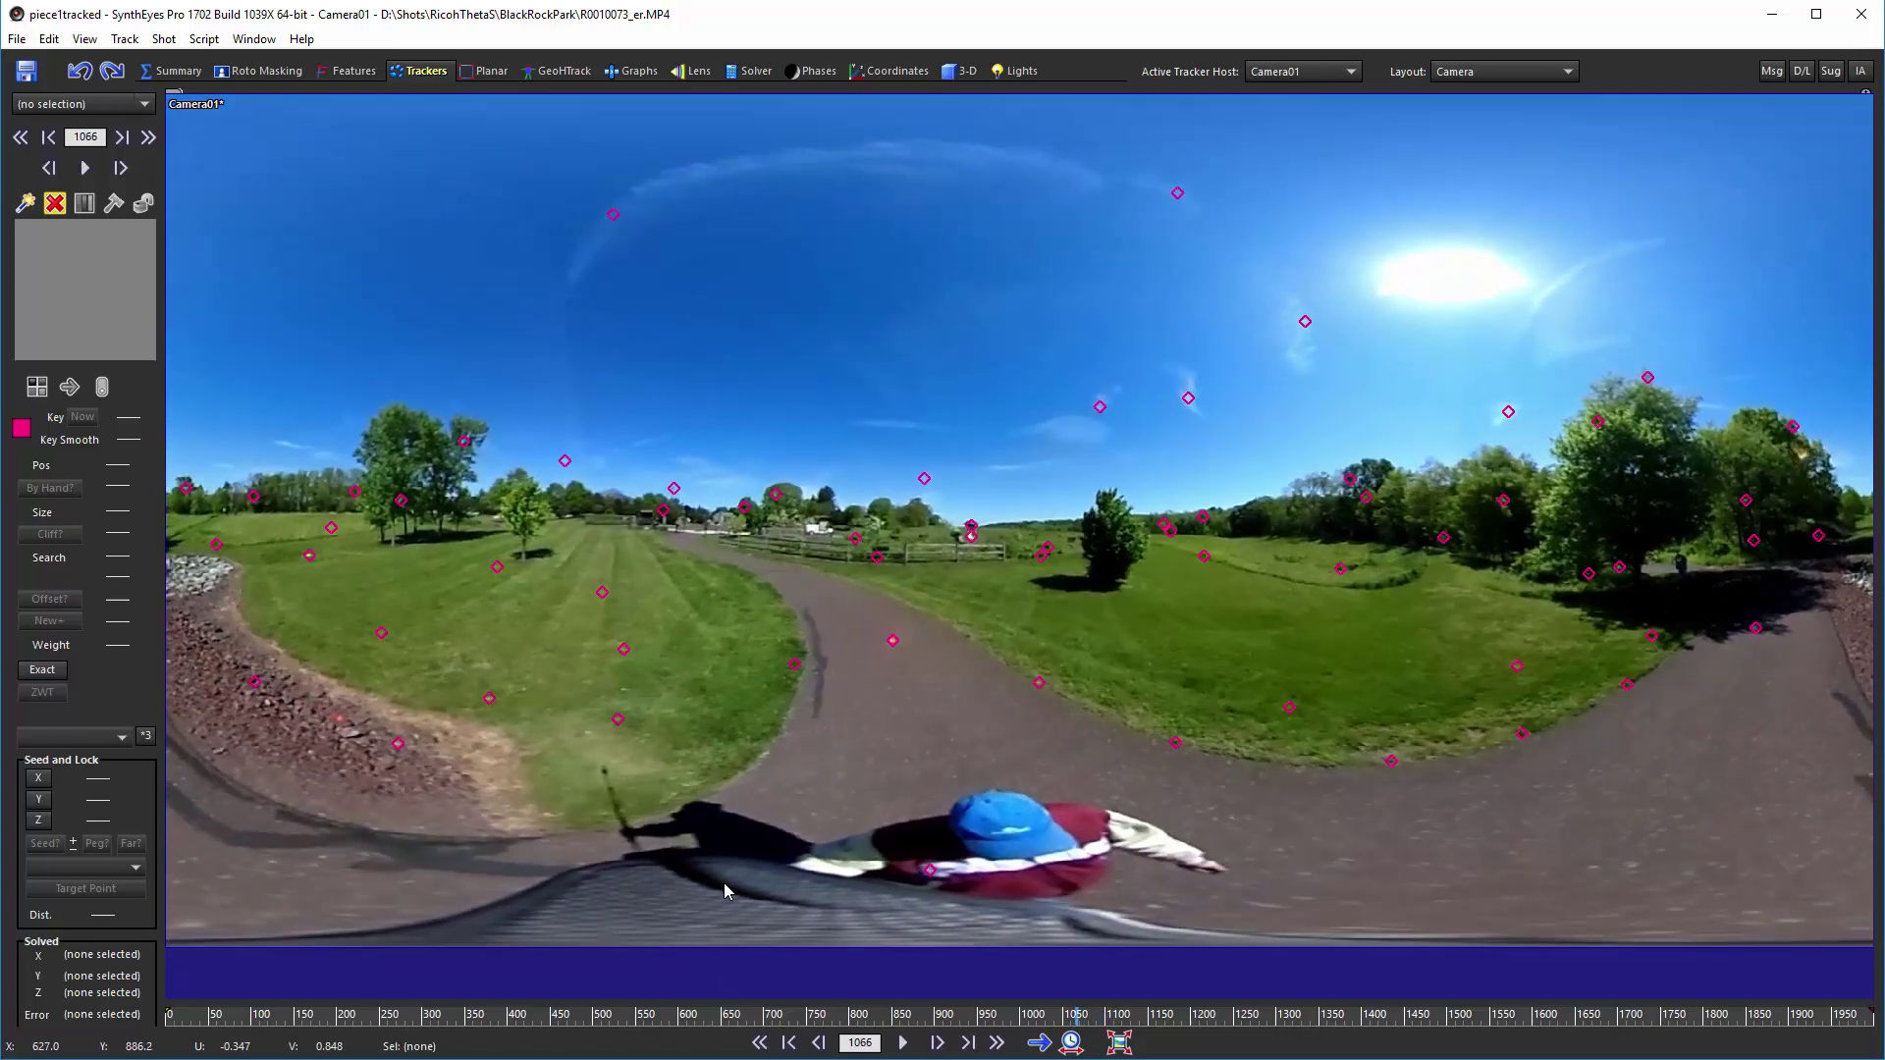
scroll(725, 889, "down", 20)
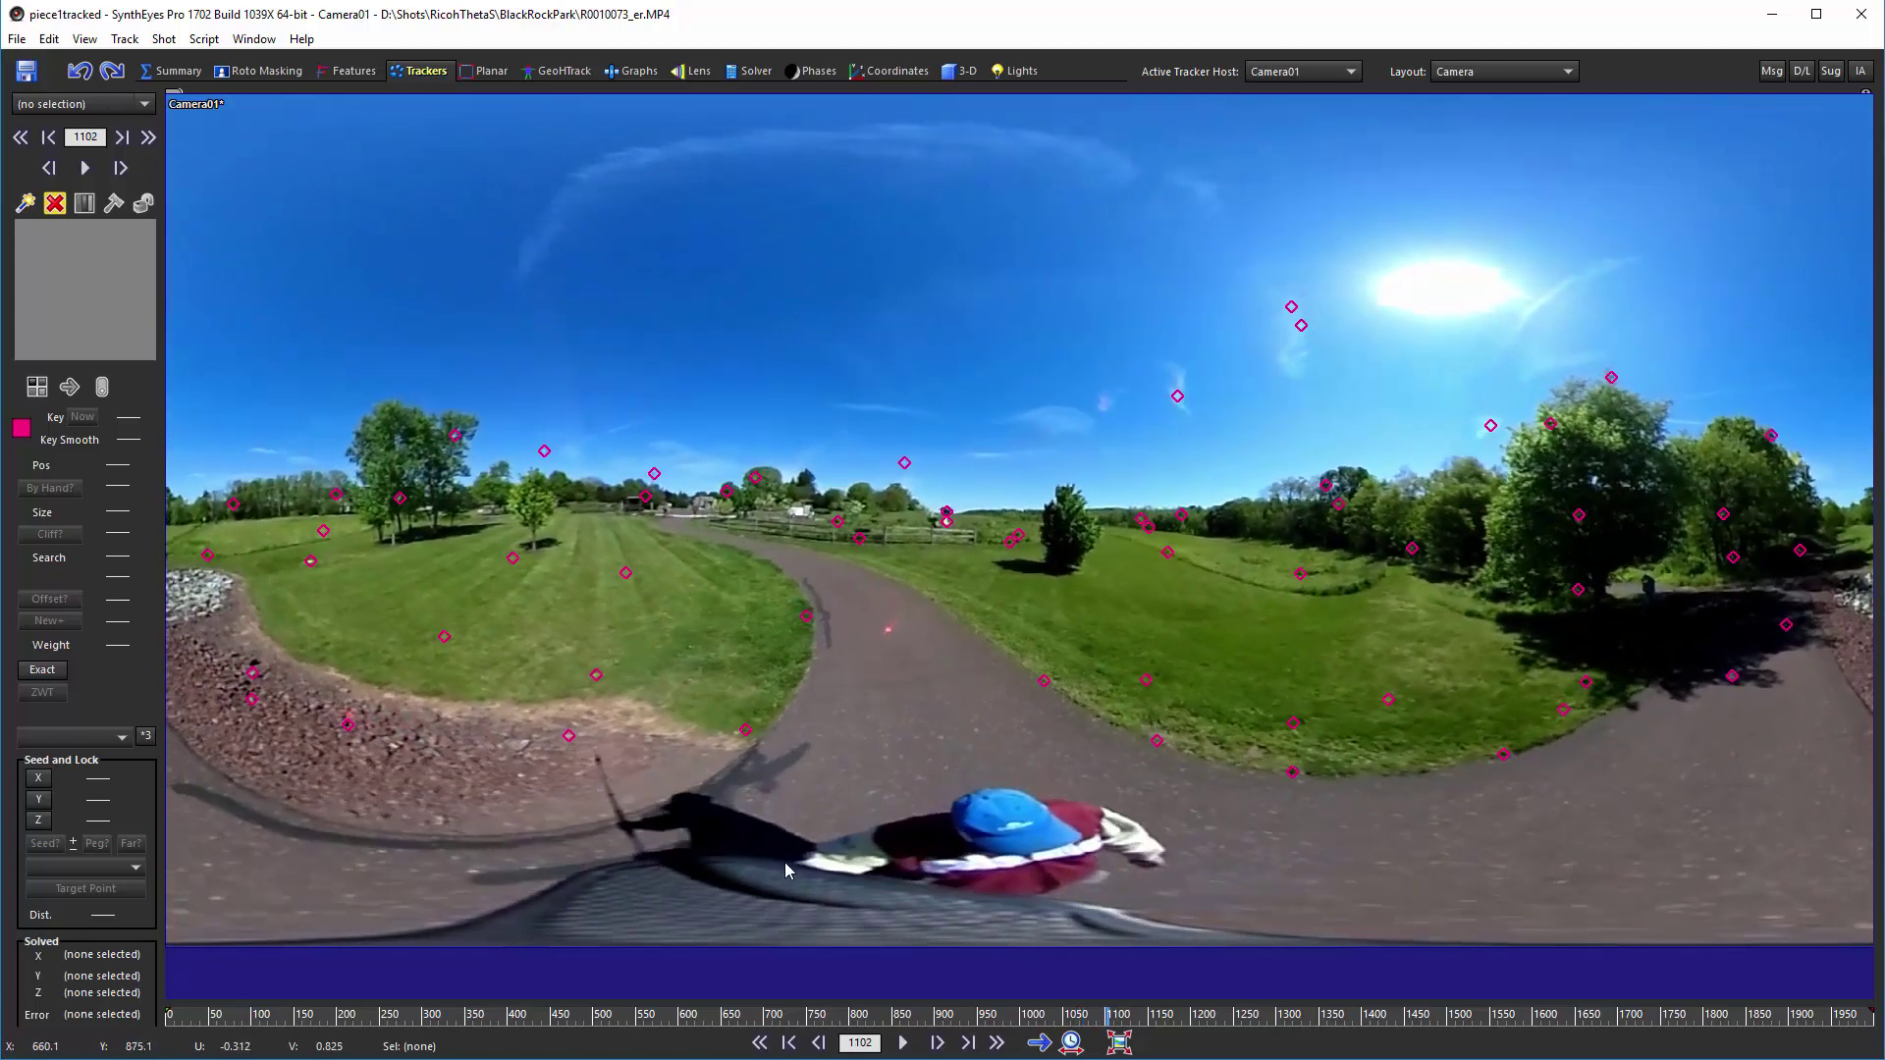
mouse_move(319, 1021)
left_mouse_down()
mouse_move(211, 1013)
mouse_move(324, 1017)
left_mouse_up()
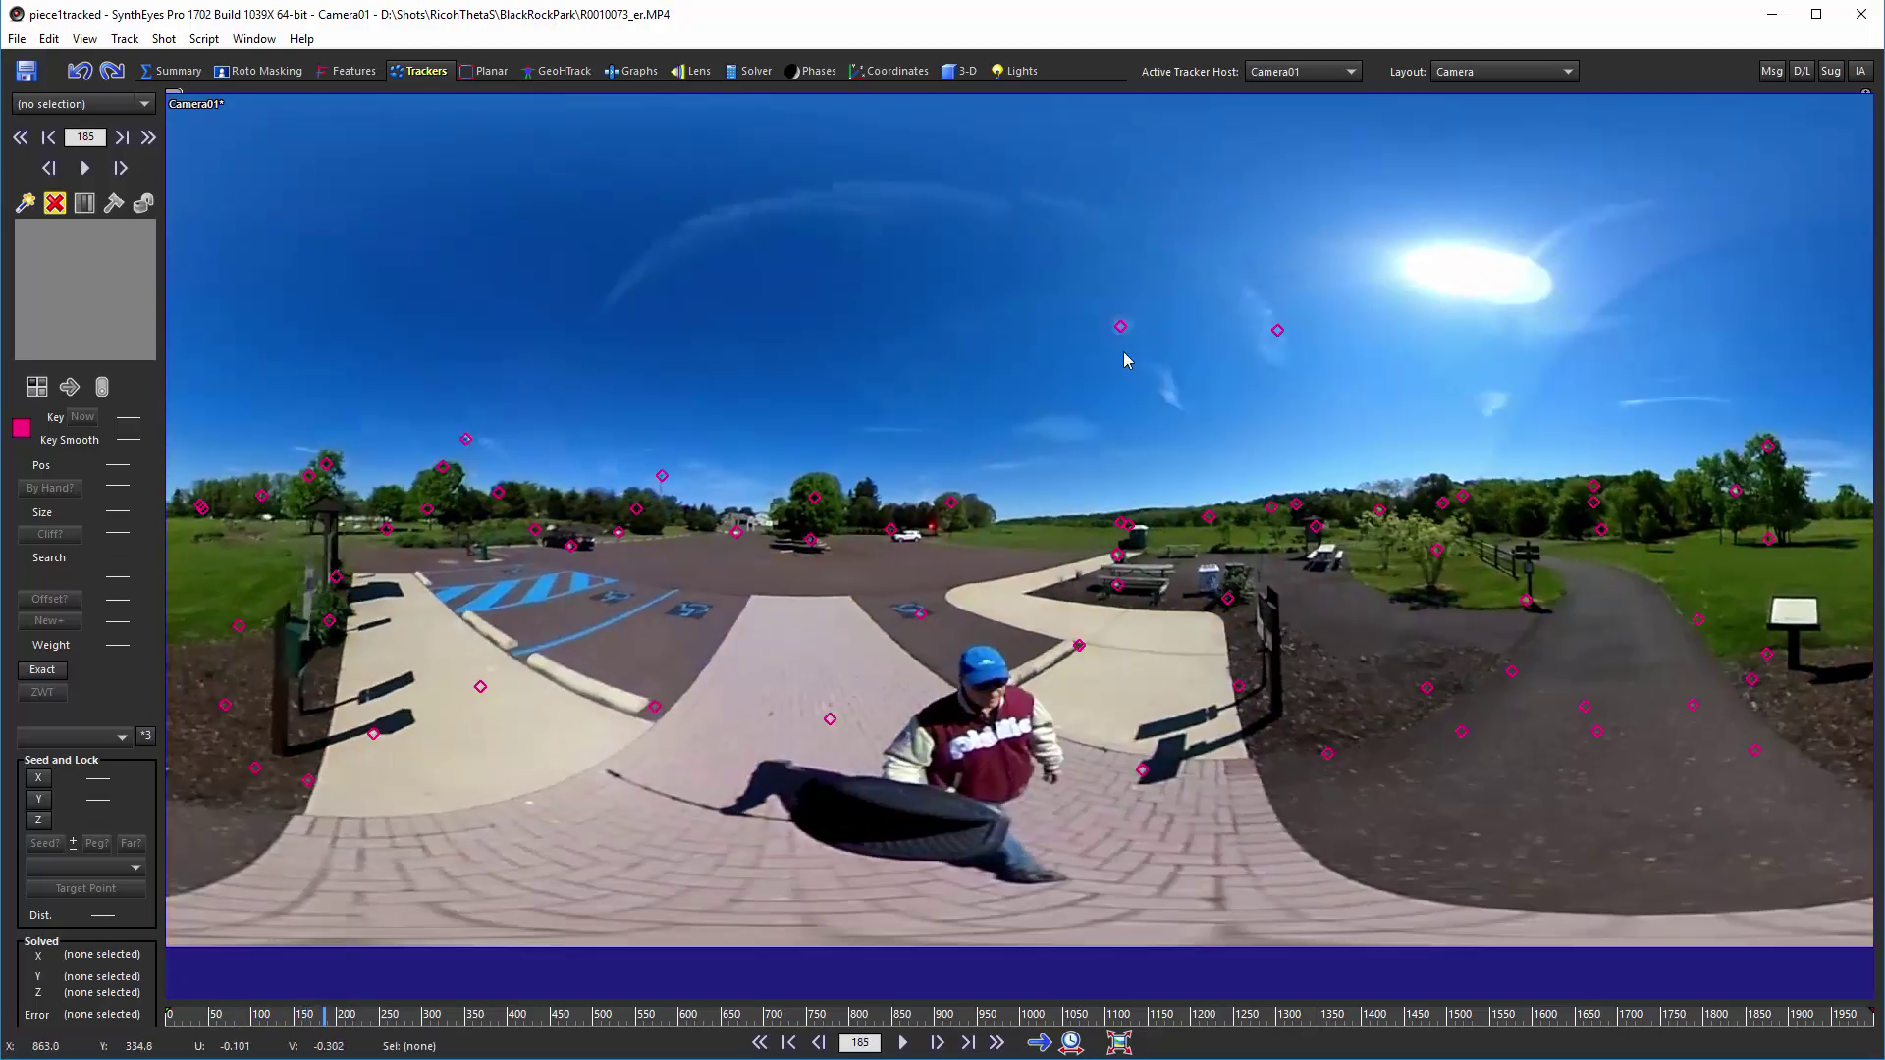
left_click(327, 1017)
left_click_drag(328, 1015, 298, 1011)
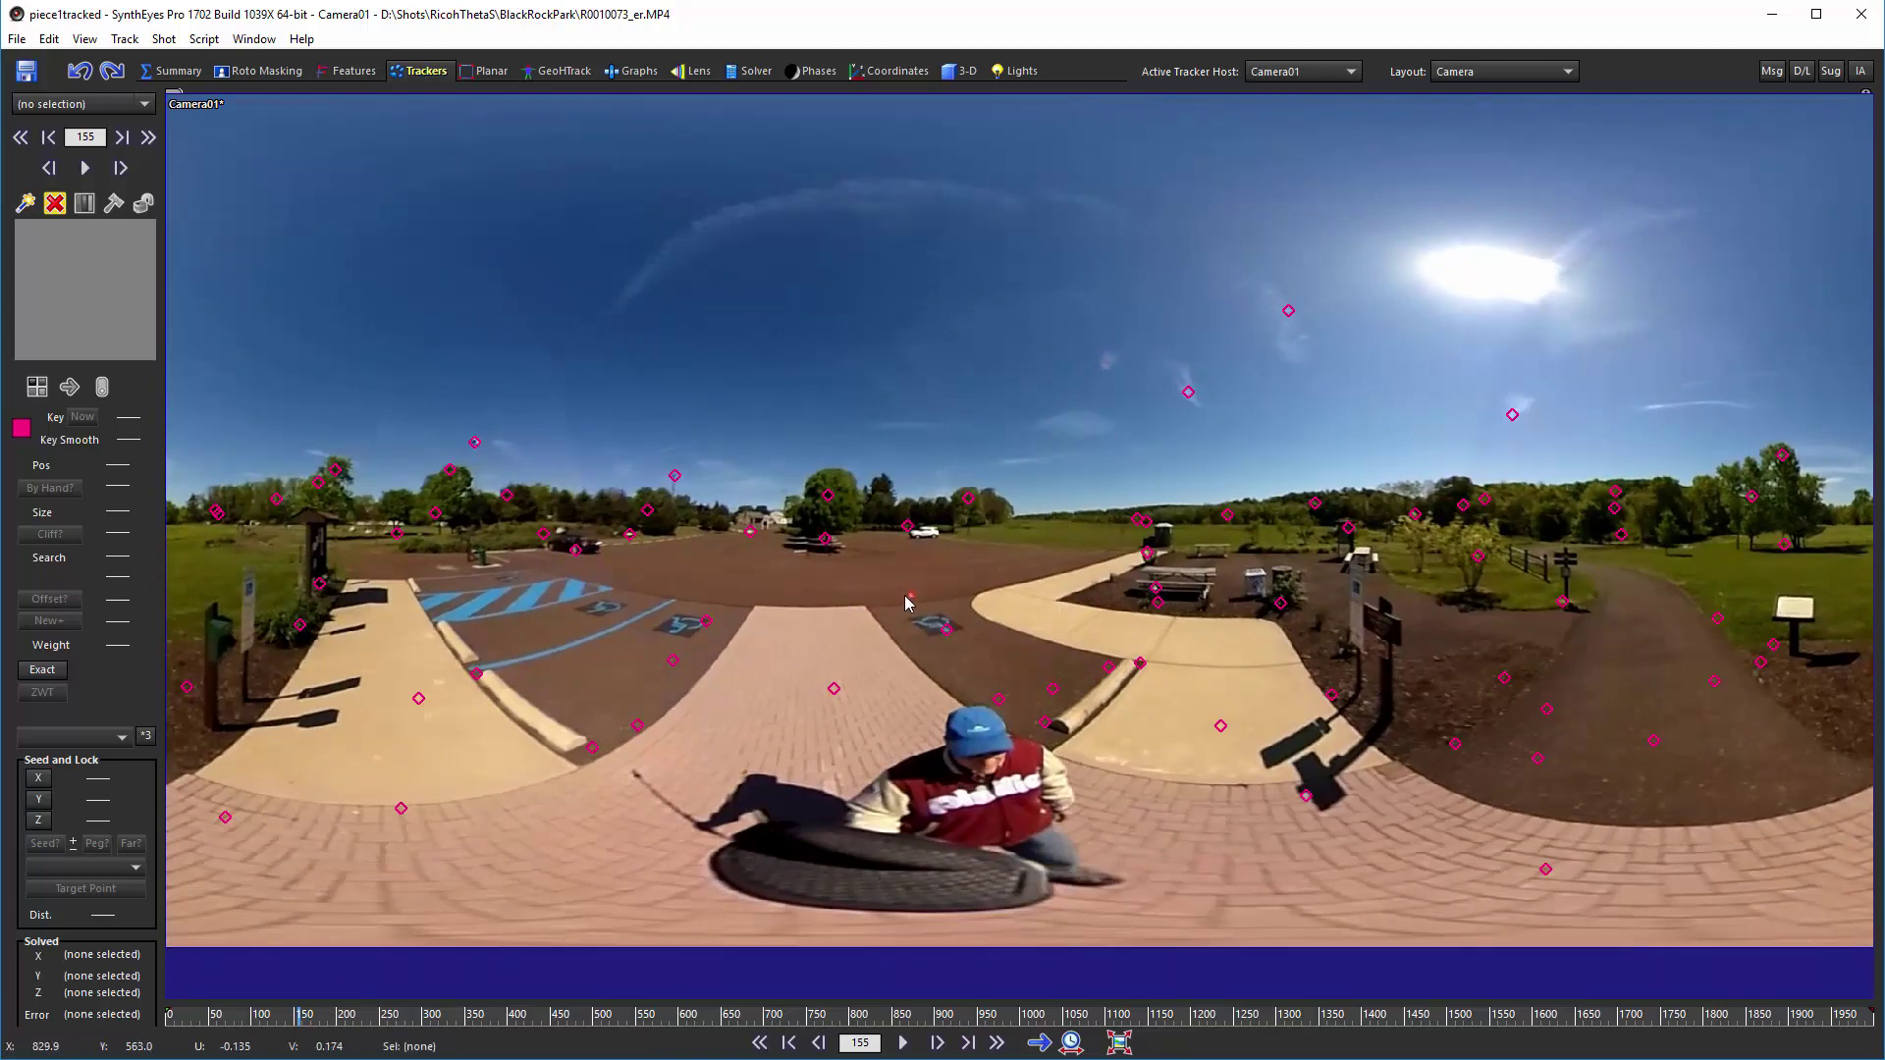
left_click(322, 1019)
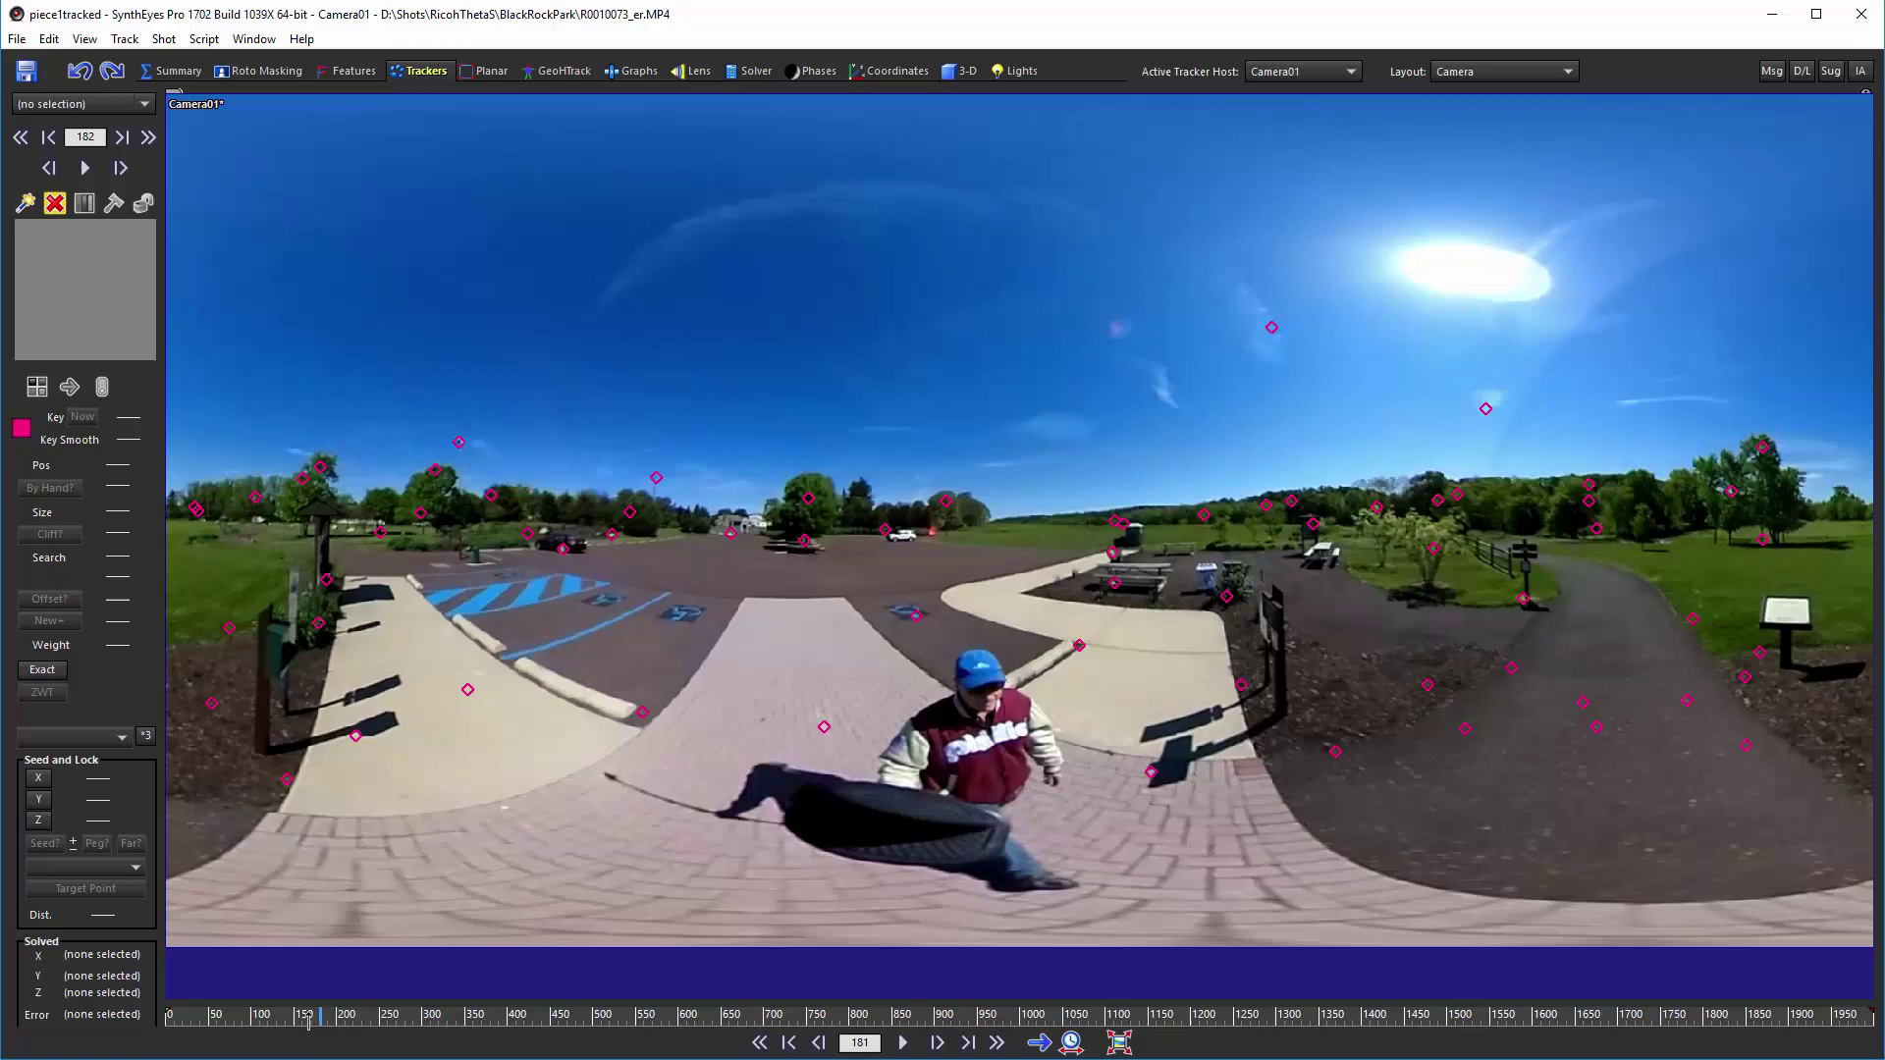
left_click_drag(321, 1019, 374, 1036)
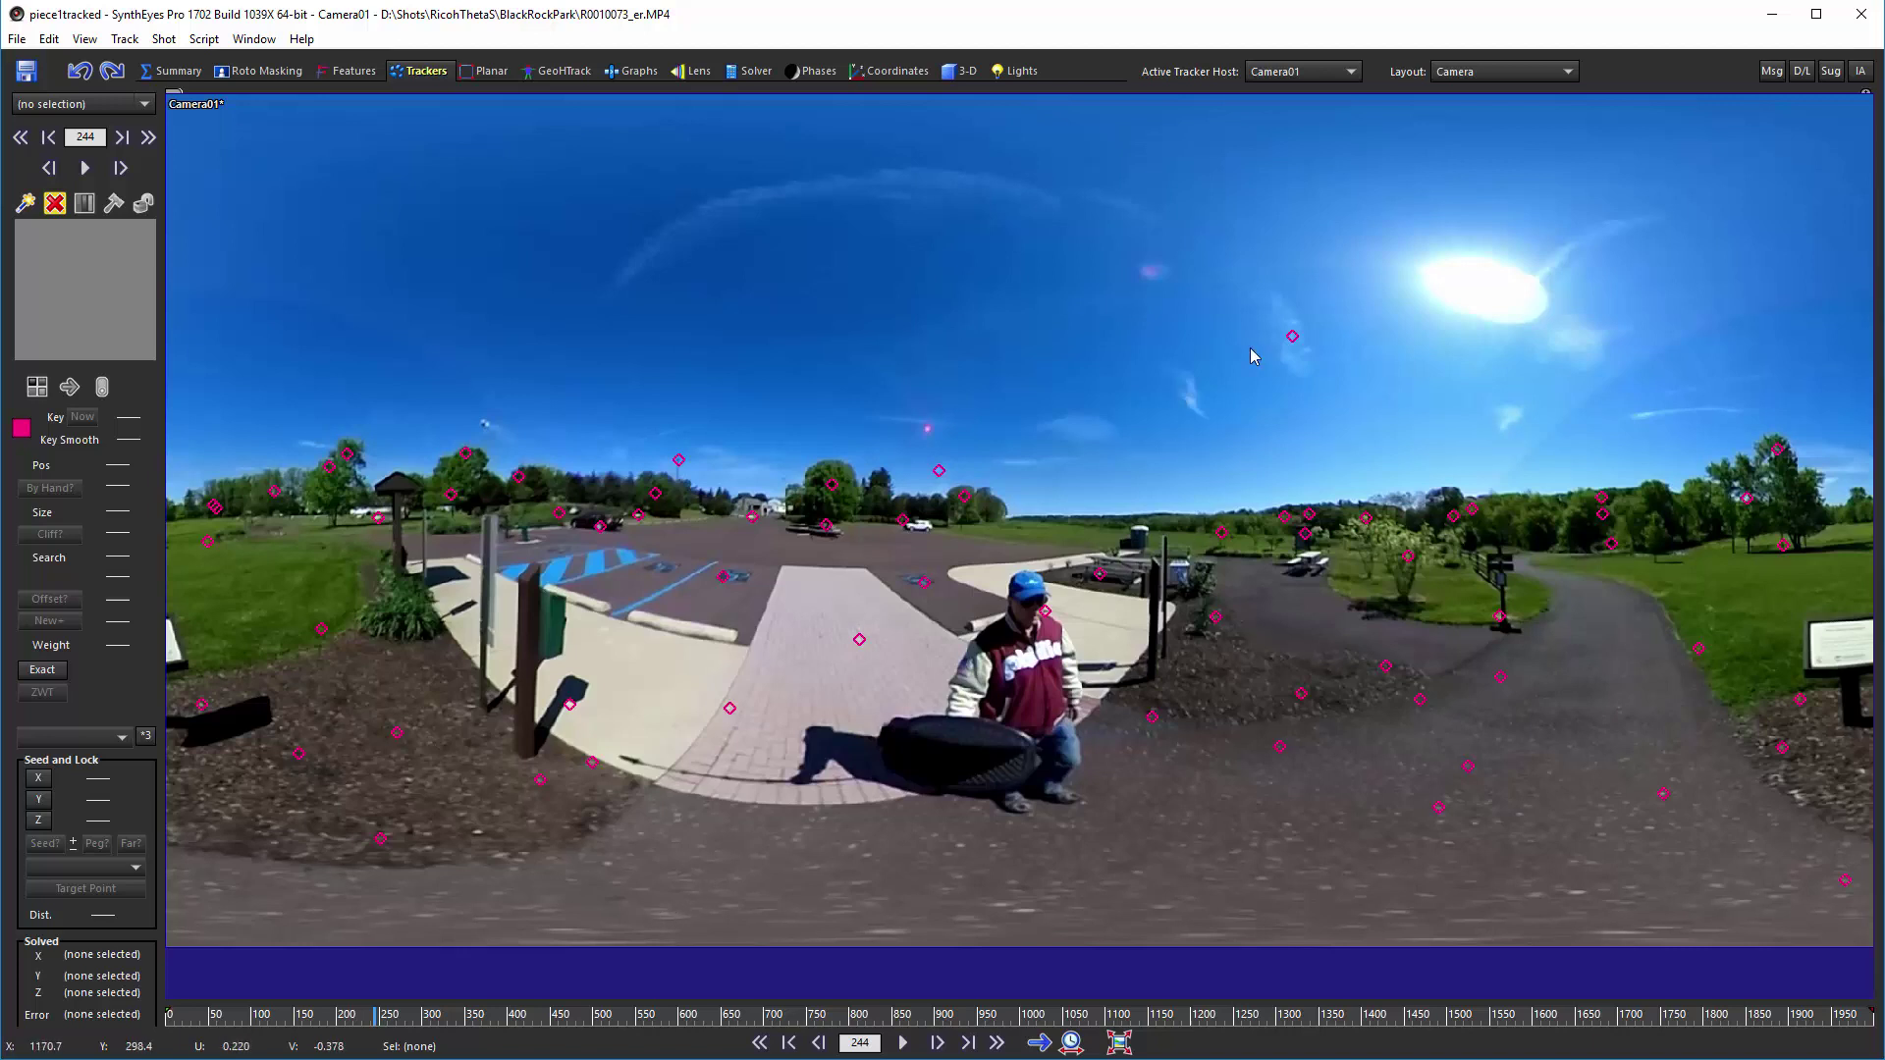
Delete the stray sky trackers and the operator's blue-cap trackers across frames 124–755.
left_click(938, 470)
key("Delete")
left_click_drag(421, 1015, 263, 1013)
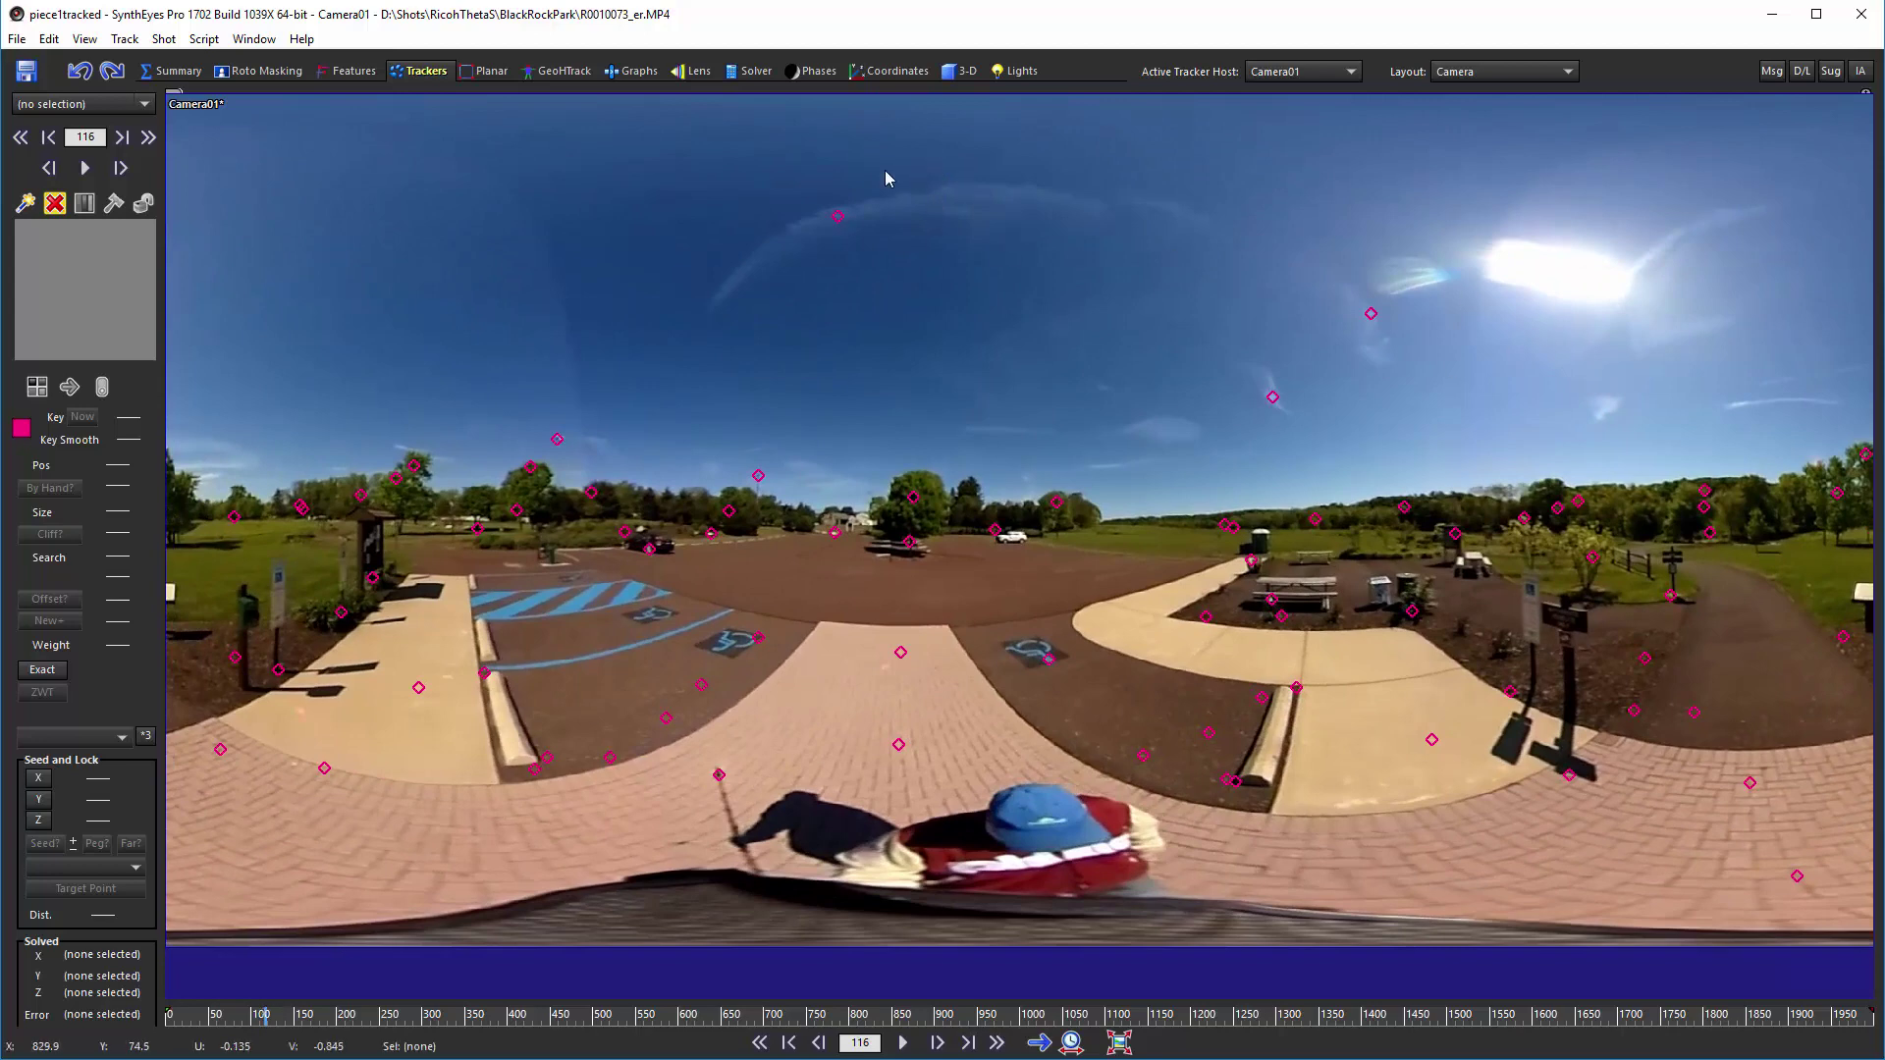
mouse_move(894, 169)
left_mouse_down()
mouse_move(1388, 422)
mouse_move(1497, 212)
left_mouse_up()
left_click(1496, 212)
left_click_drag(322, 1026, 874, 1016)
mouse_move(1773, 236)
left_mouse_down()
mouse_move(1209, 83)
mouse_move(708, 152)
mouse_move(709, 247)
mouse_move(801, 410)
mouse_move(1425, 460)
mouse_move(1653, 403)
mouse_move(1853, 265)
left_mouse_up()
key("Delete")
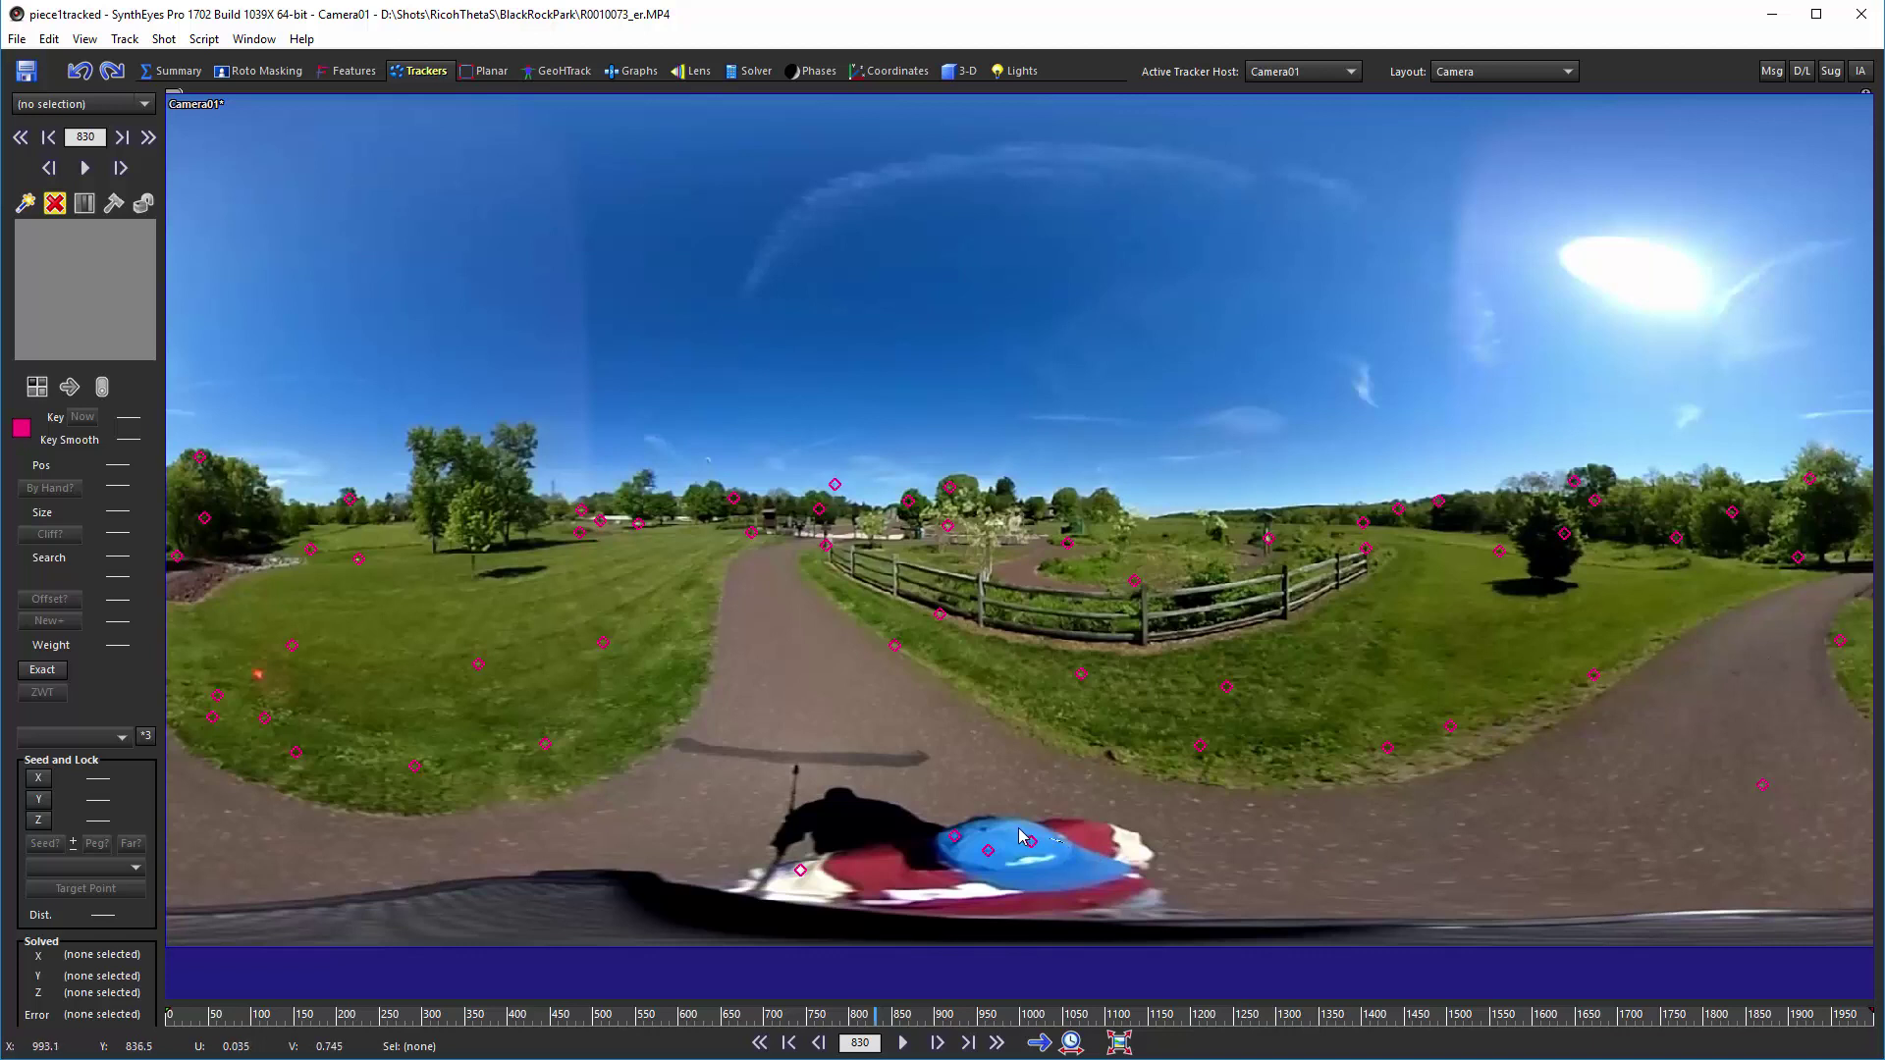
left_click_drag(943, 823, 1077, 893)
key("Delete")
From the Solver room, open the recent tour10.sni scene without saving the current piece.
left_click(749, 71)
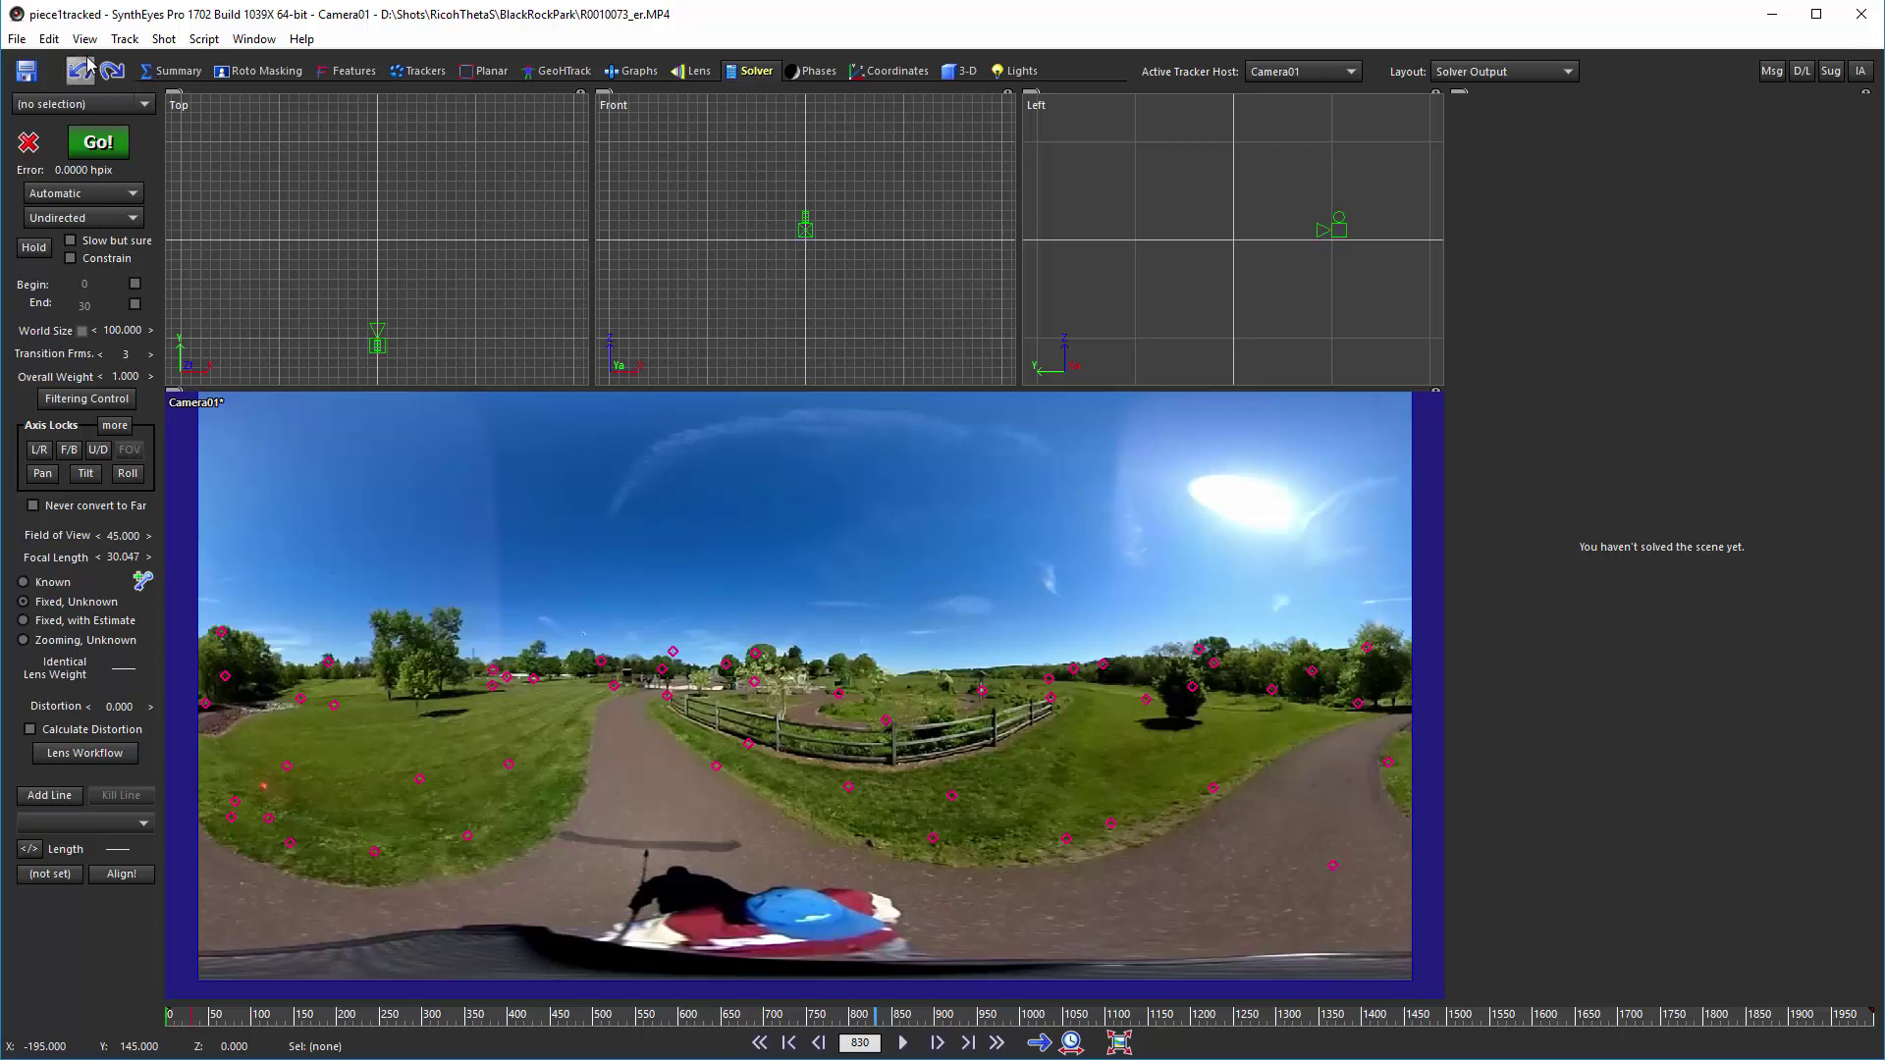
left_click(16, 39)
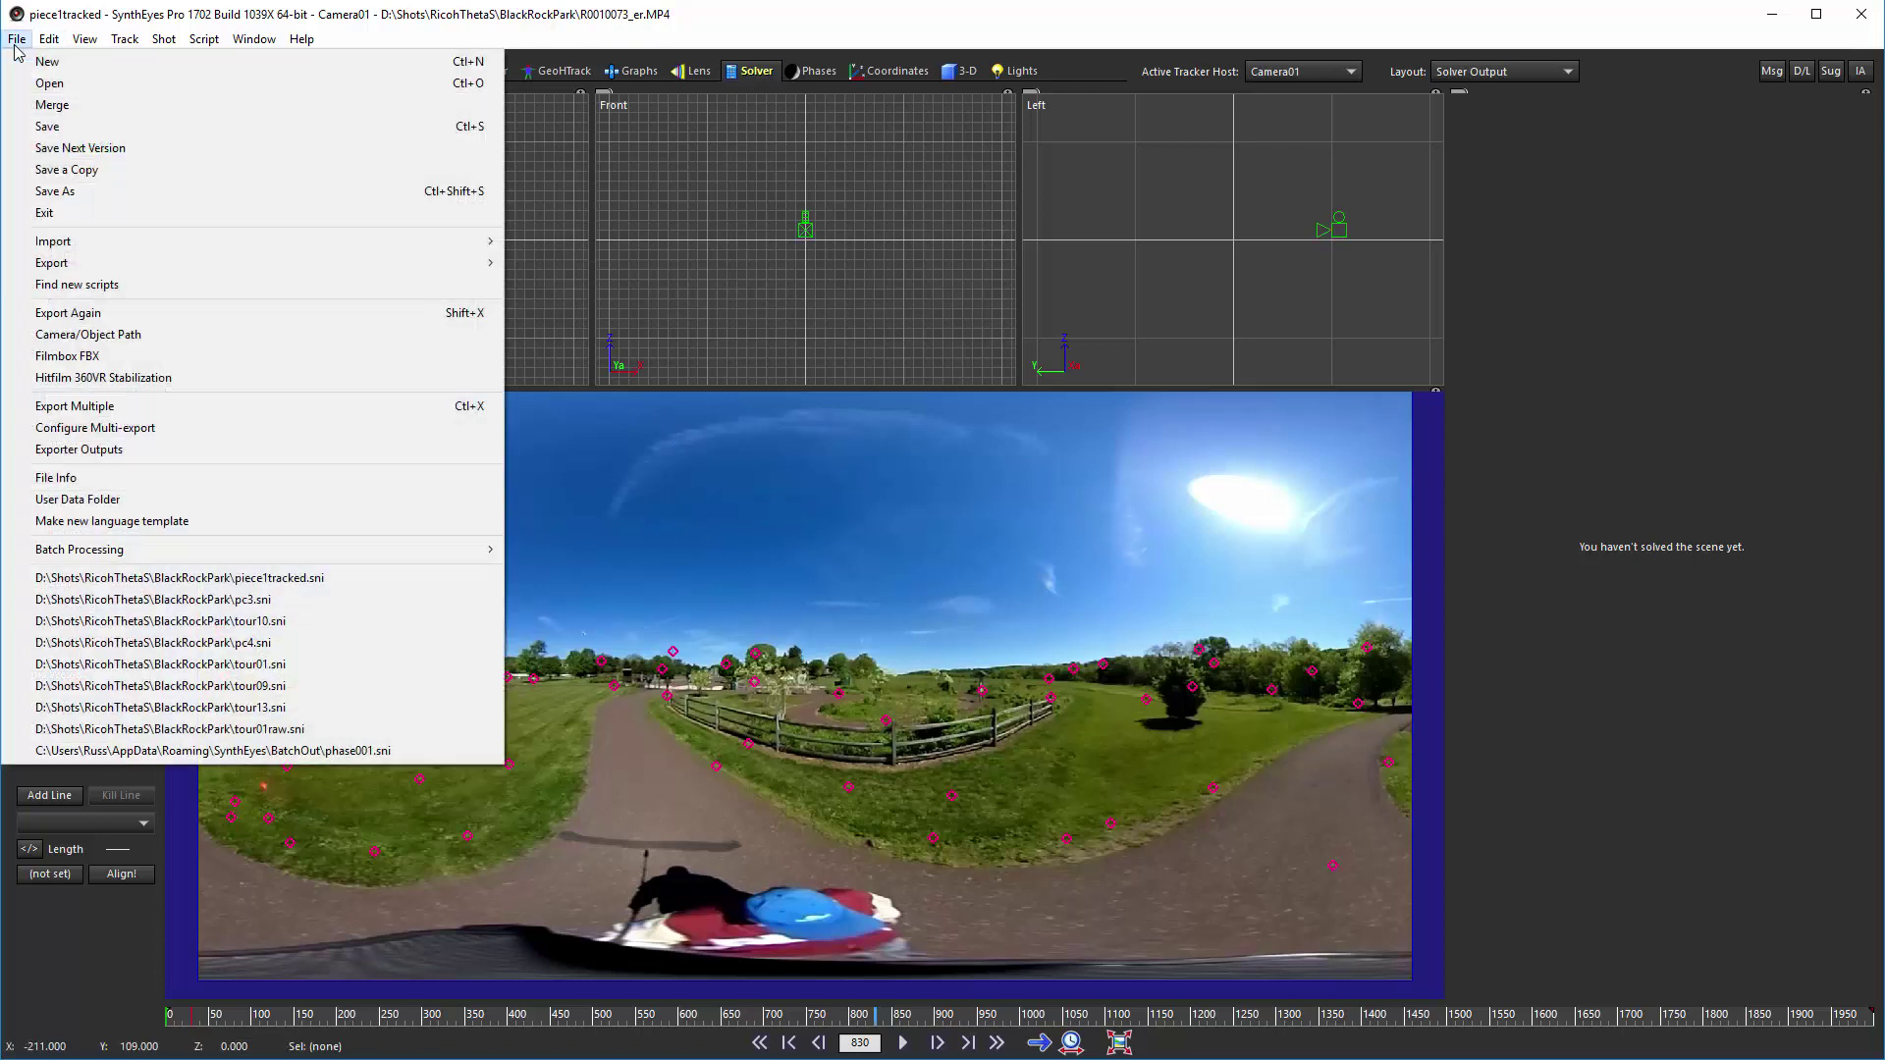
left_click(157, 620)
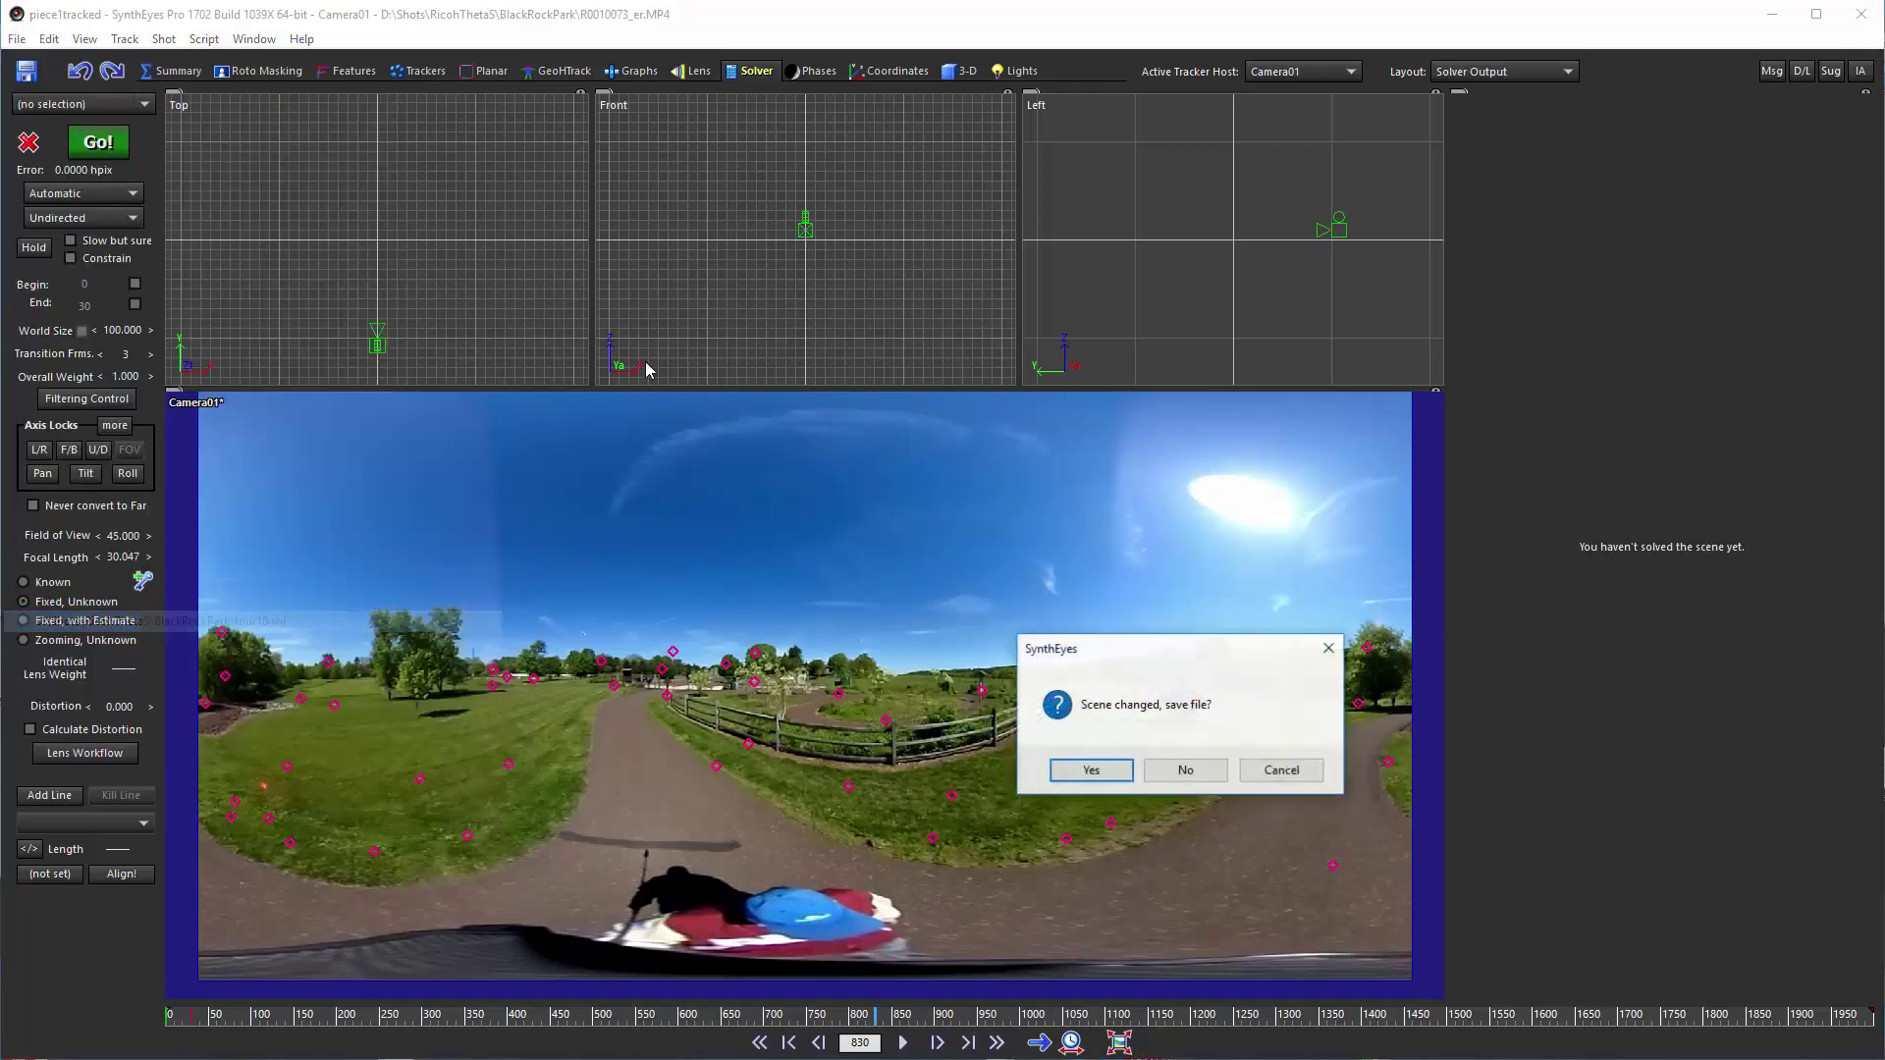
left_click(1150, 771)
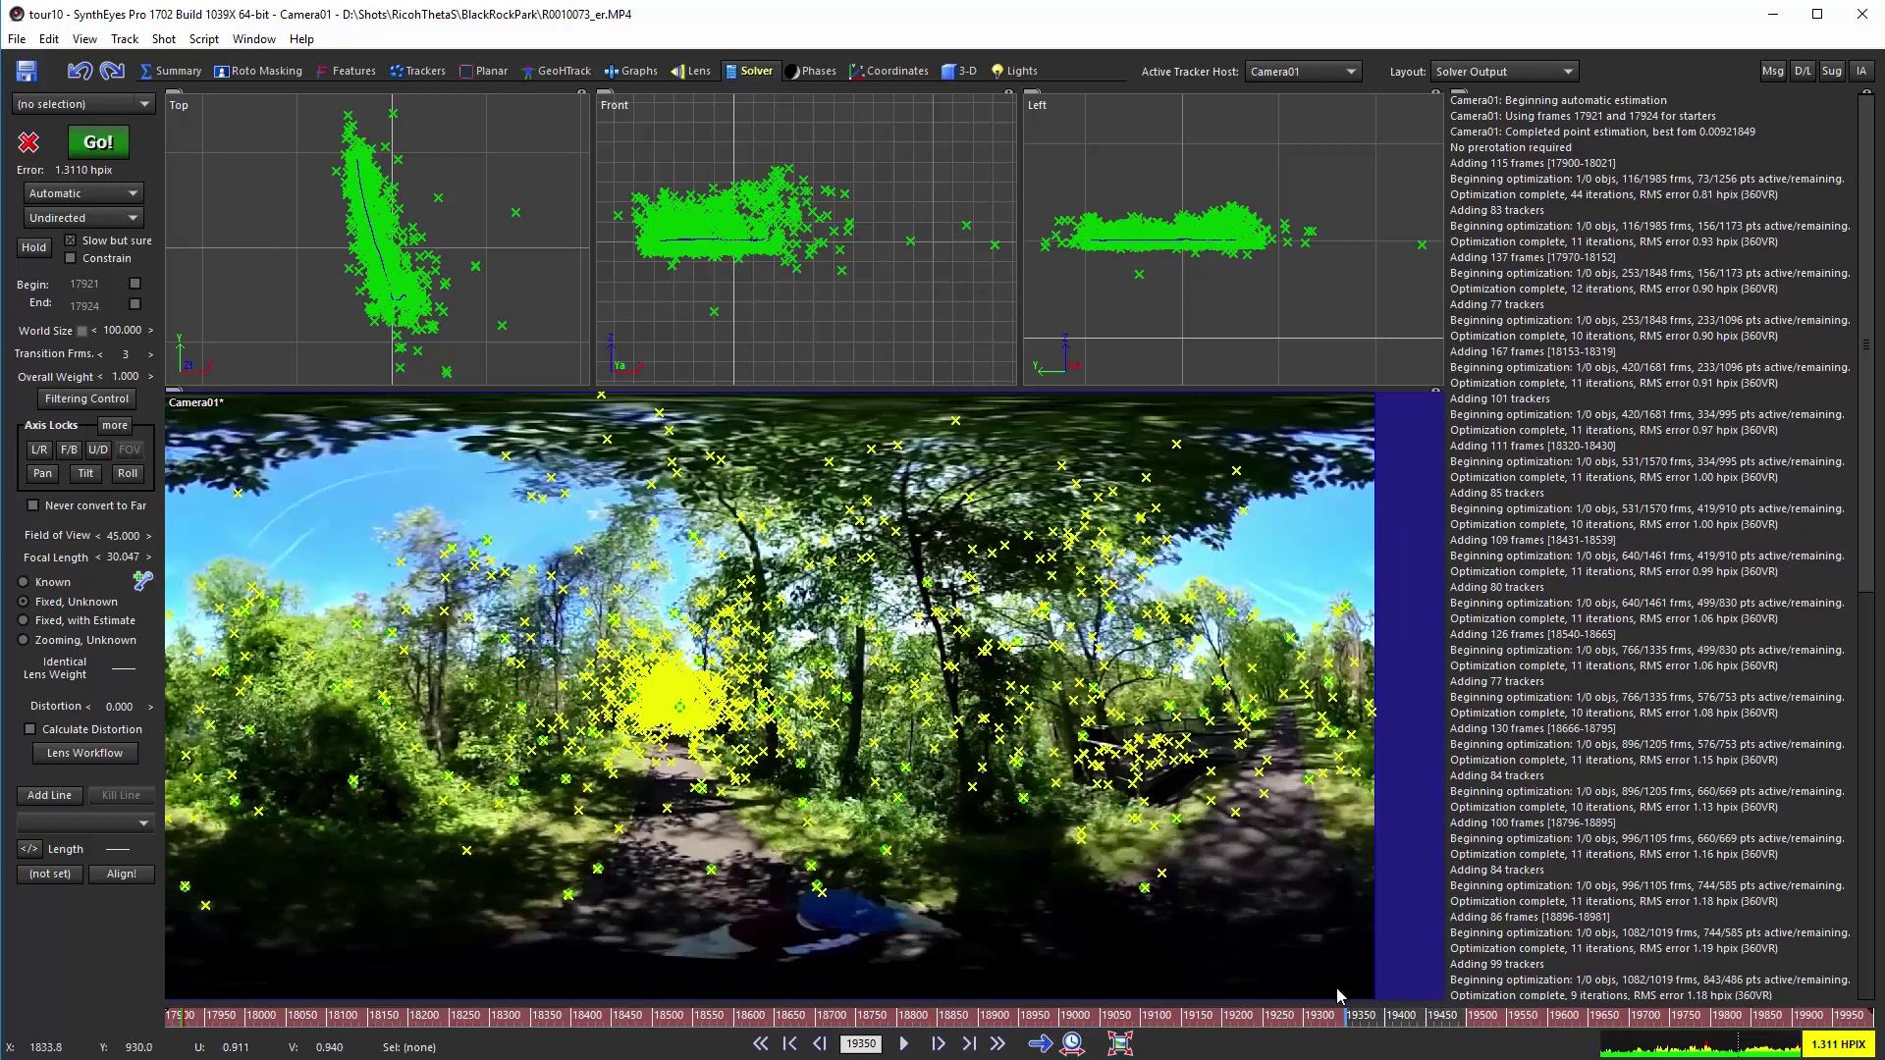
left_click_drag(1345, 1016, 1696, 1016)
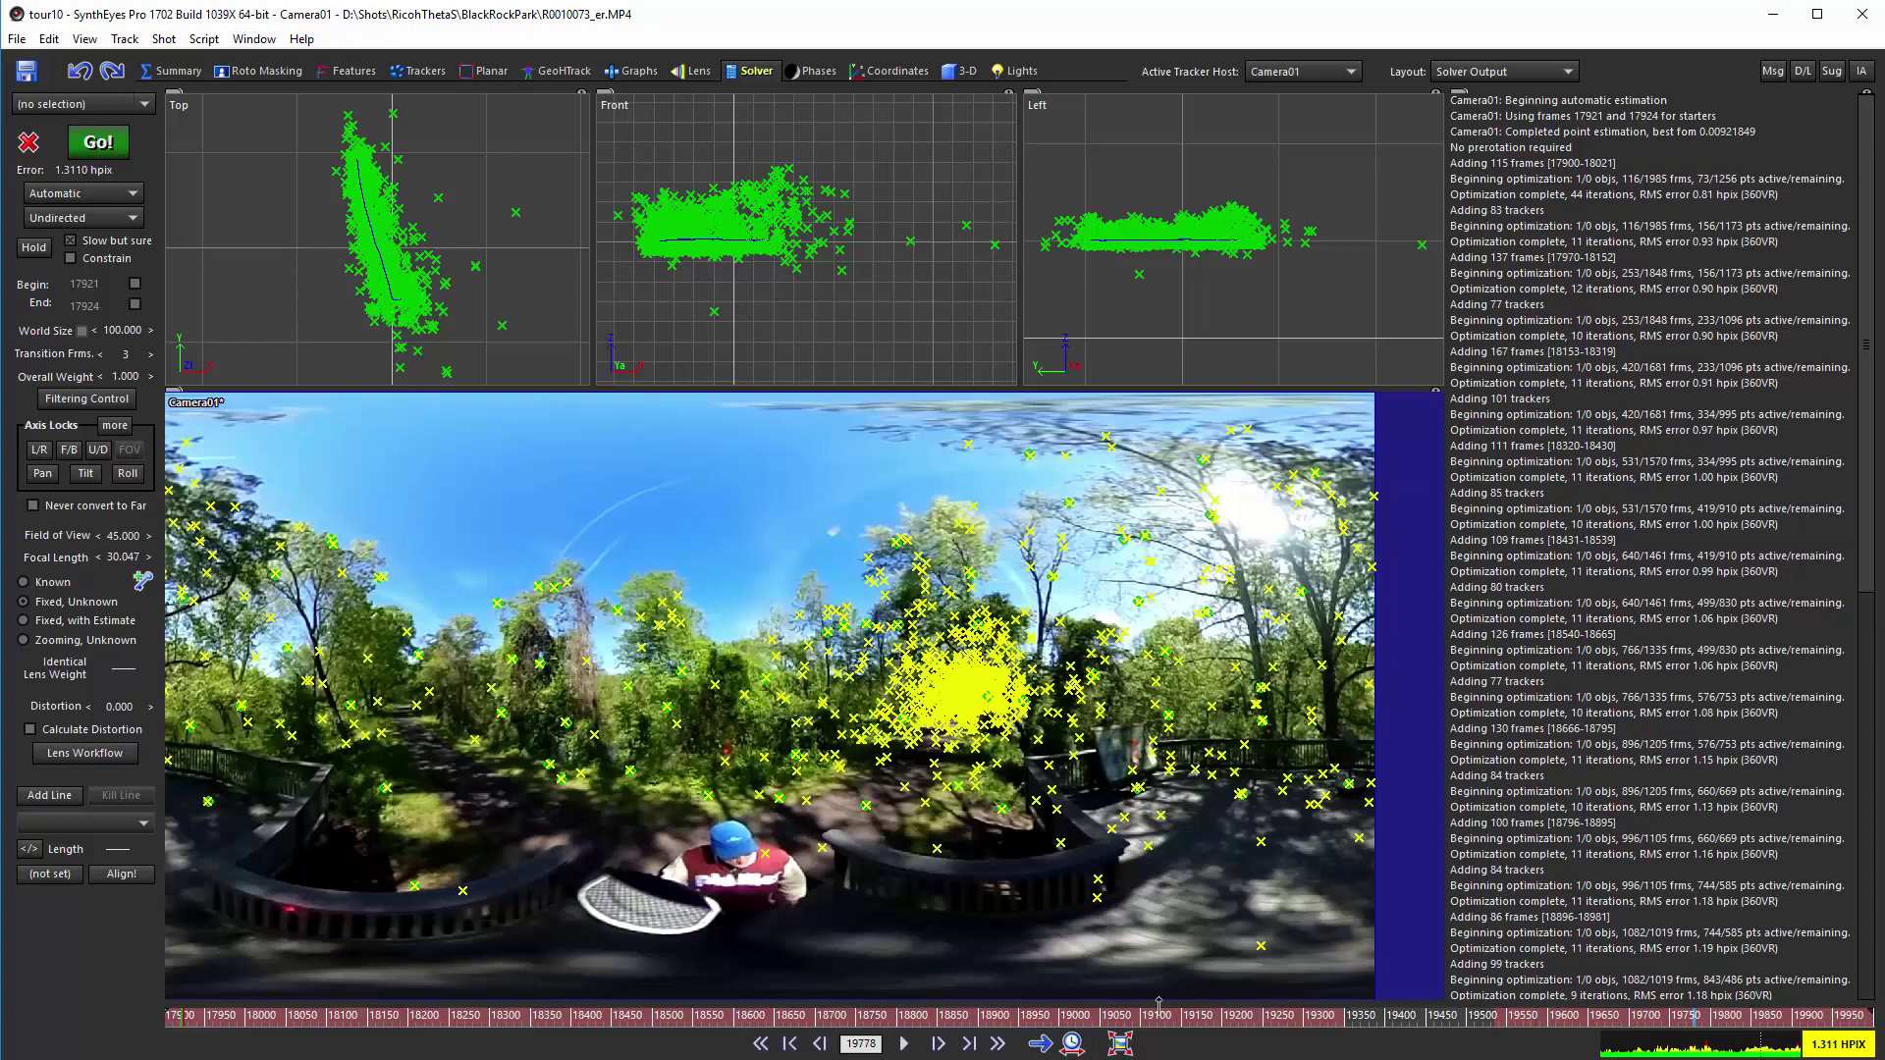
left_click(1417, 1017)
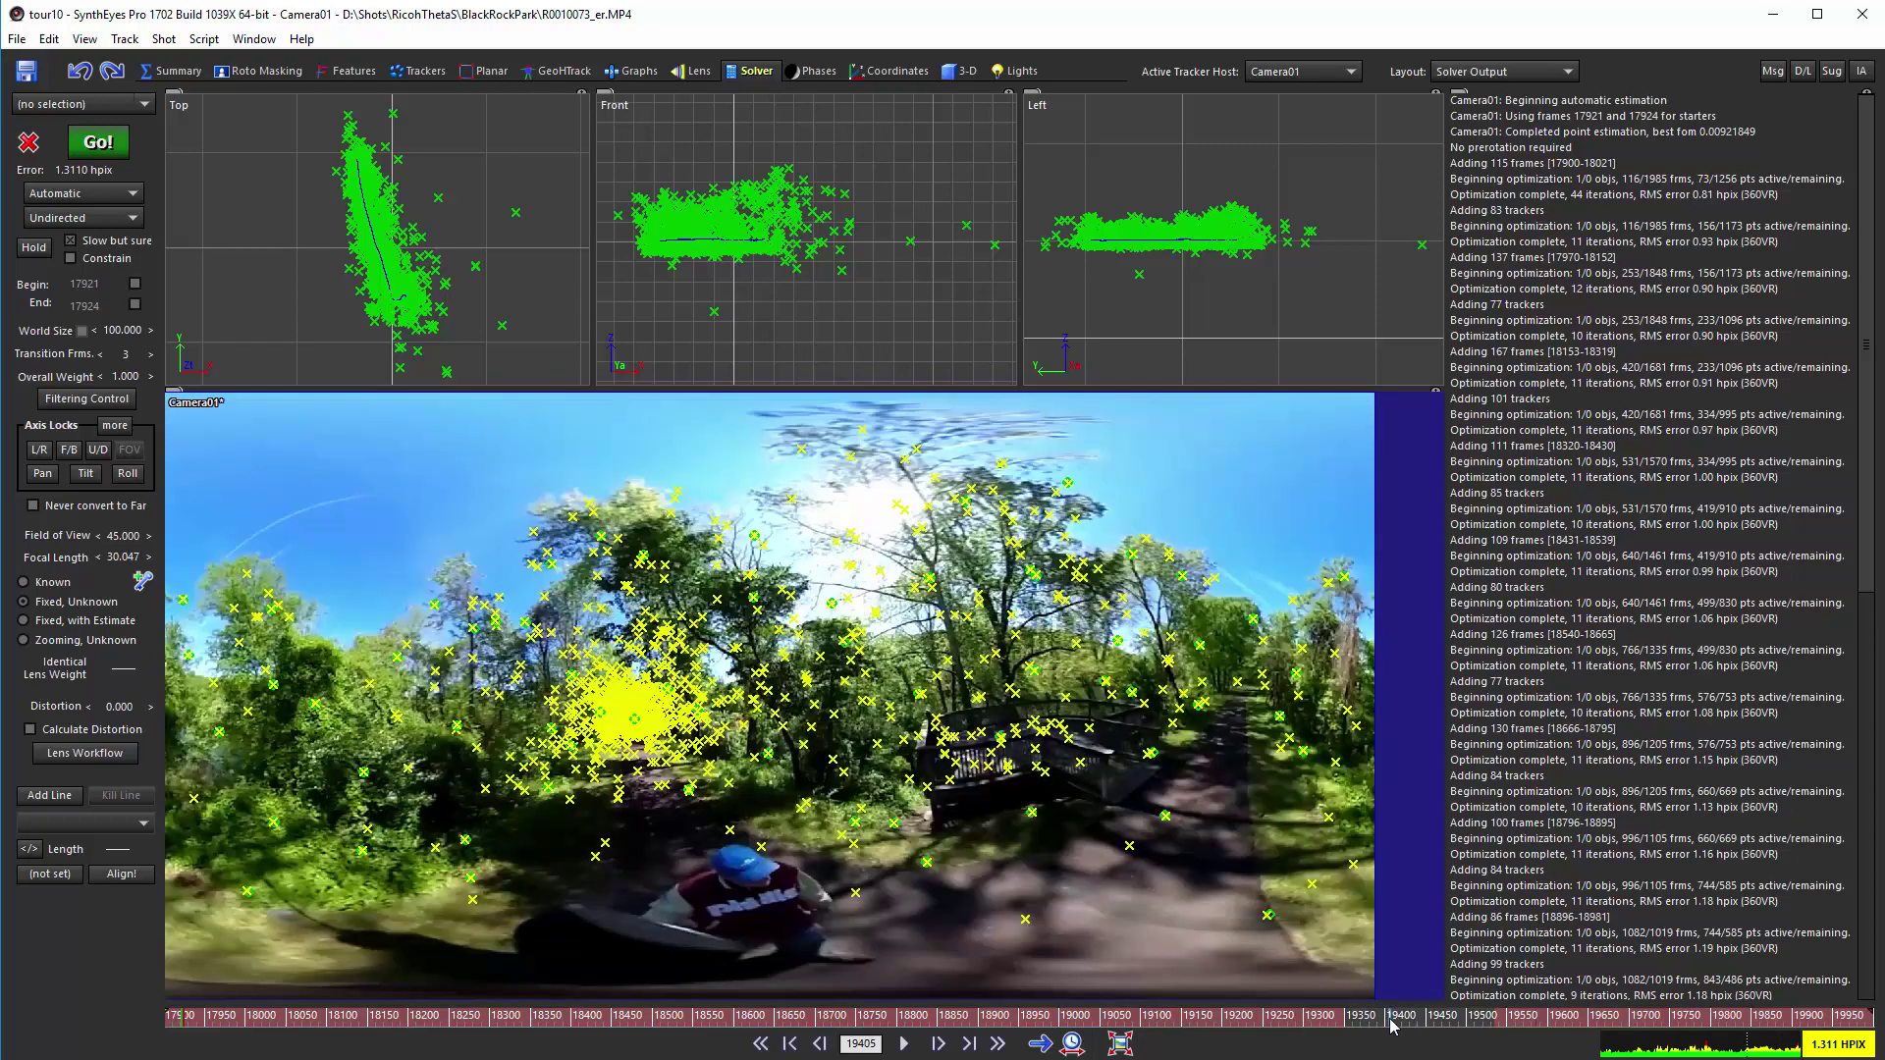
left_click(1437, 1019)
left_click_drag(1437, 1026, 1412, 1028)
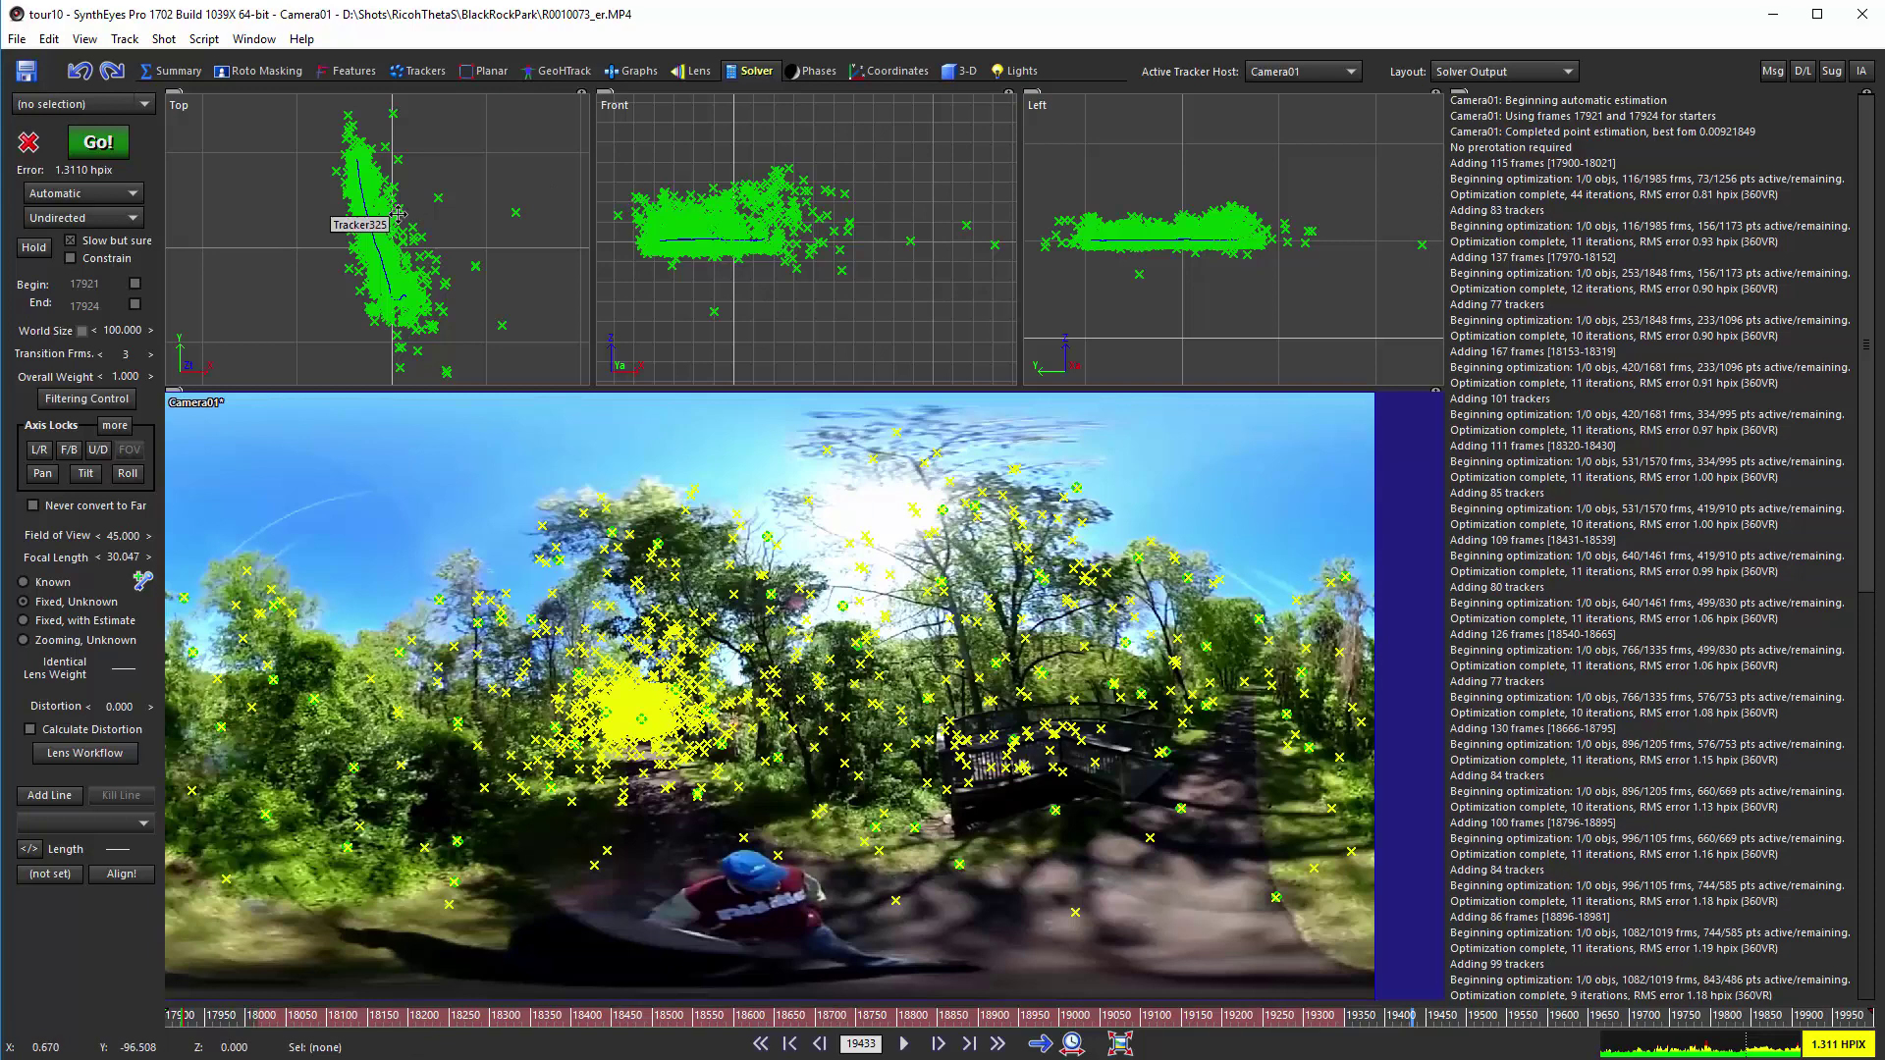
In the Graphs room, display every tracker's error curve and select Tracker884's highest spike.
left_click(647, 74)
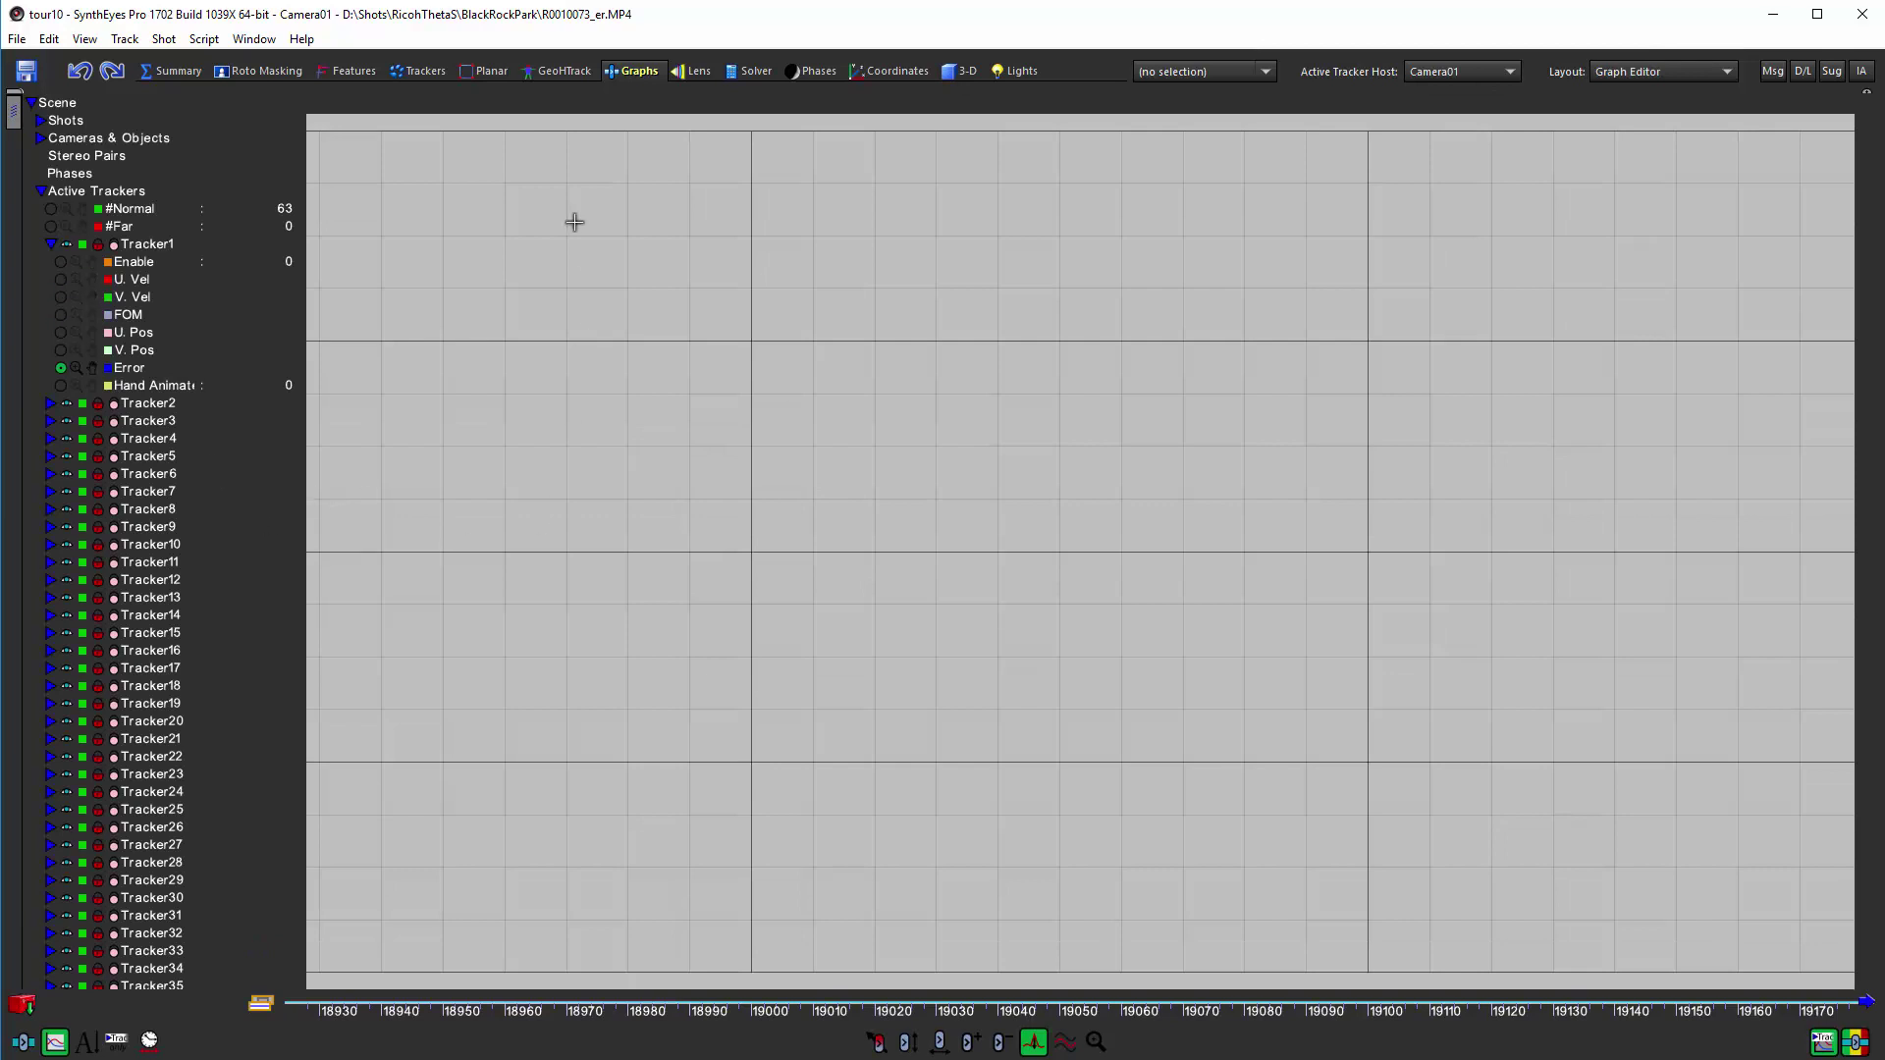
key("ctrl+a")
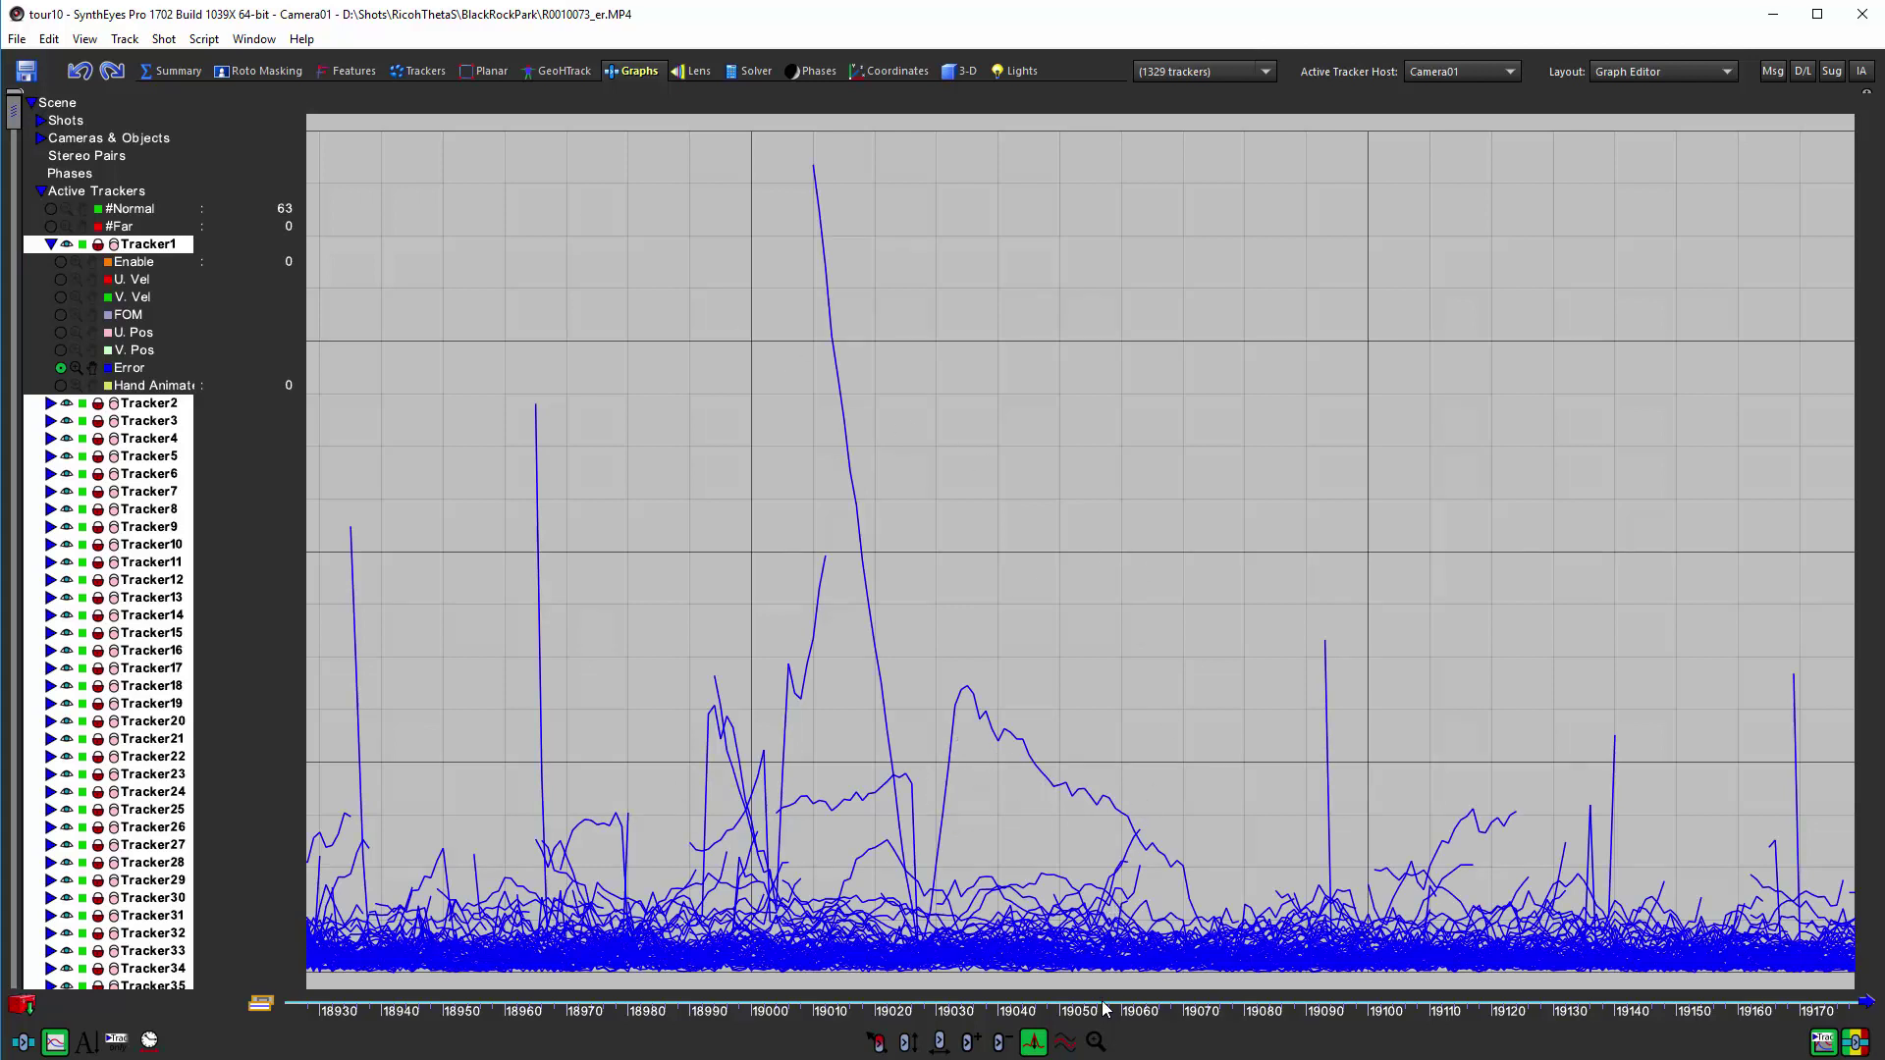
left_click(1055, 792)
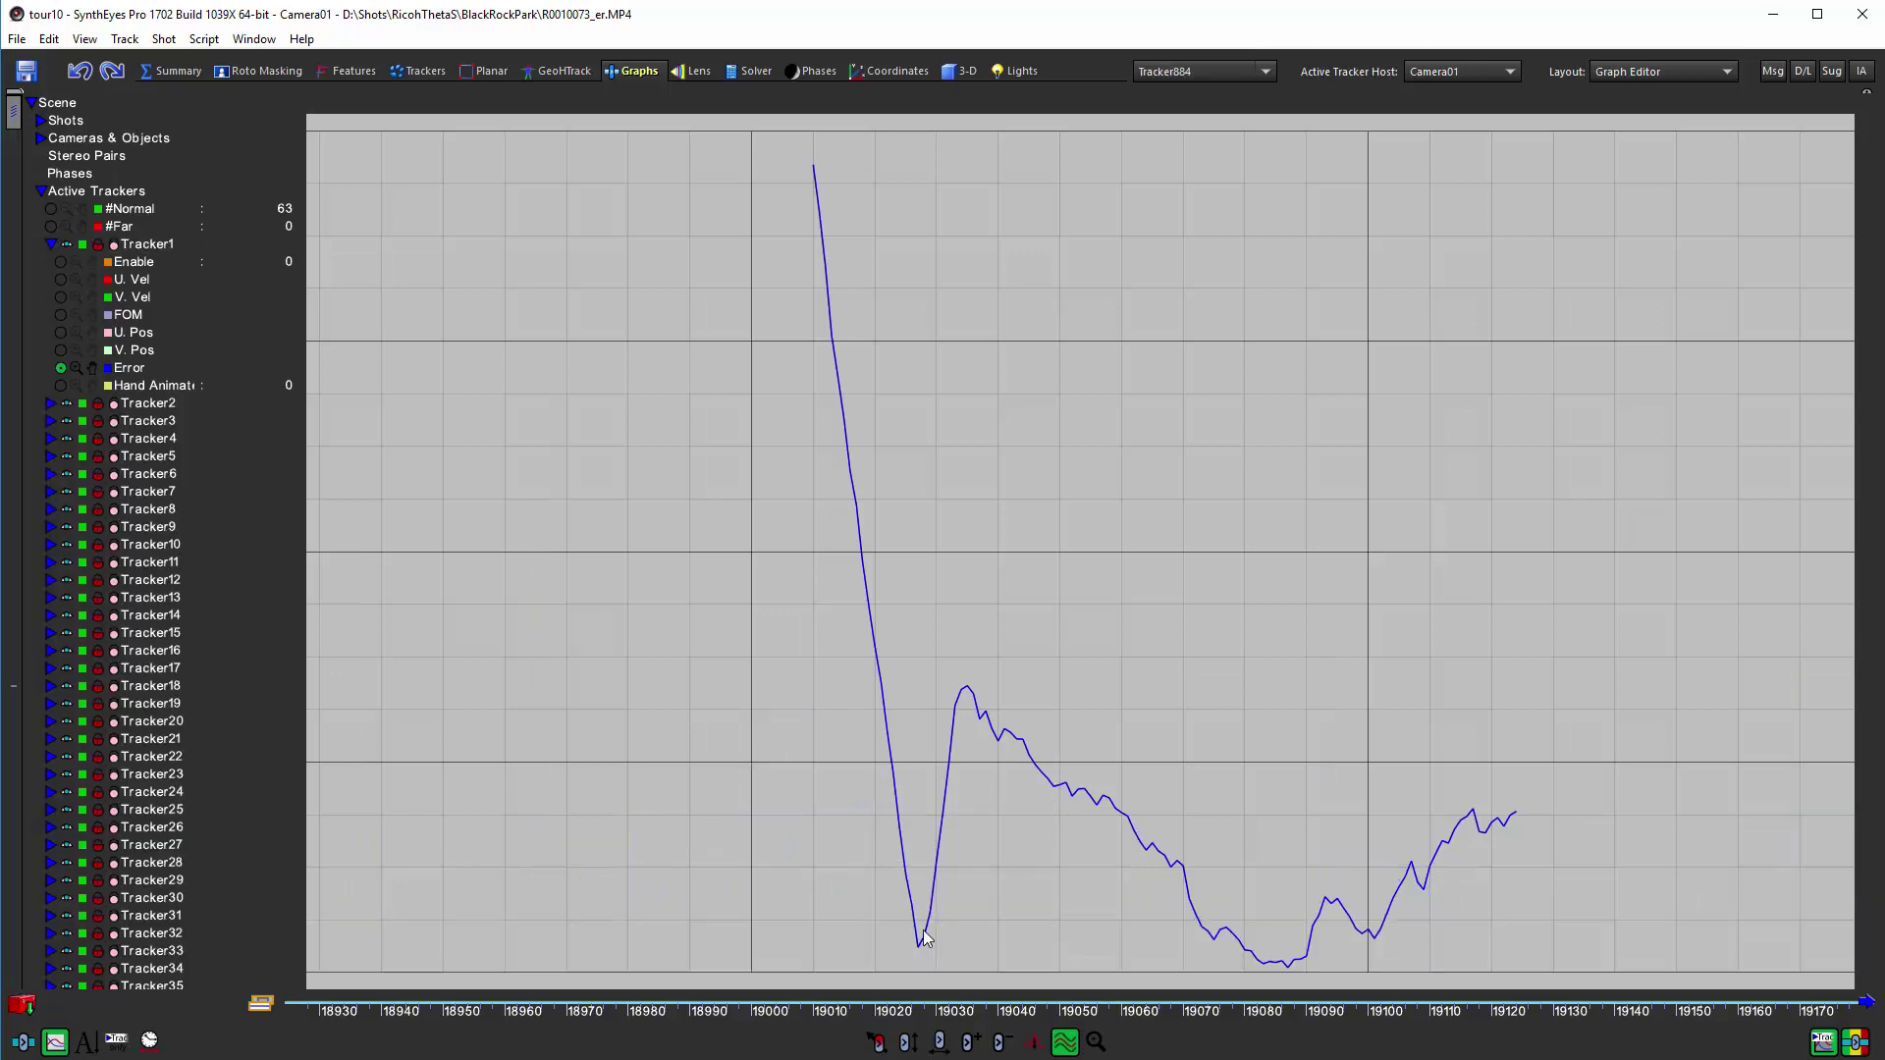
left_click(178, 71)
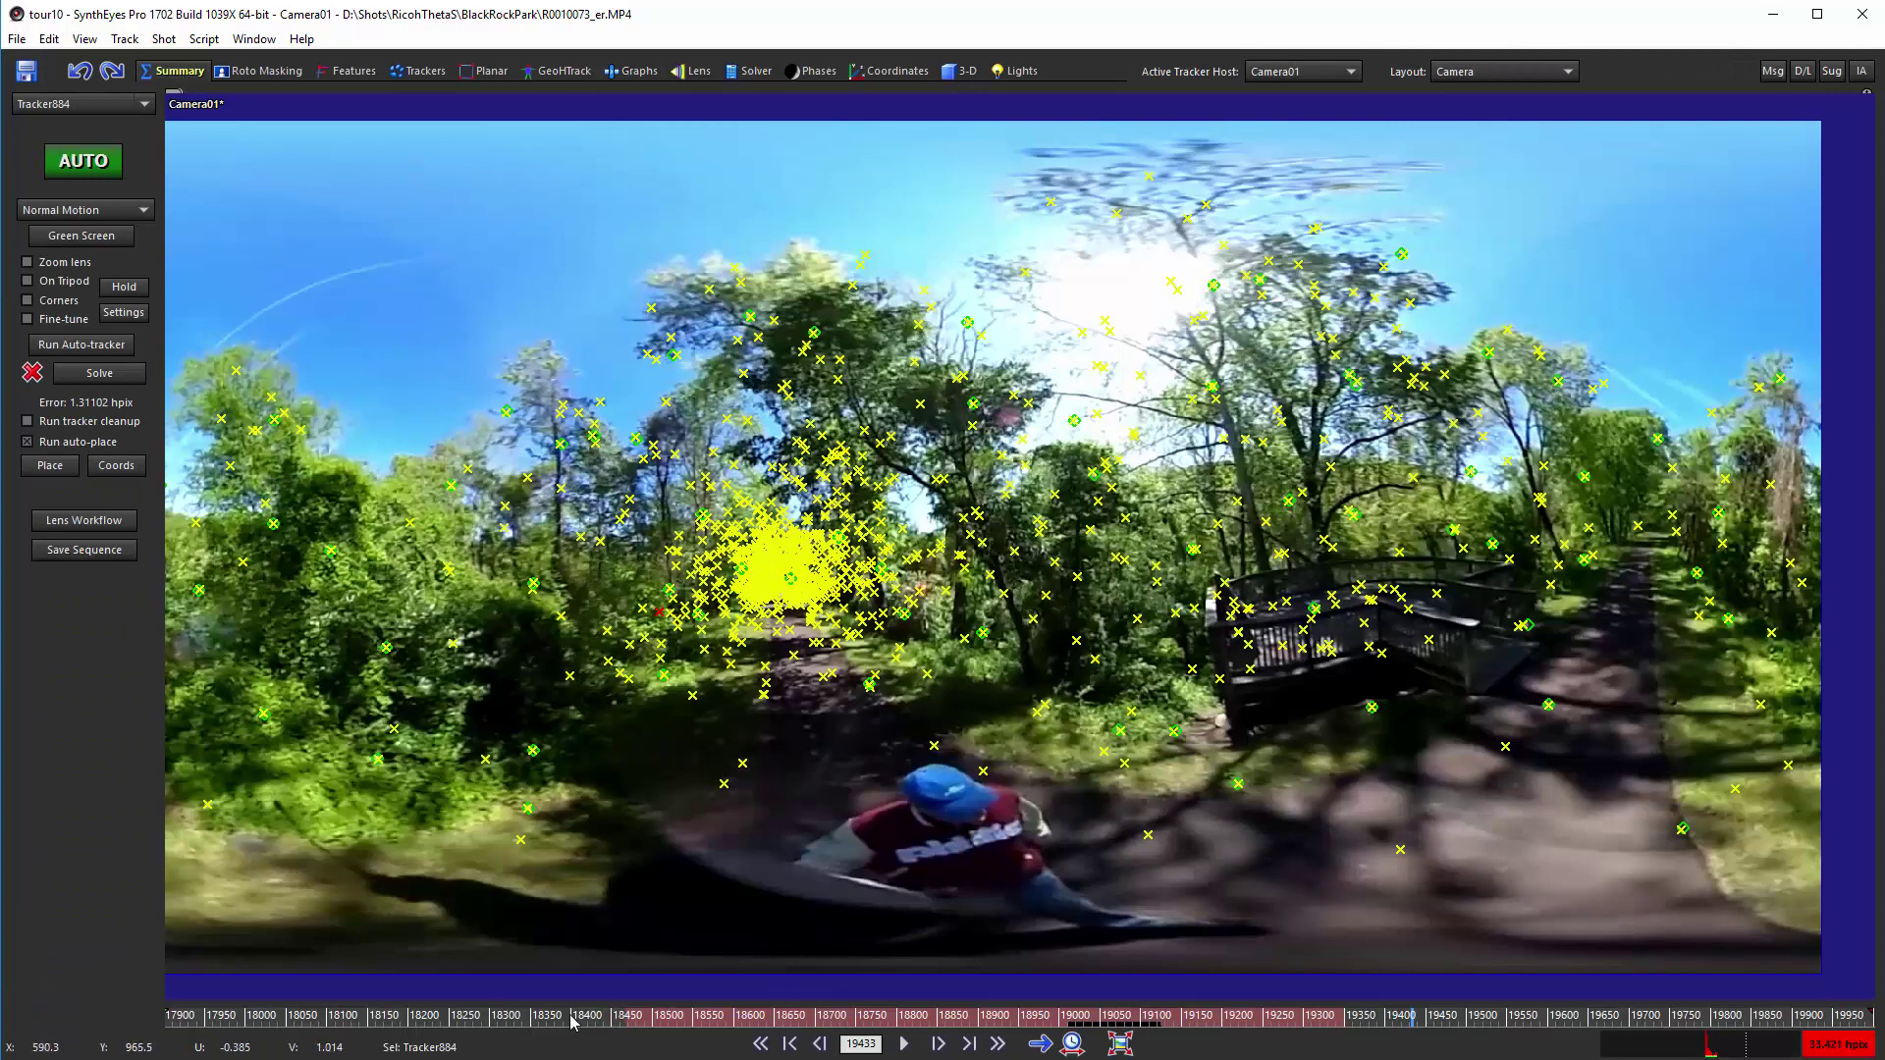
left_click(1115, 1024)
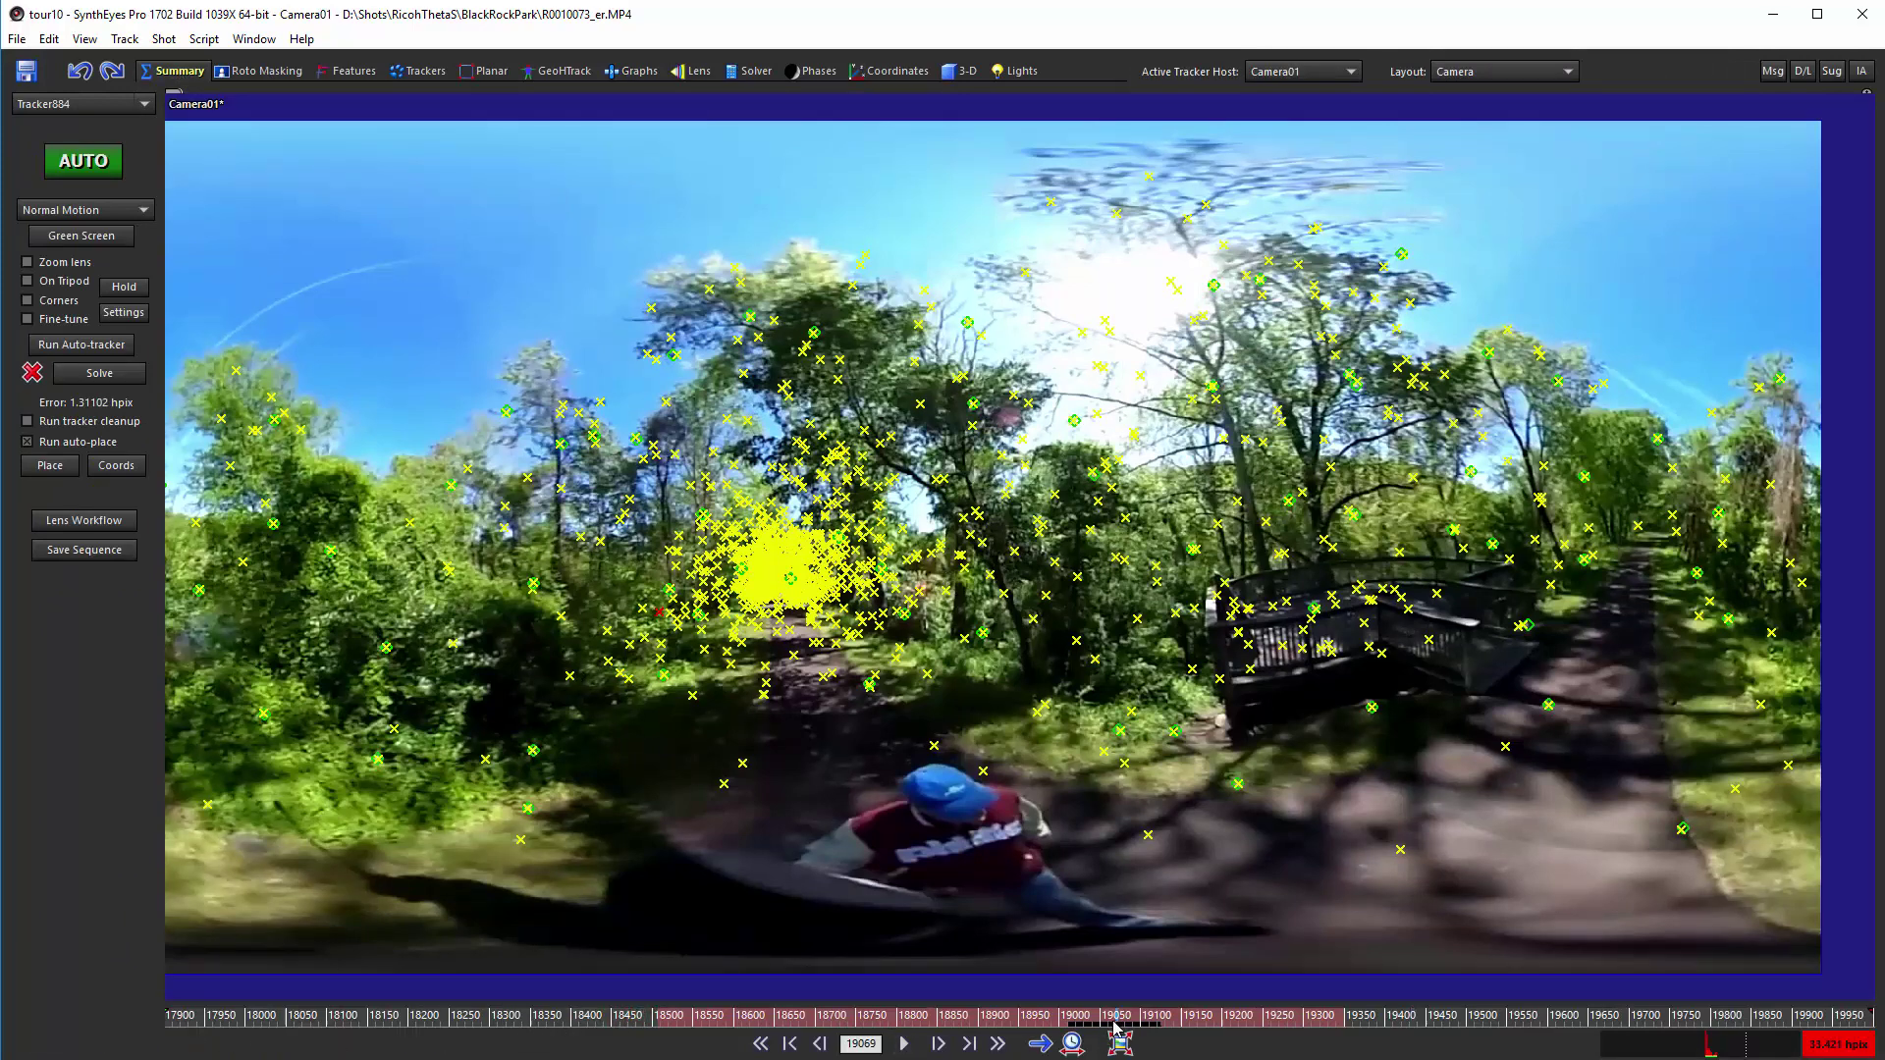
left_click(1061, 1024)
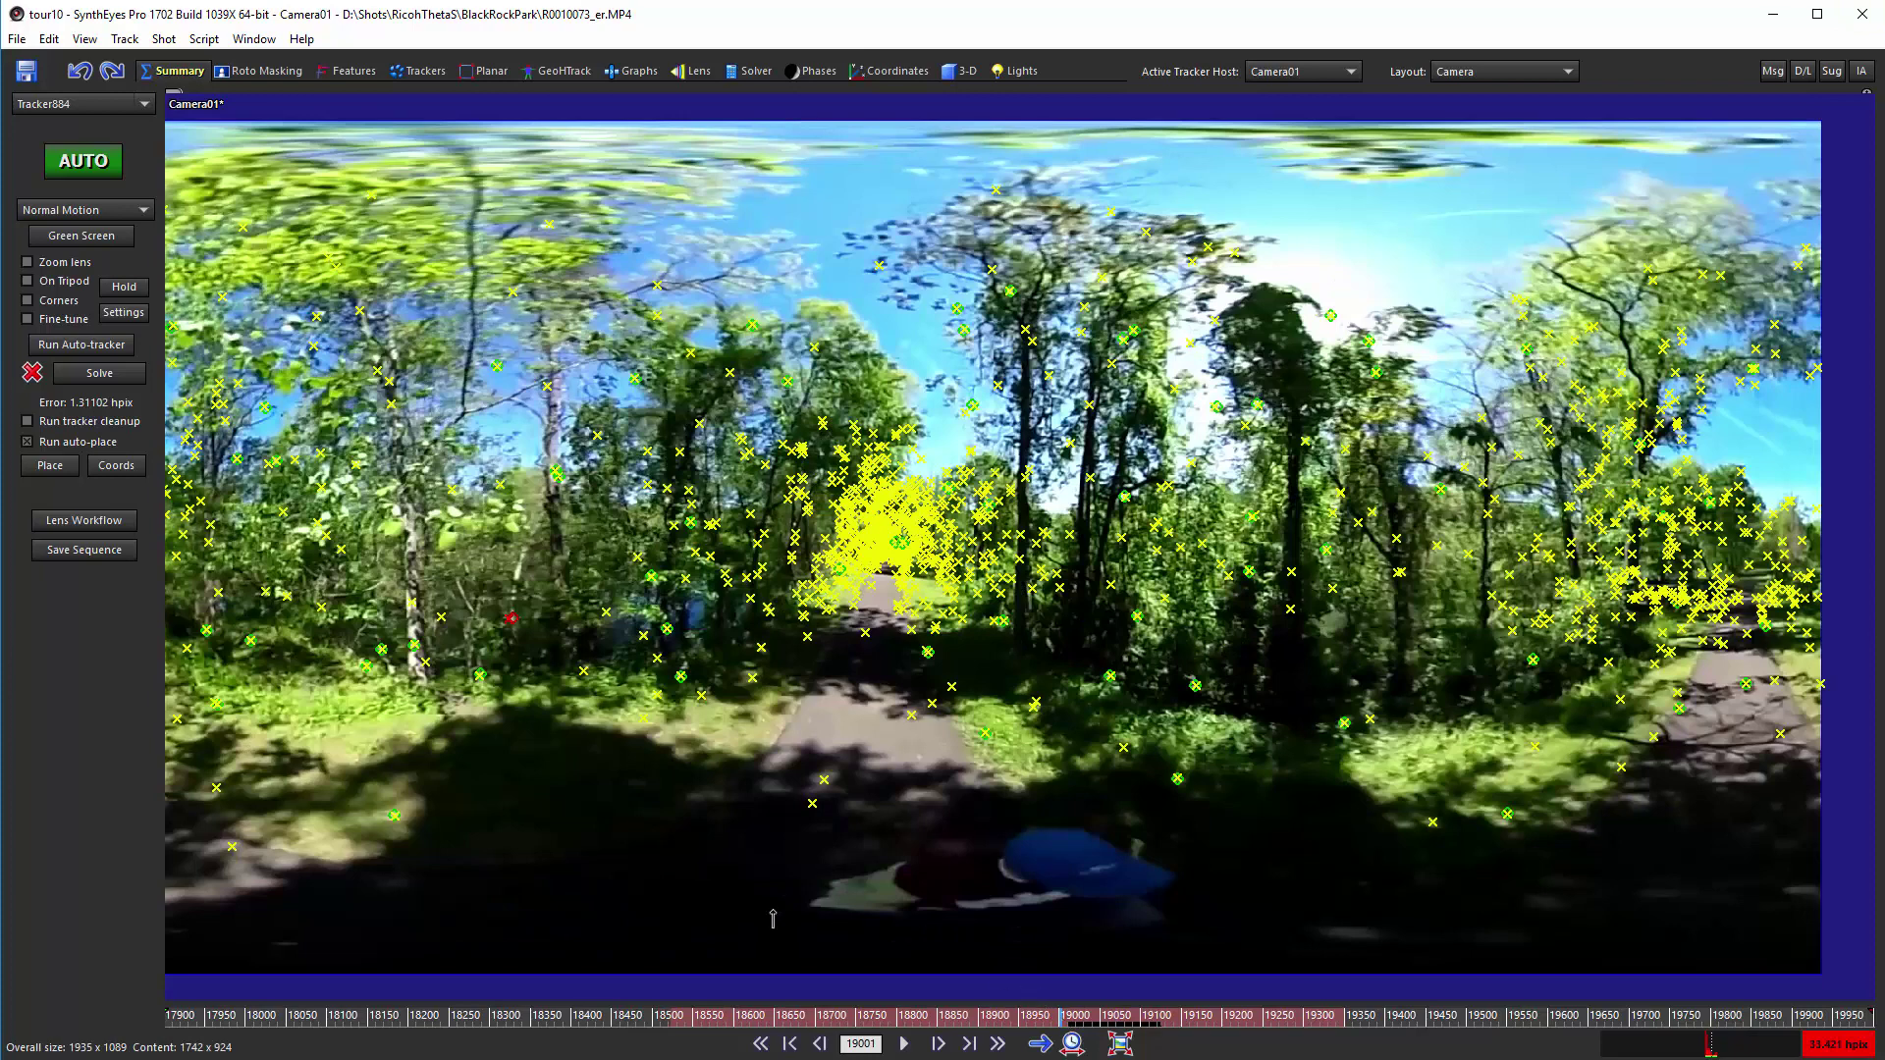
left_click(531, 1024)
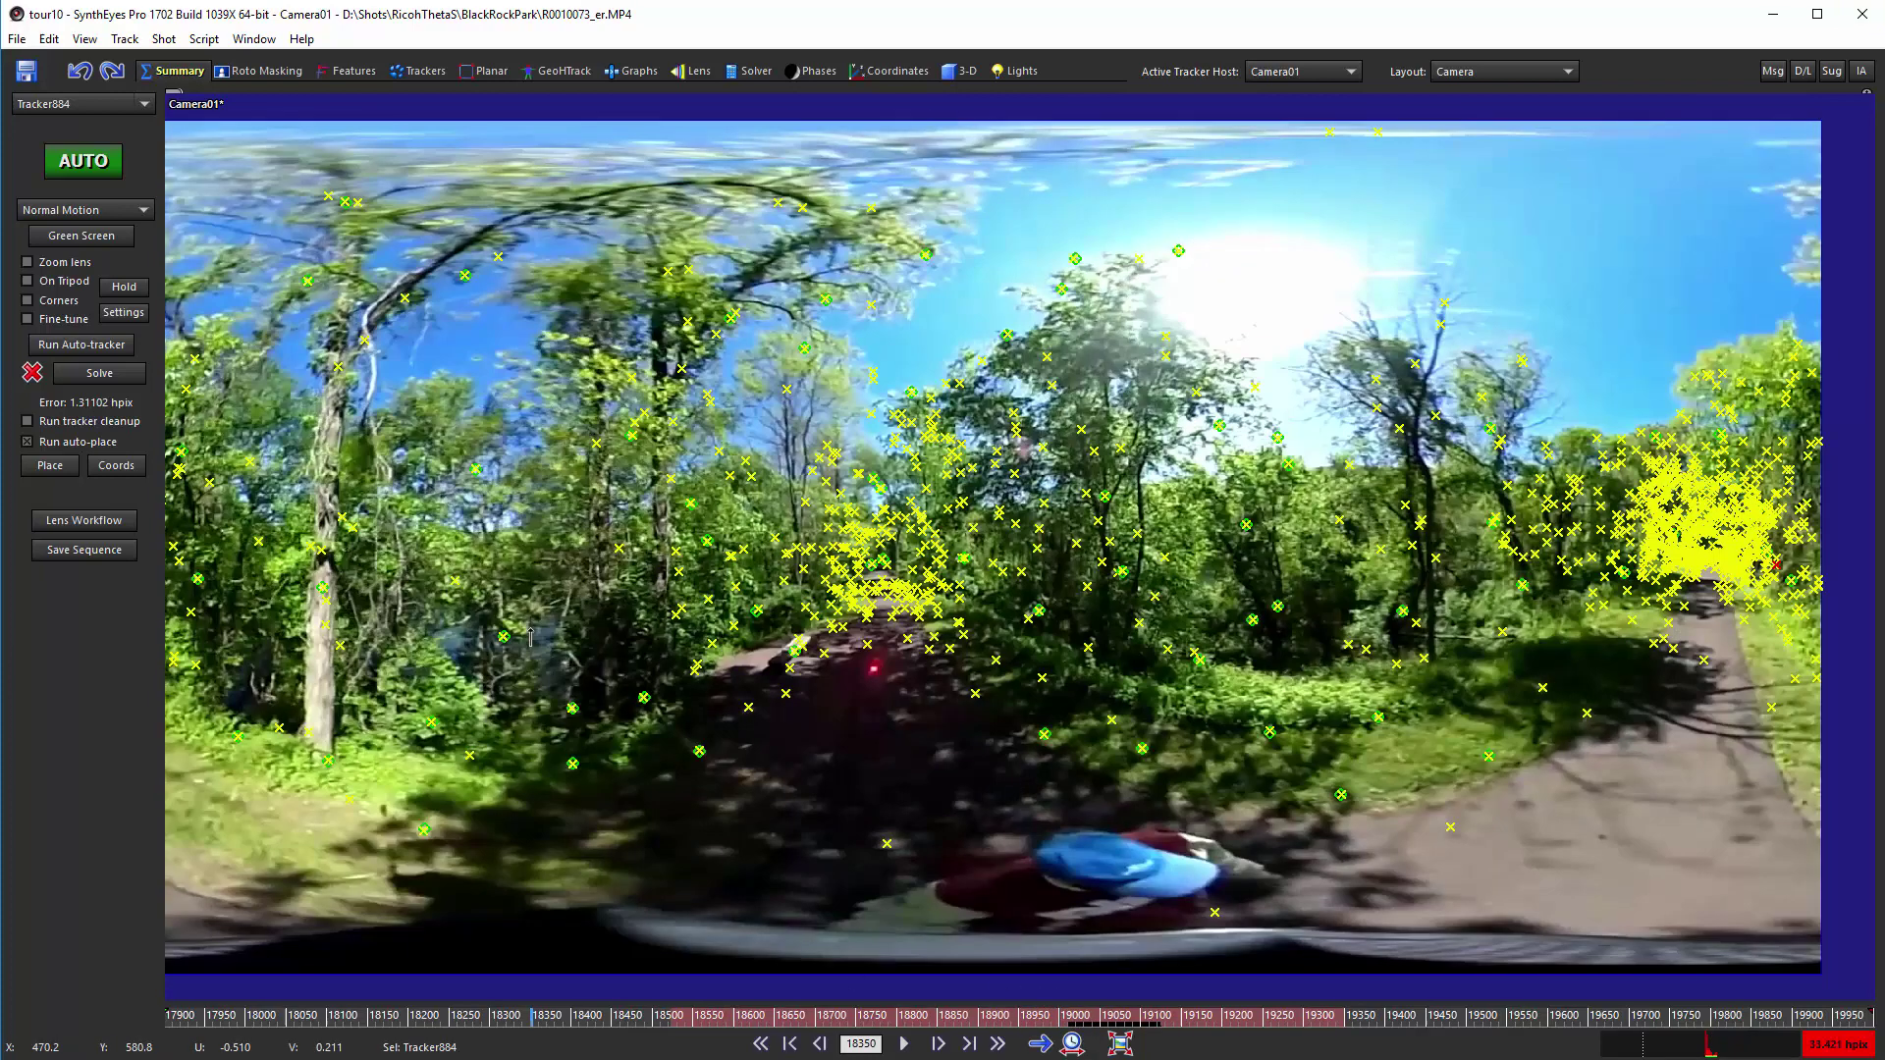
left_click(1078, 1024)
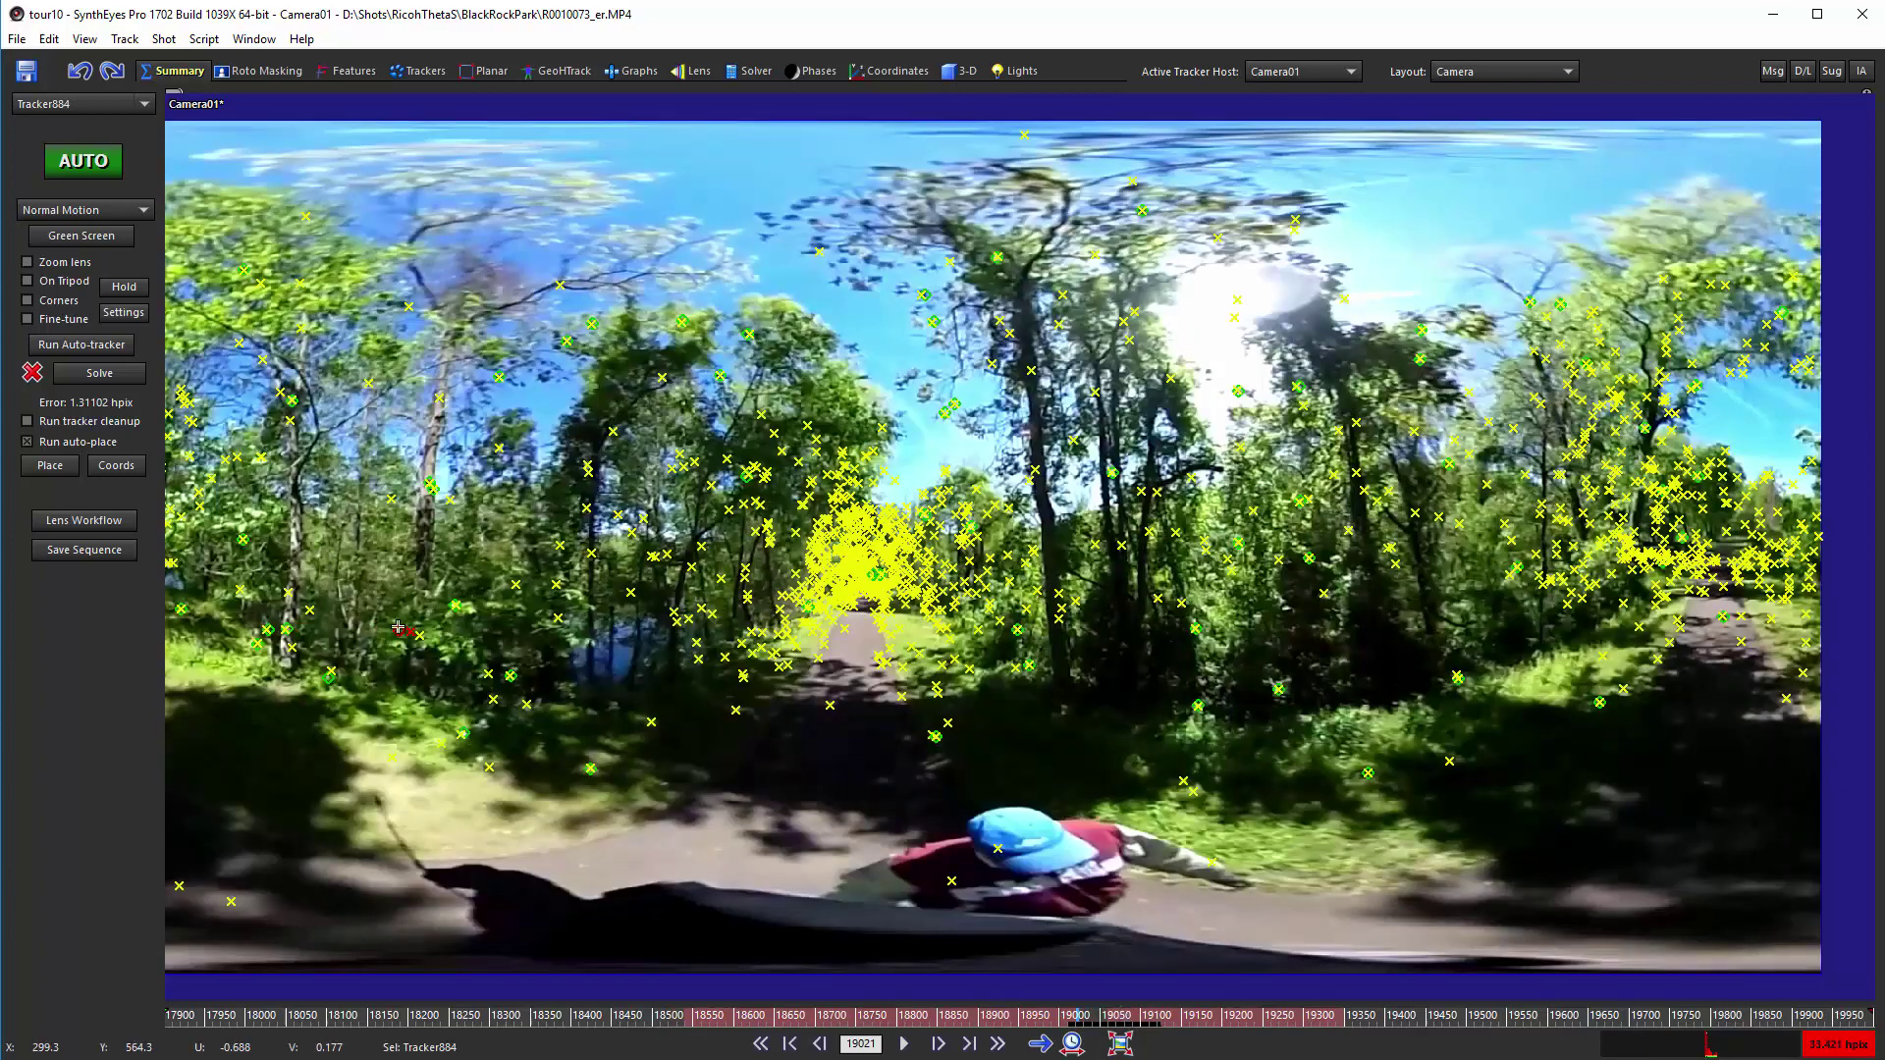
left_click(640, 73)
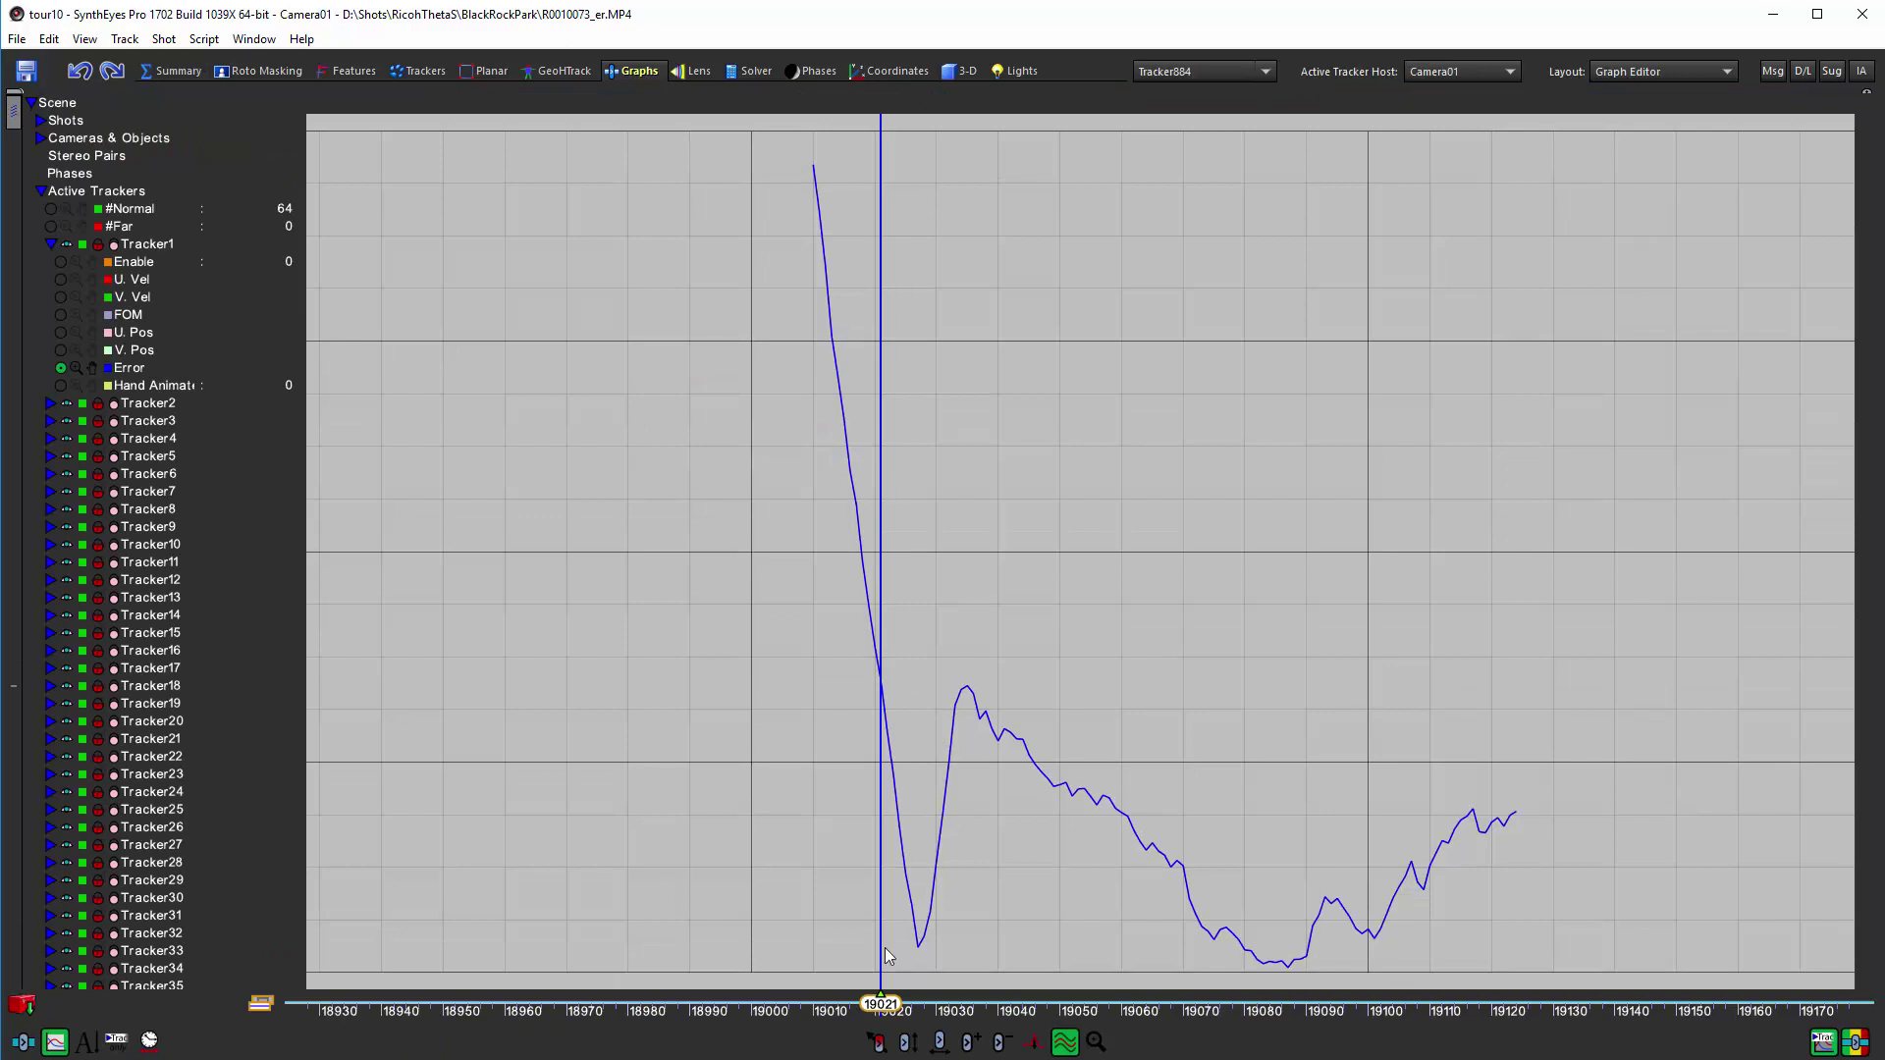
Split Tracker884 at the current frame and drag its error spike near frame 19027 down.
left_click(1034, 1042)
left_click(918, 952)
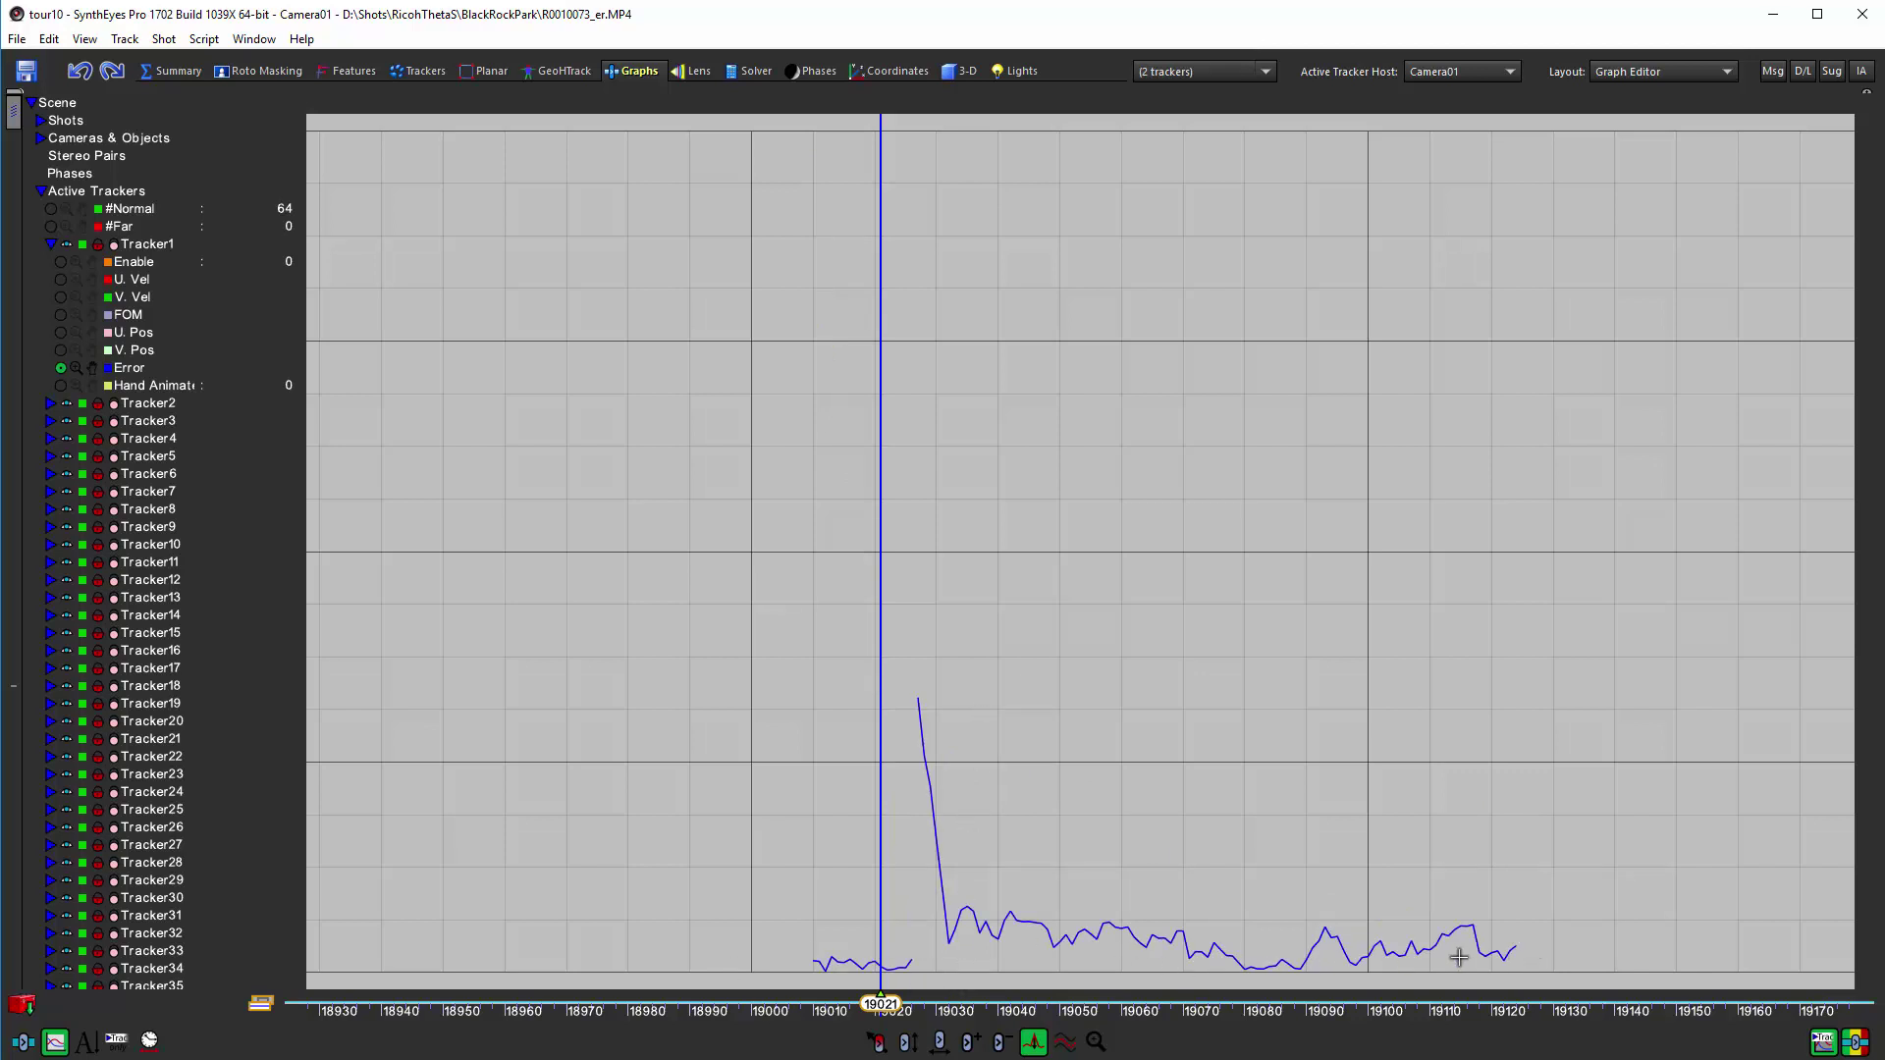
left_click_drag(915, 701, 922, 839)
Change the tour10 solve mode from Automatic to Refine in the Solver panel.
left_click(768, 71)
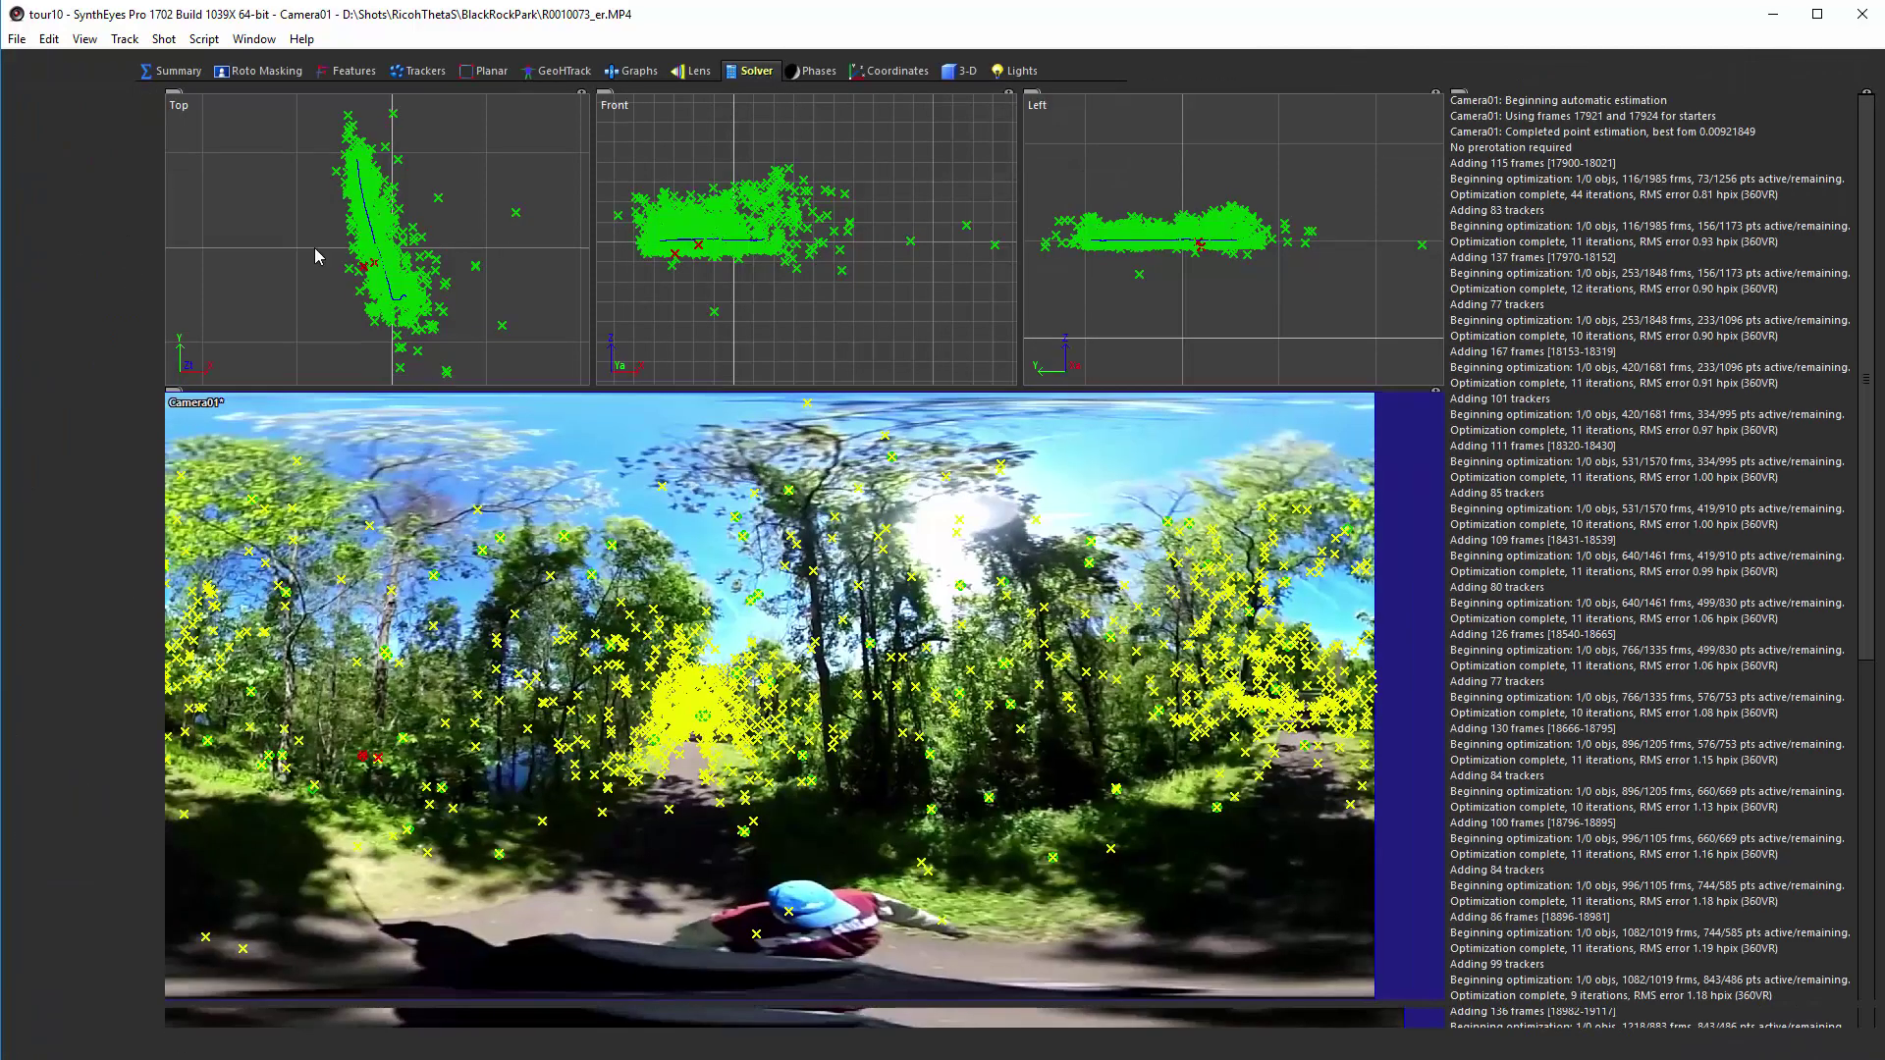
left_click(101, 192)
left_click(95, 257)
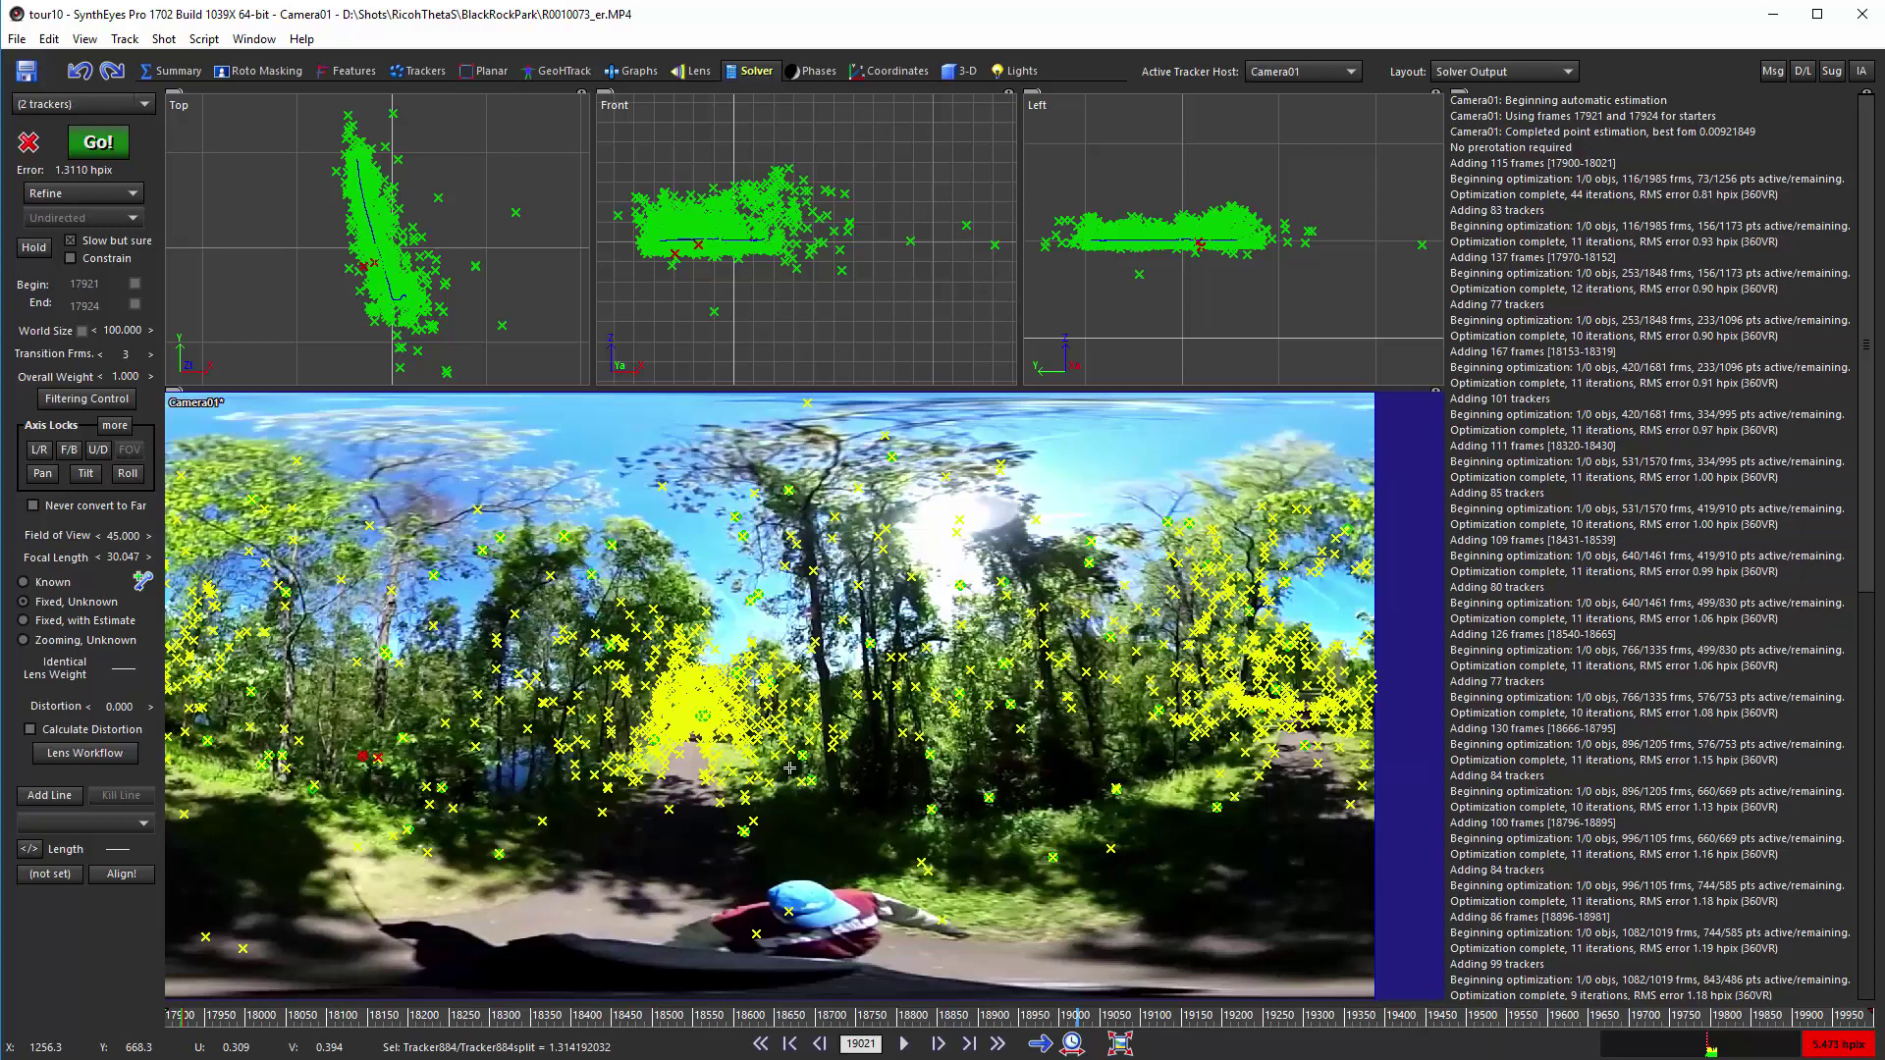
left_click(15, 39)
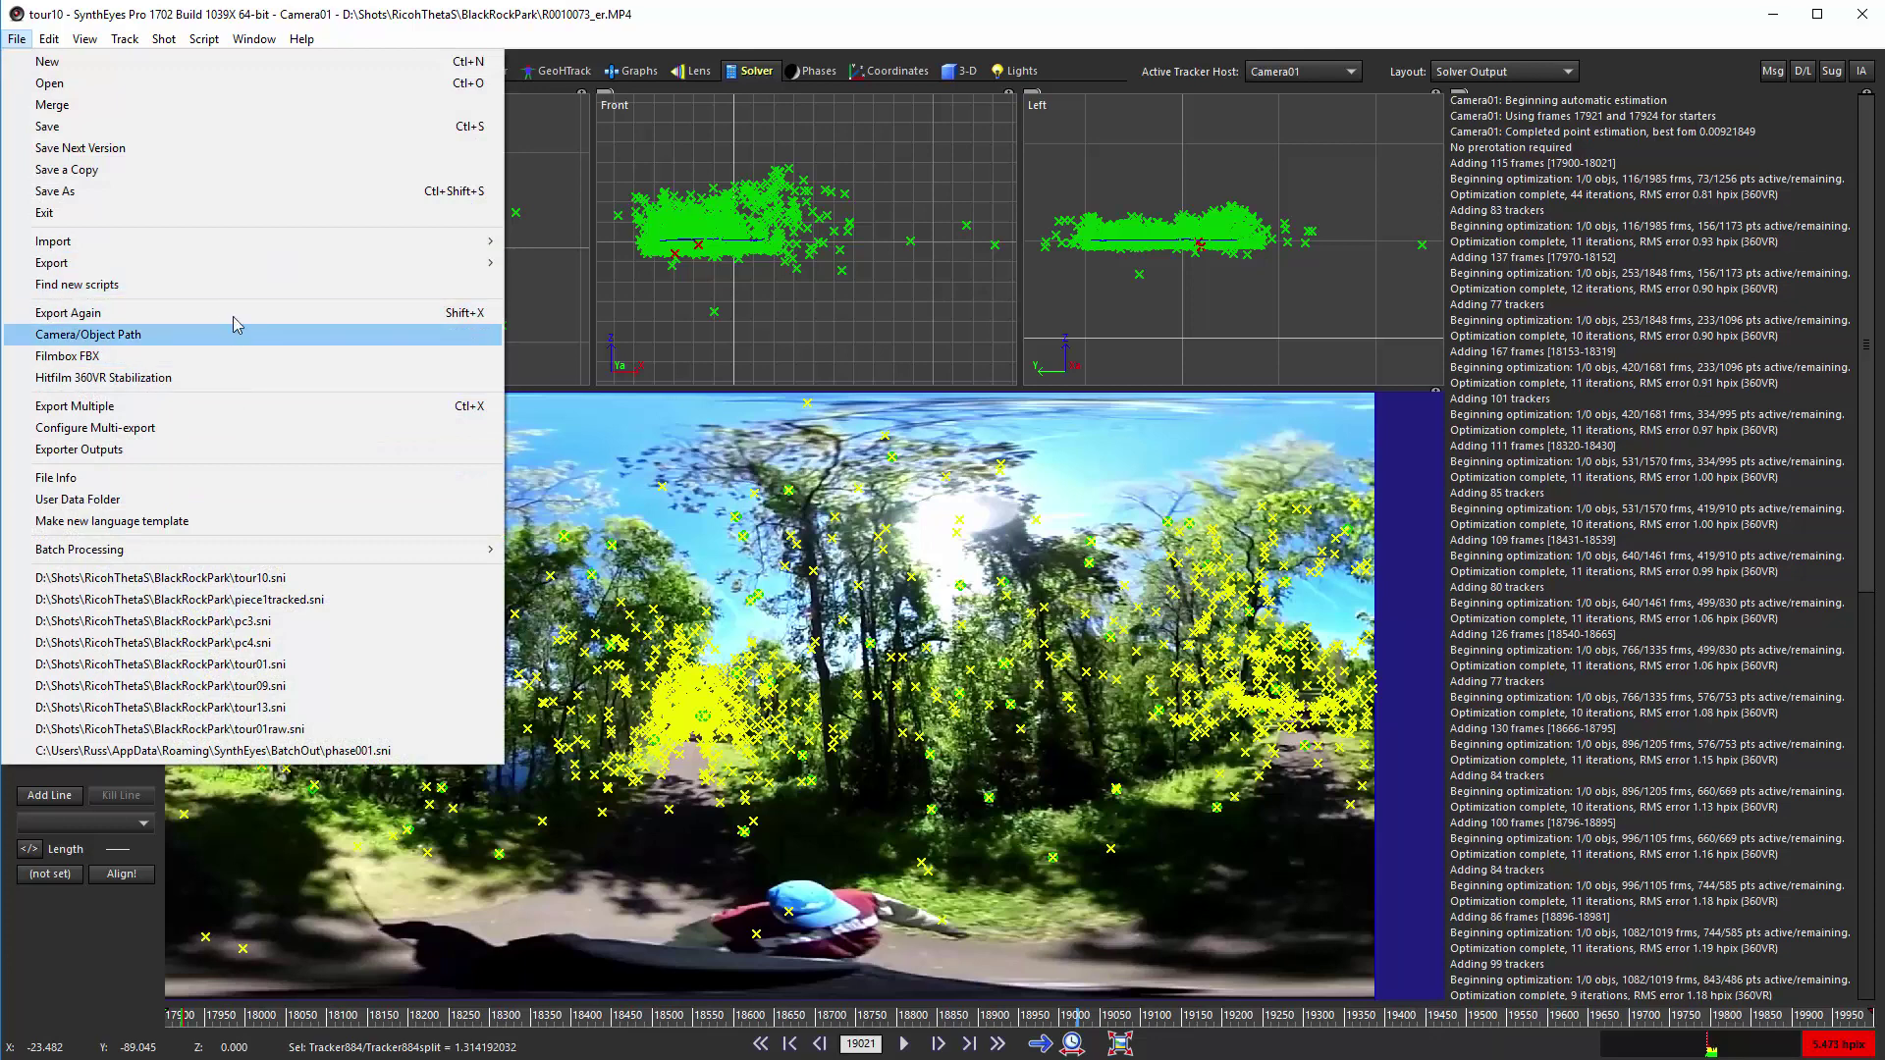
Start a new scene without saving and load R0010073_er.MP4 with default shot settings.
left_click(768, 22)
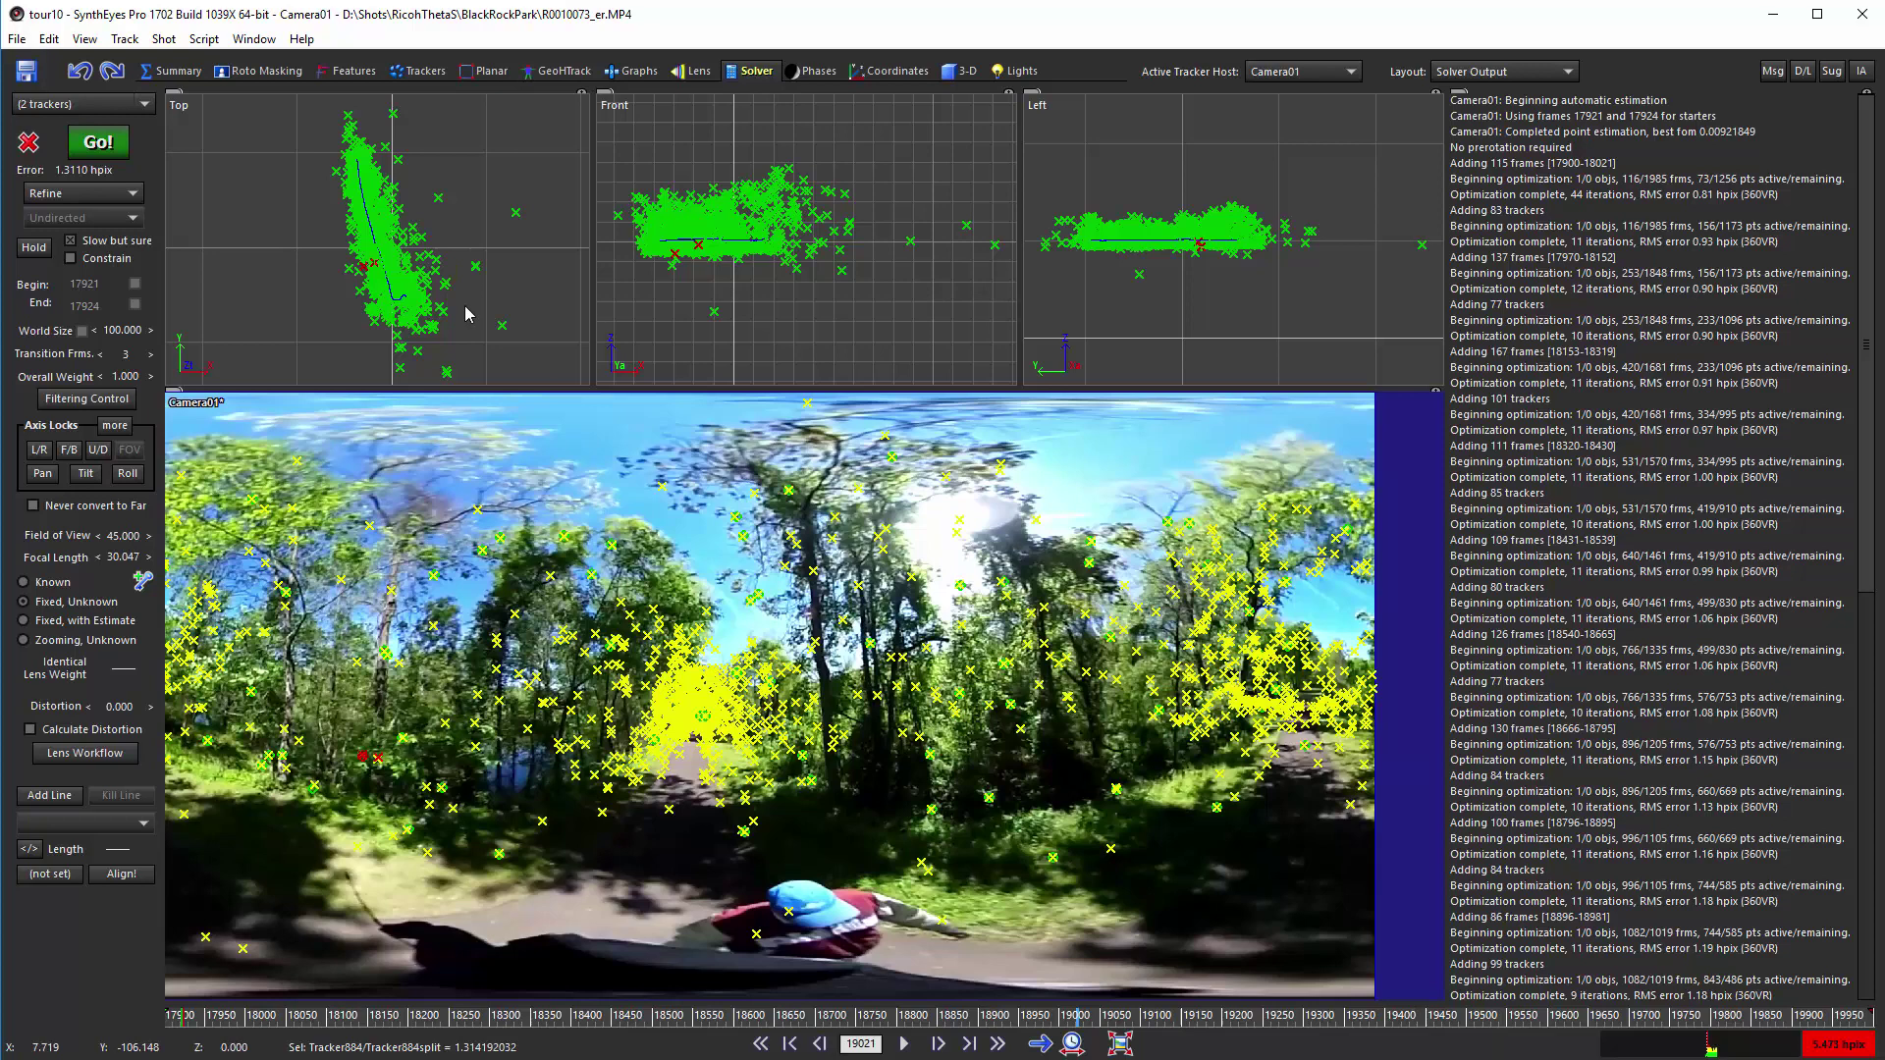
left_click(18, 39)
left_click(64, 64)
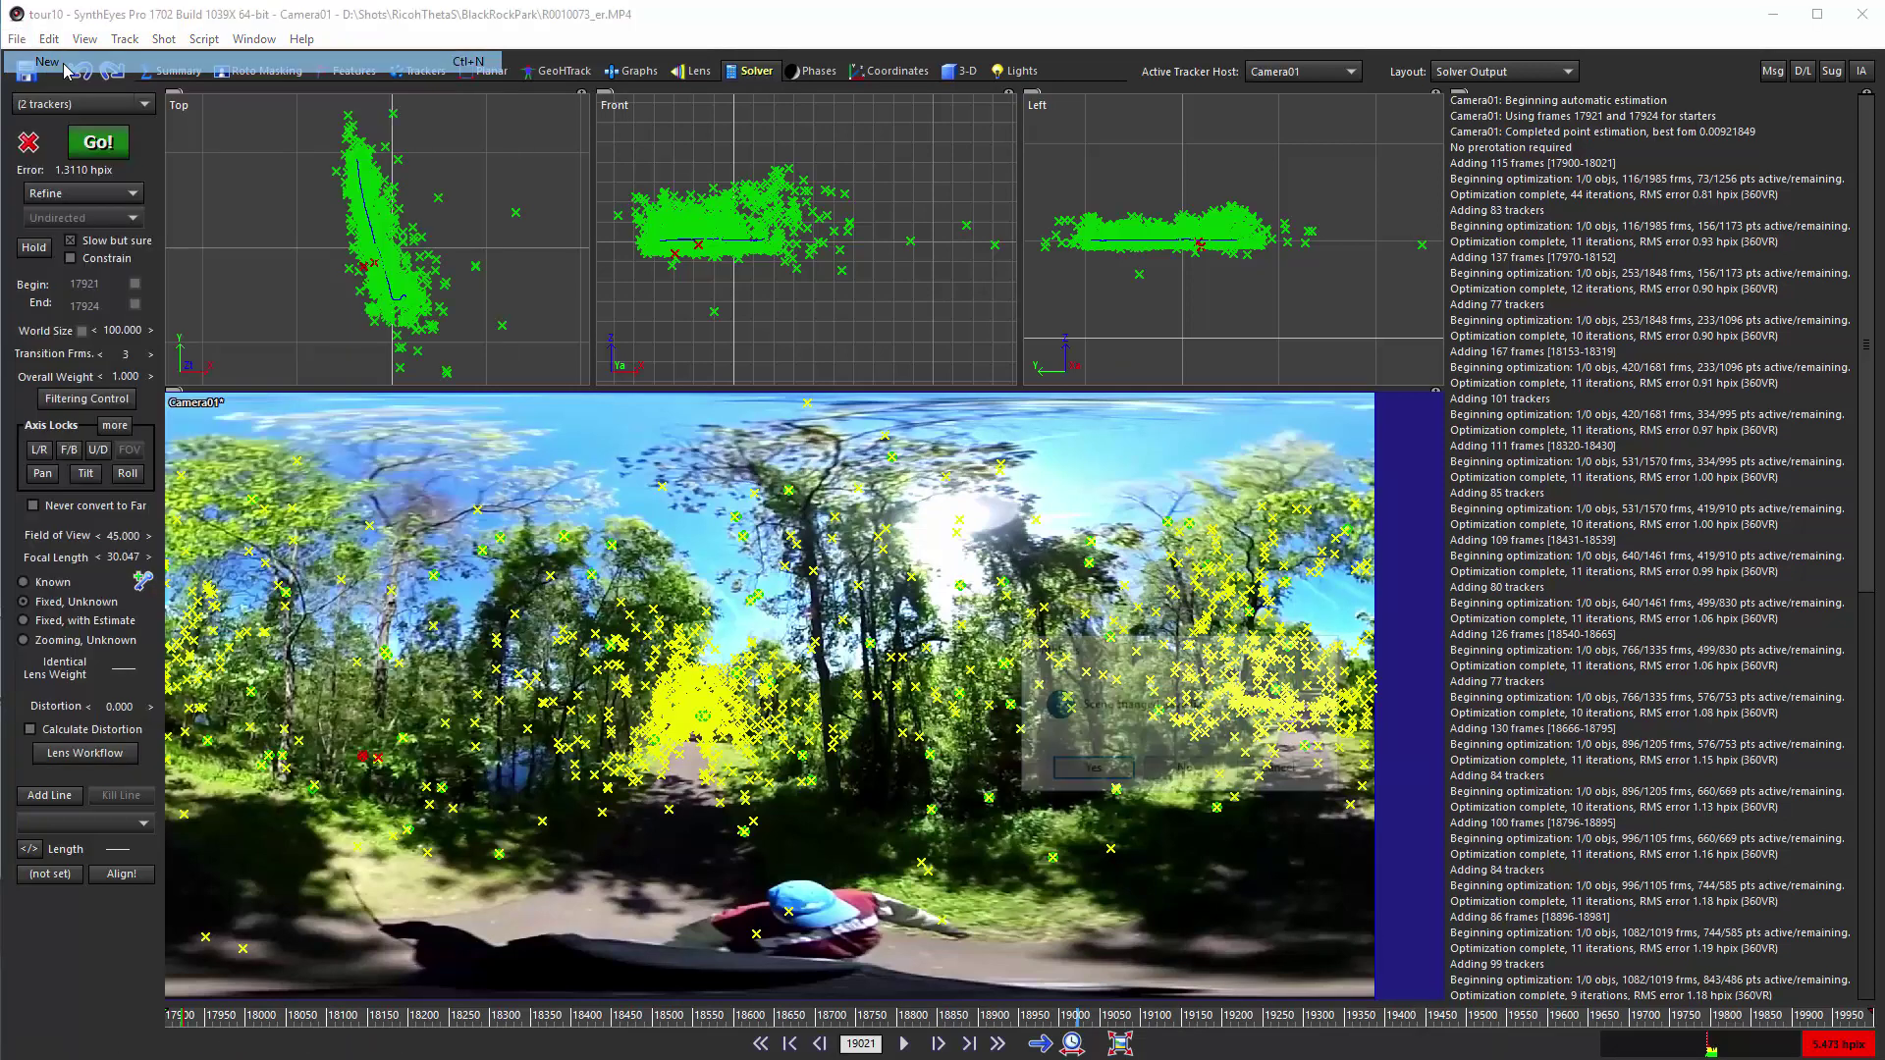
left_click(1186, 772)
double_click(232, 189)
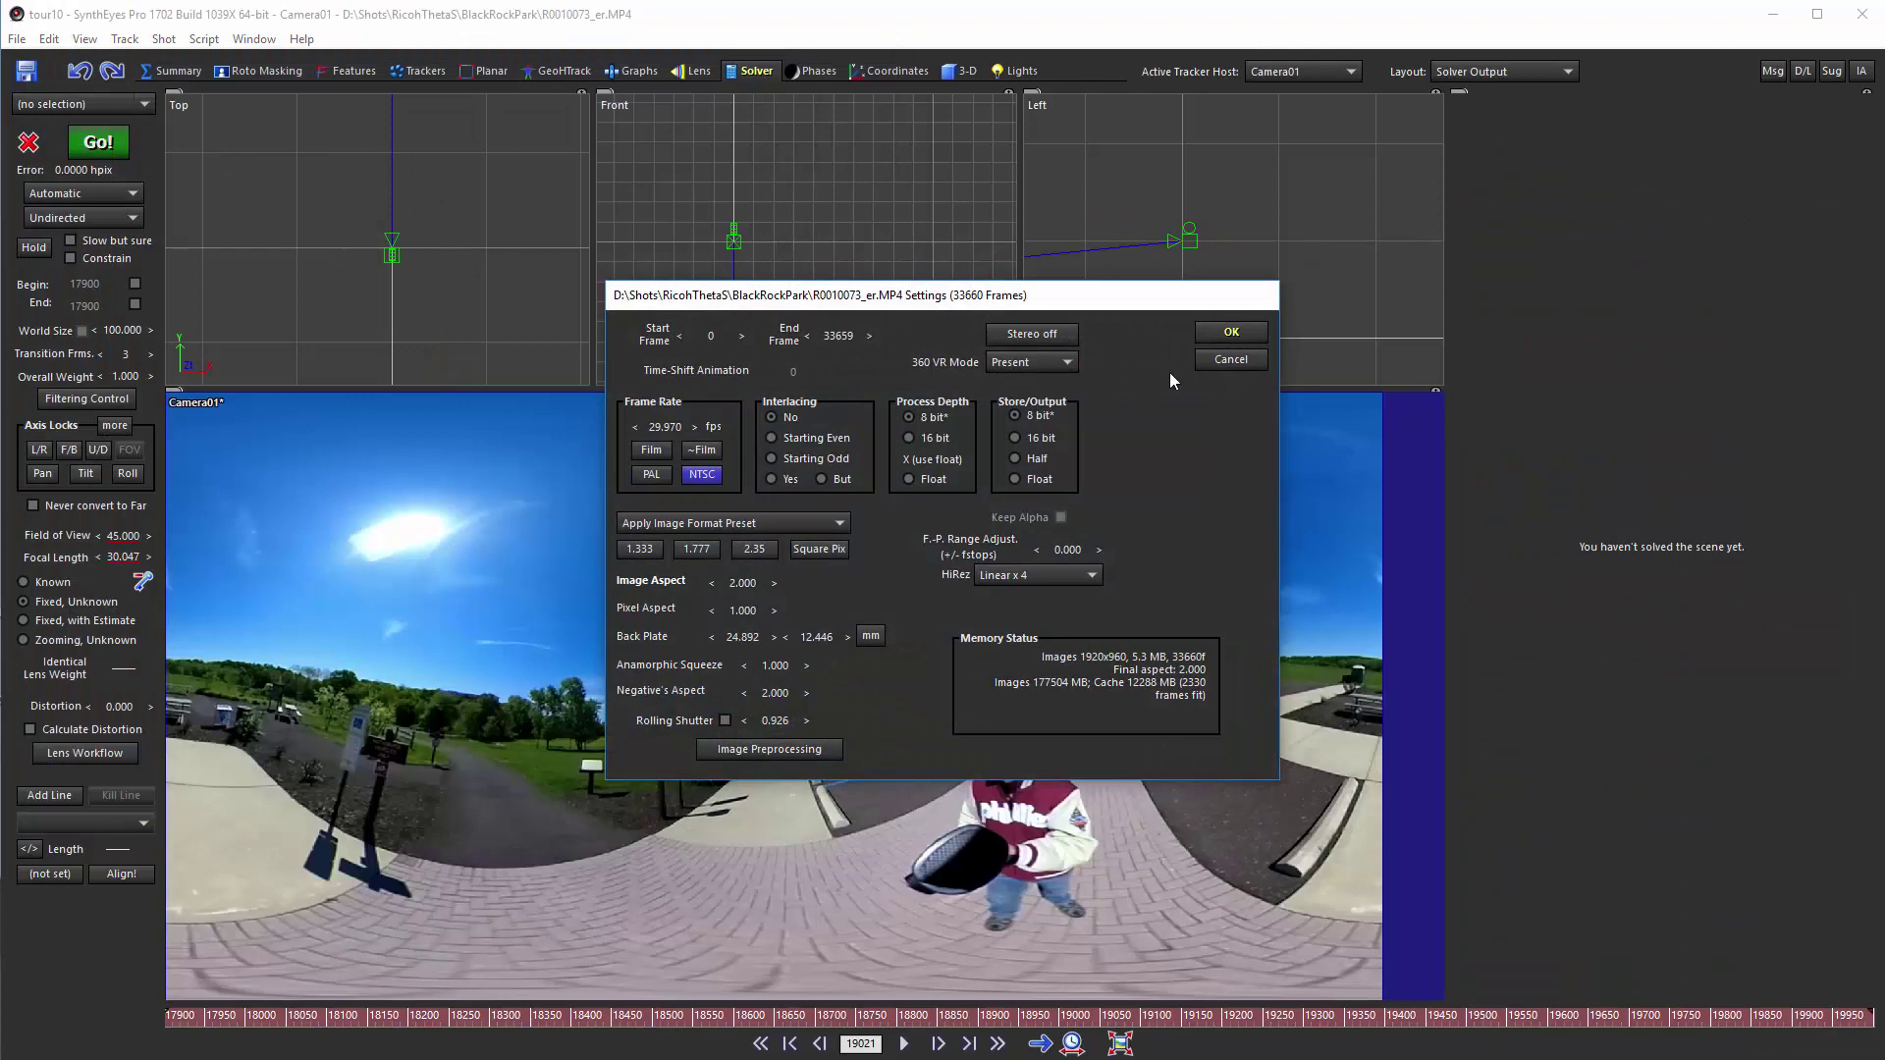
left_click(1220, 332)
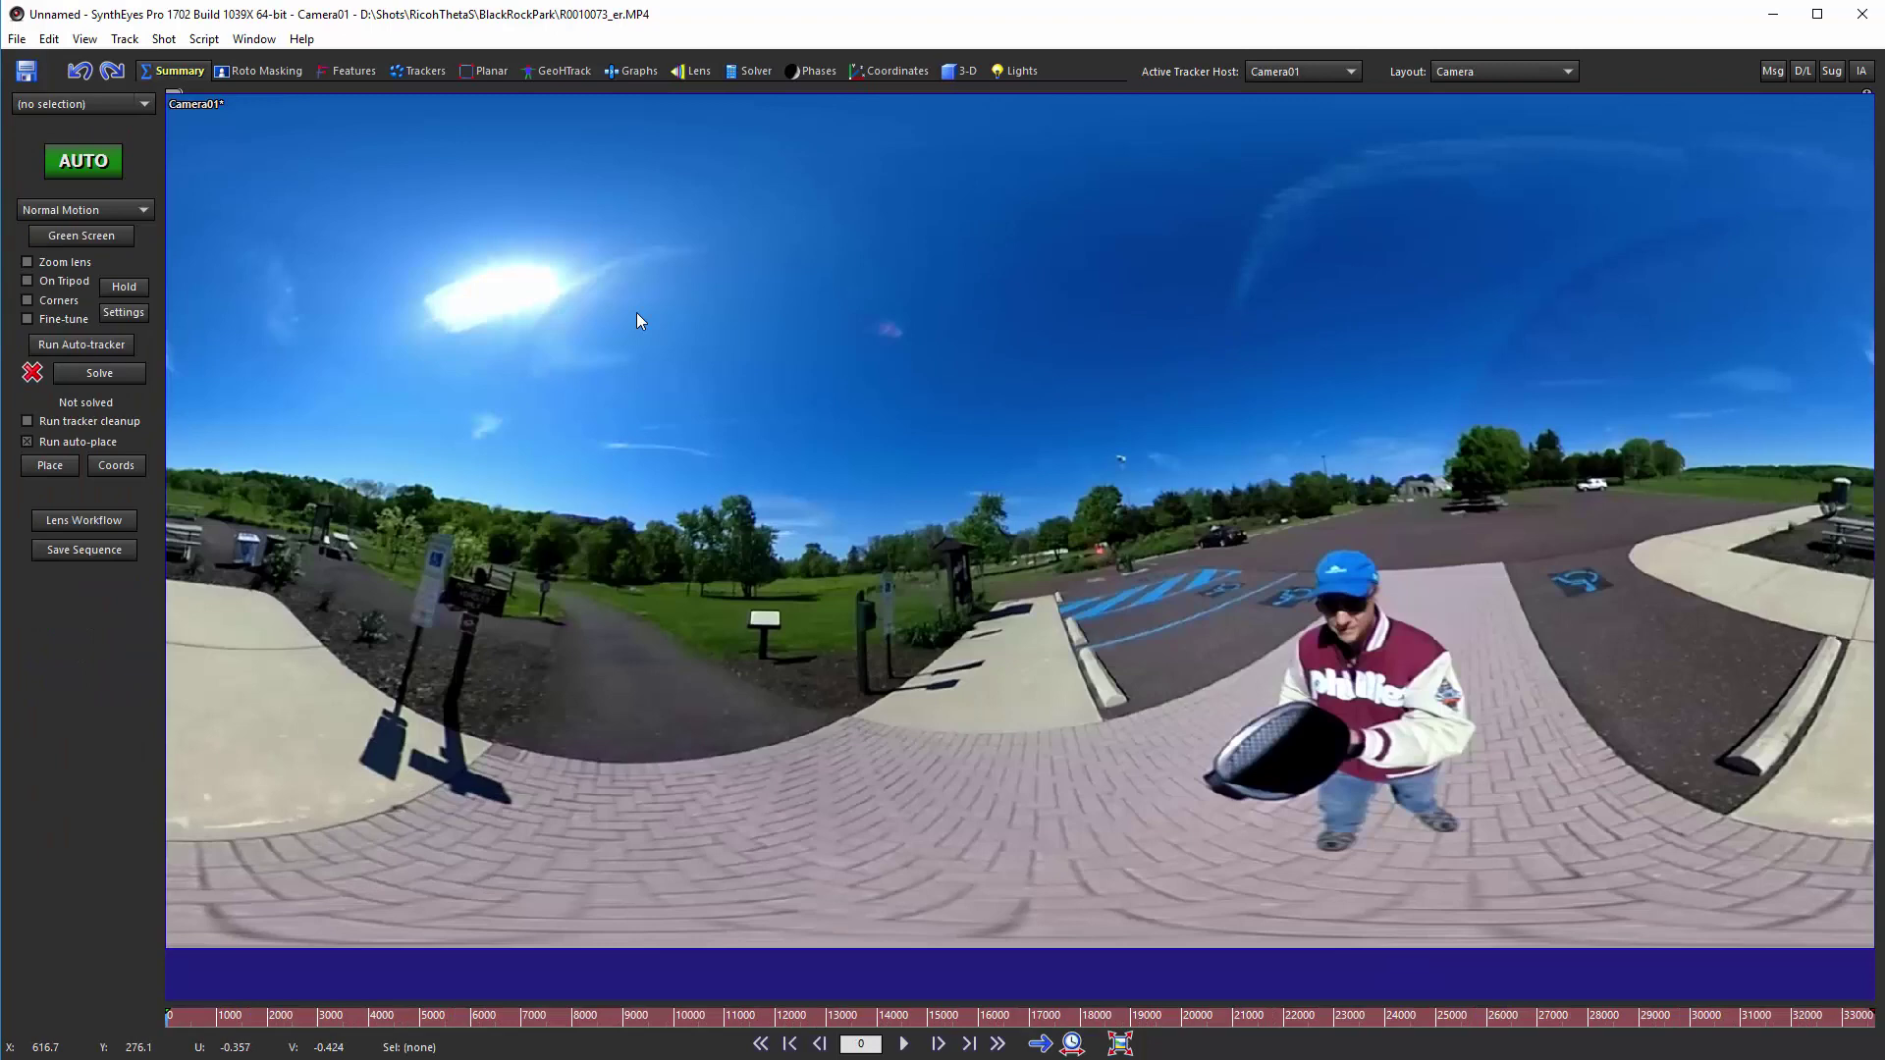
Import the overlapping camera path pieces from tour01.txt, accepting the default combining settings.
left_click(18, 40)
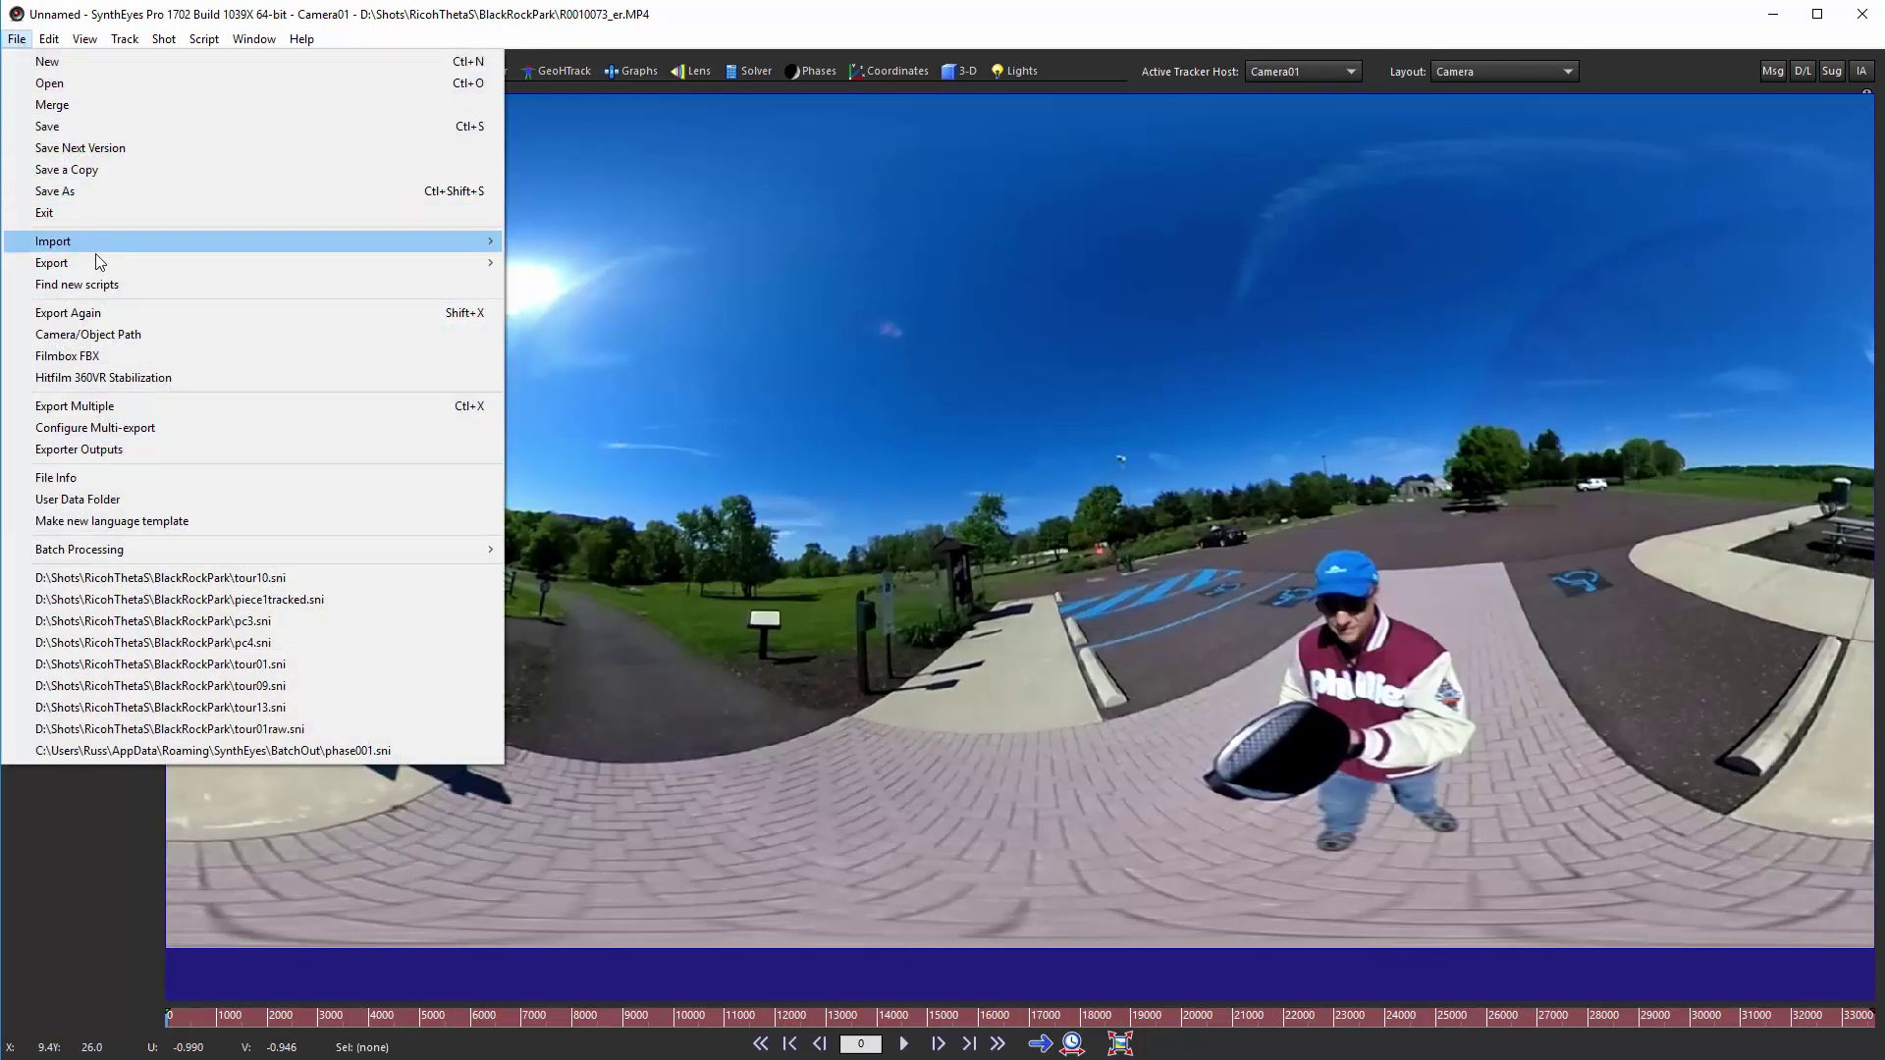
mouse_move(202, 244)
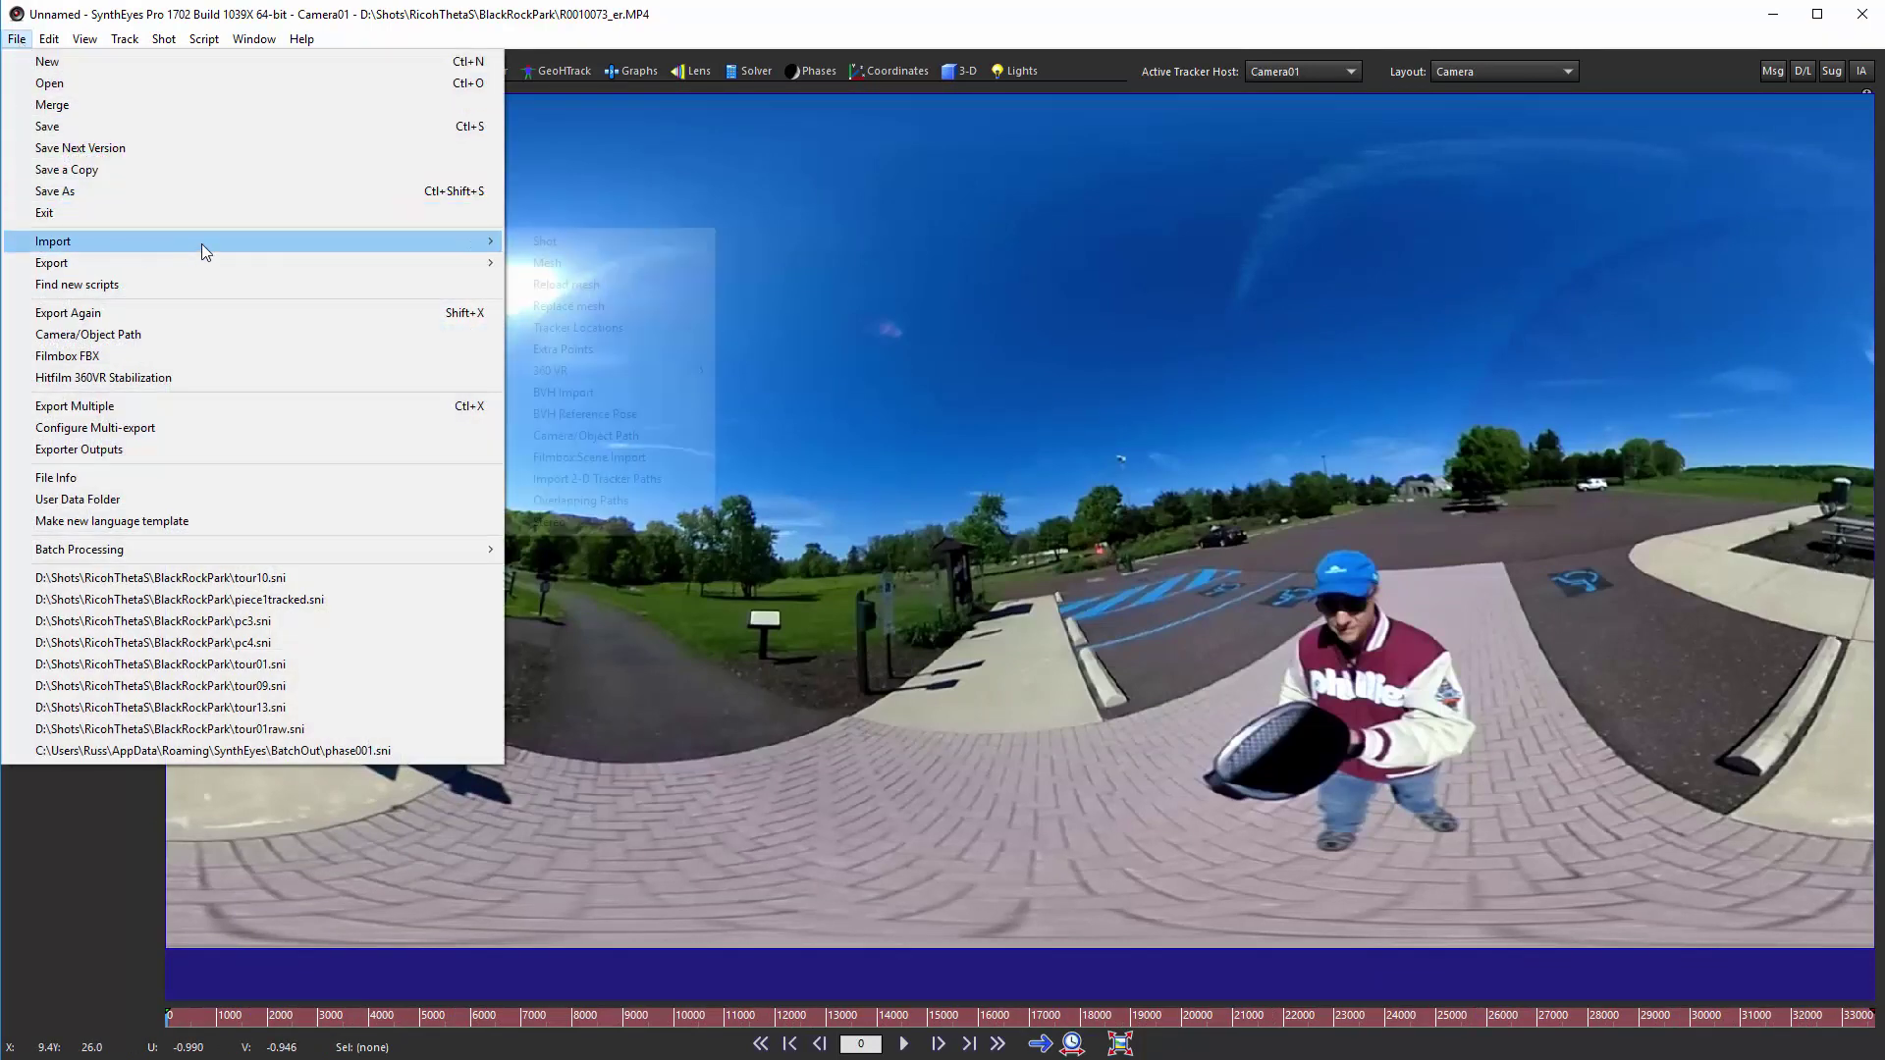
left_click(628, 501)
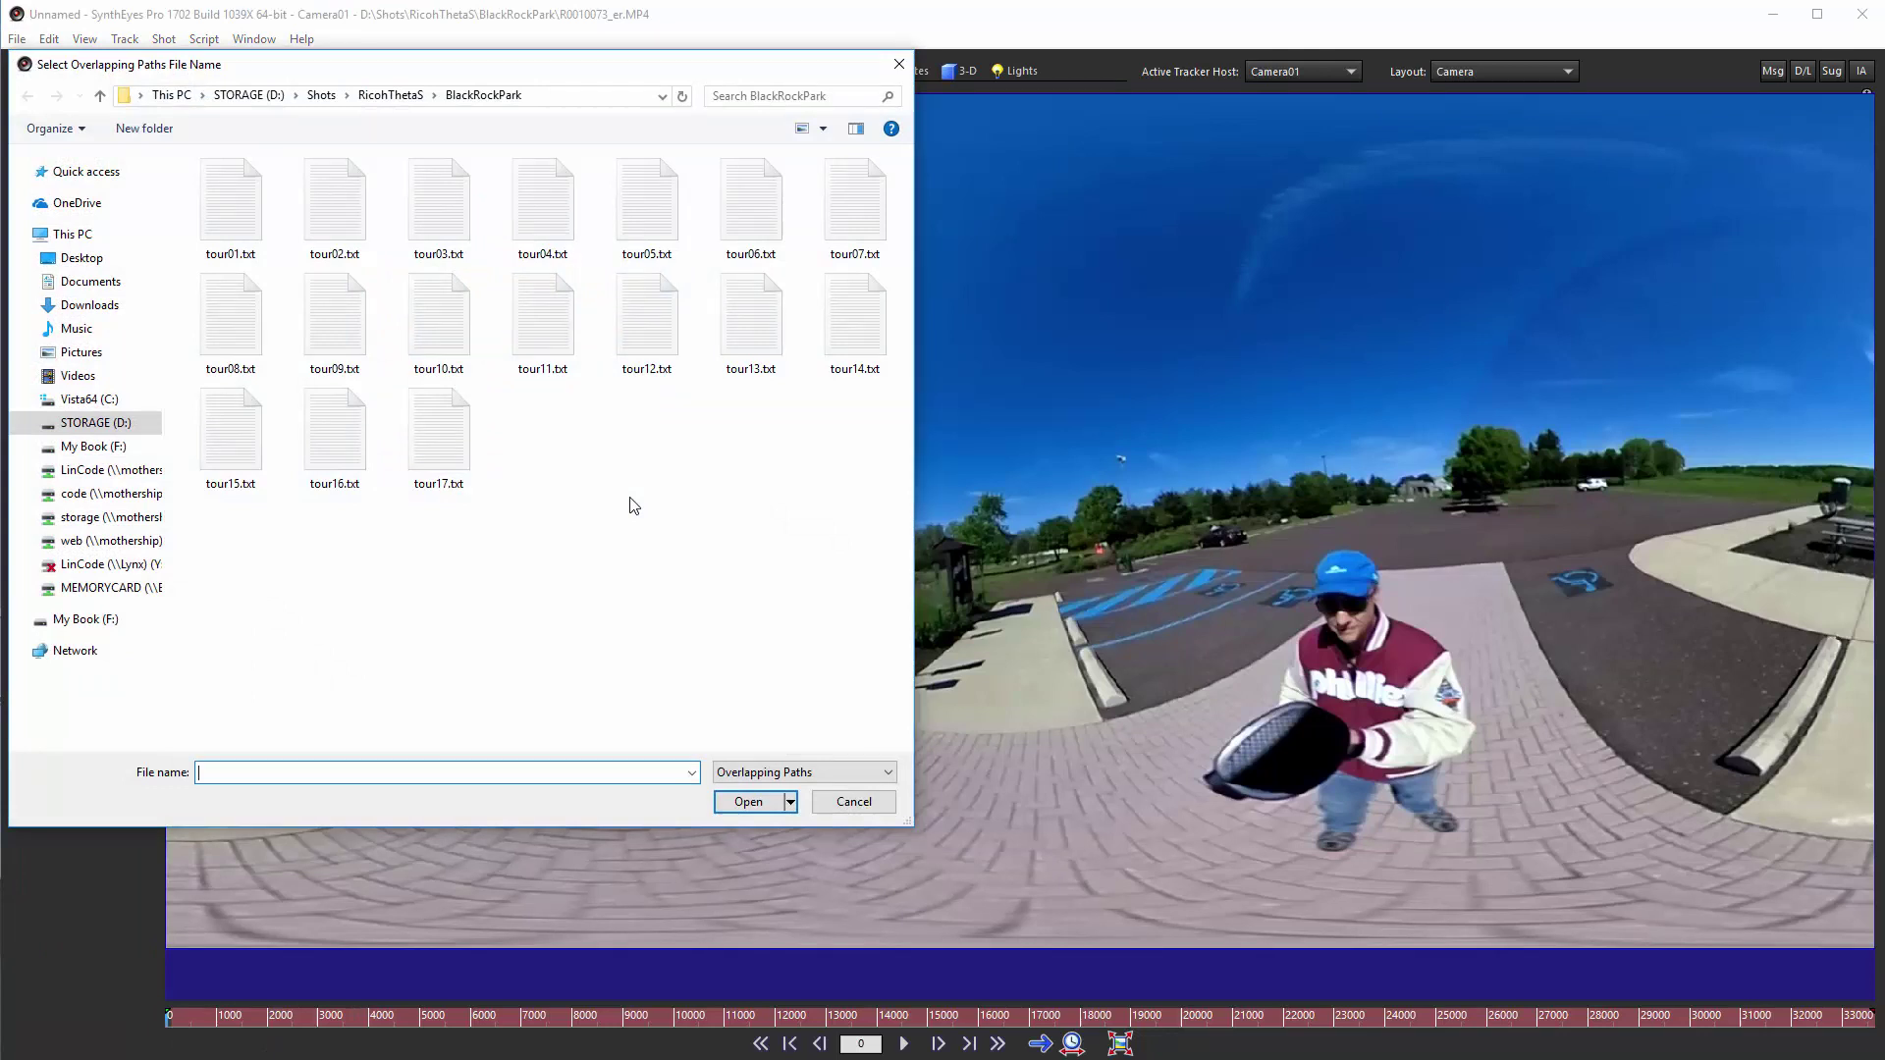
left_click(234, 215)
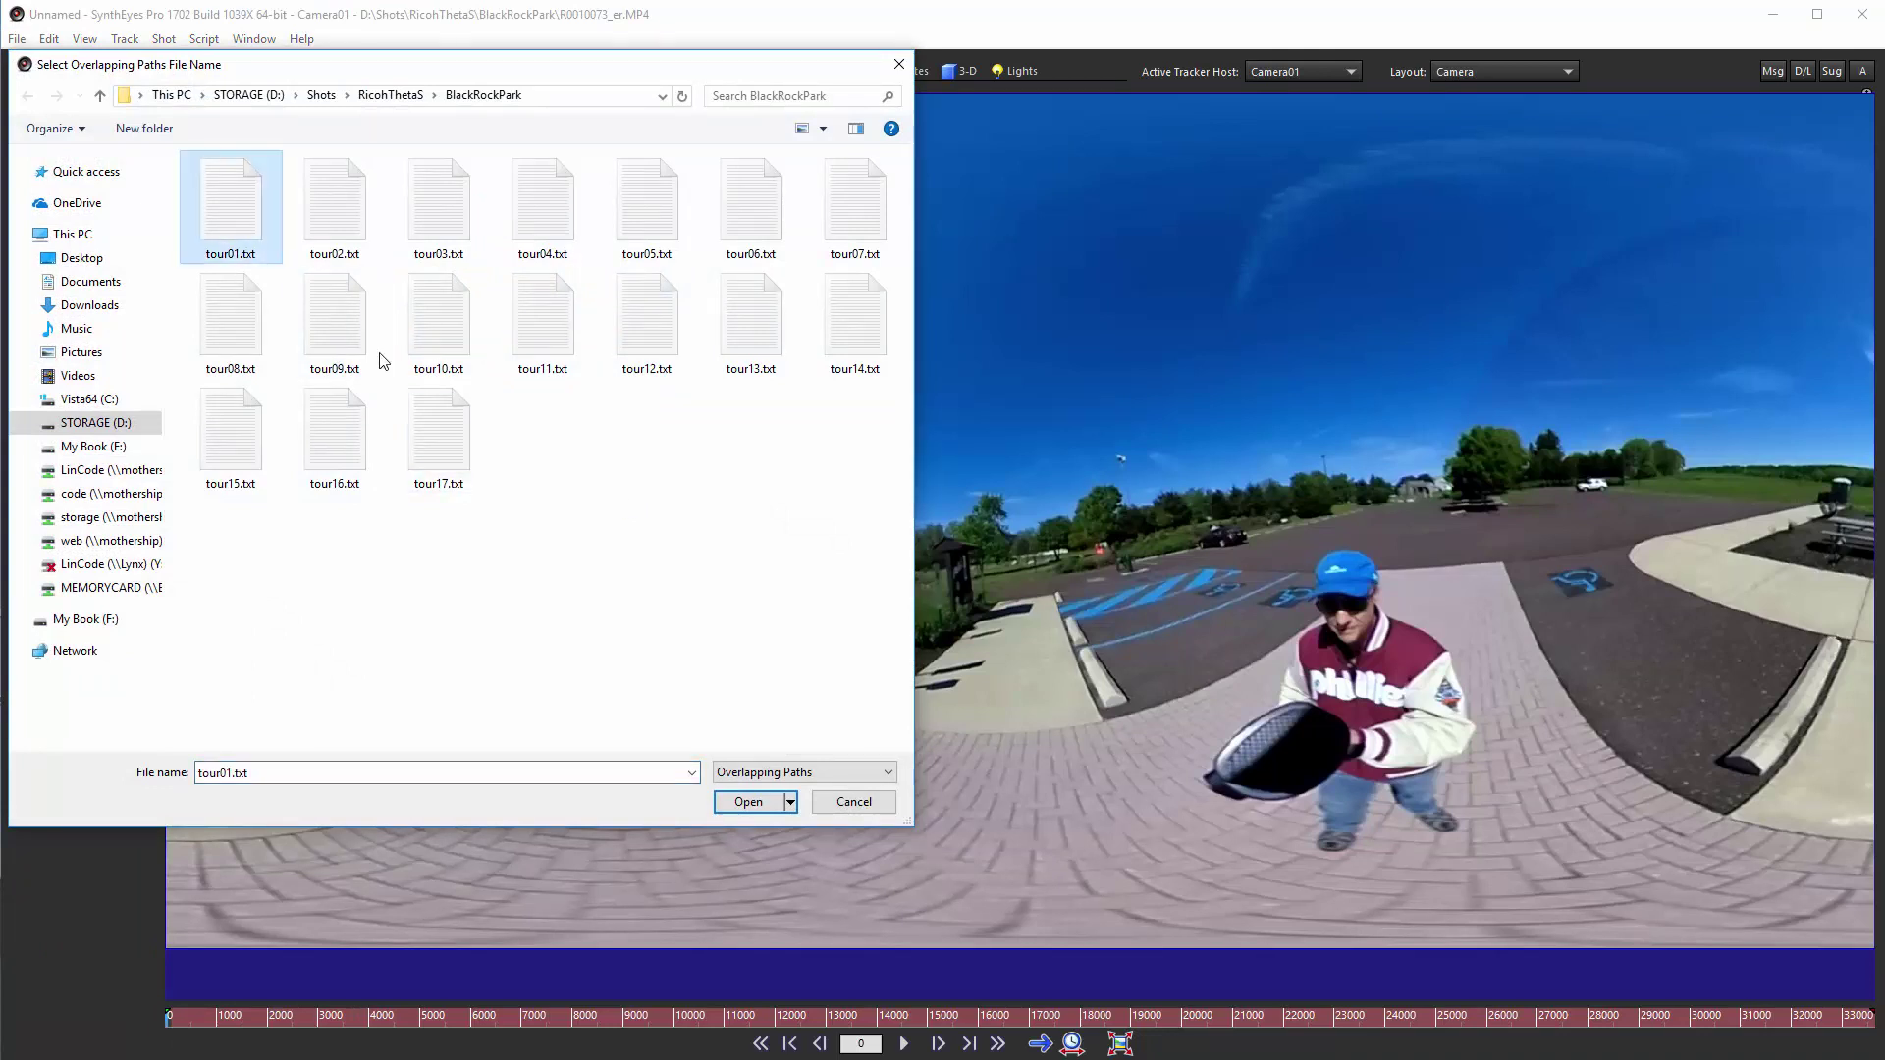
left_click(750, 803)
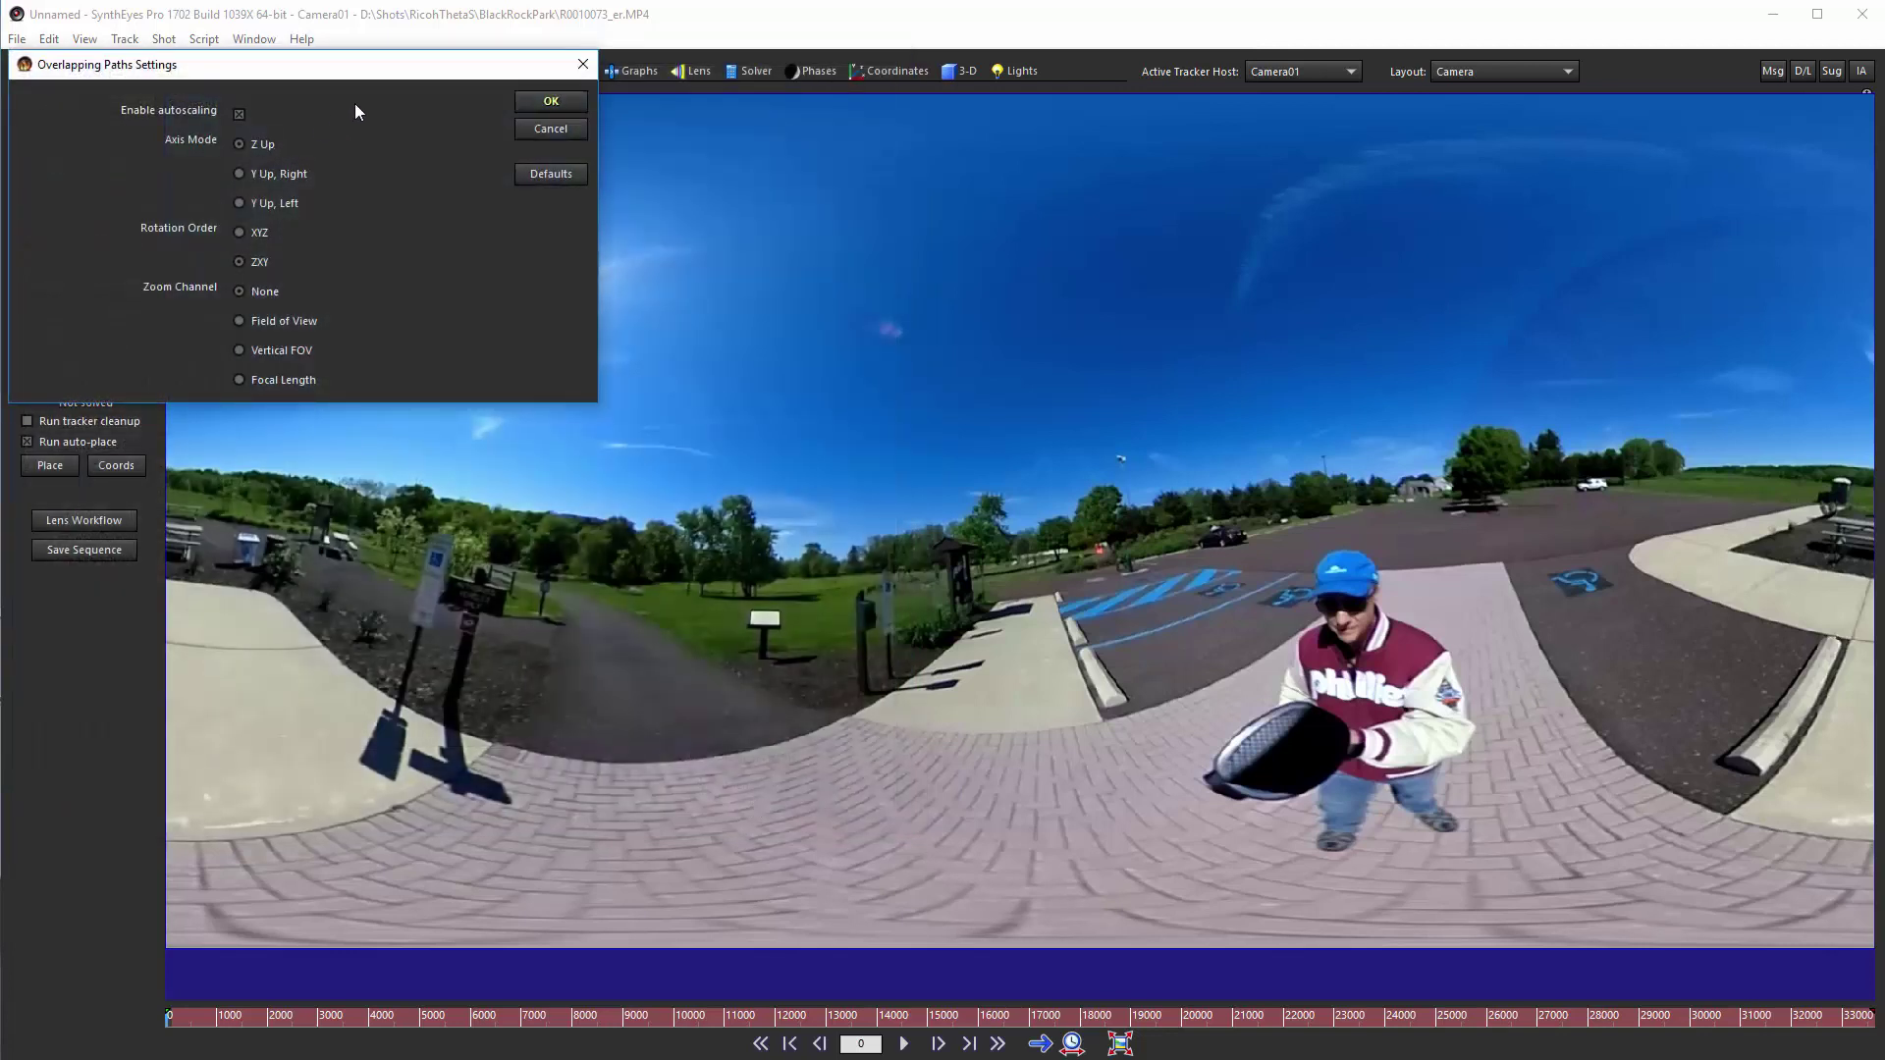
left_click(576, 103)
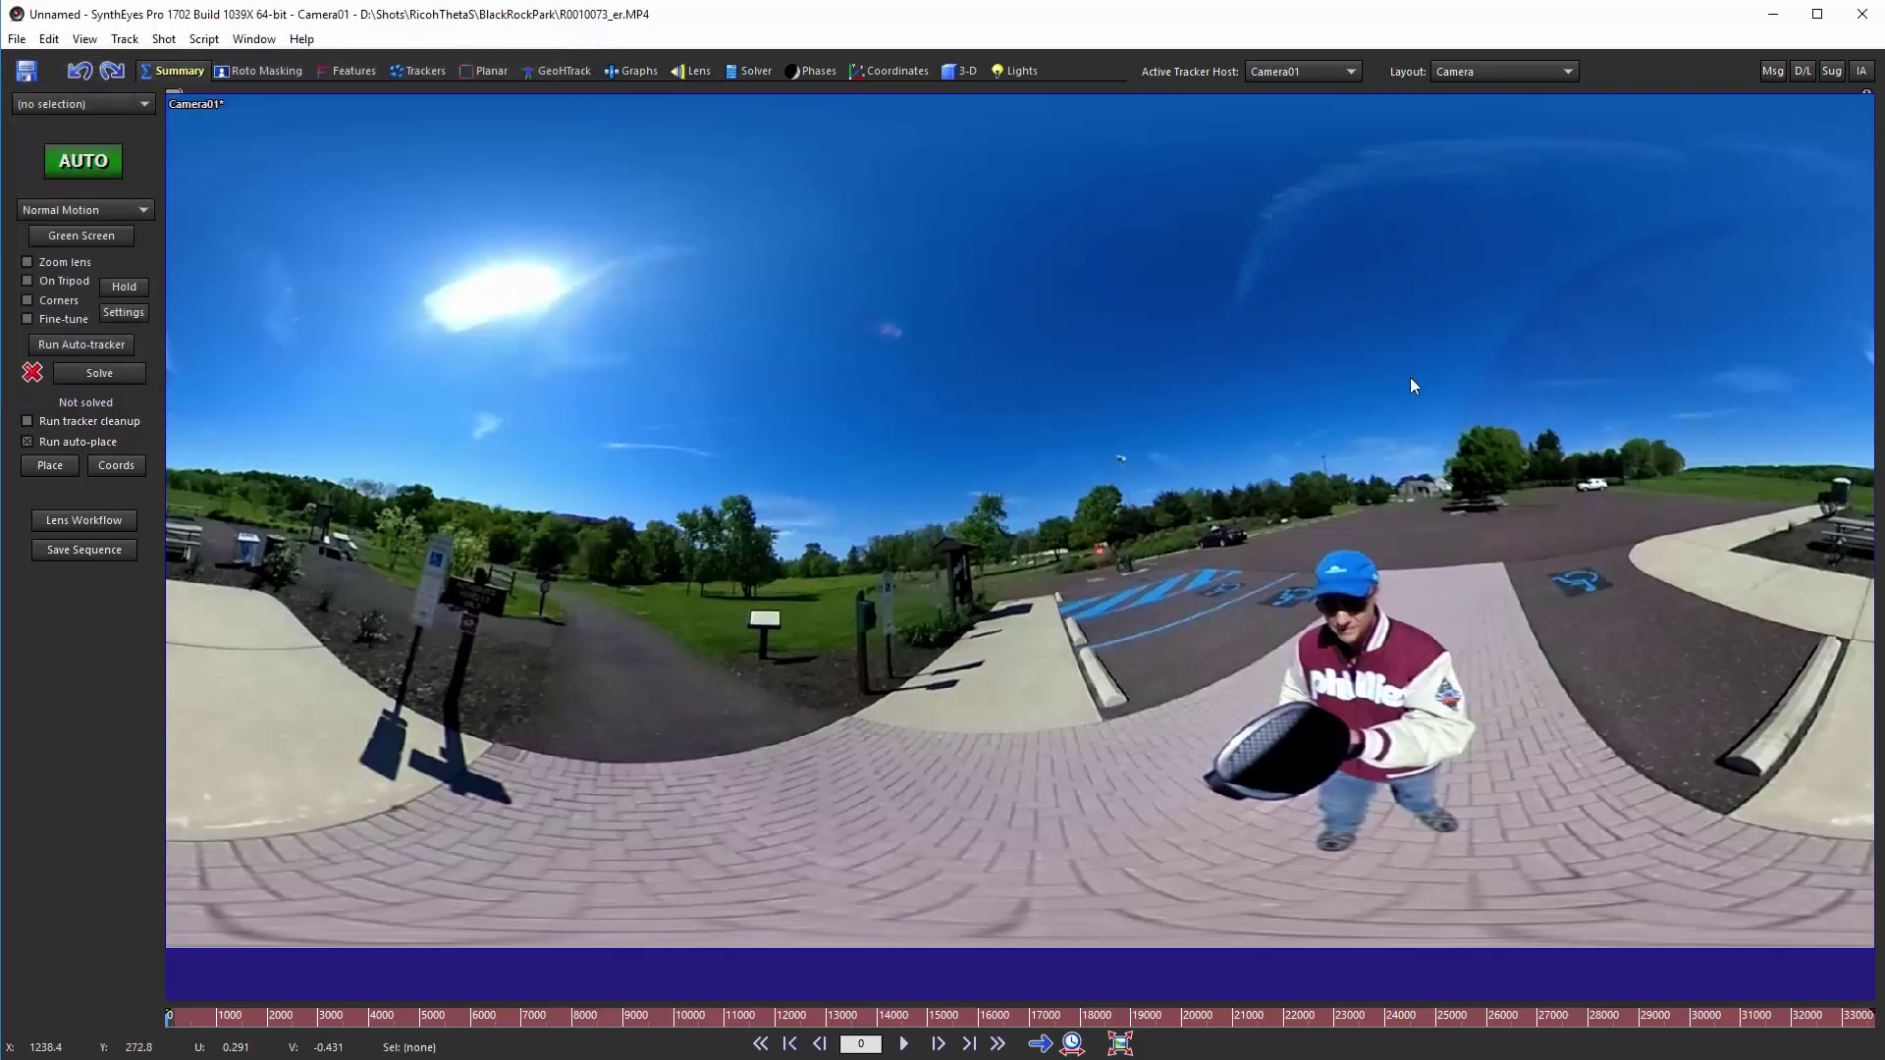
Switch to the Quad layout and zoom the ortho views so the red camera path fills them.
left_click(1473, 71)
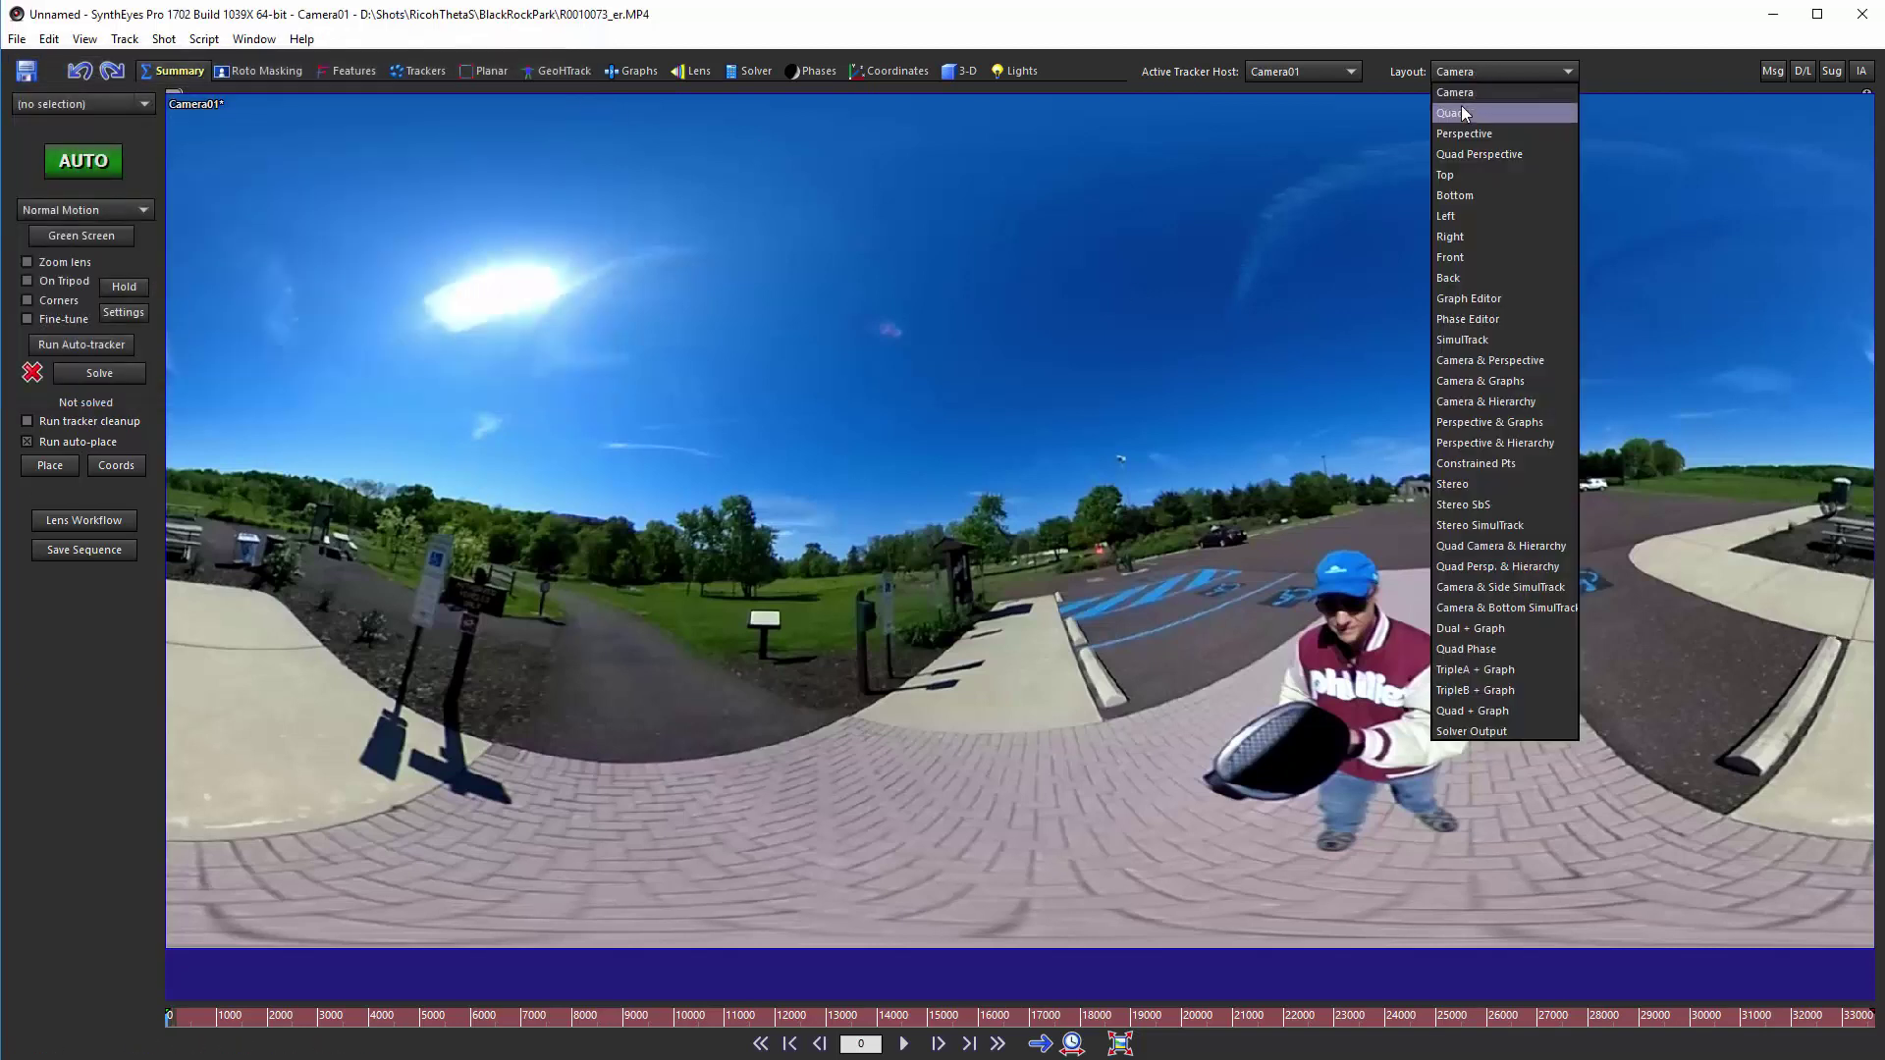
left_click(1461, 113)
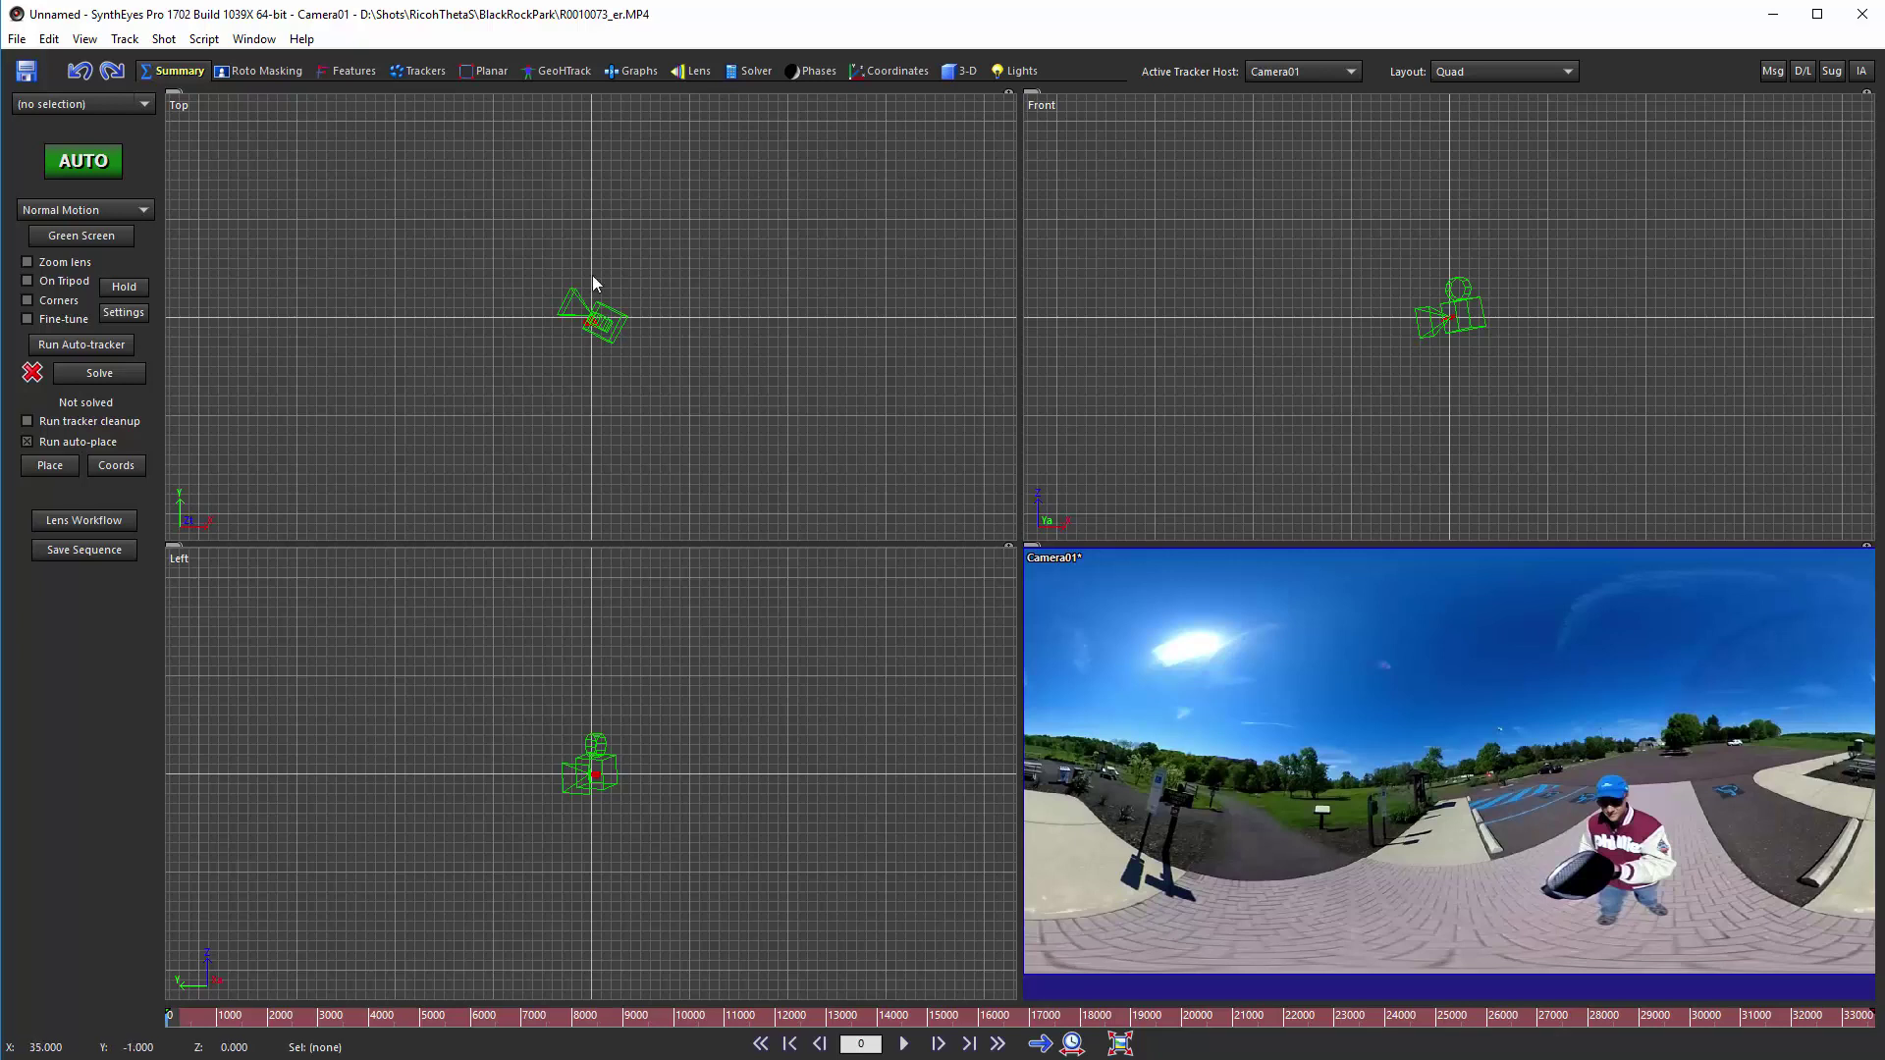
scroll(633, 349, "down", 2)
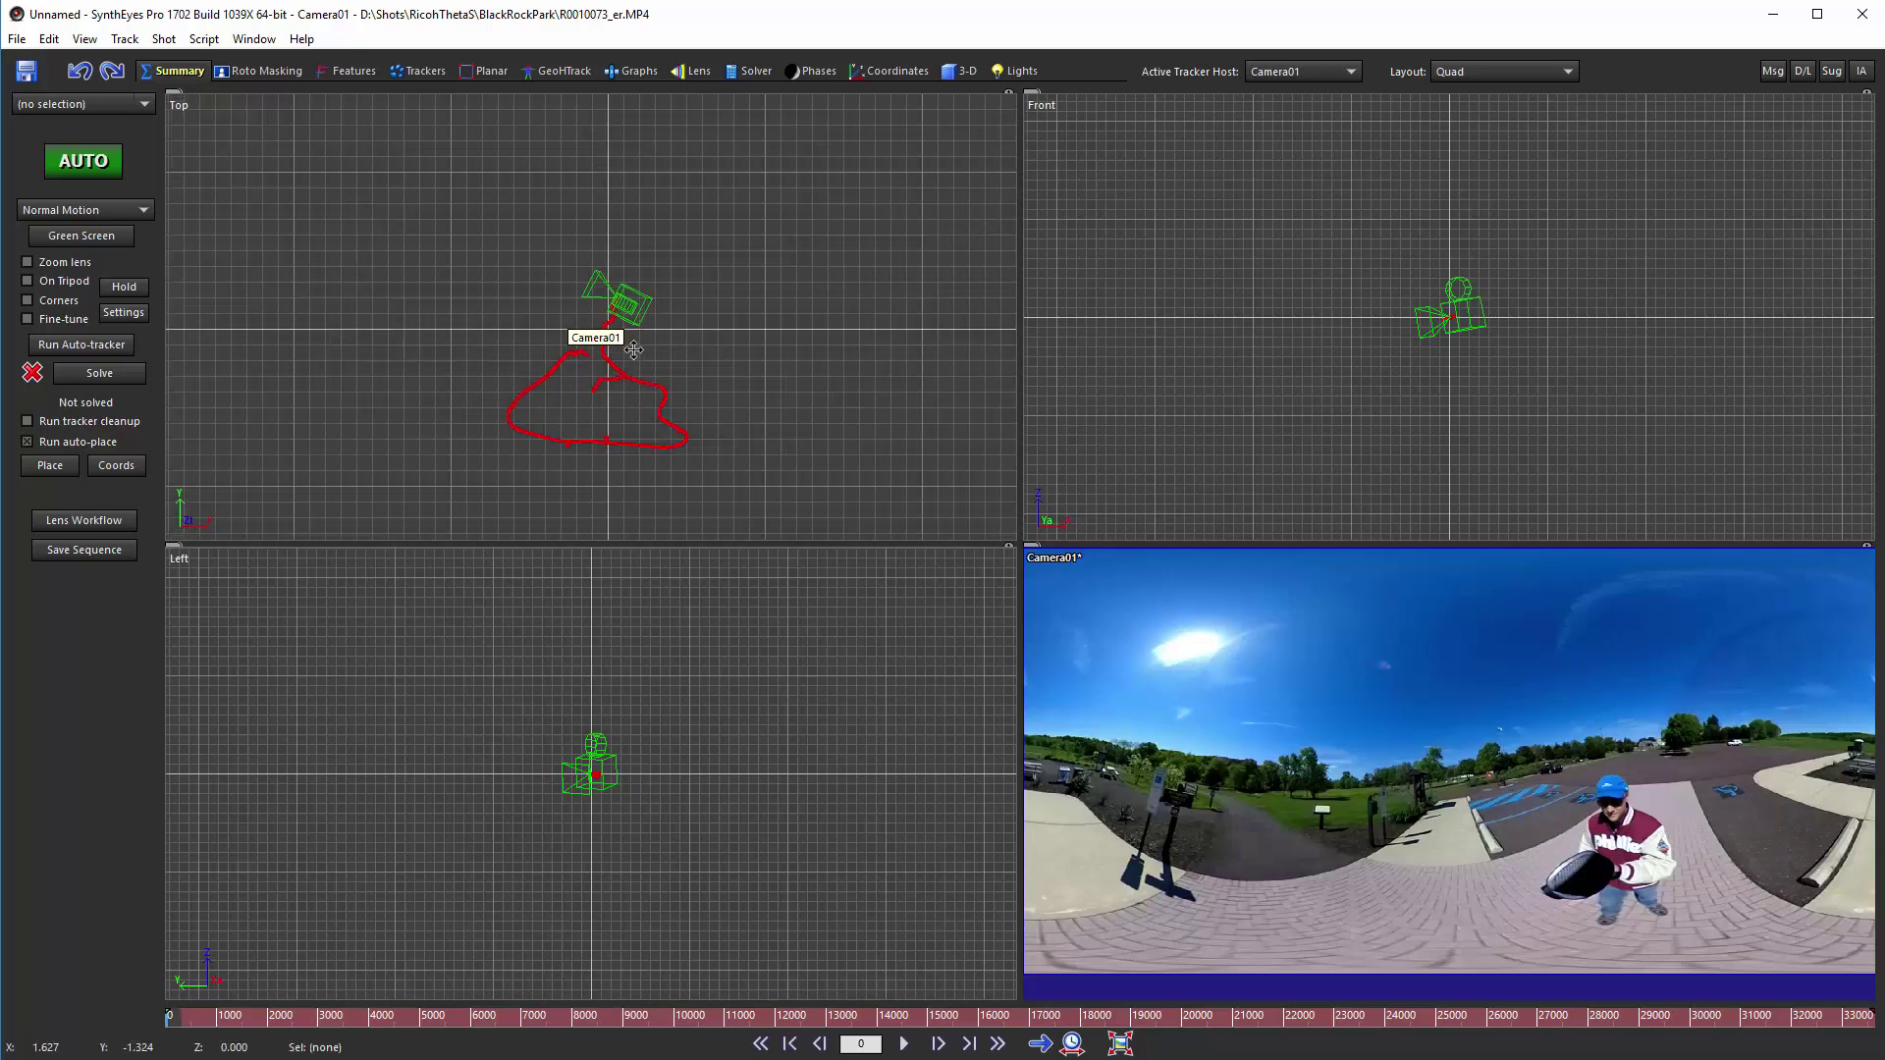
scroll(633, 349, "up", 2)
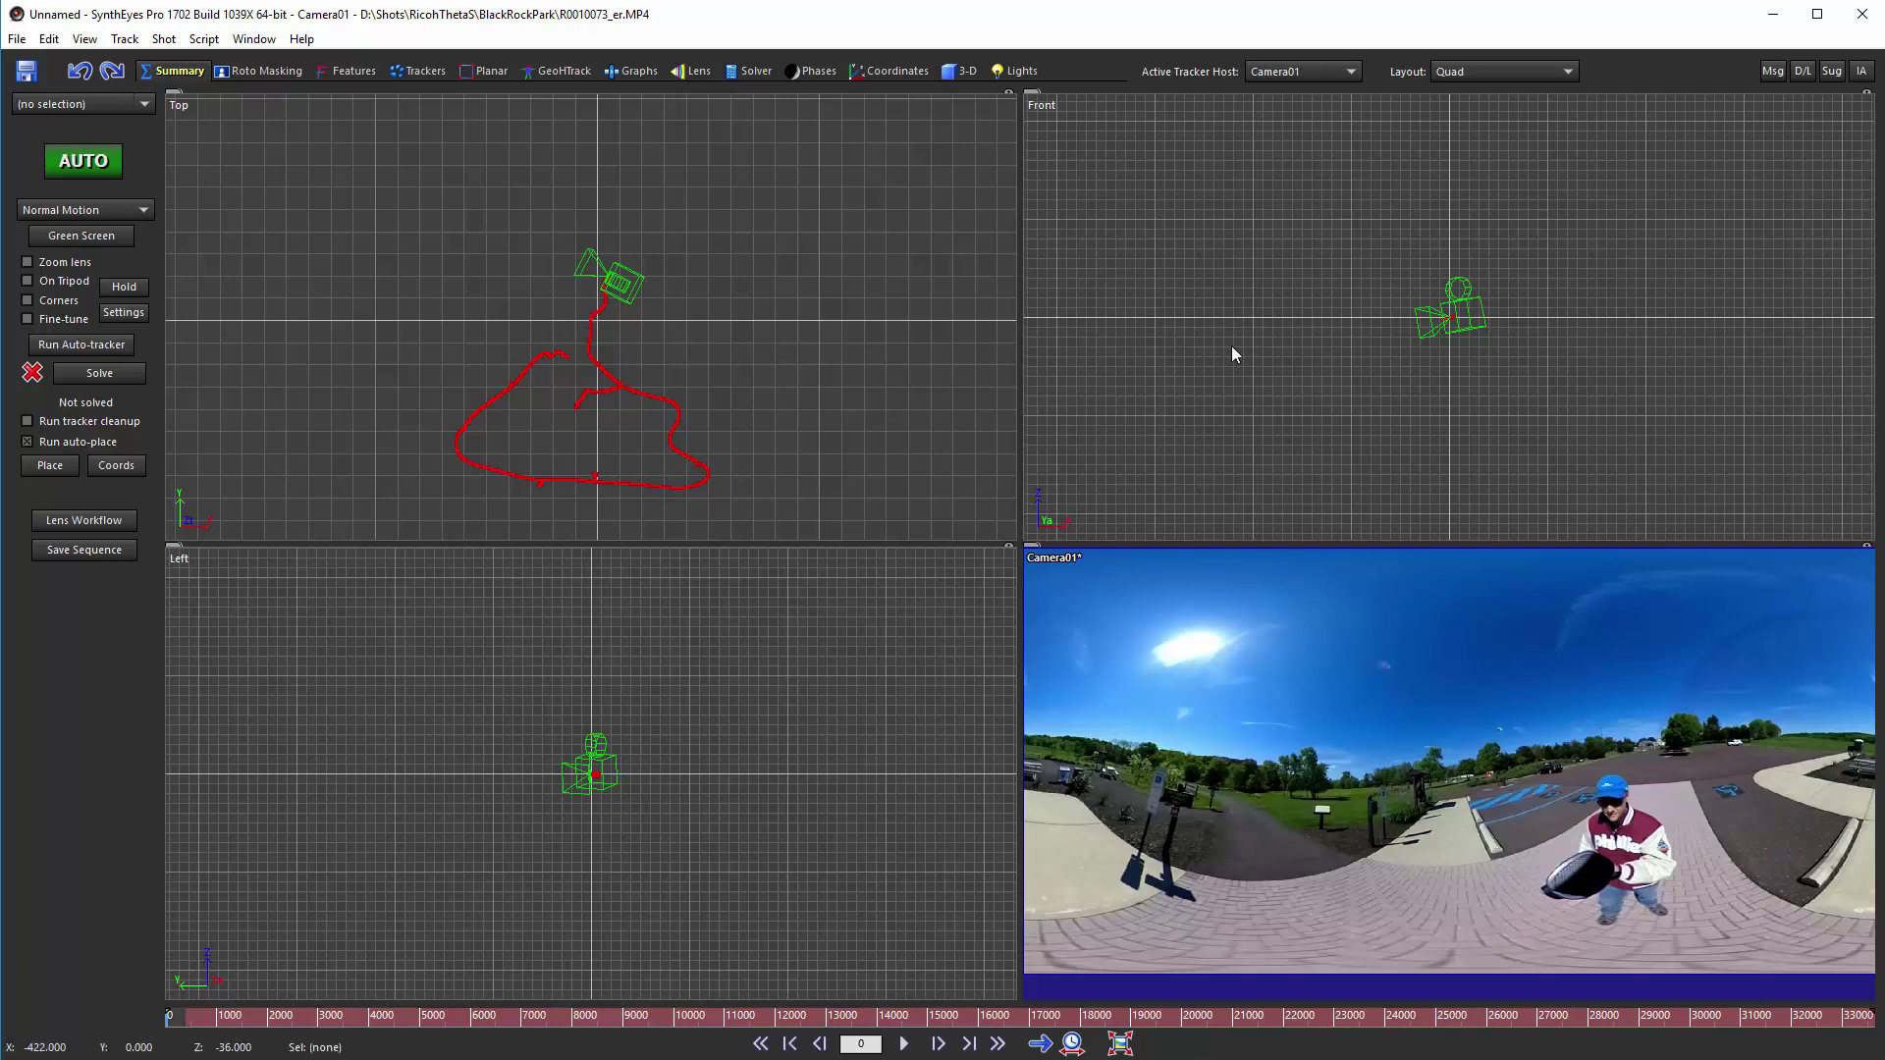
scroll(1376, 352, "up", 5)
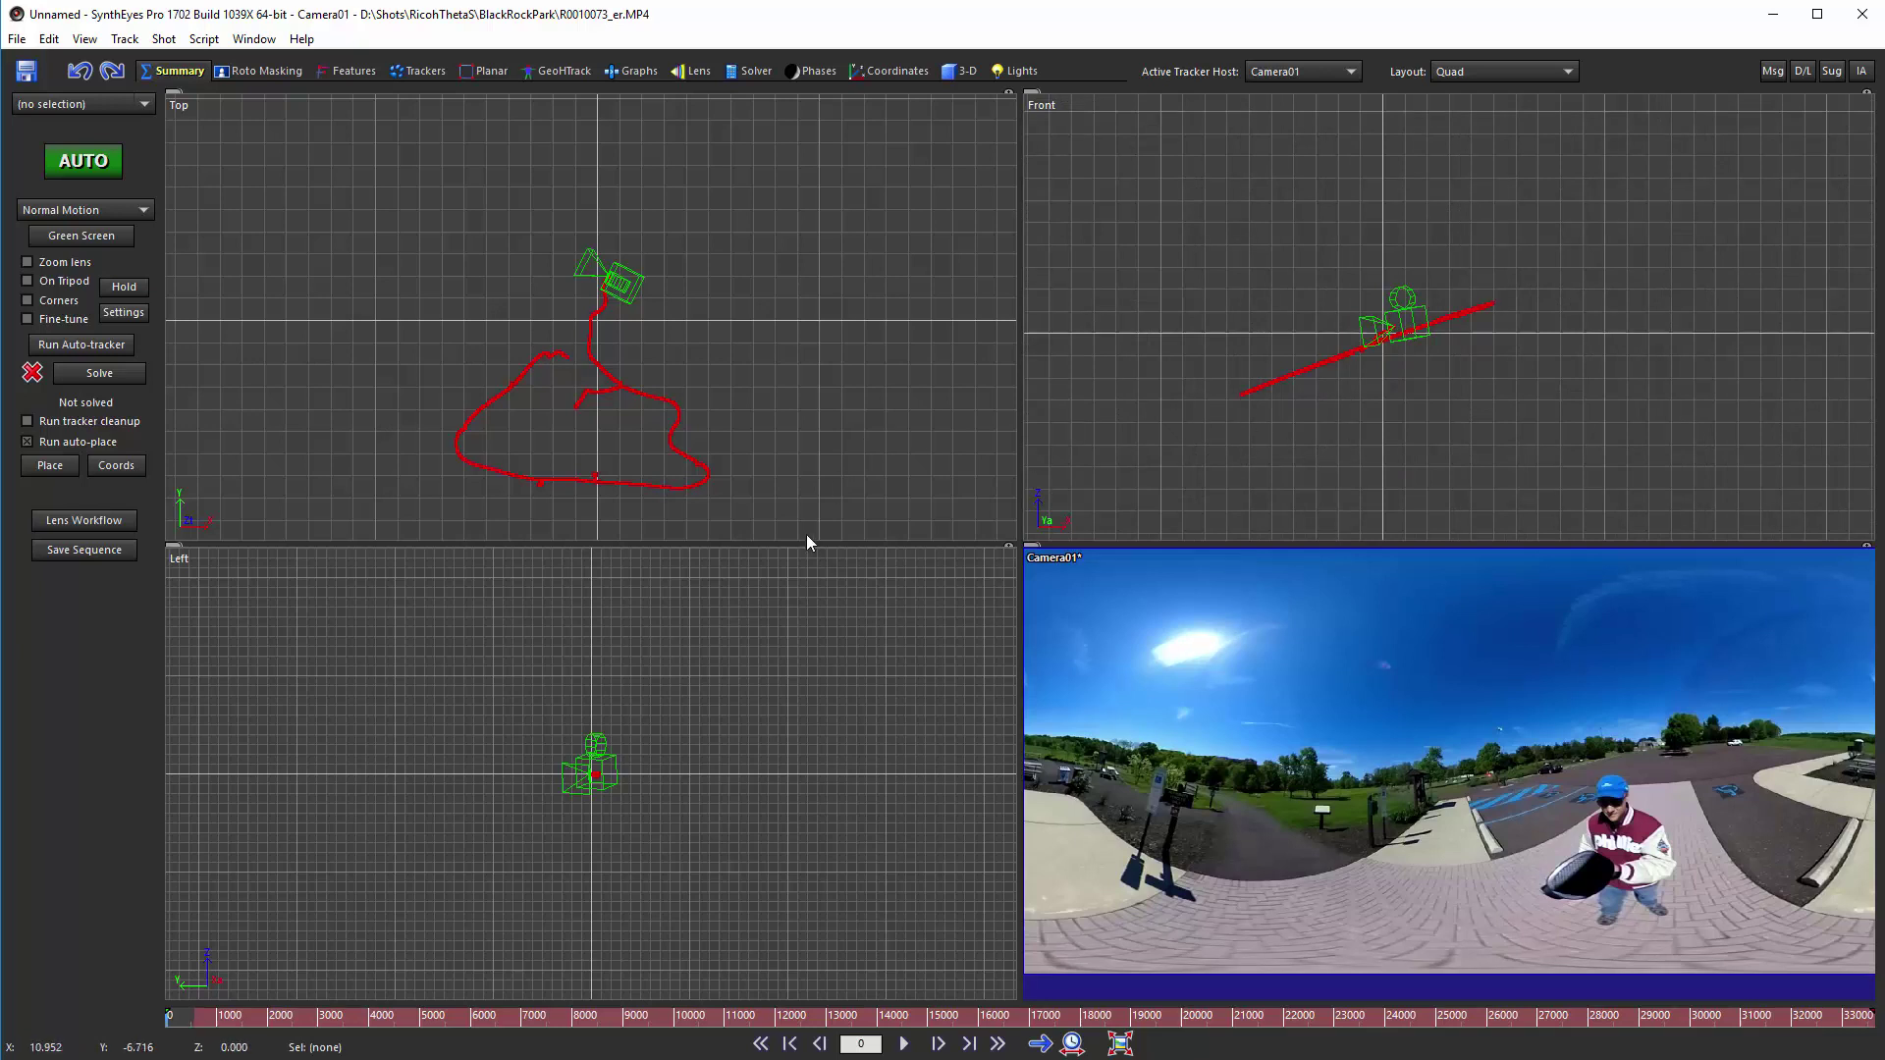
scroll(586, 801, "up", 3)
scroll(569, 705, "up", 2)
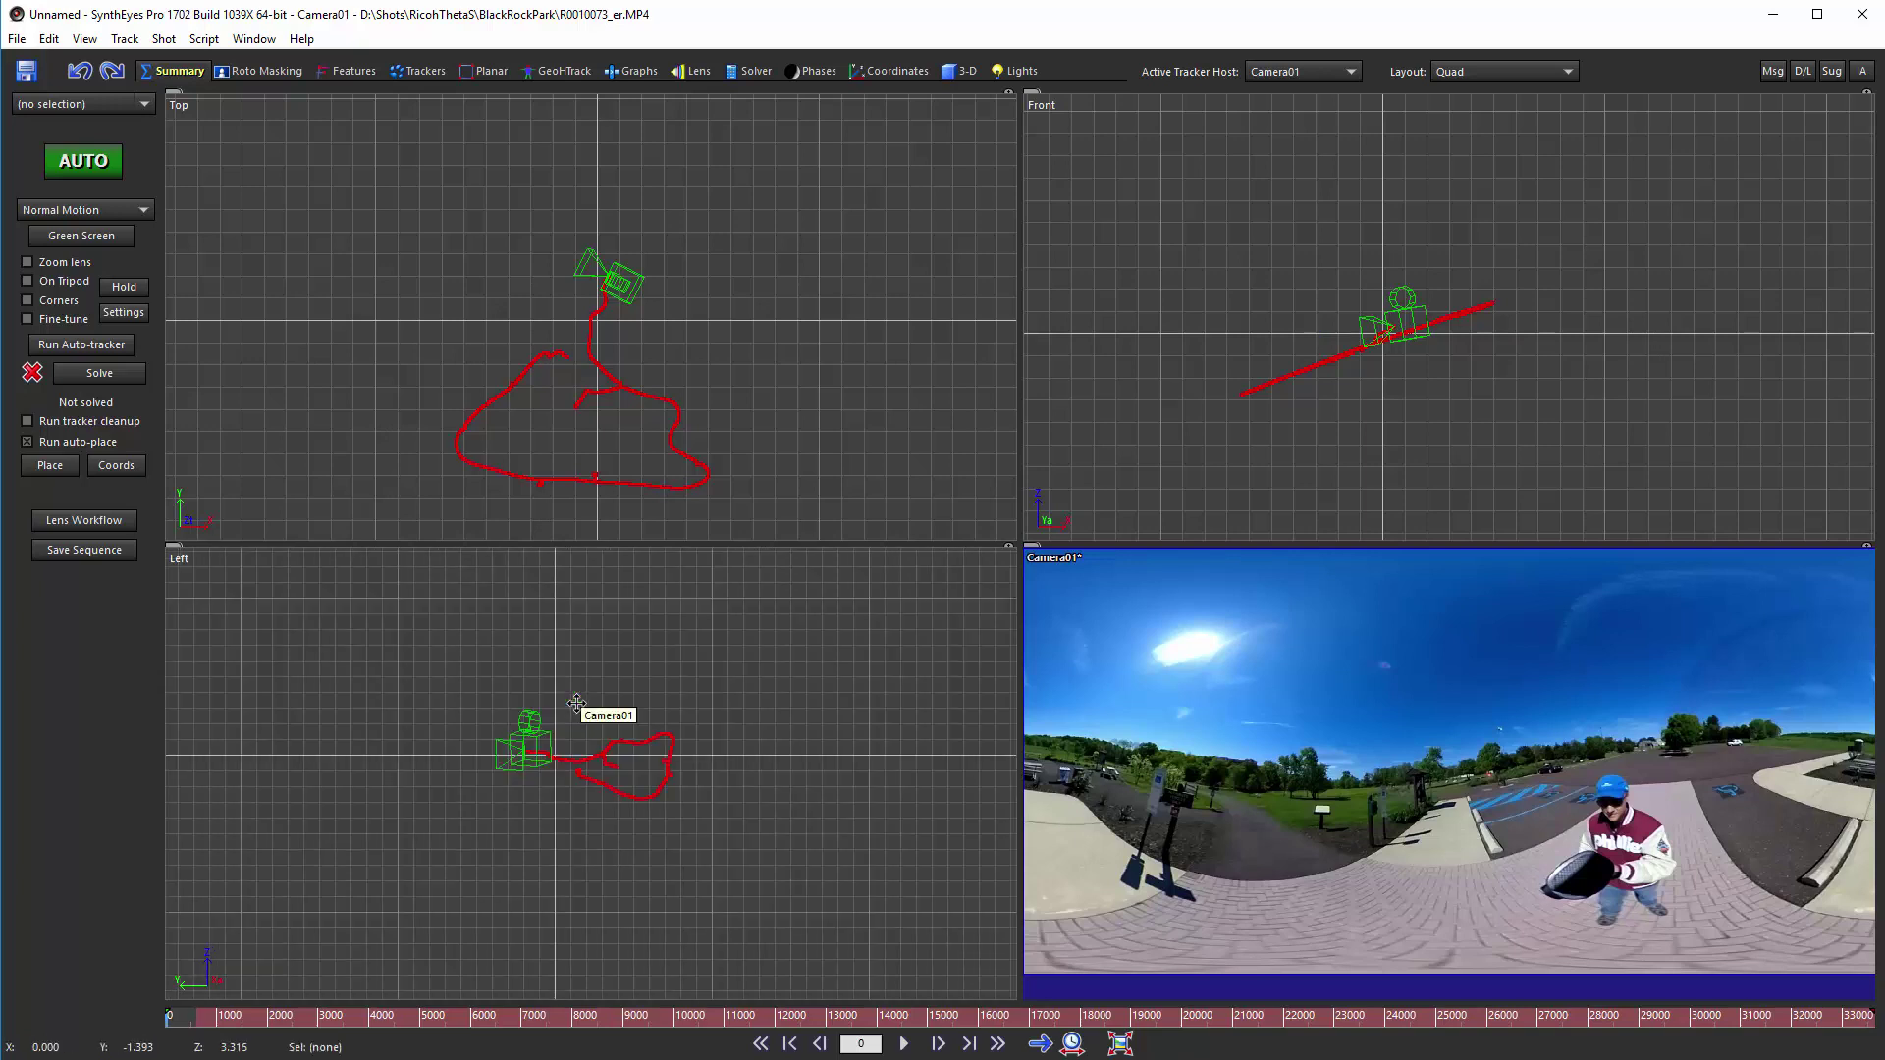
scroll(603, 772, "up", 3)
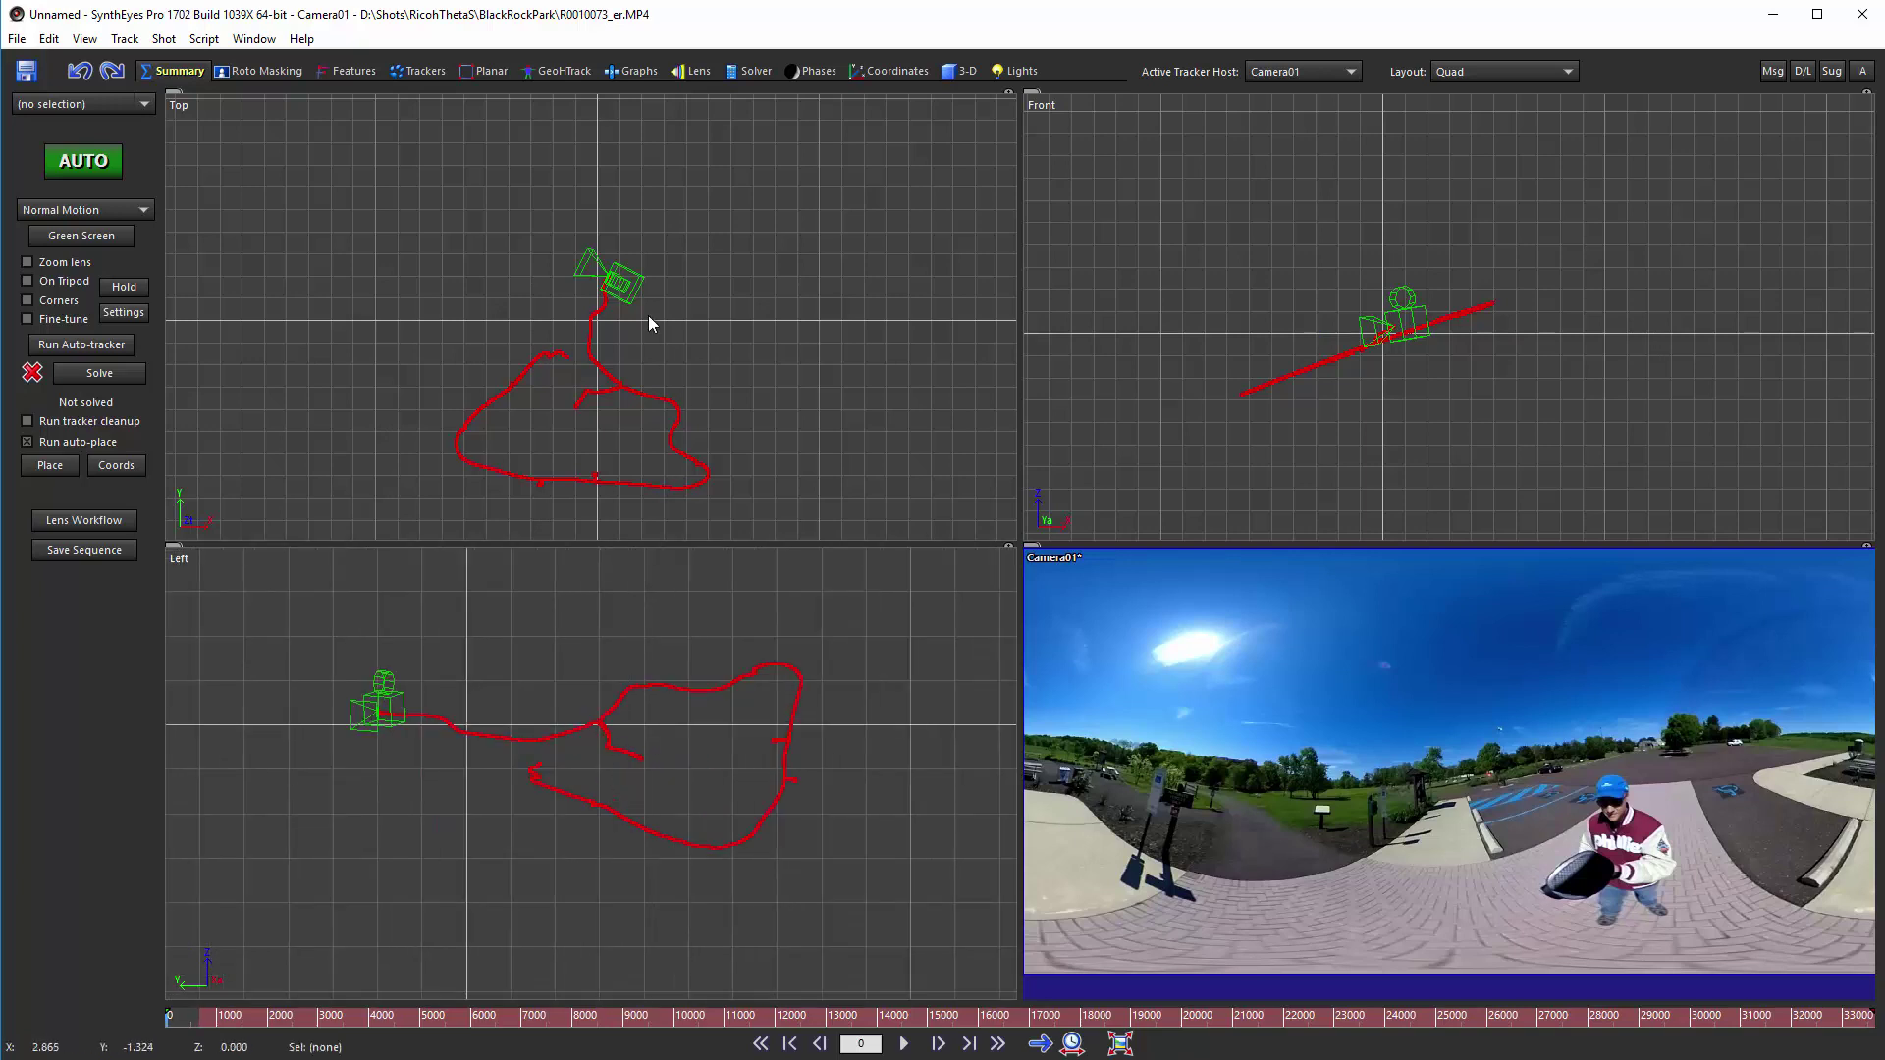
left_click(958, 71)
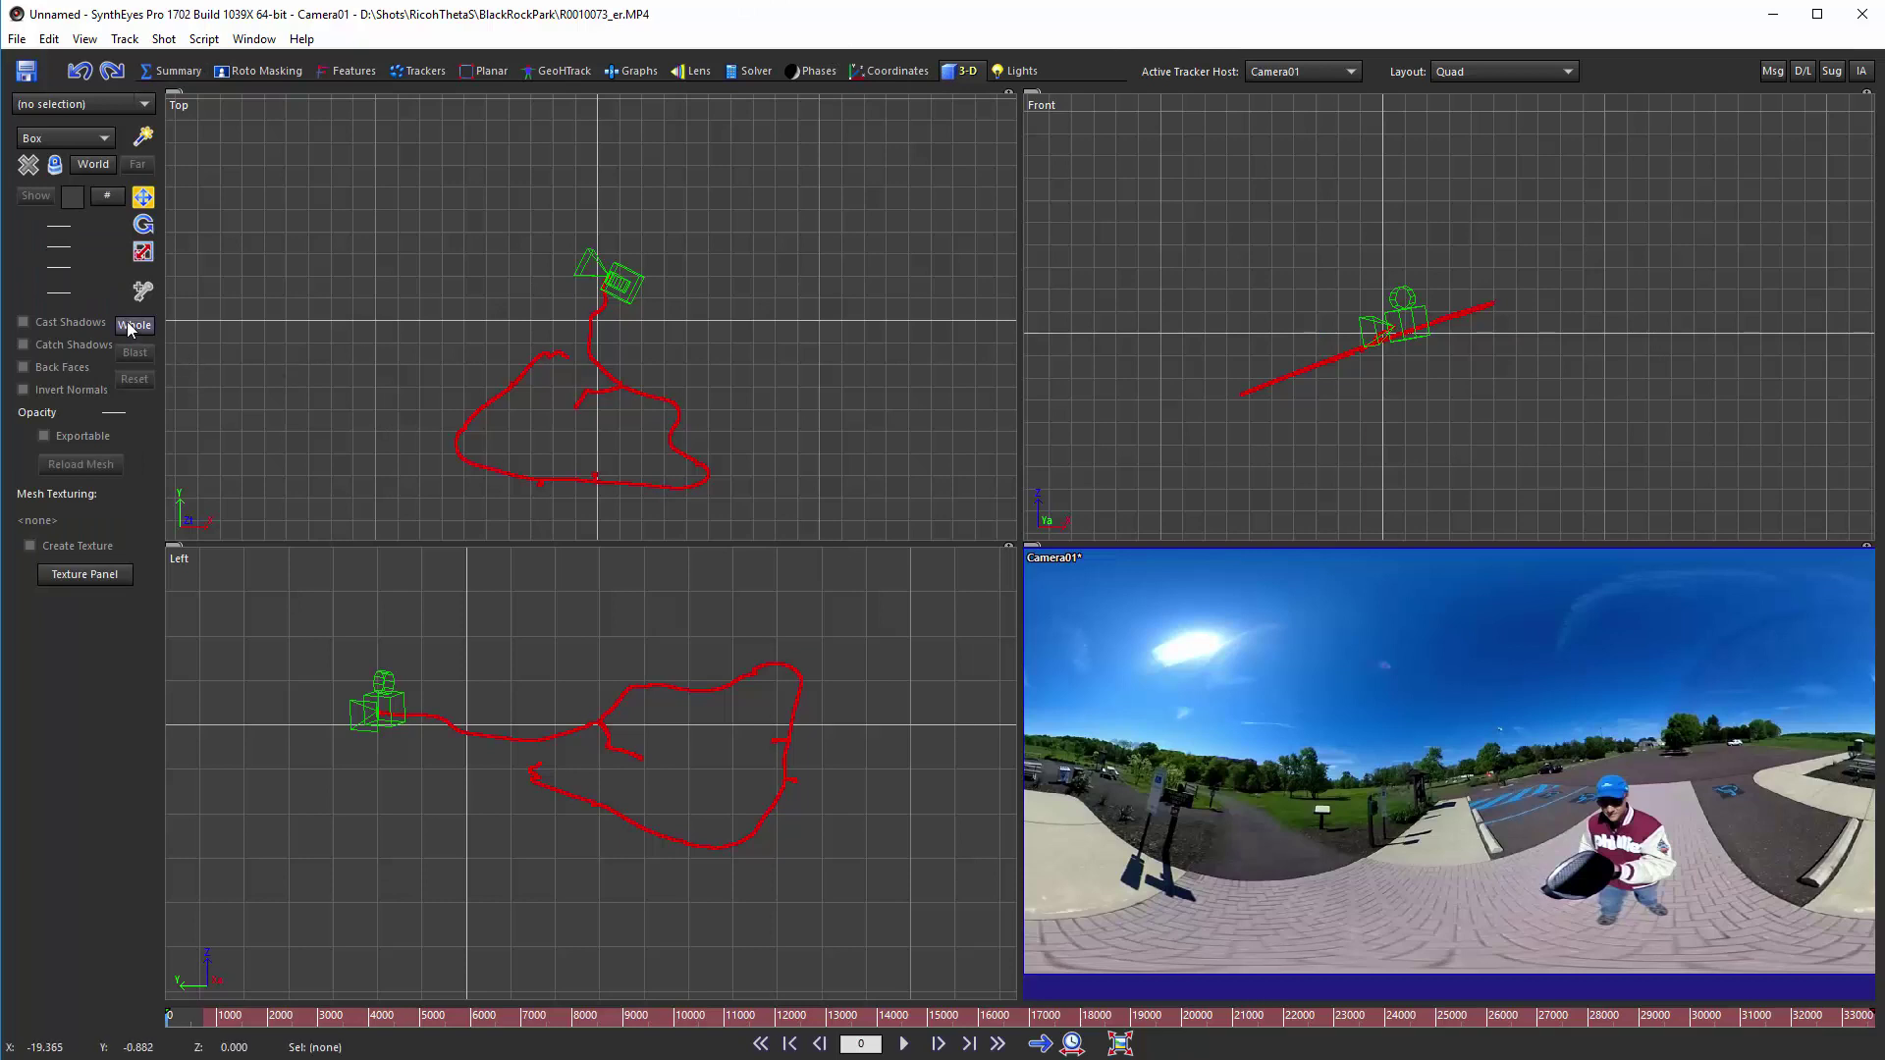
Rotate Camera01 in the Front and Left views to level its path, then nudge its heading two degrees.
left_click(133, 325)
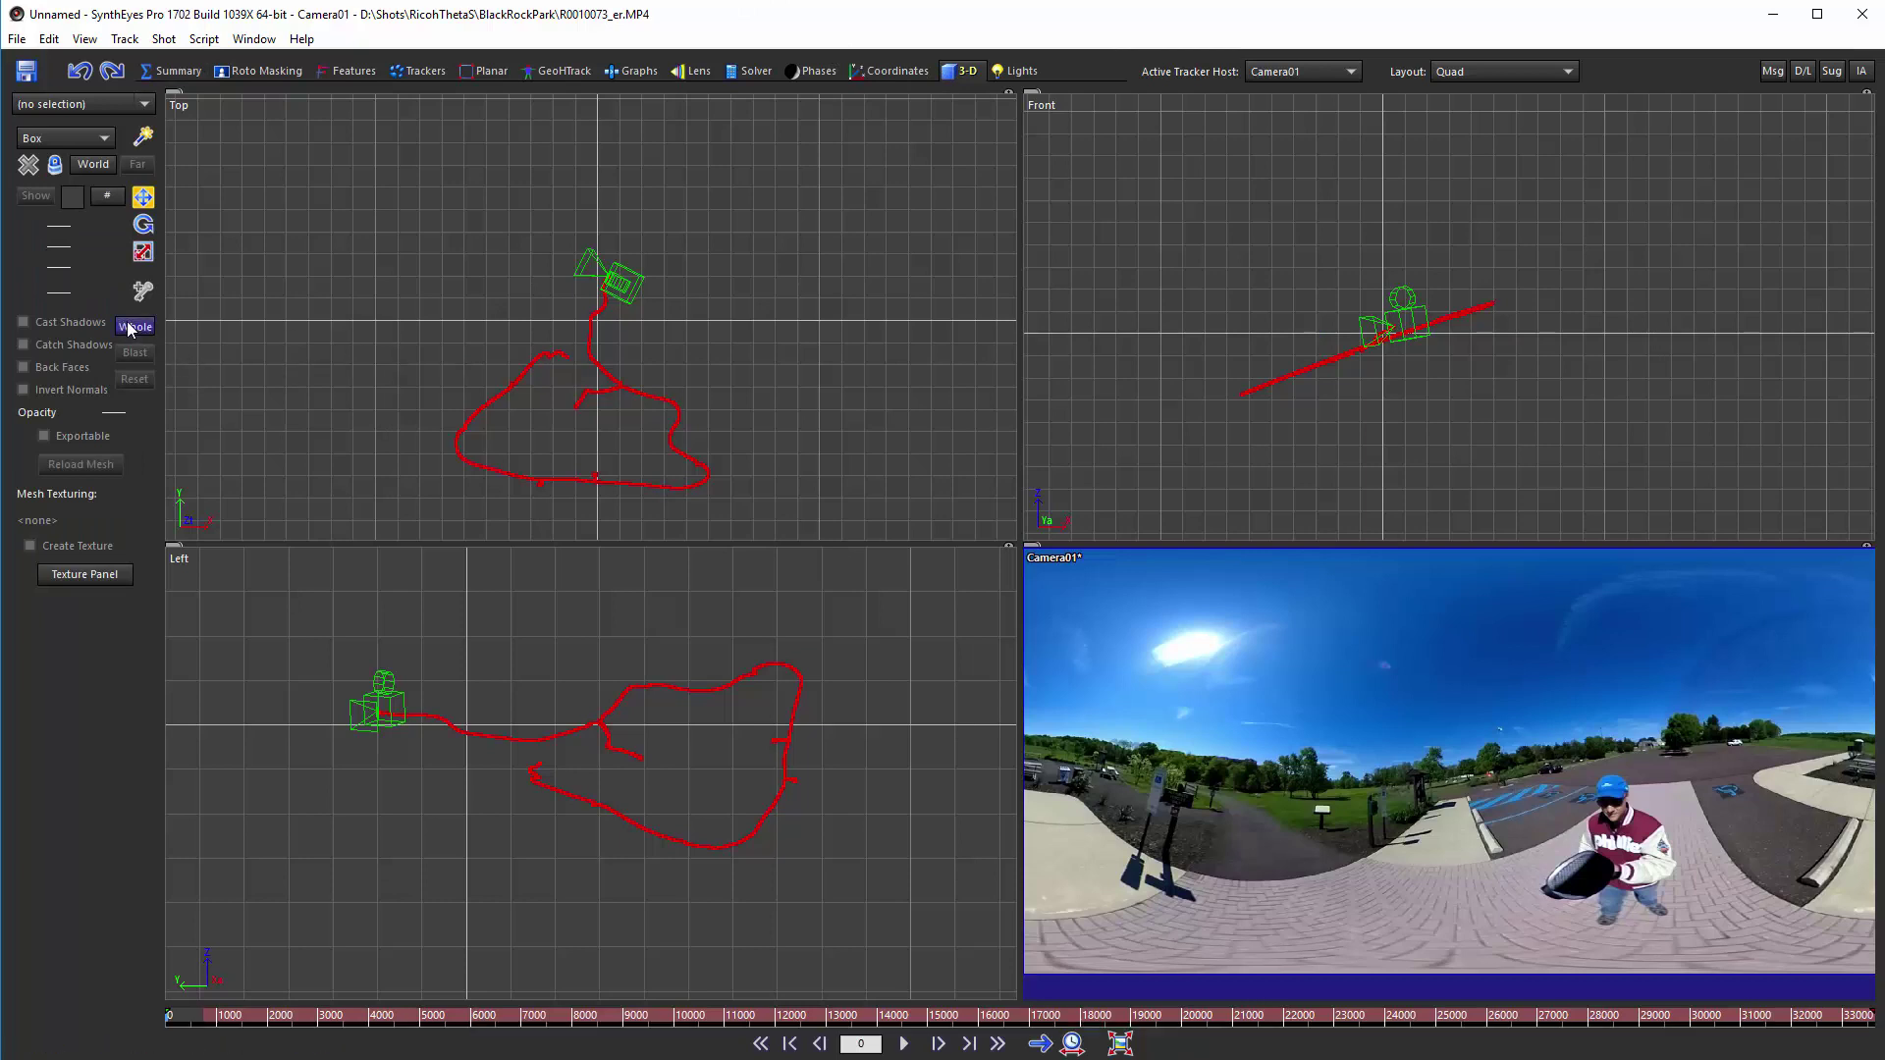
left_click(143, 226)
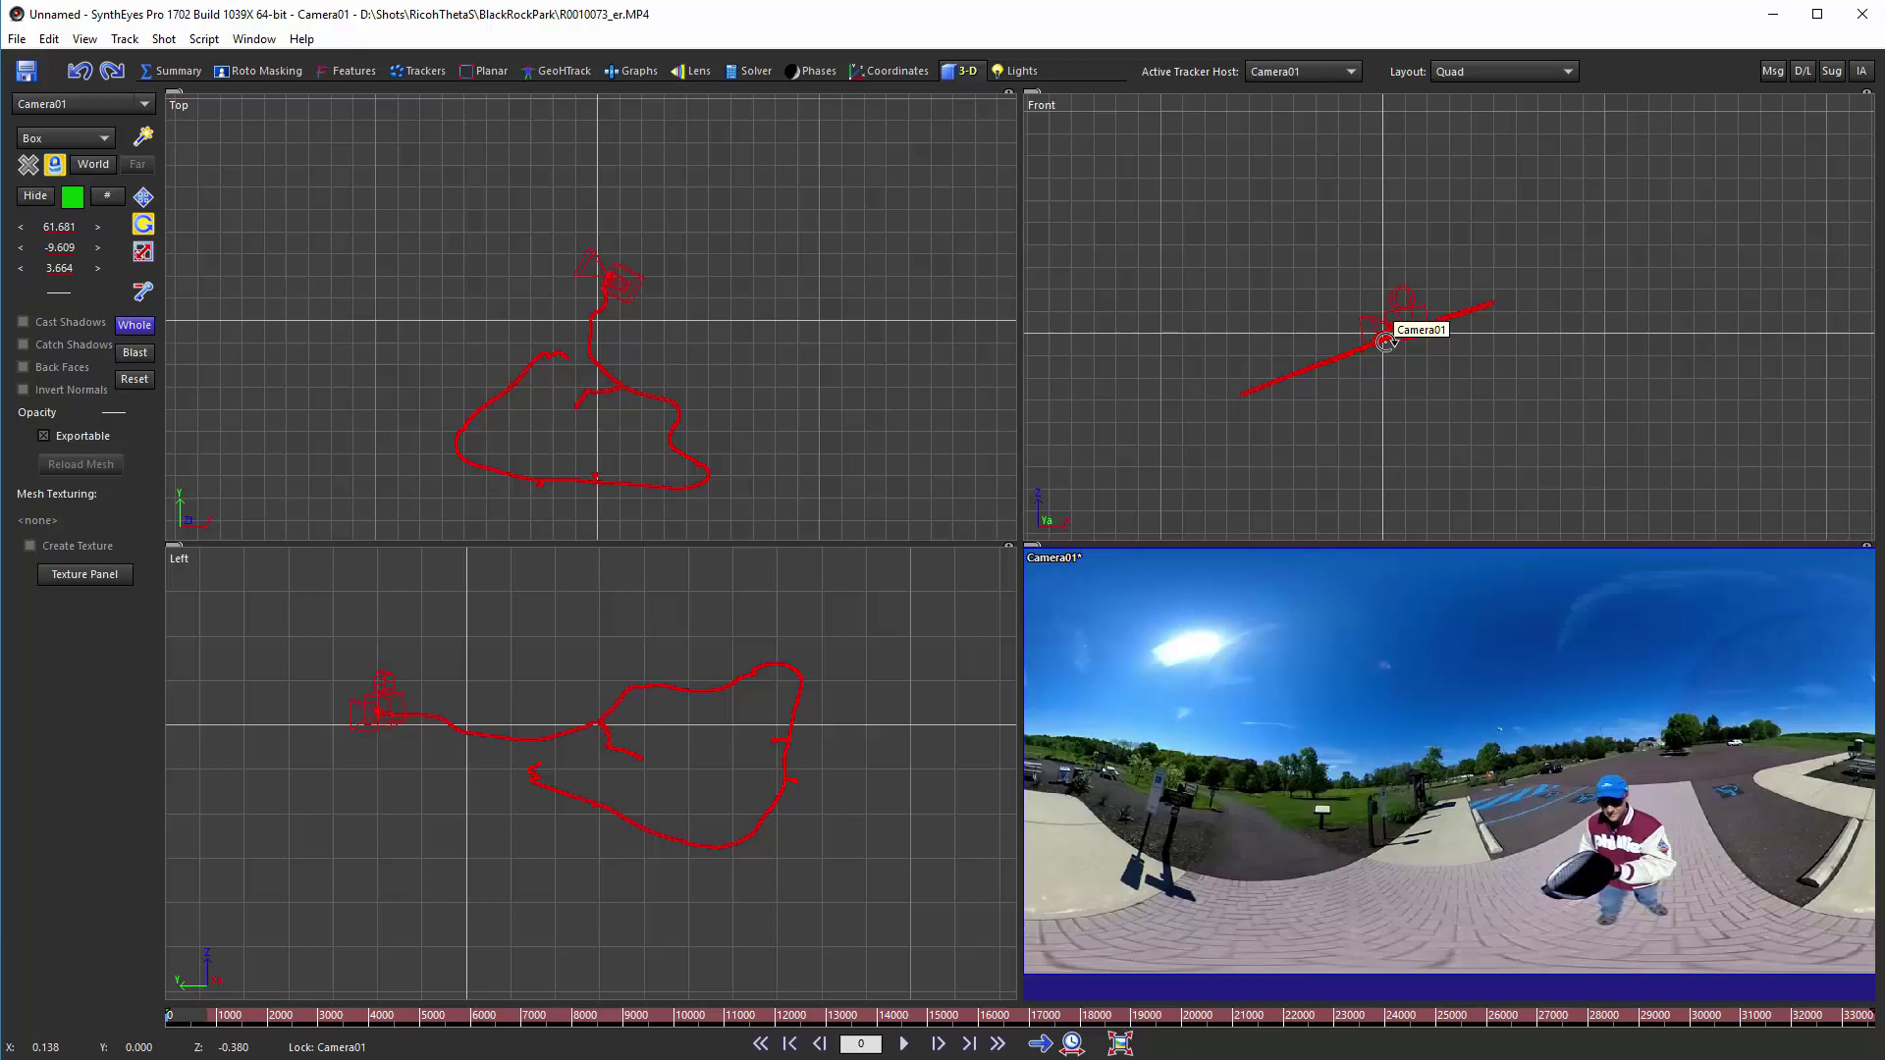
left_click_drag(1386, 339, 1377, 398)
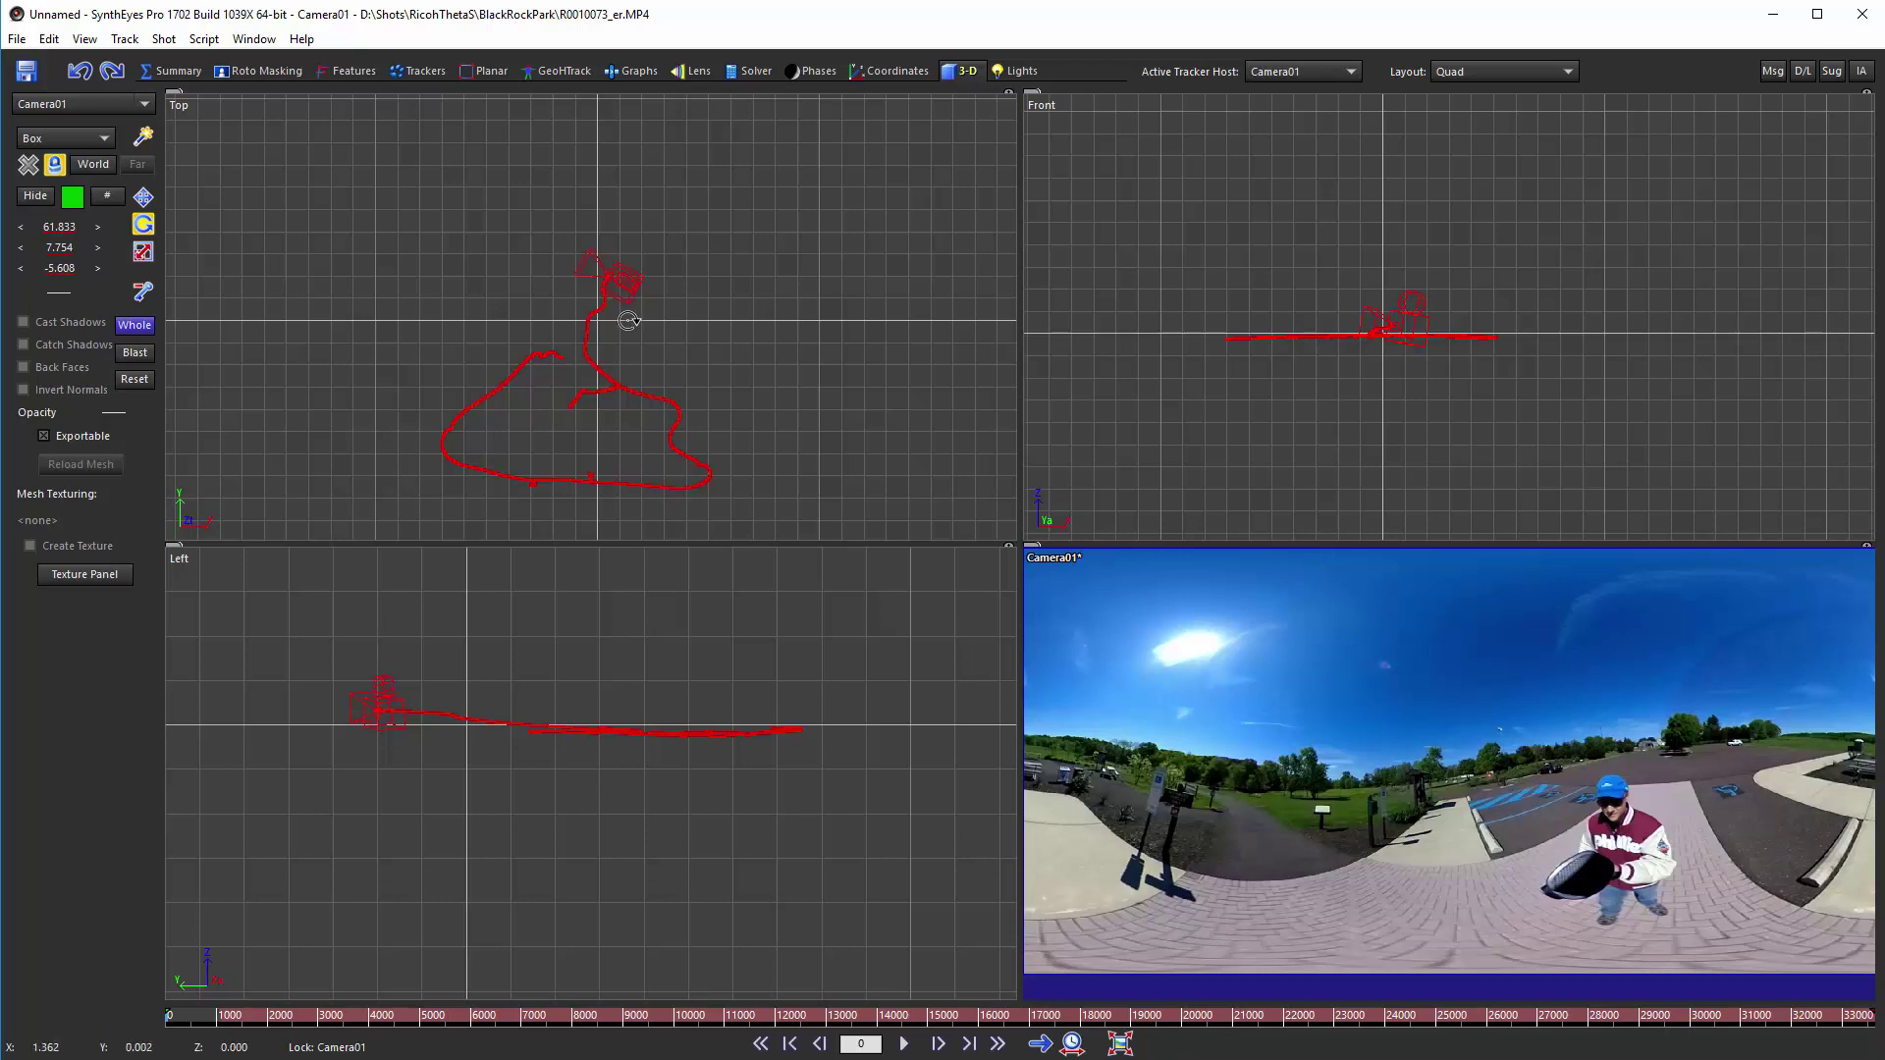
left_click_drag(618, 333, 590, 359)
left_click_drag(548, 558, 551, 807)
left_click_drag(589, 375, 594, 370)
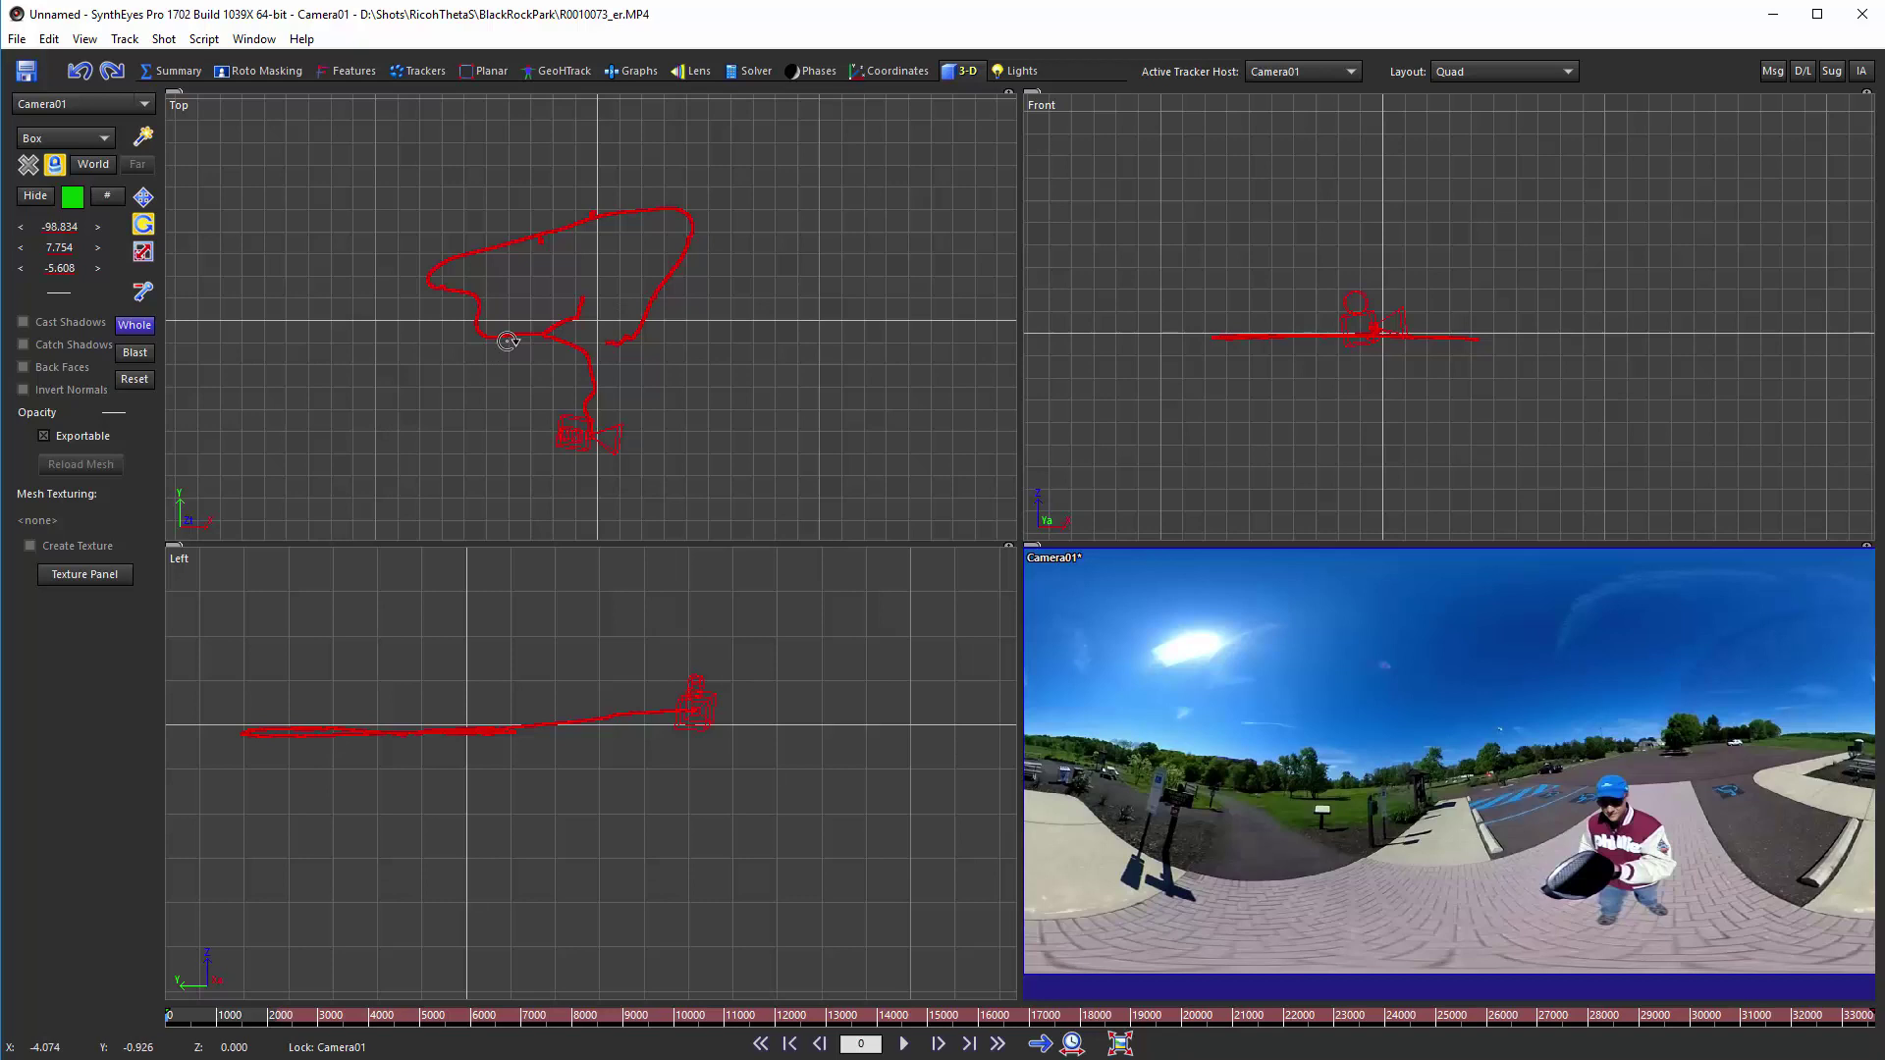
Run the VR360 Stabilize from Camera Path script on the oriented Camera01 path.
left_click(203, 40)
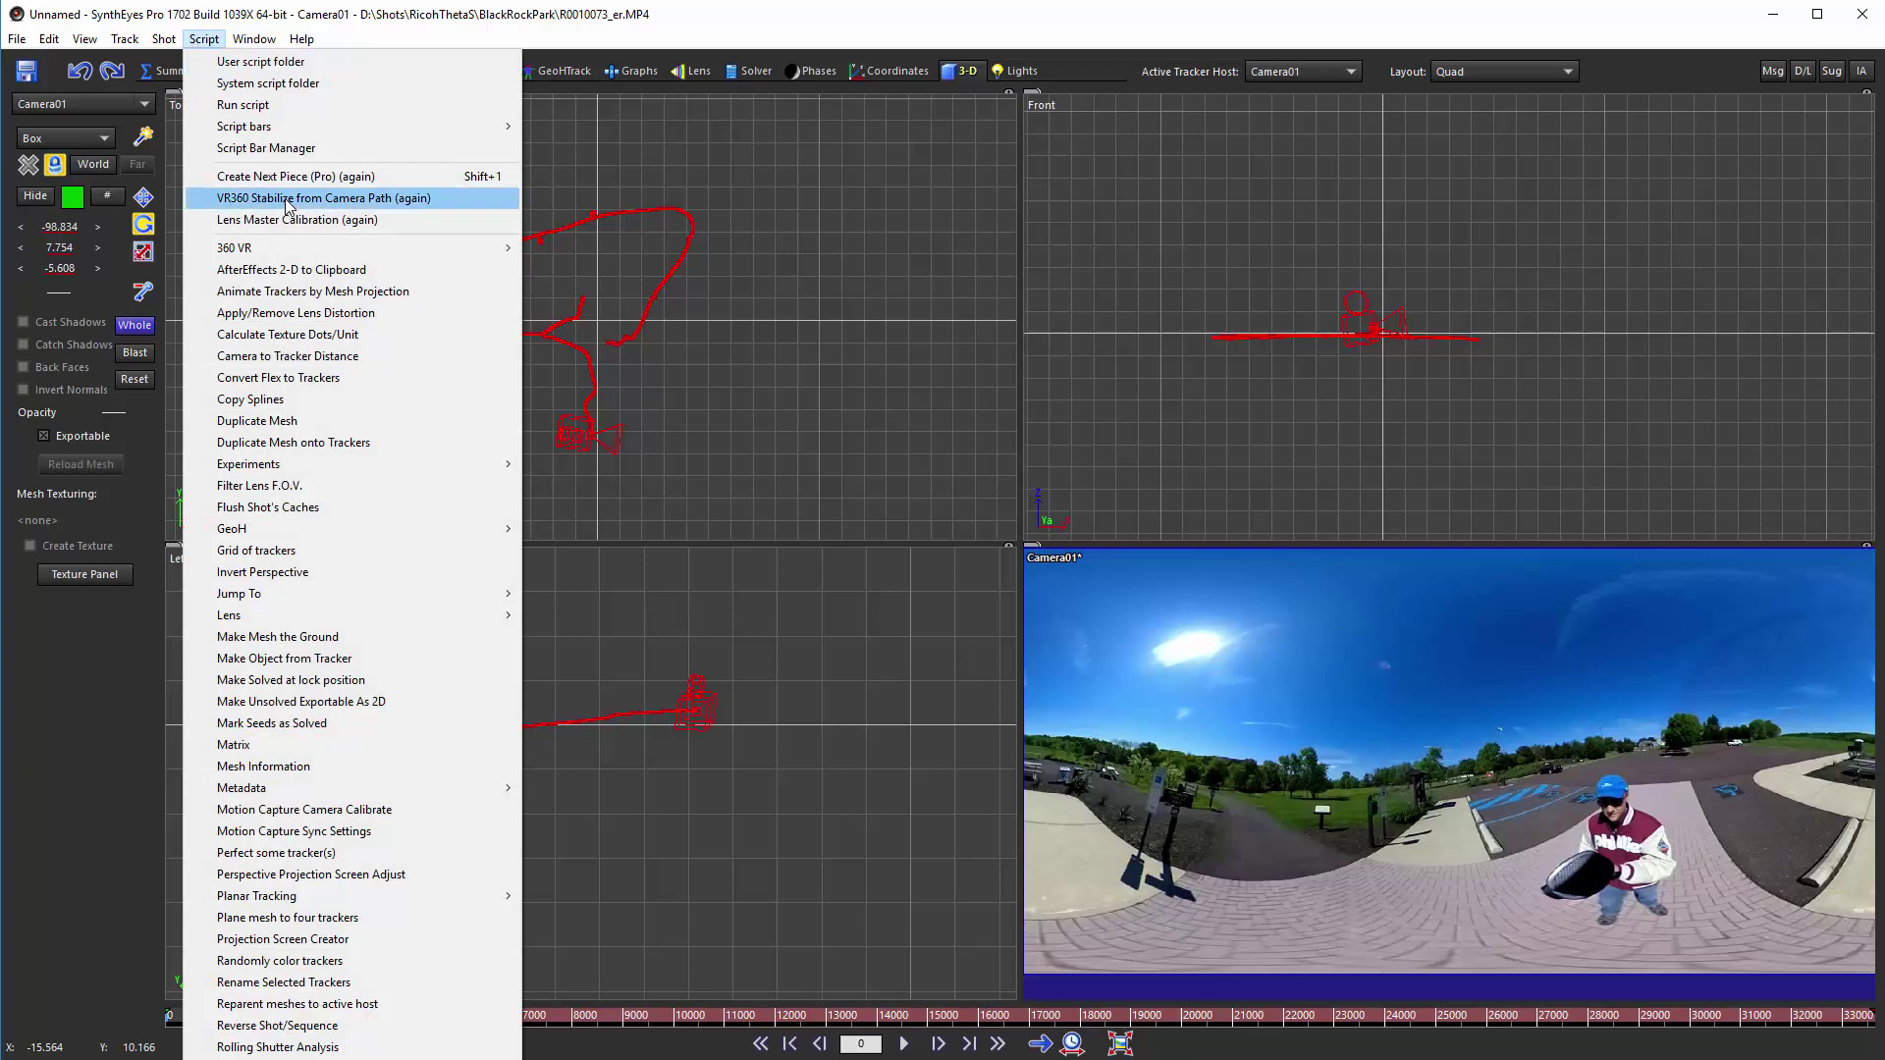
left_click(286, 200)
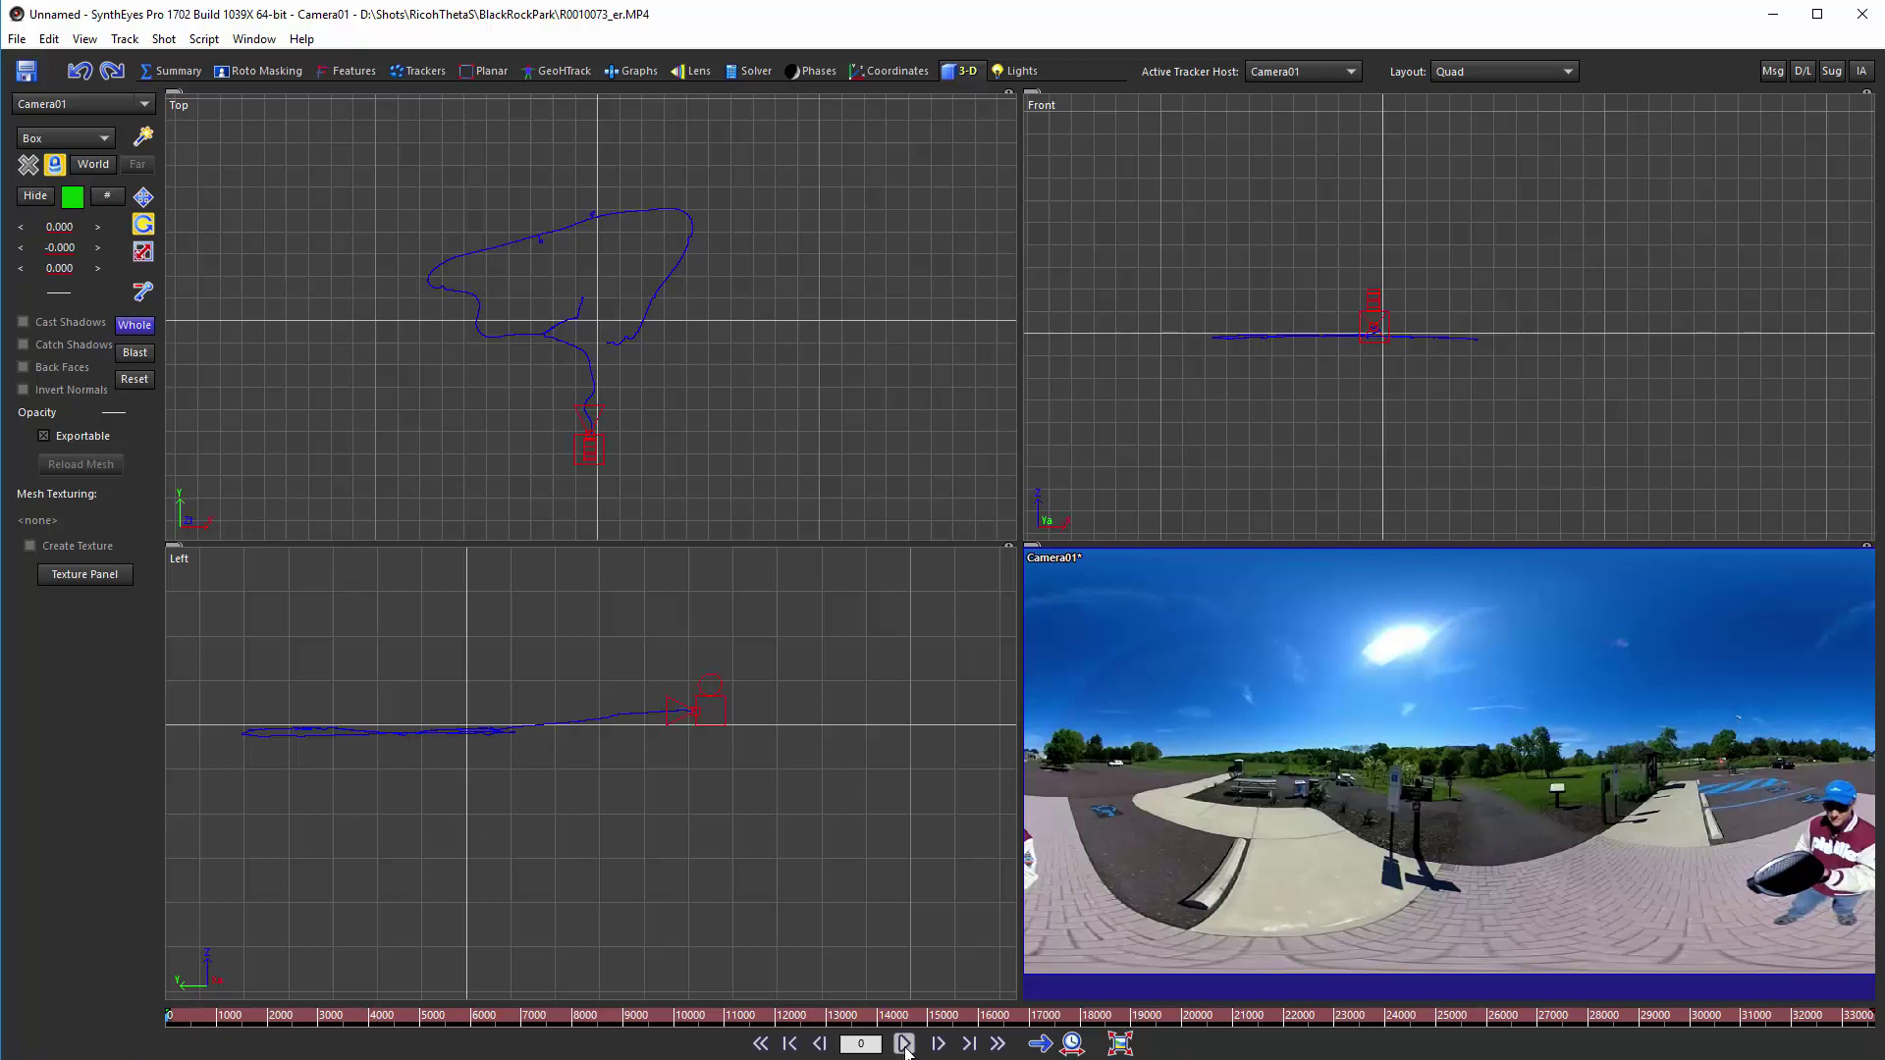
Play the stabilized 360 shot through frame 30 and stop it.
left_click(904, 1045)
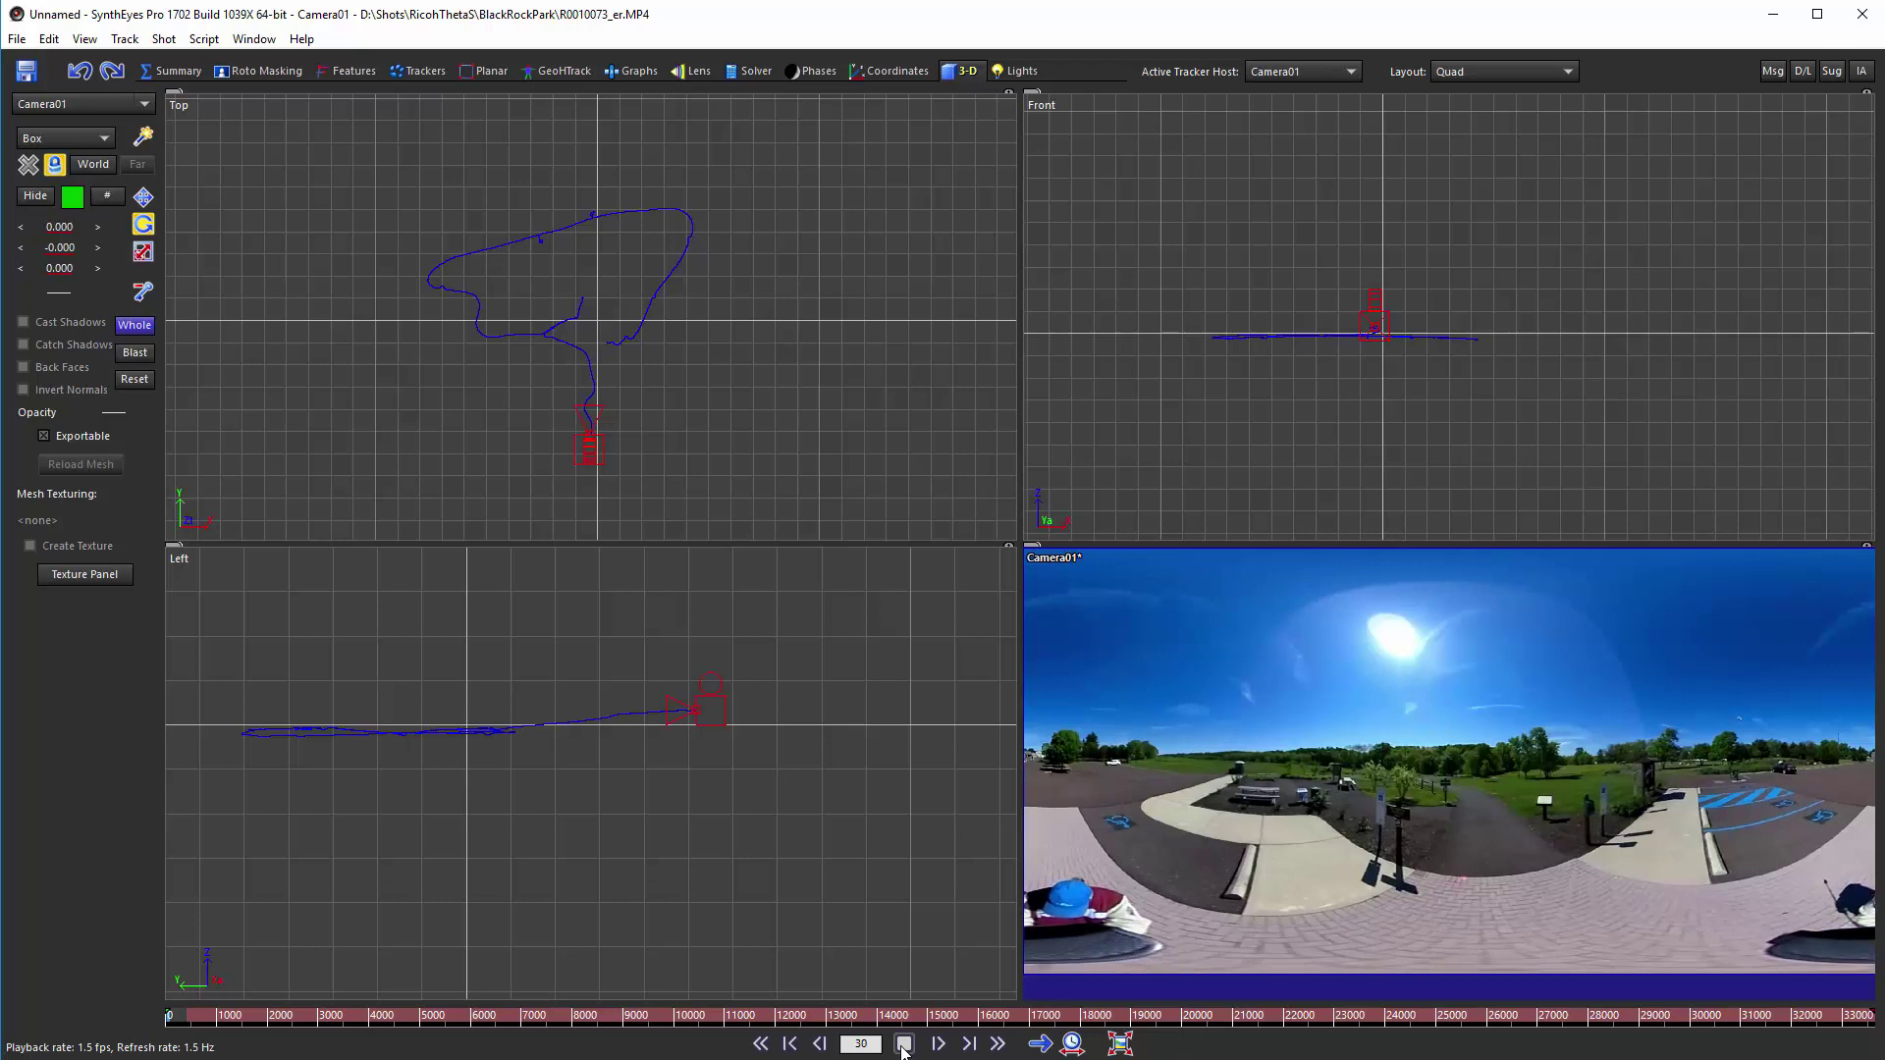
left_click(903, 1046)
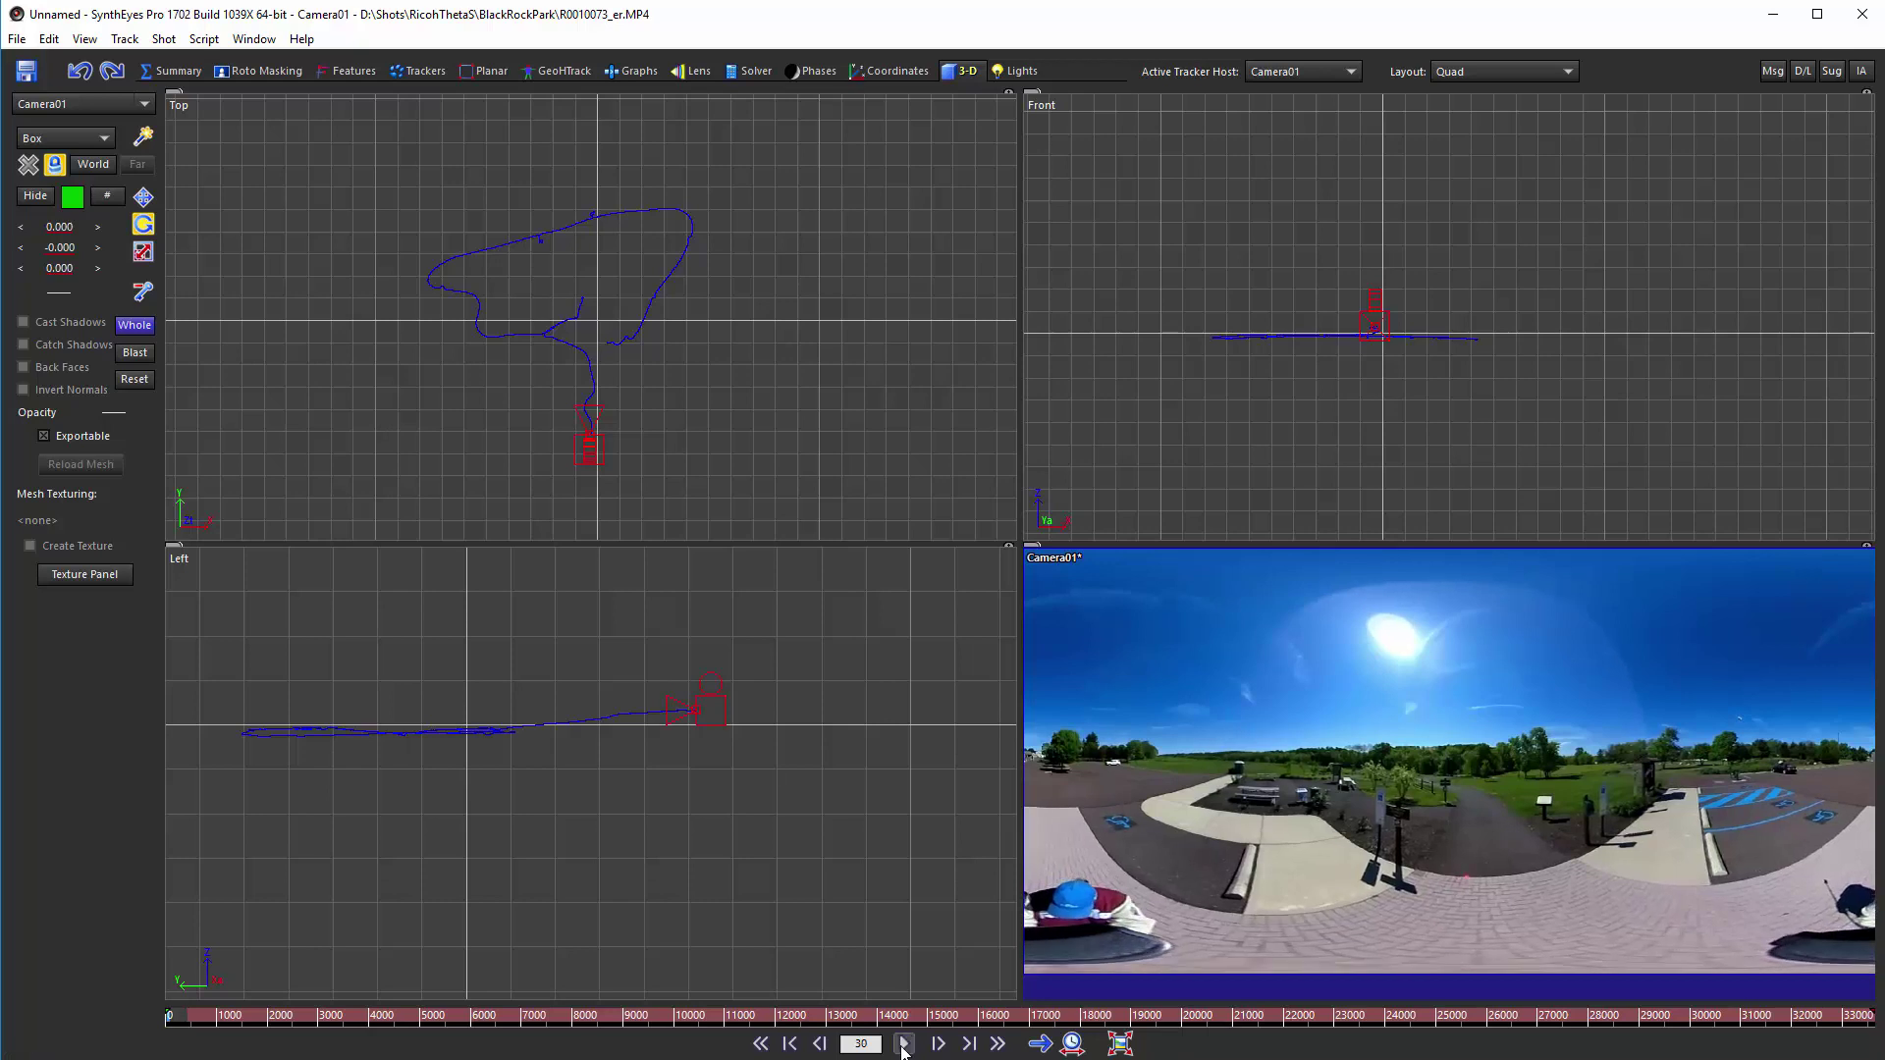
Look over the 360VR stabilization exporters without exporting, then uncheck Shot > Enable Prefetch.
left_click(17, 38)
mouse_move(282, 262)
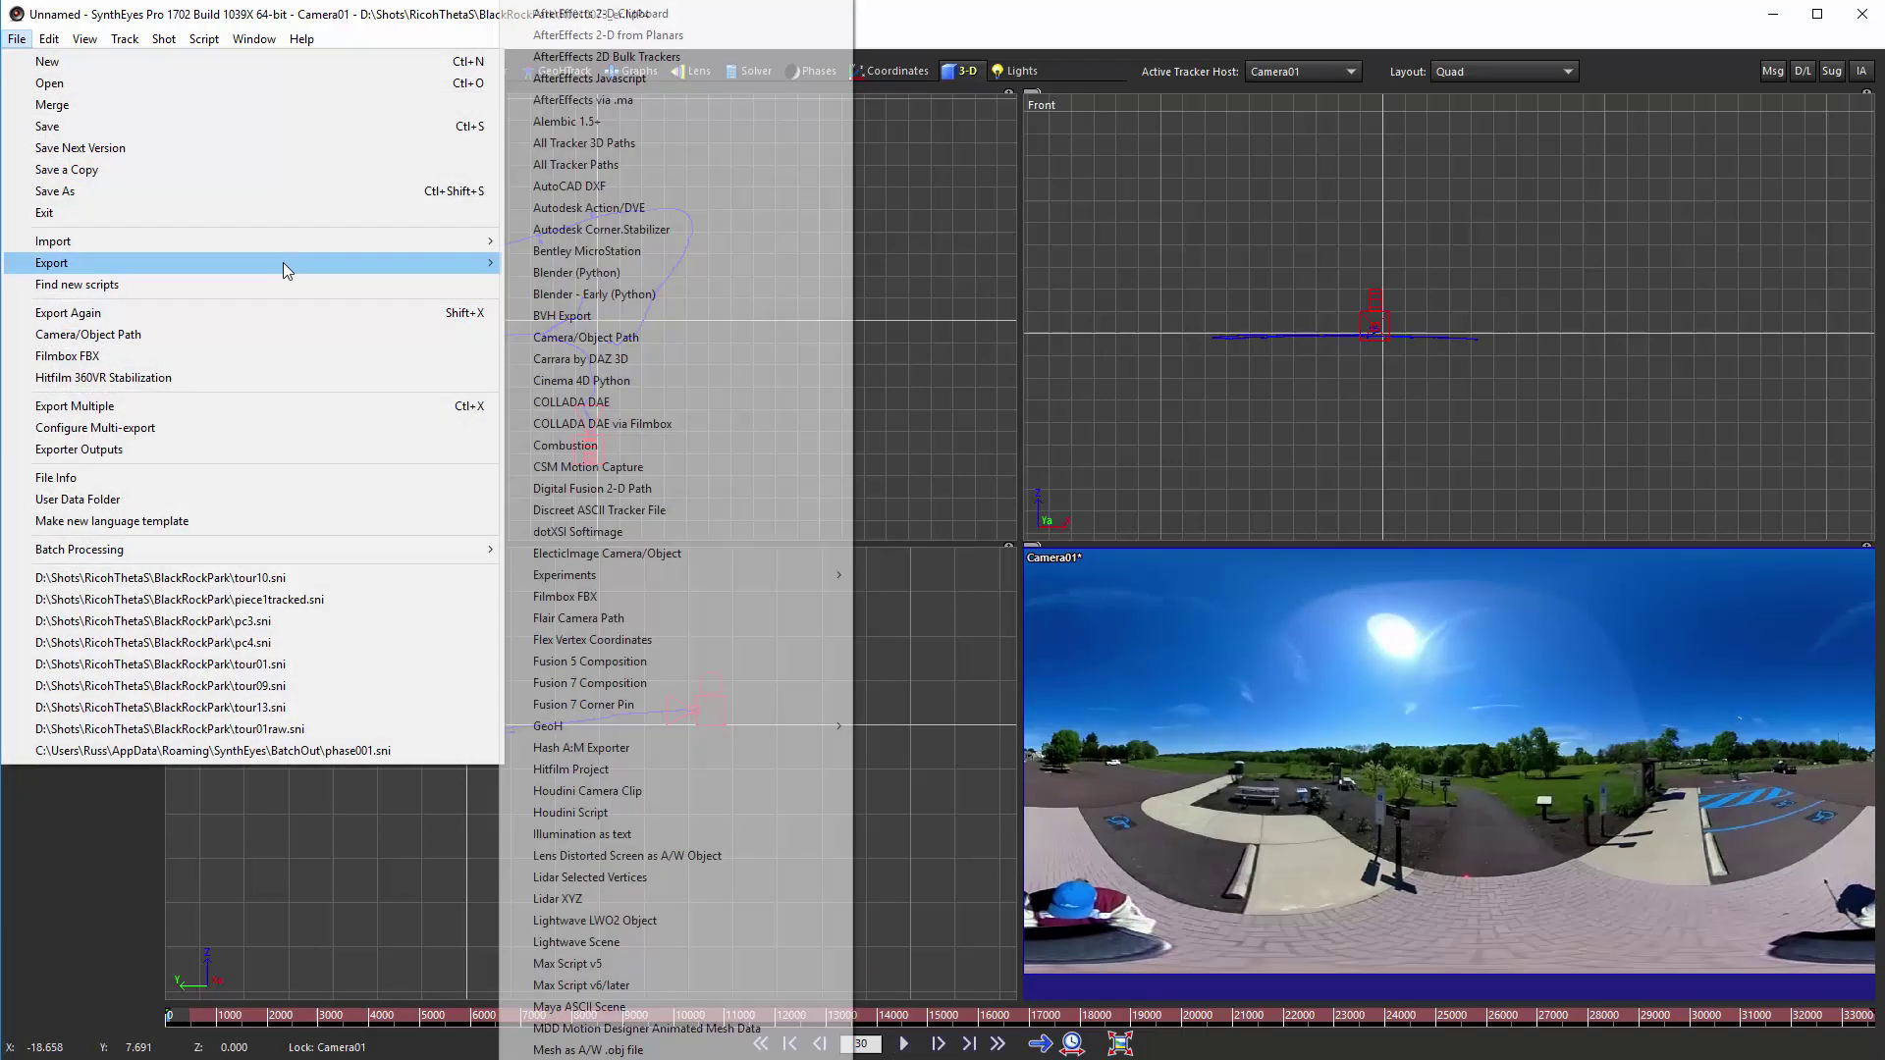
mouse_move(809, 1)
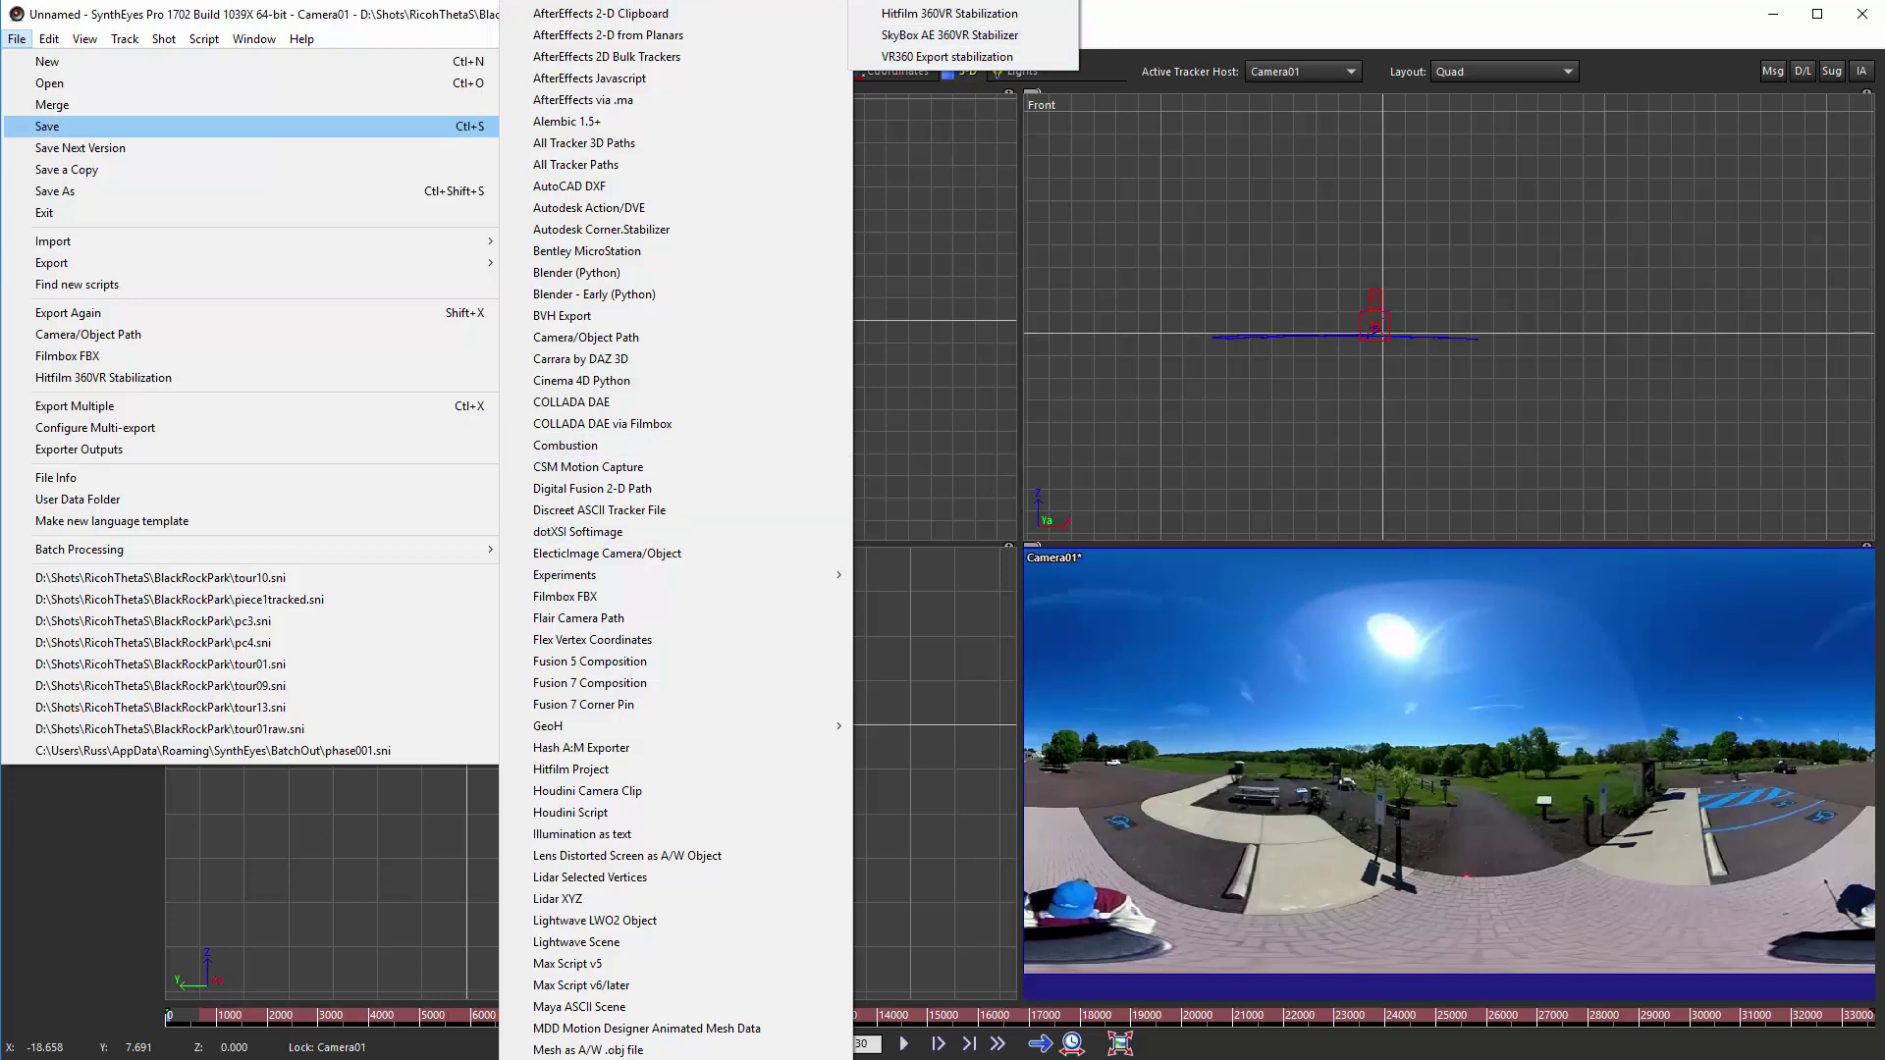
left_click(1127, 39)
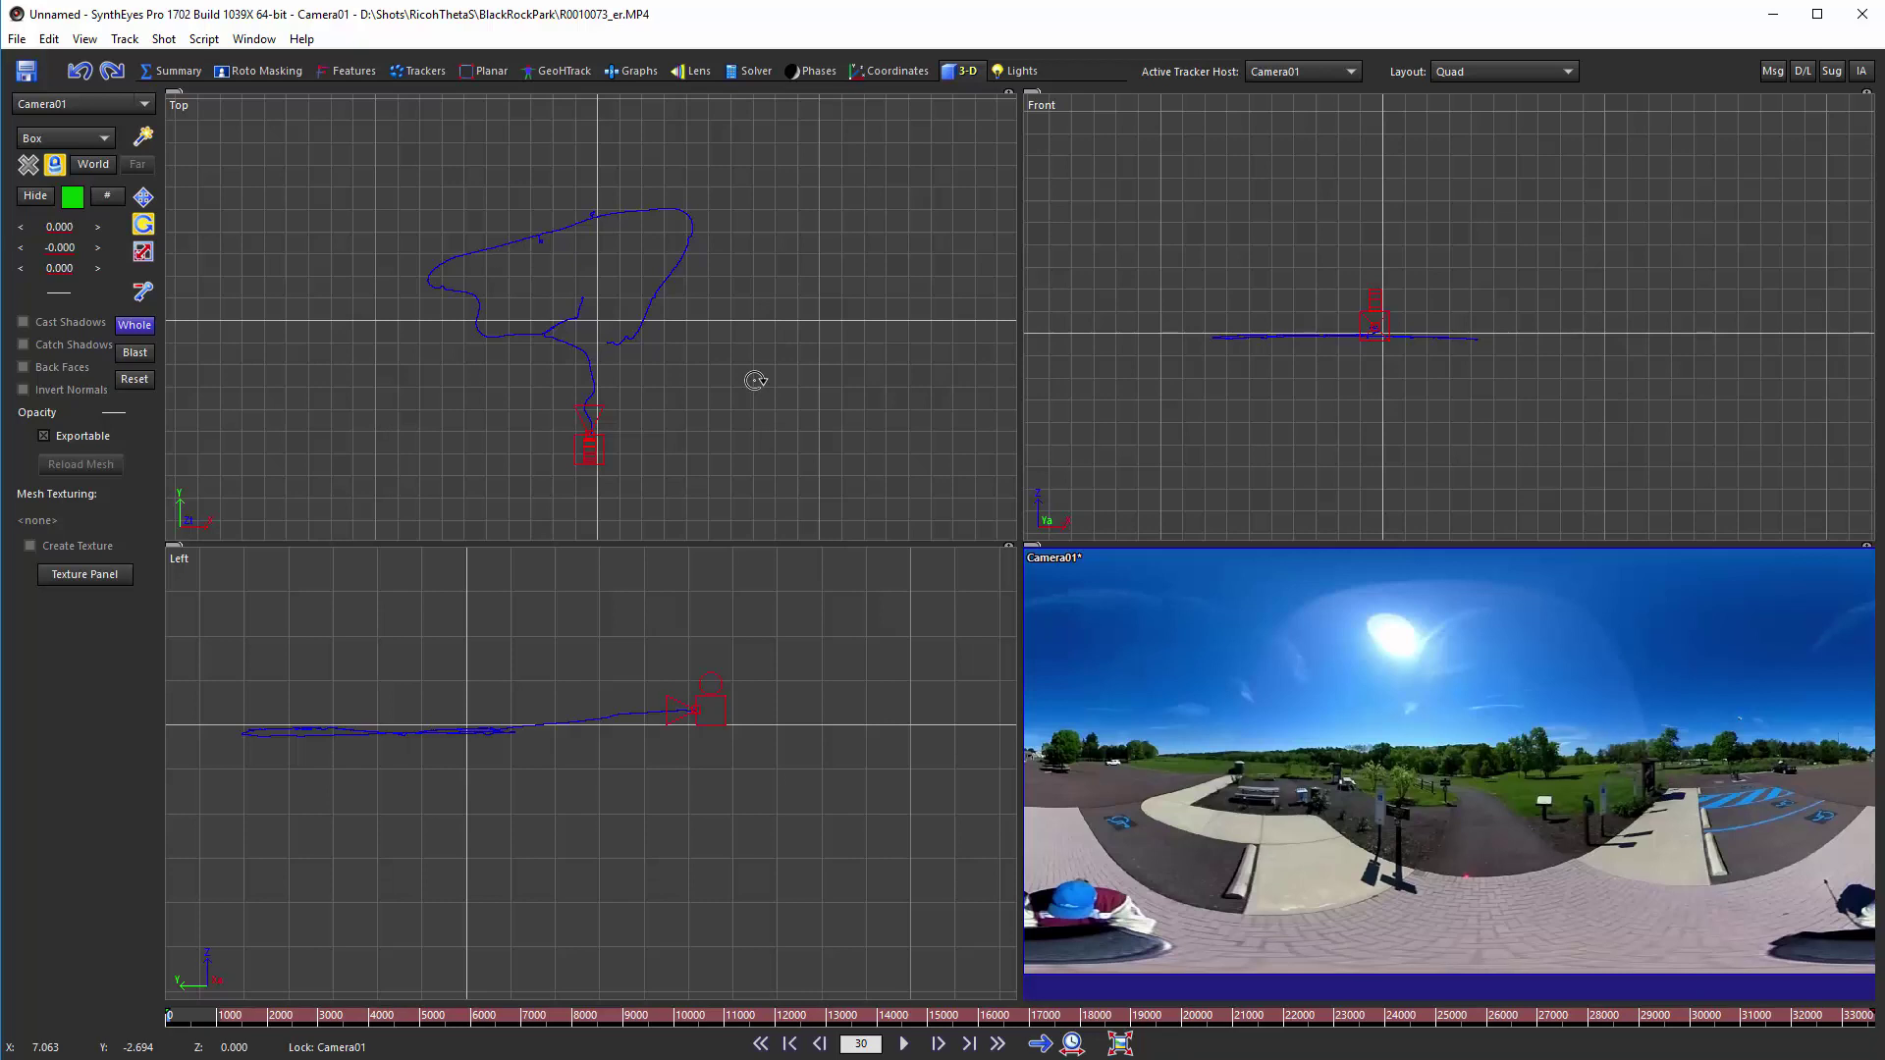
left_click(163, 38)
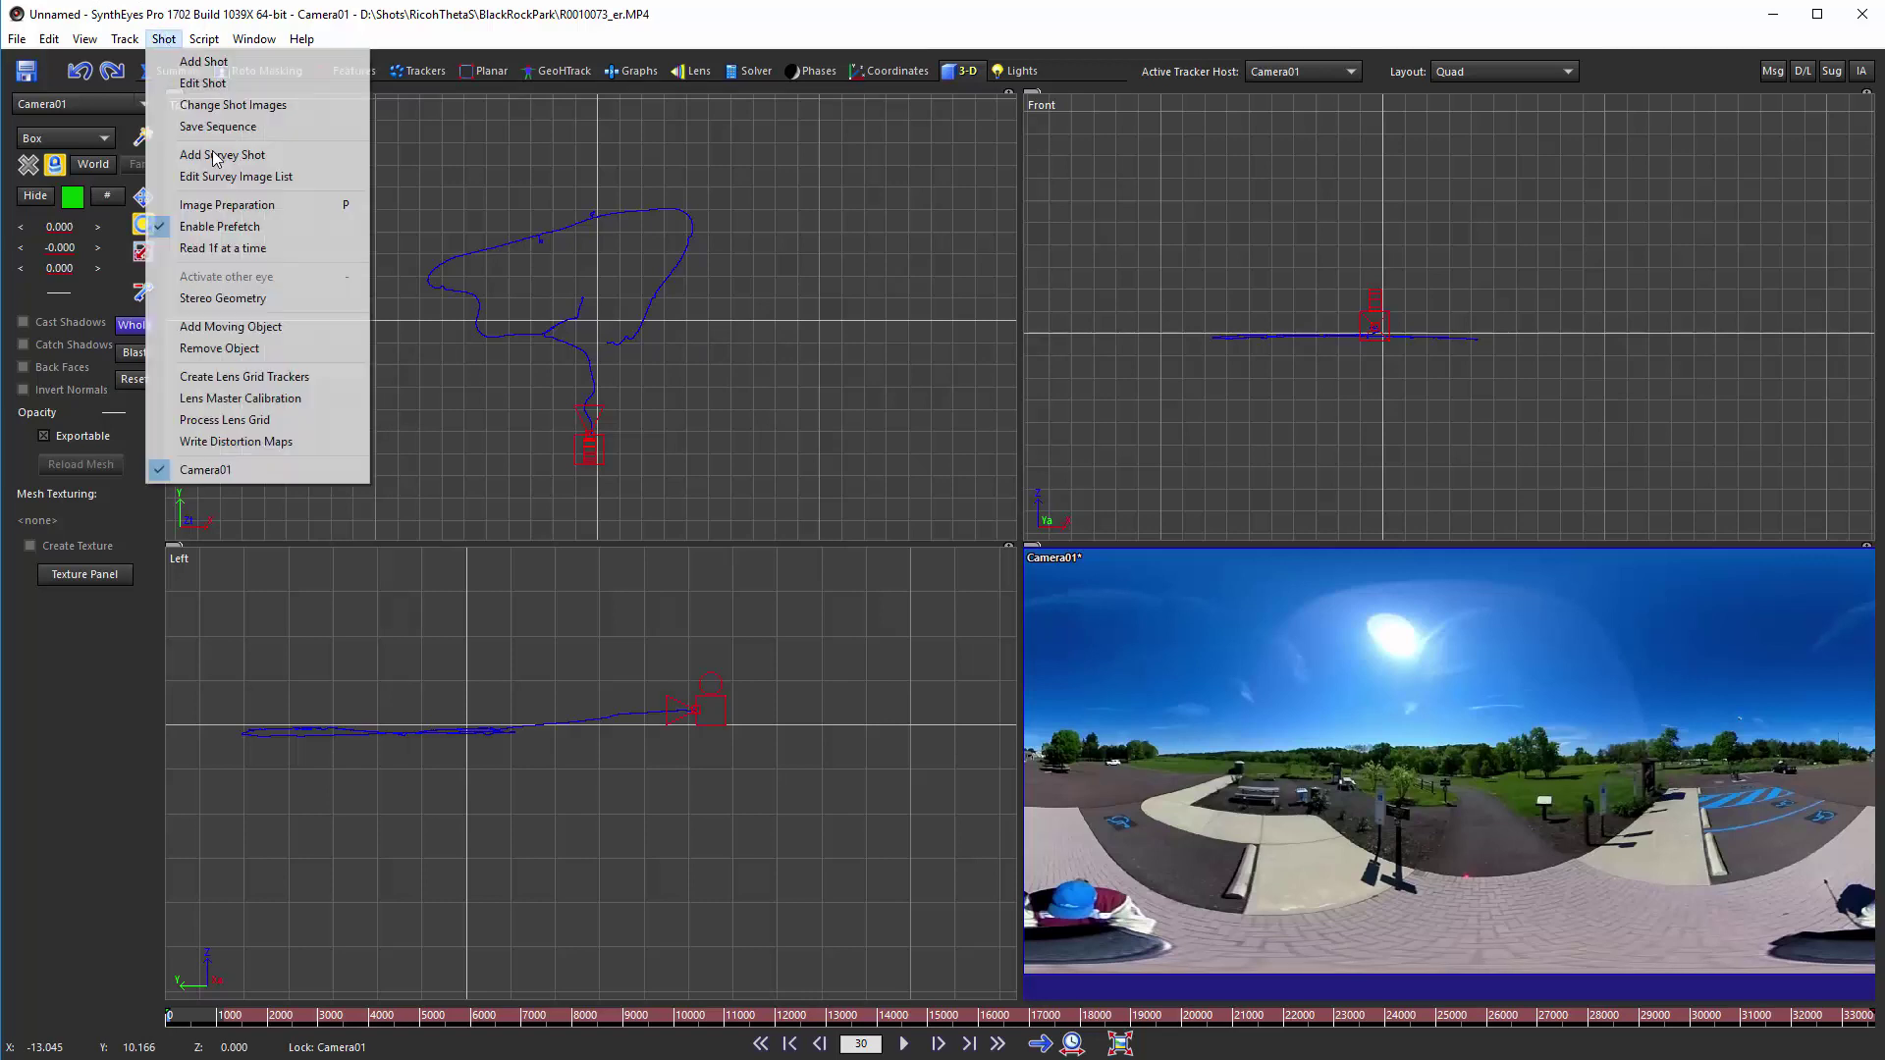
left_click(231, 226)
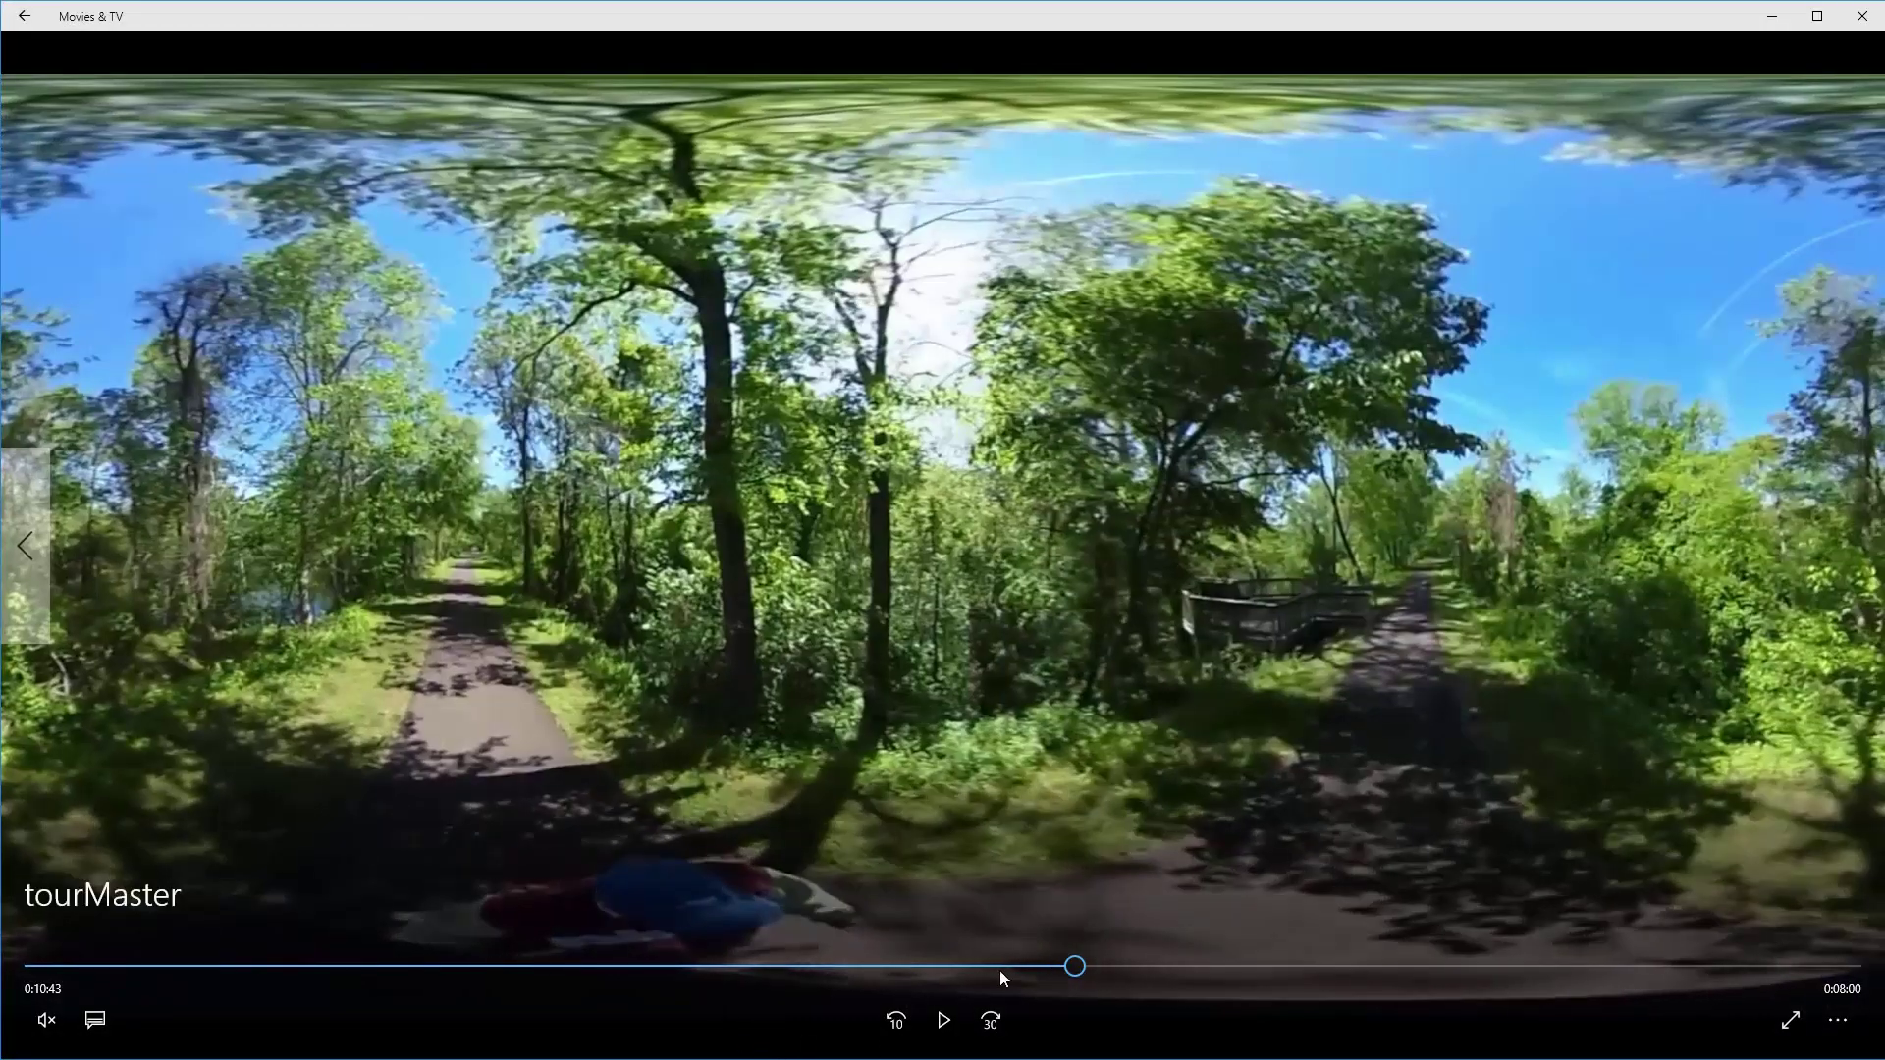
Play the stabilized tourMaster 360 video in Movies & TV to check the level horizon.
left_click(942, 1021)
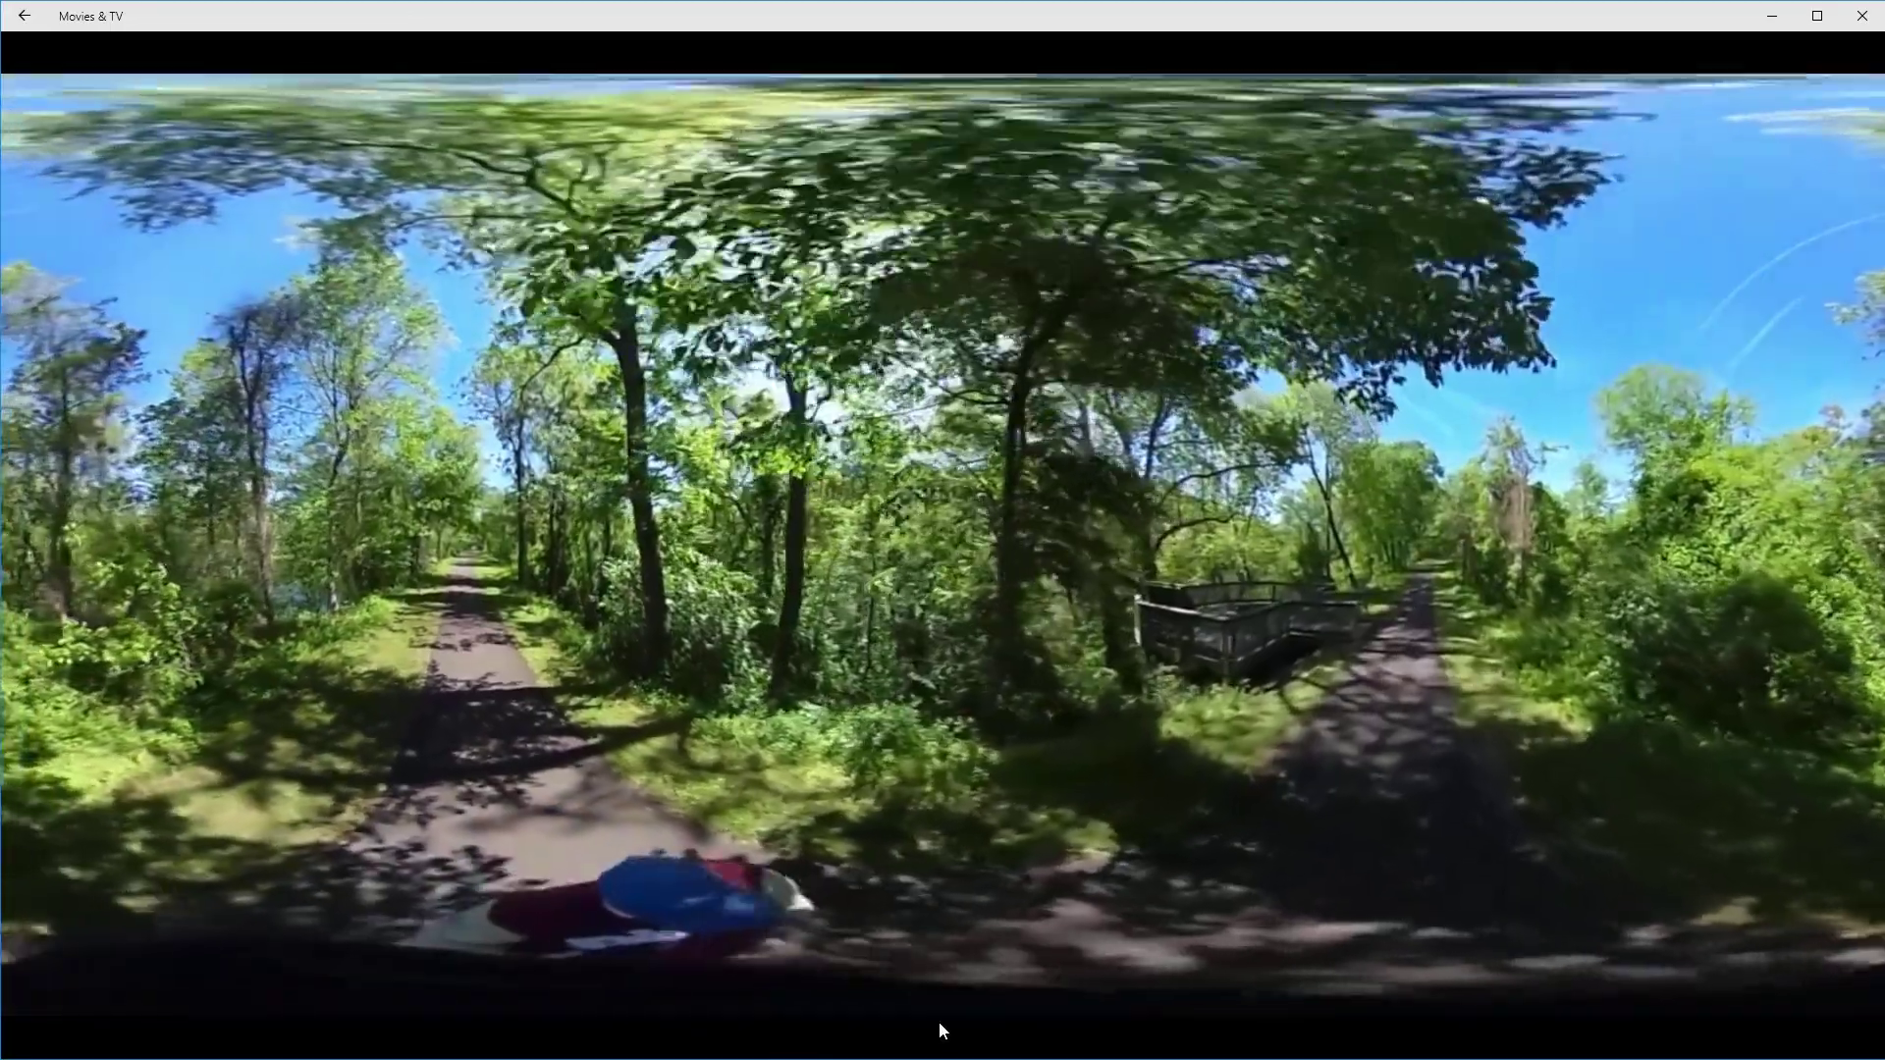